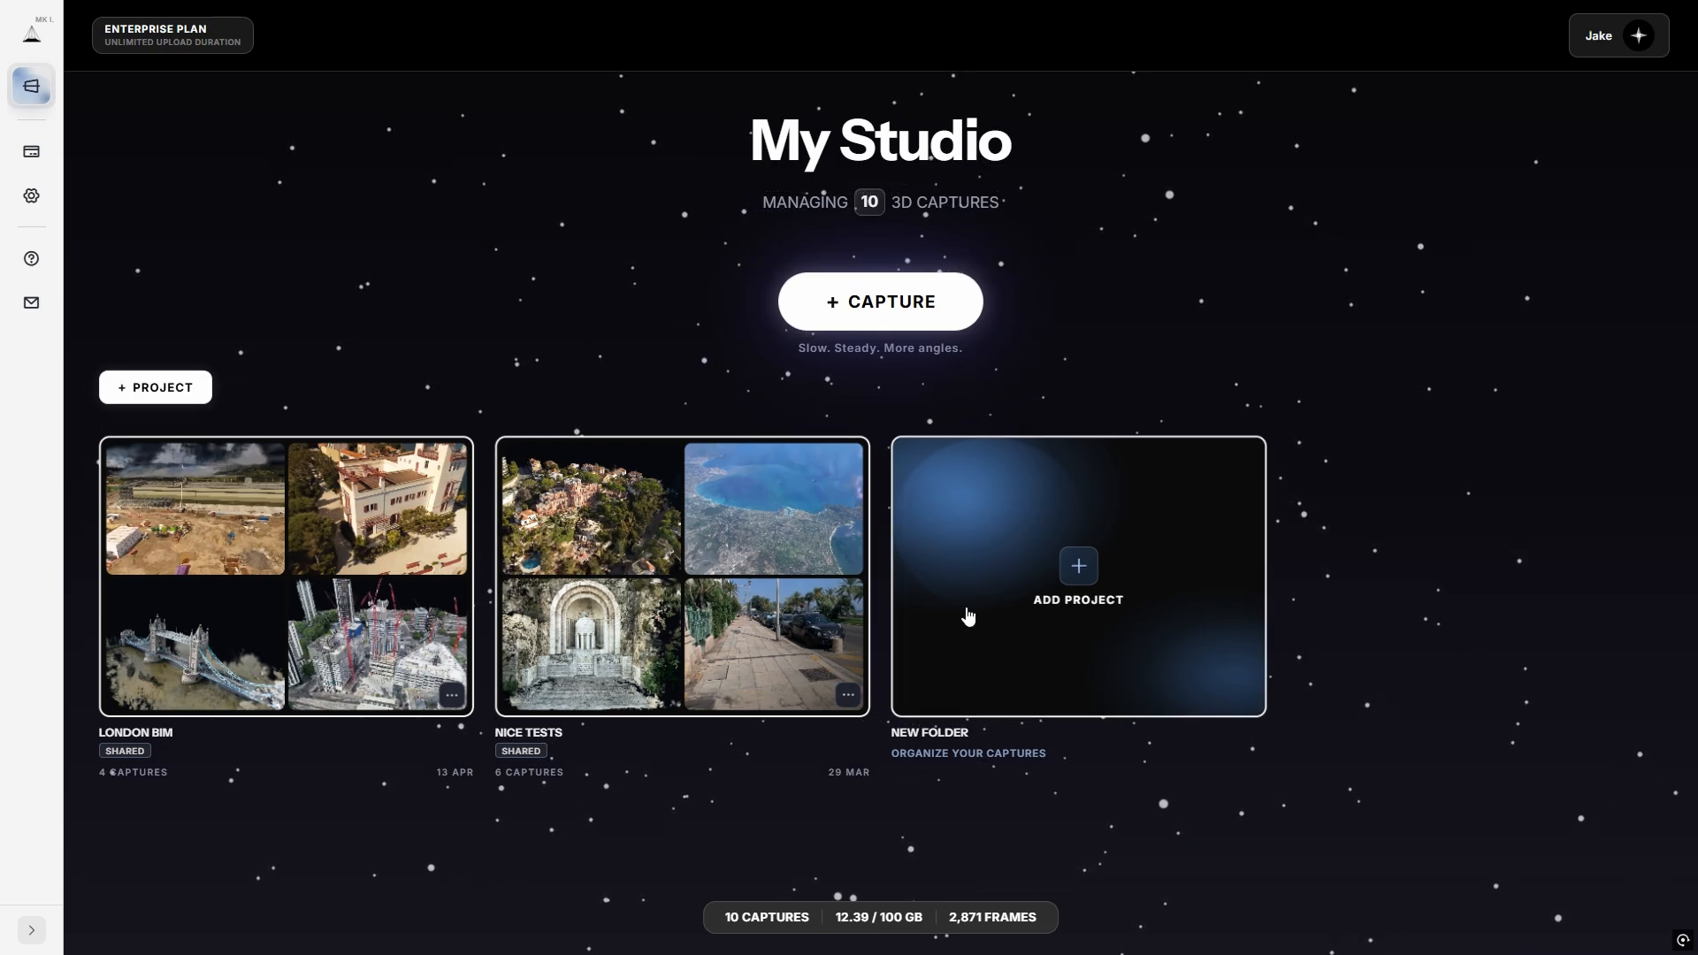
Create an empty project folder named 'Impeccable Project', then return to the studio's project list.
click(1059, 596)
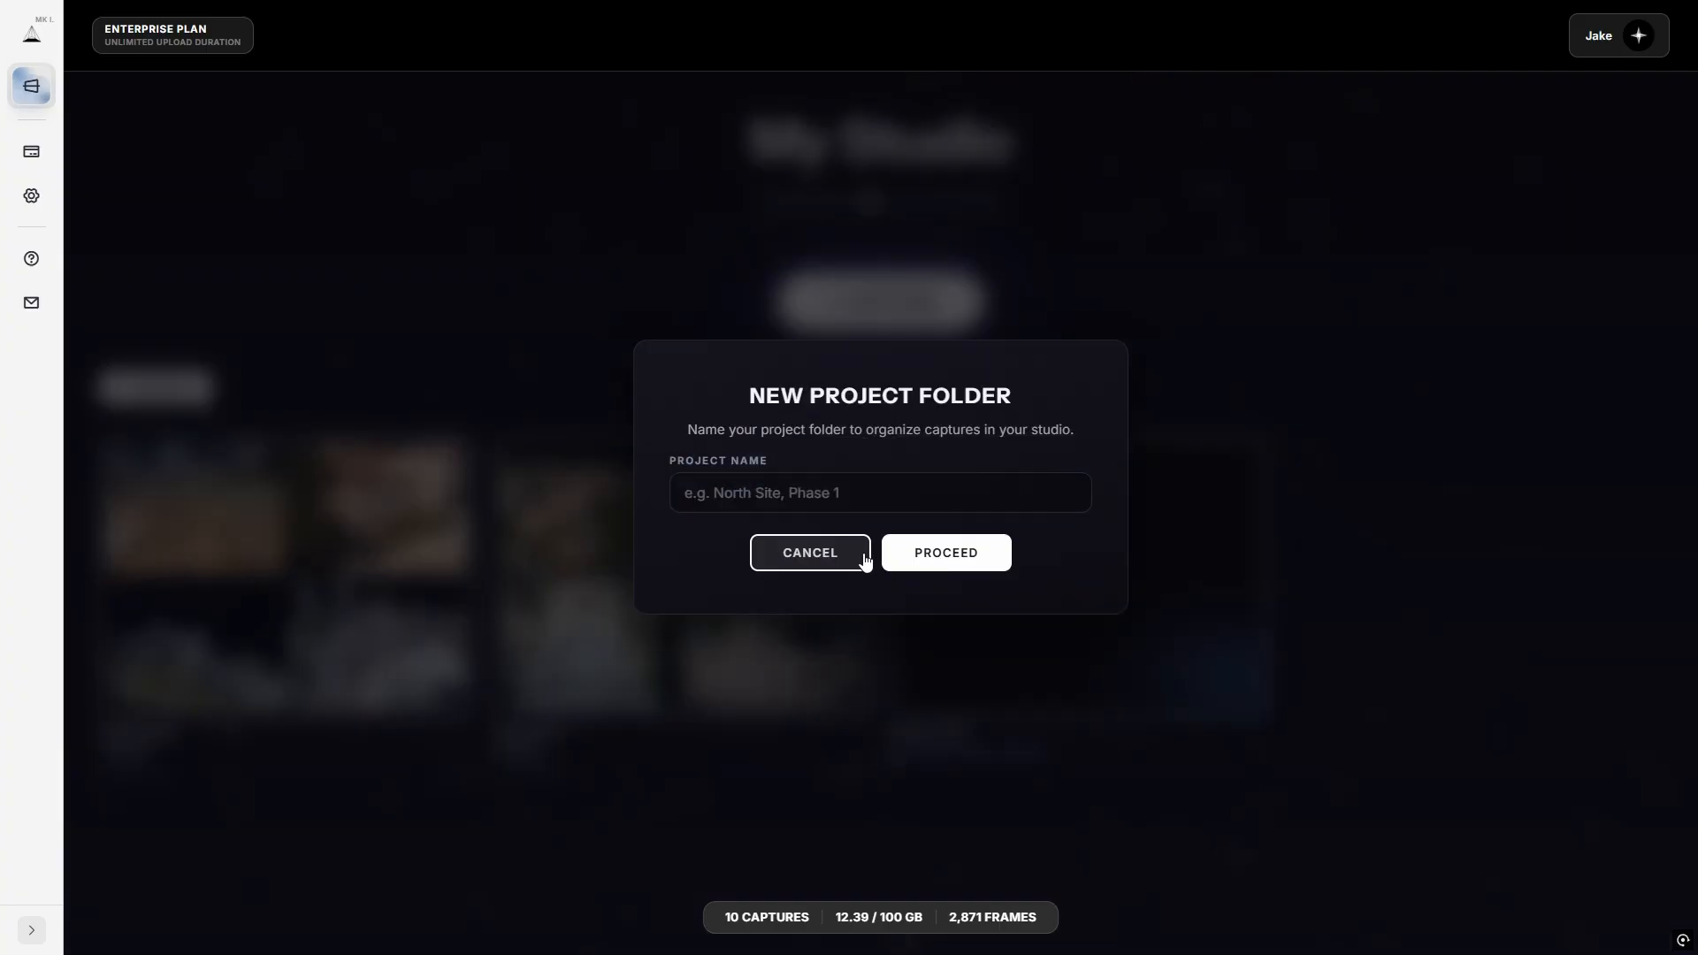
click(769, 492)
text(Impeccable Project)
click(933, 550)
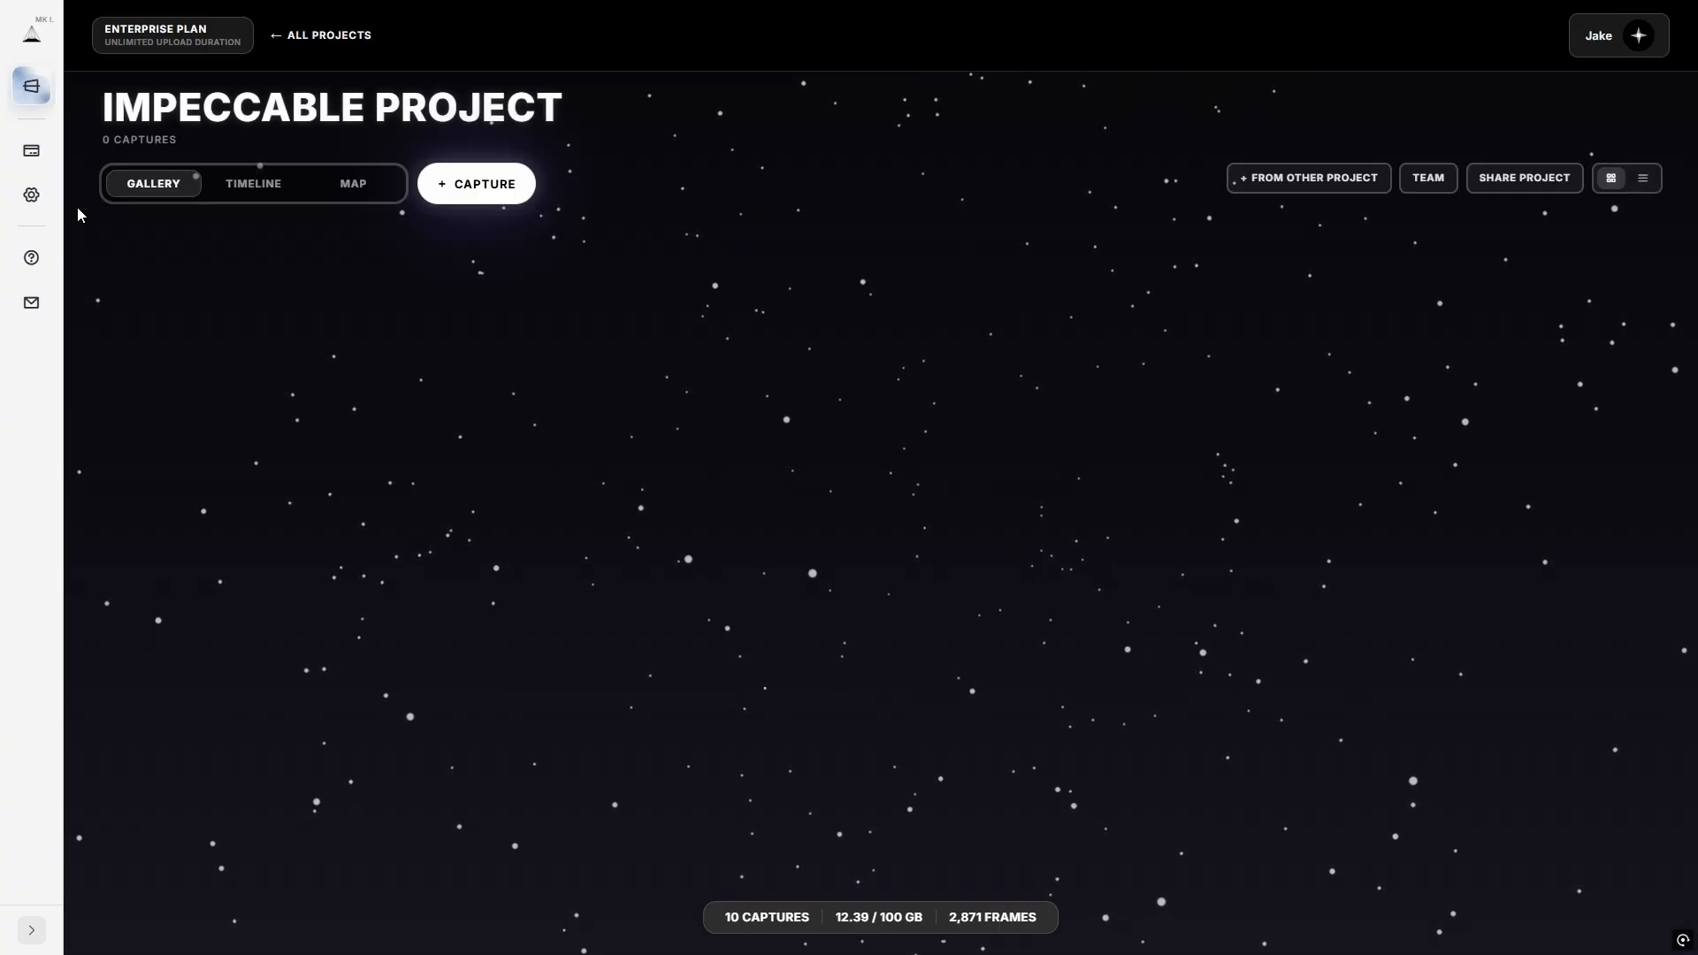
click(354, 53)
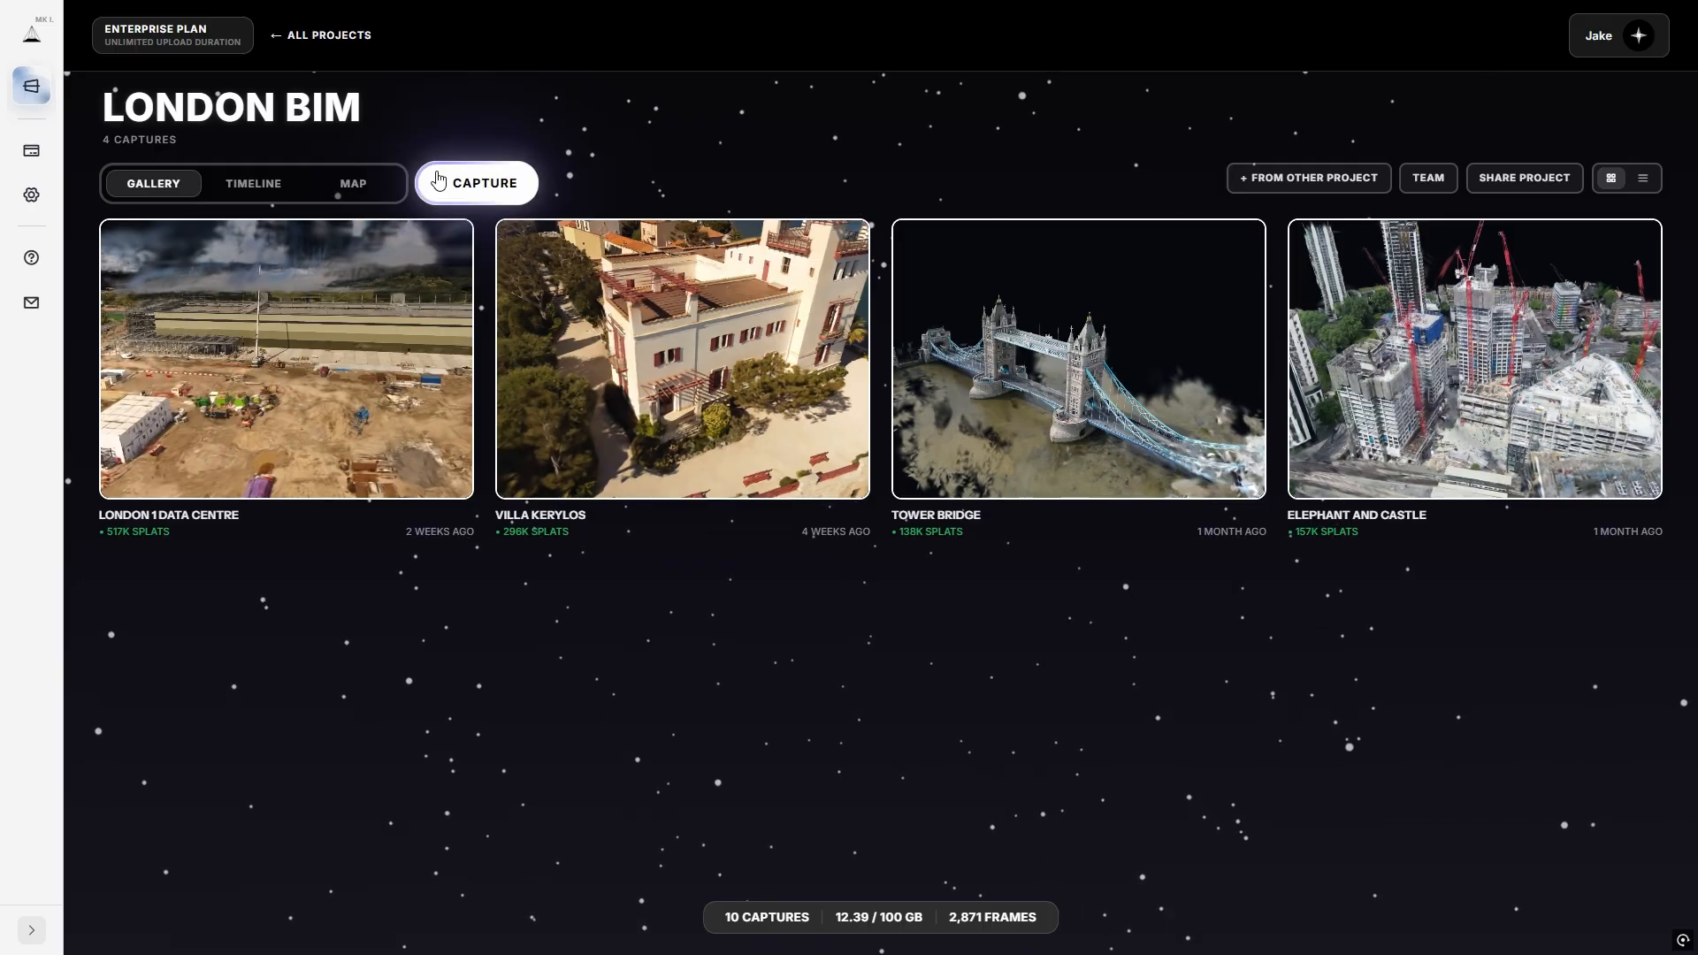
Upload a standard perspective video as the new capture SMALL and review its upload page.
click(443, 183)
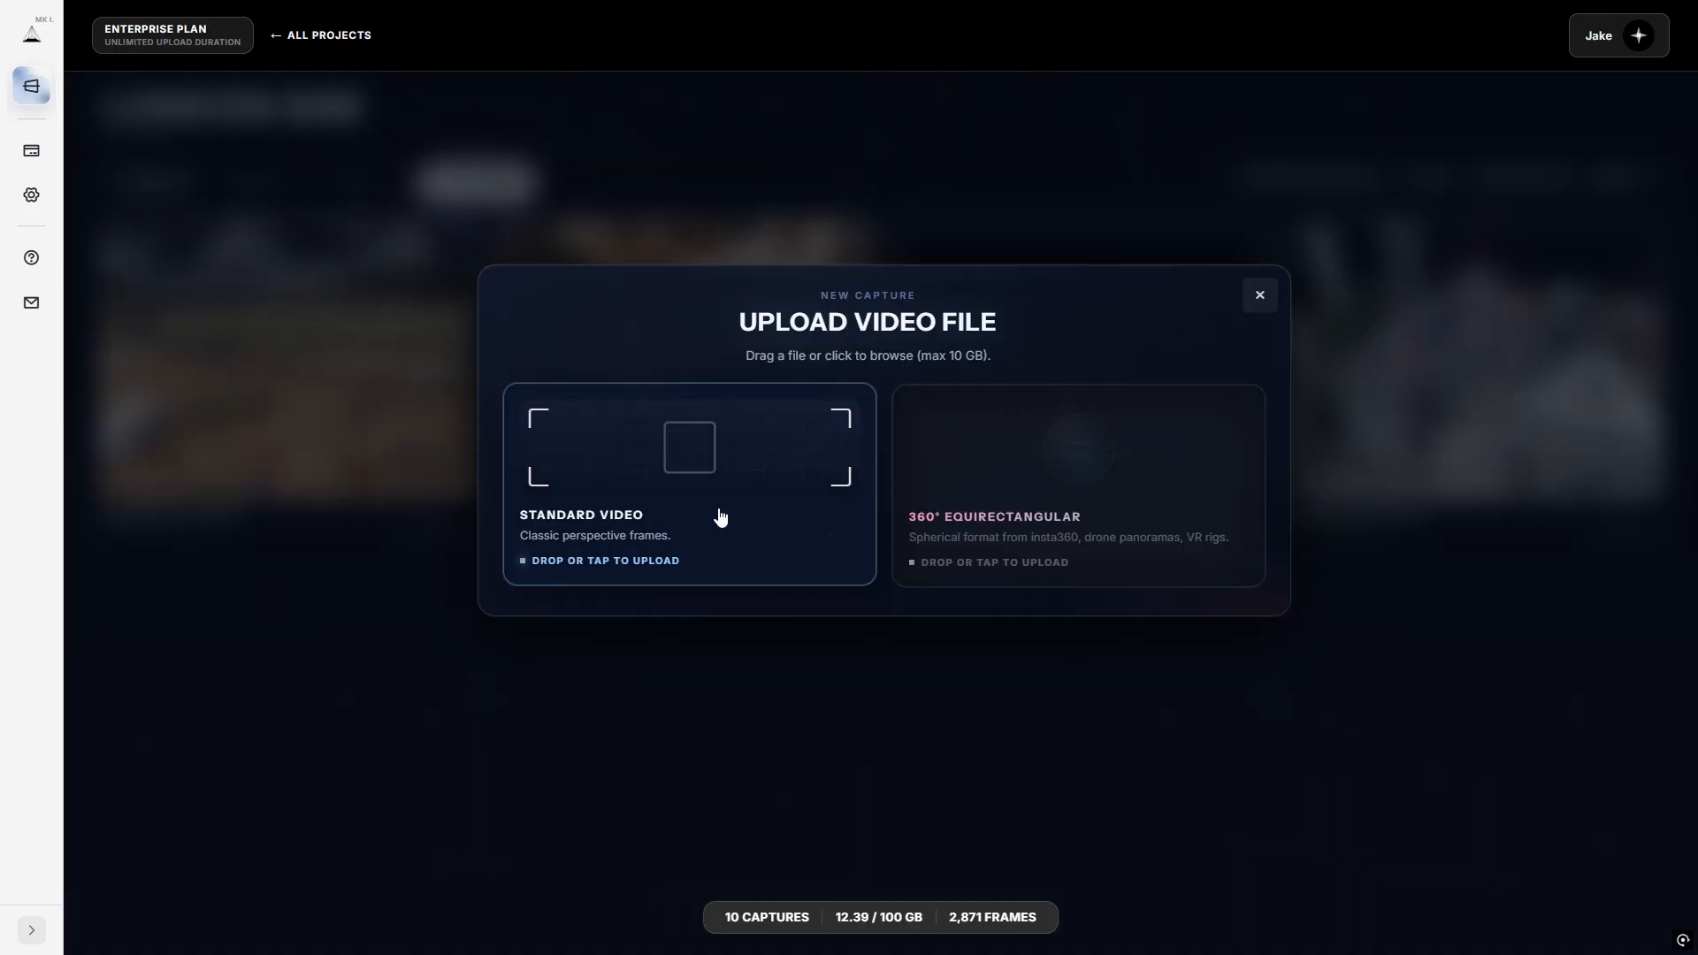
click(723, 516)
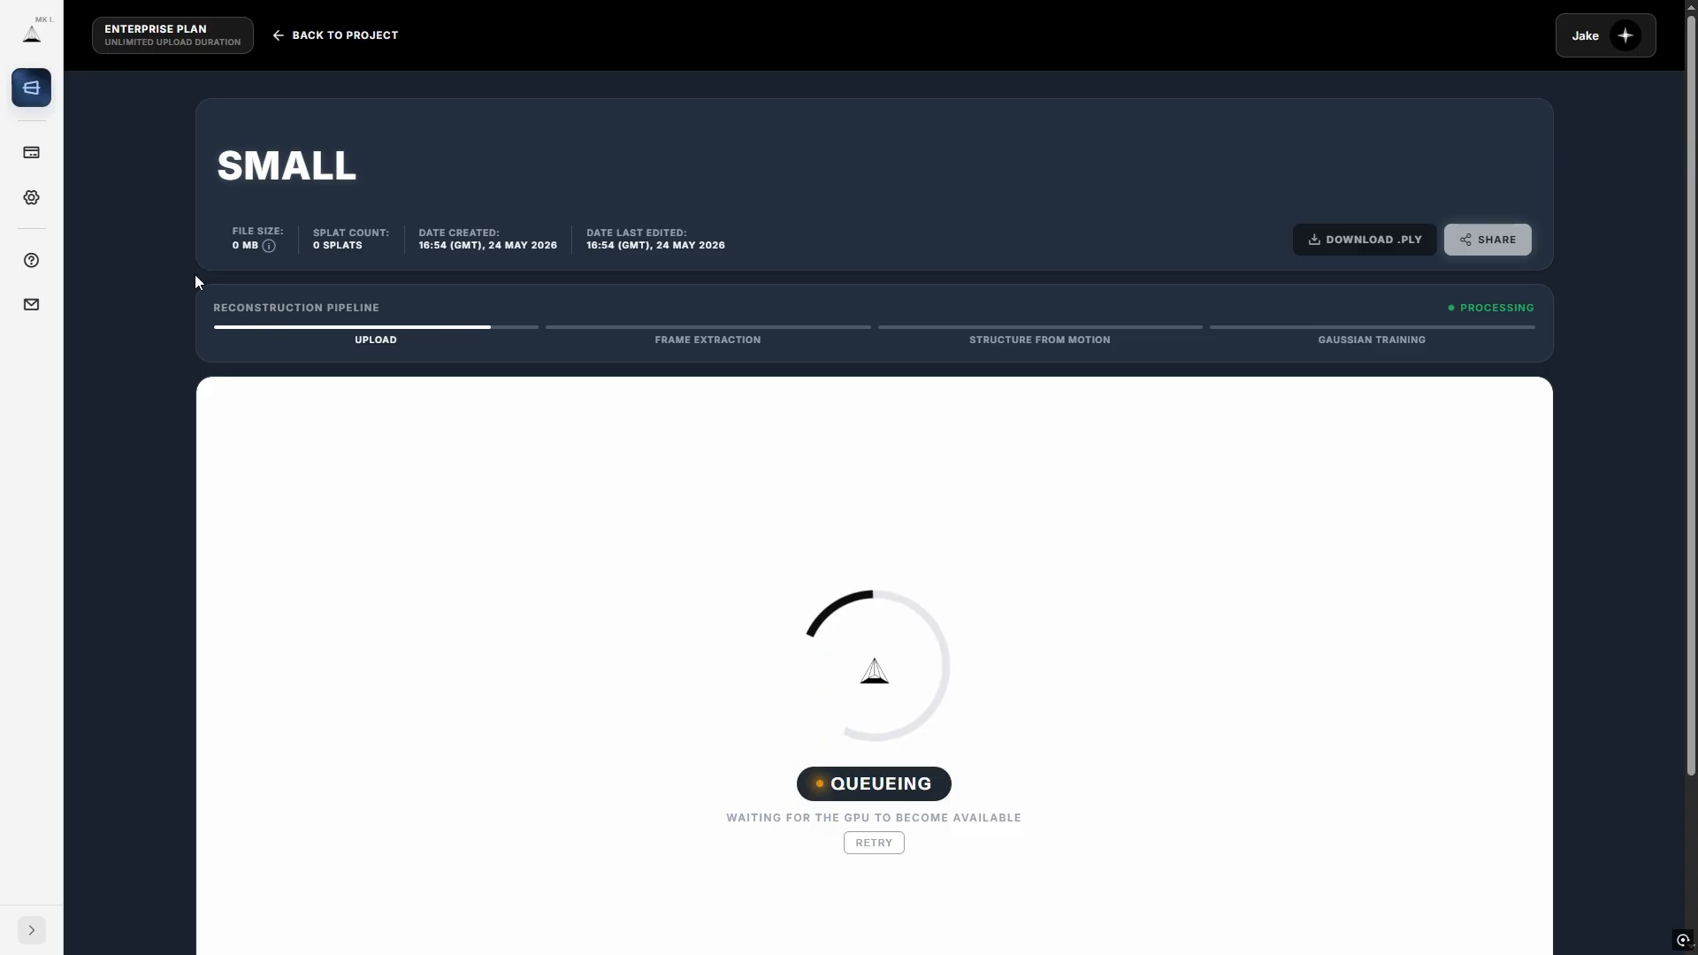
scroll(195, 274, down, 2)
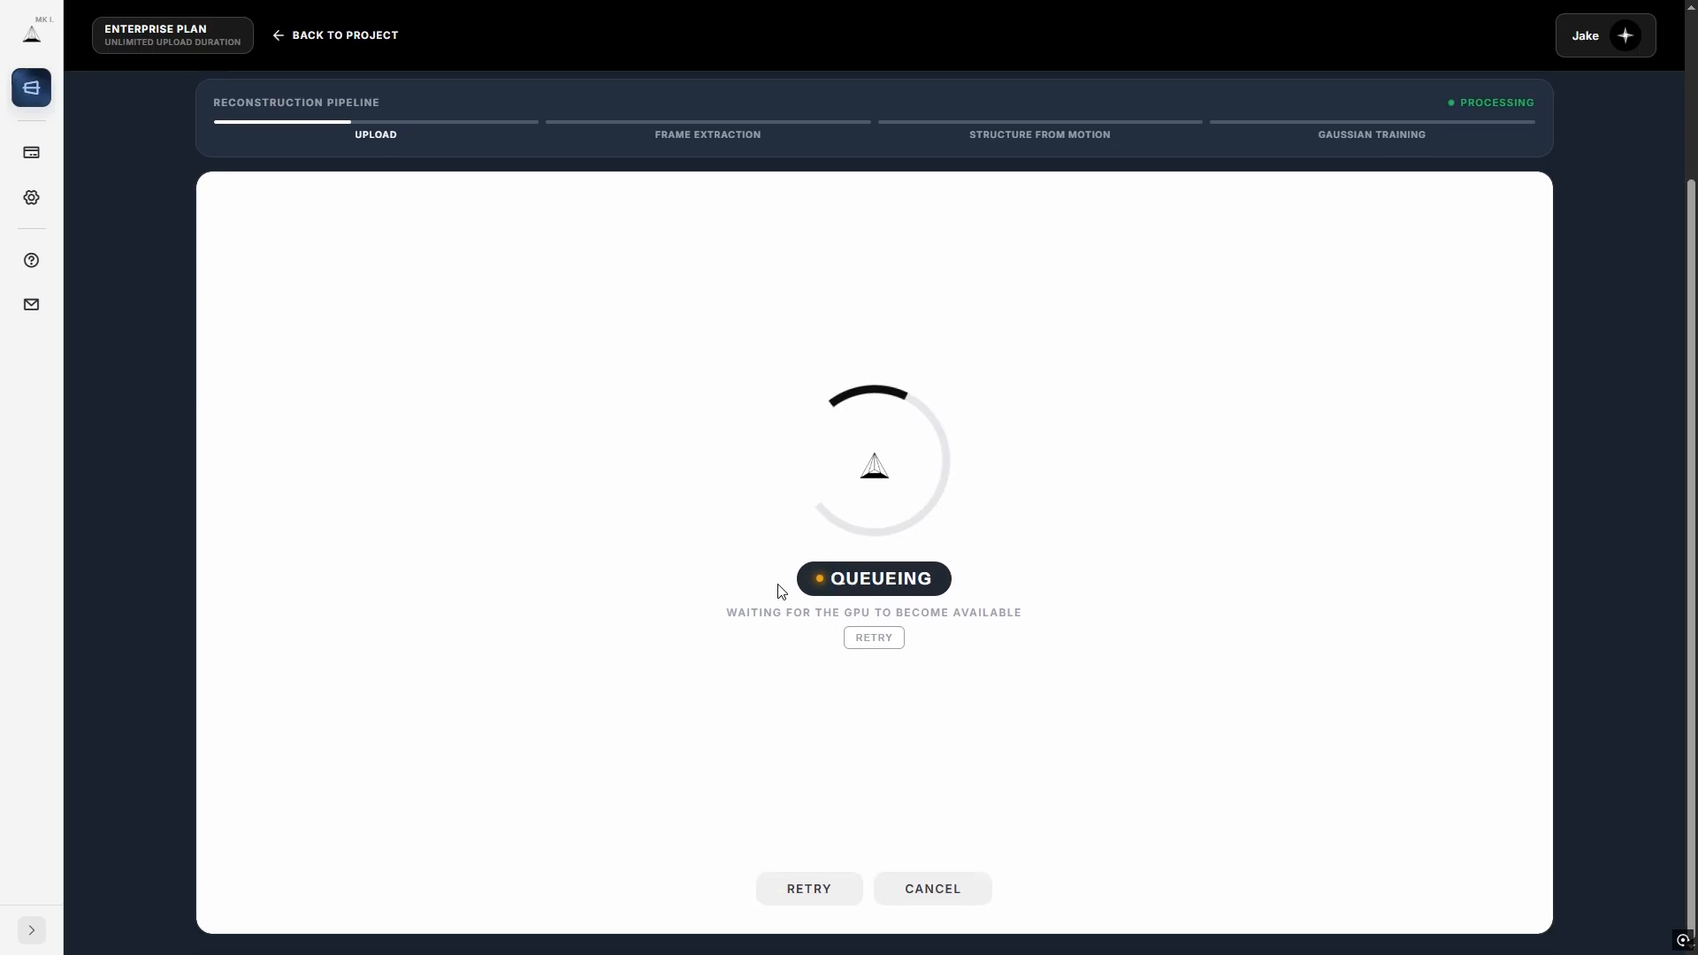
scroll(184, 437, up, 3)
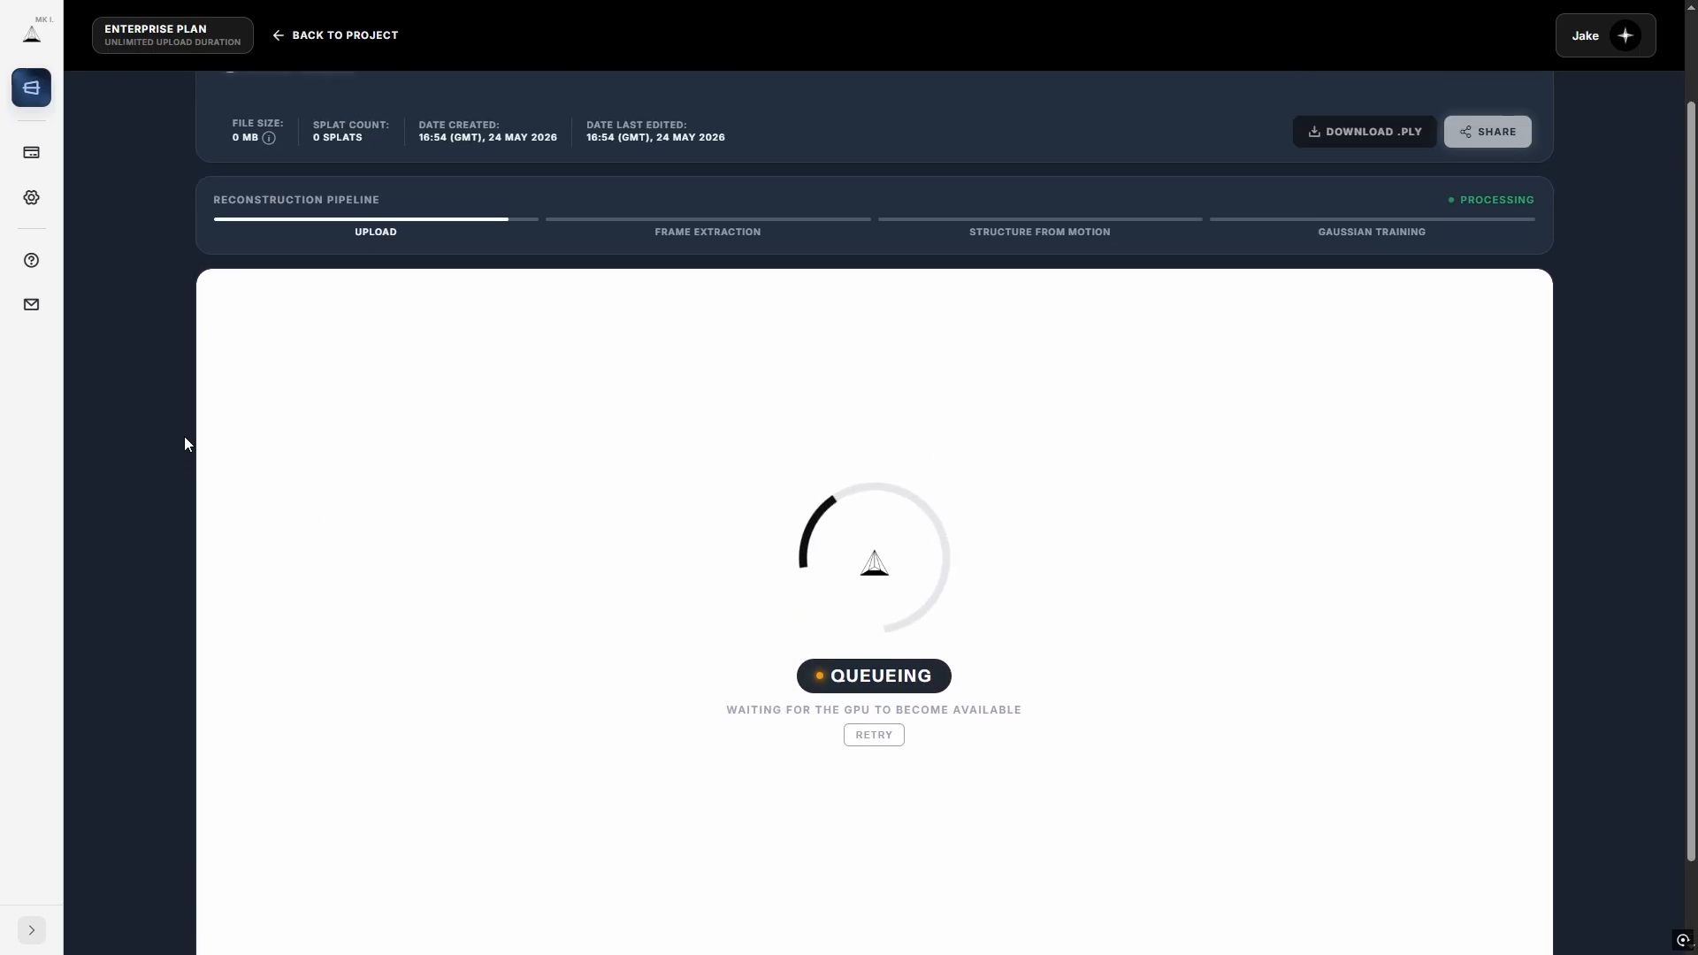
scroll(188, 361, down, 3)
scroll(188, 361, up, 3)
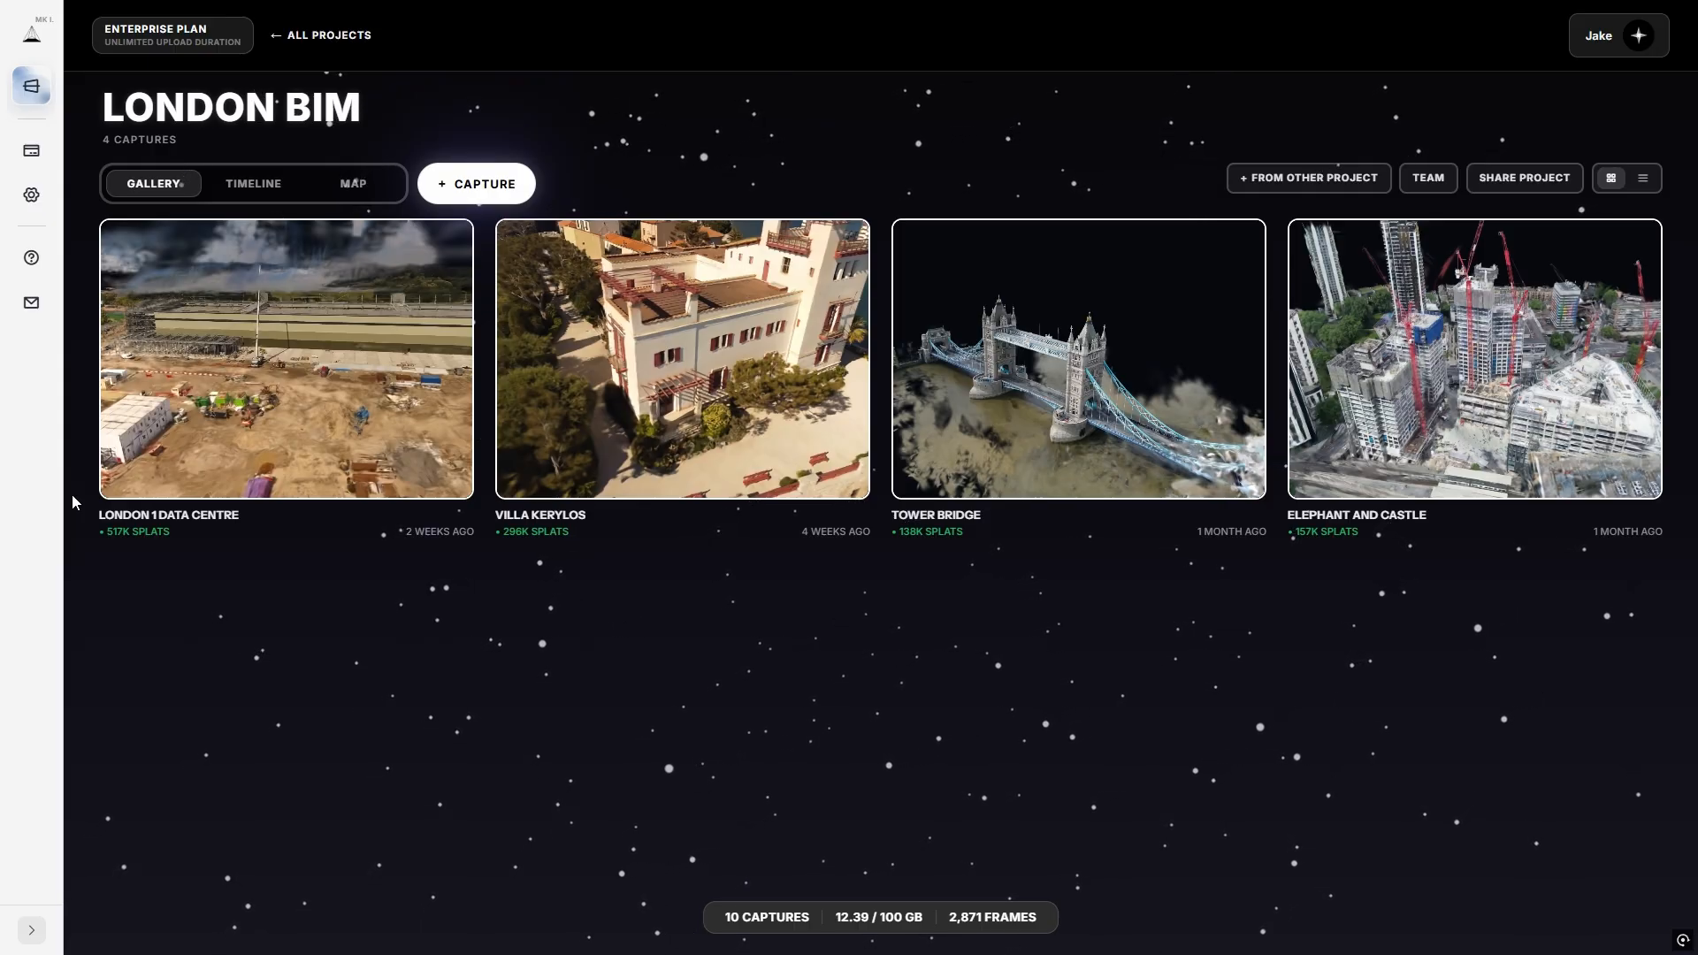
View the London BIM captures as a list, then grid, check Day 2 (Tower Bridge) on the timeline, then show the map.
click(1643, 178)
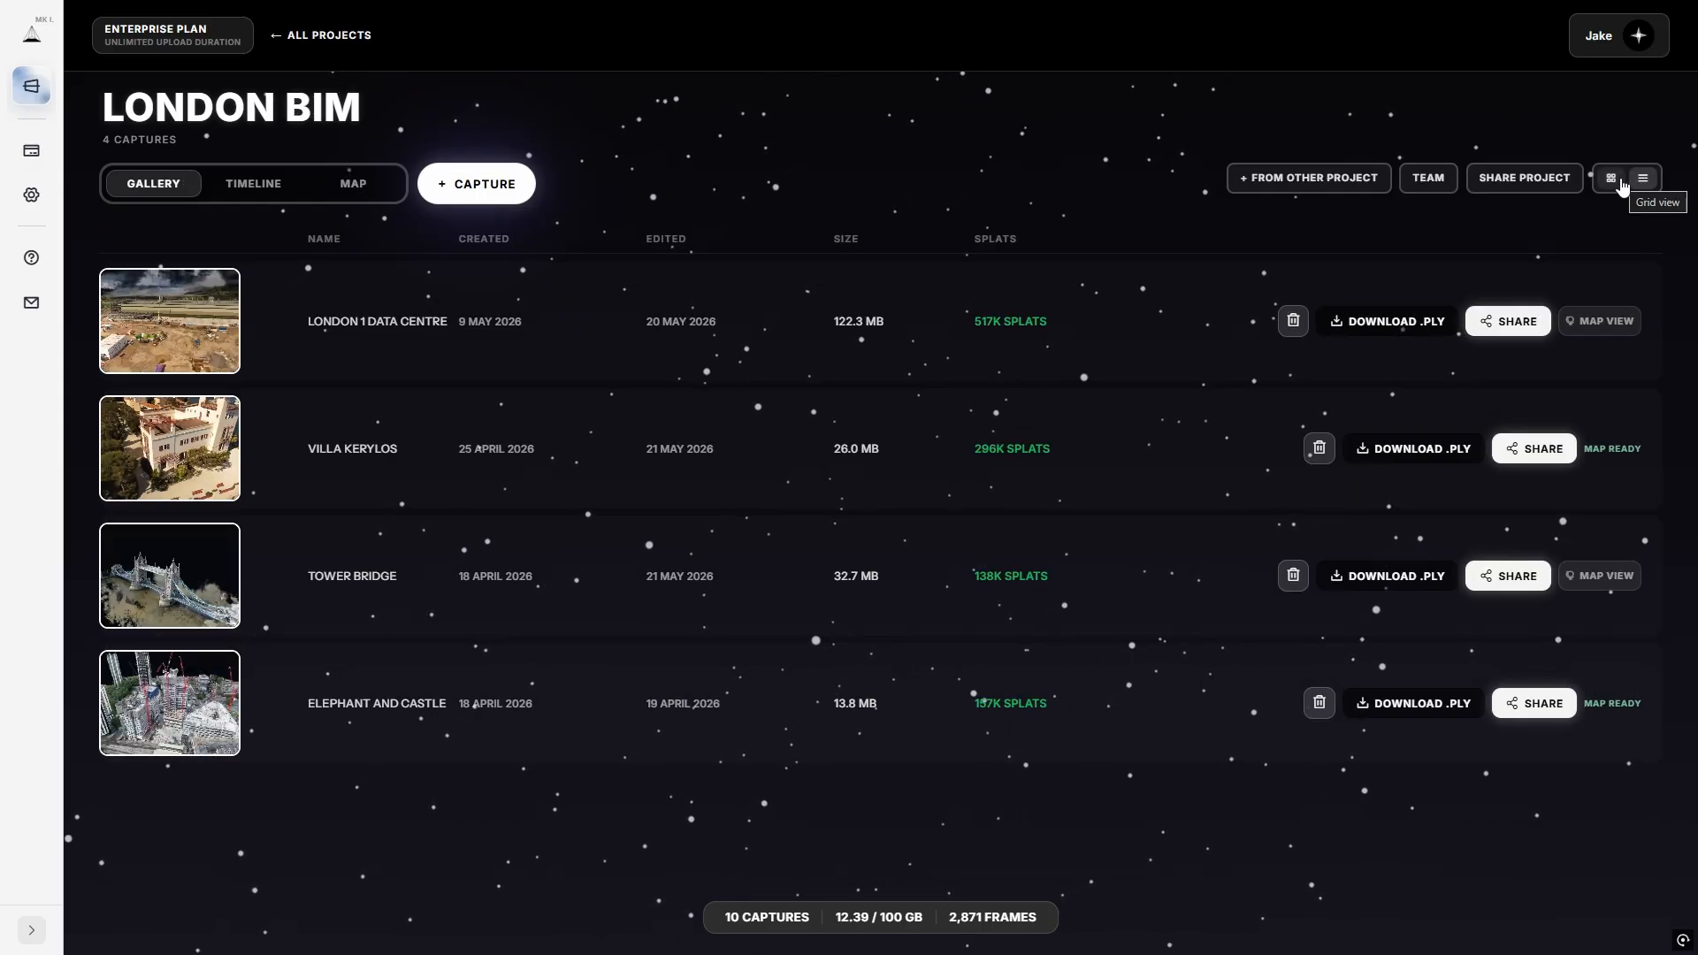
click(1619, 181)
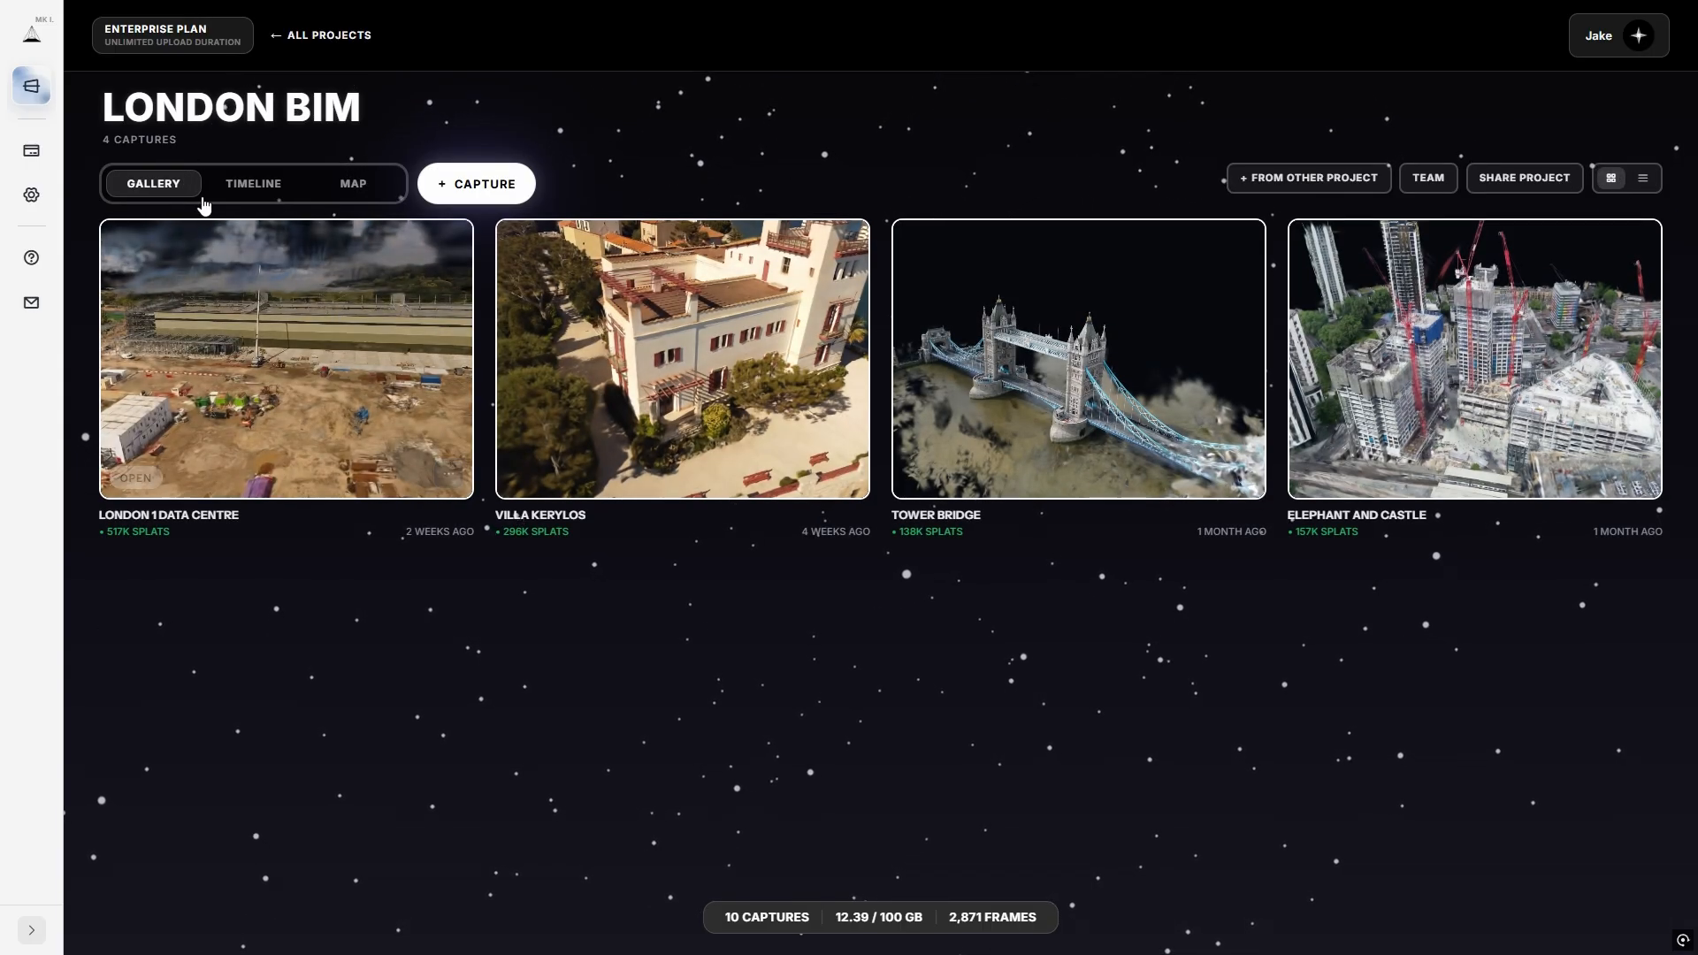
click(248, 185)
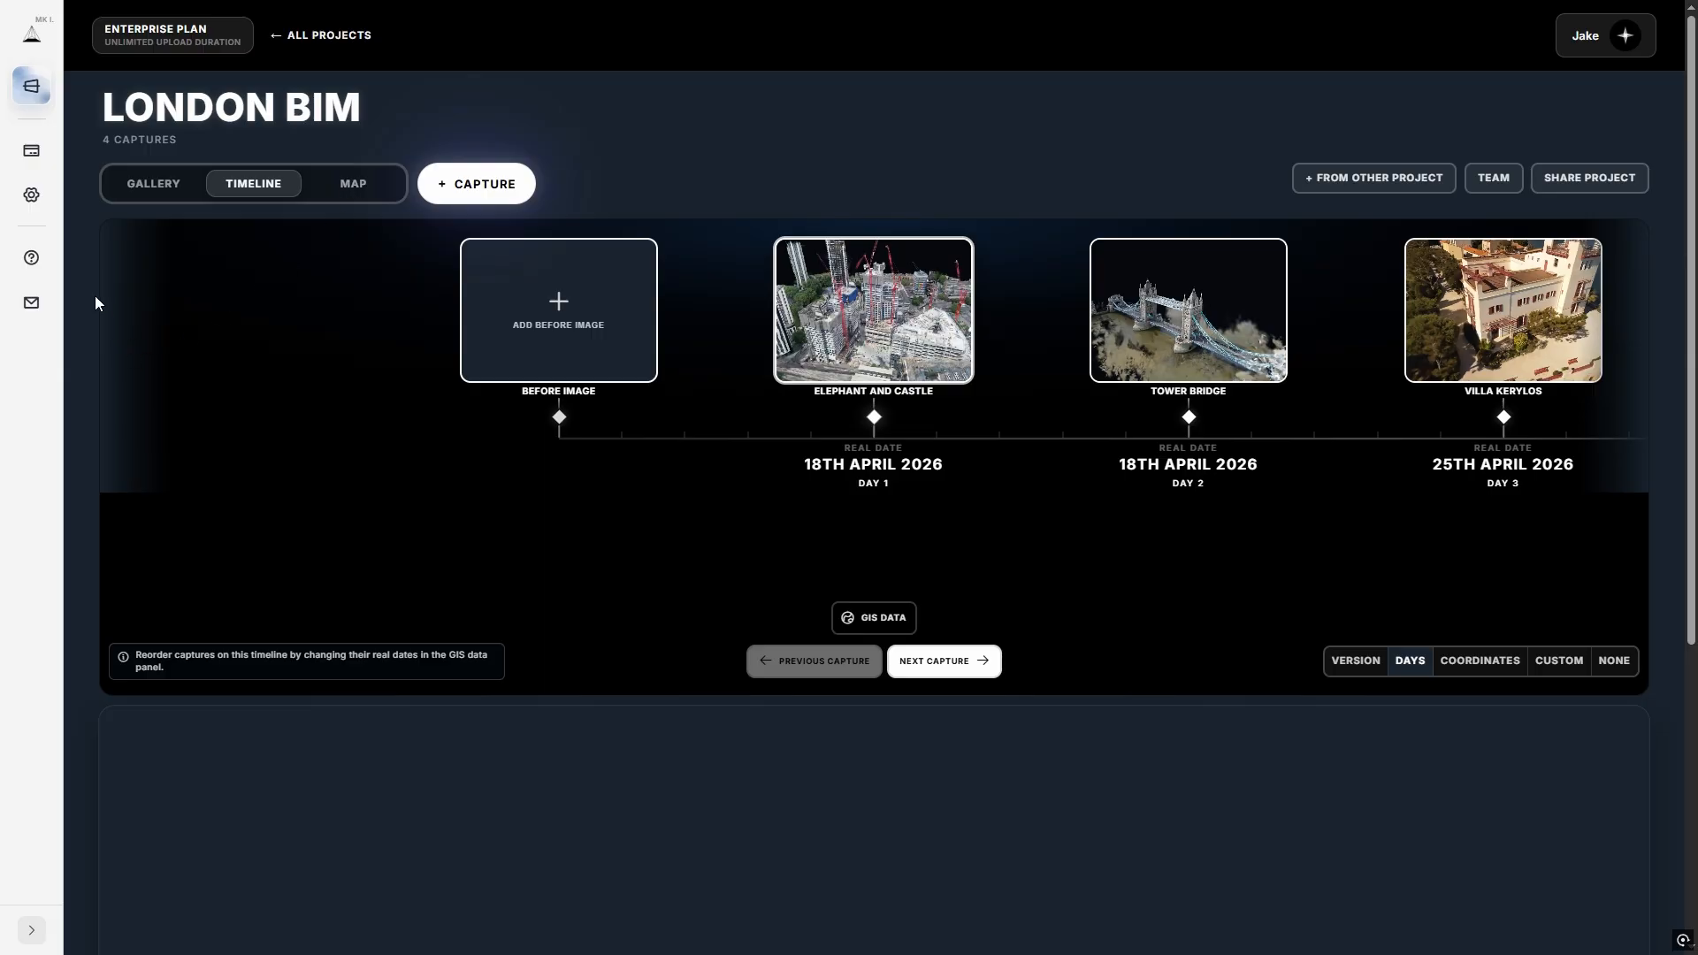
scroll(88, 262, down, 5)
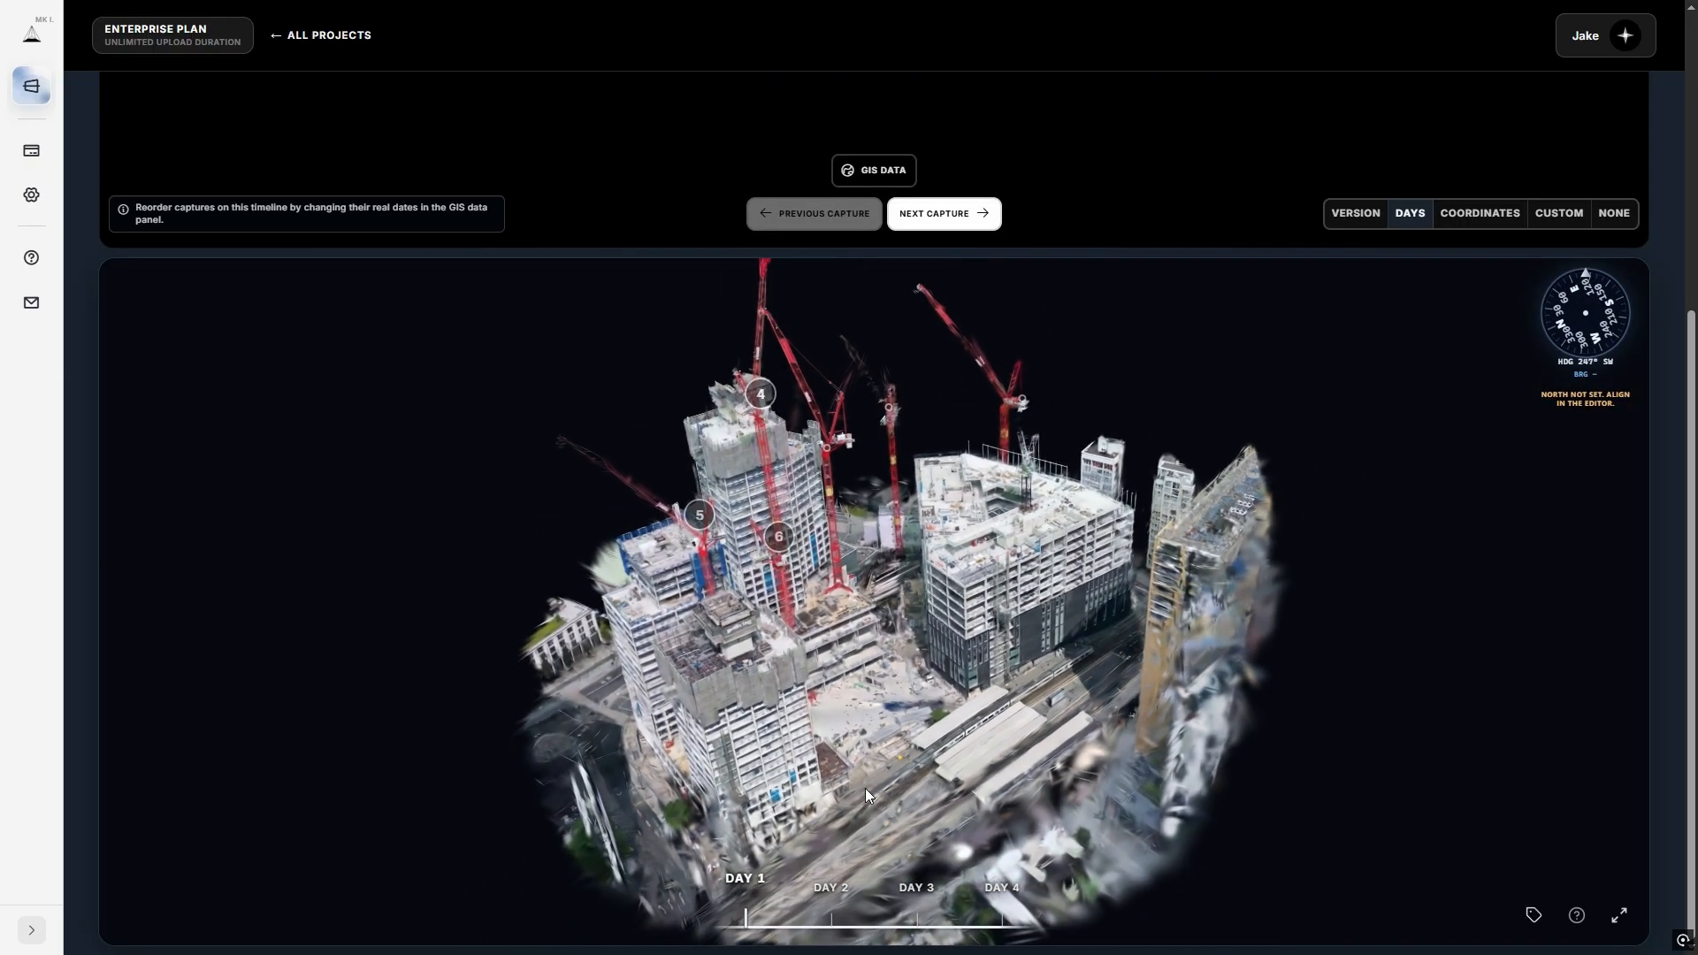
click(831, 889)
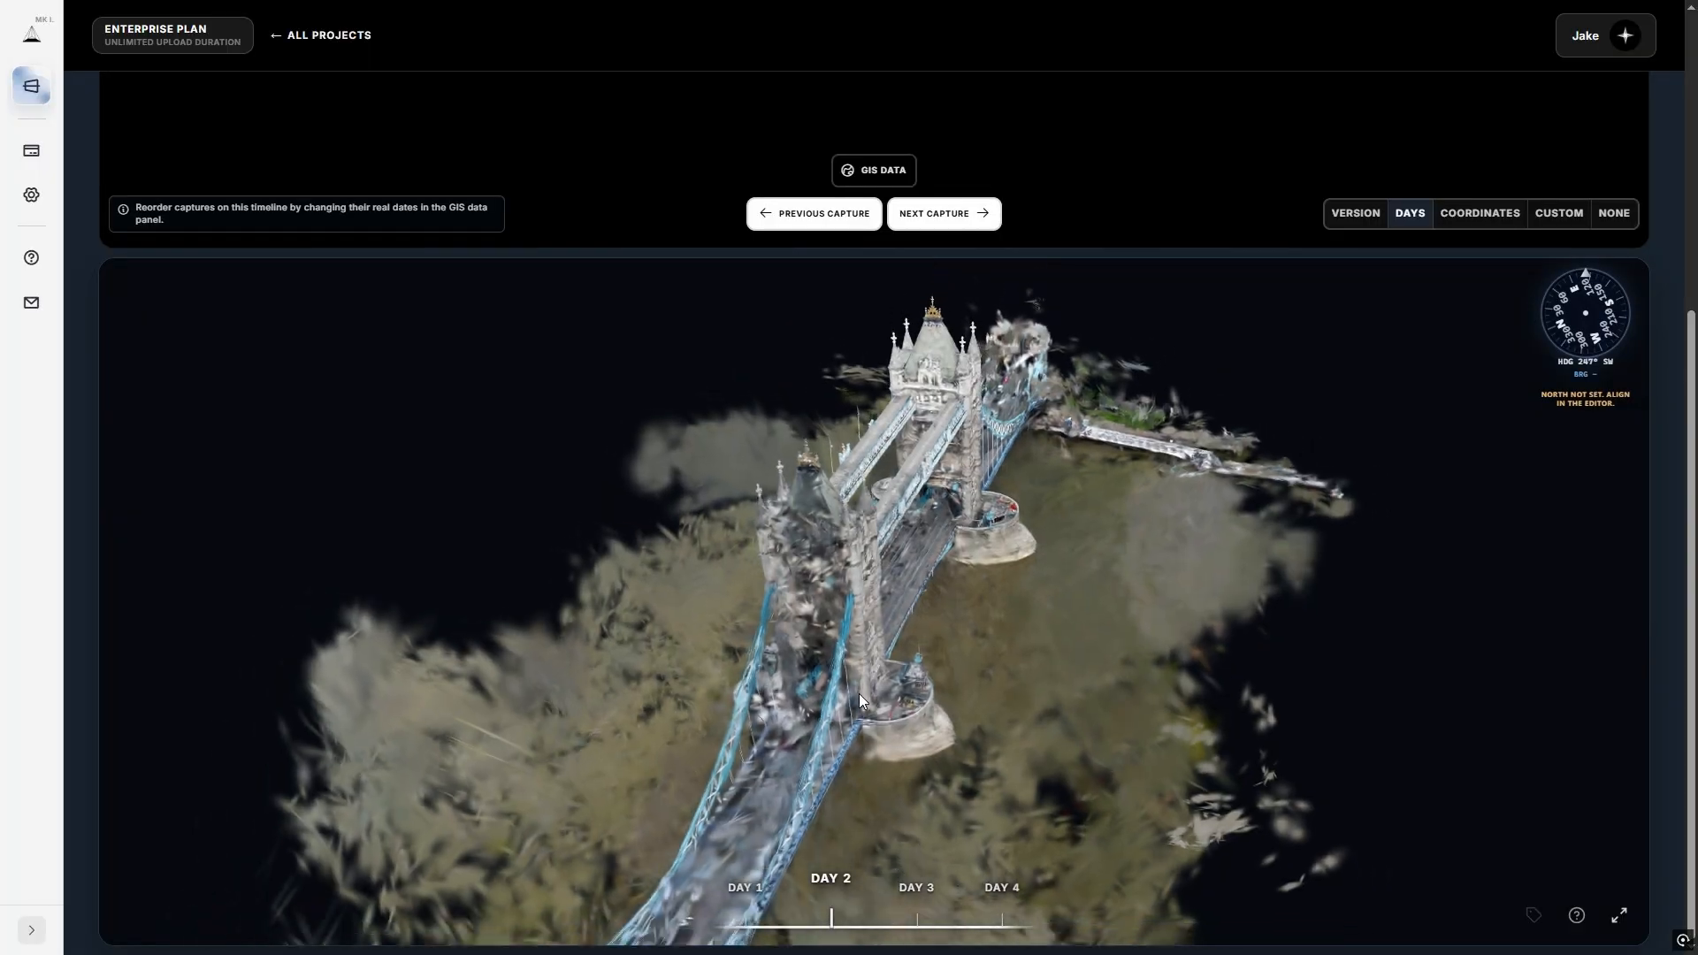
click(345, 181)
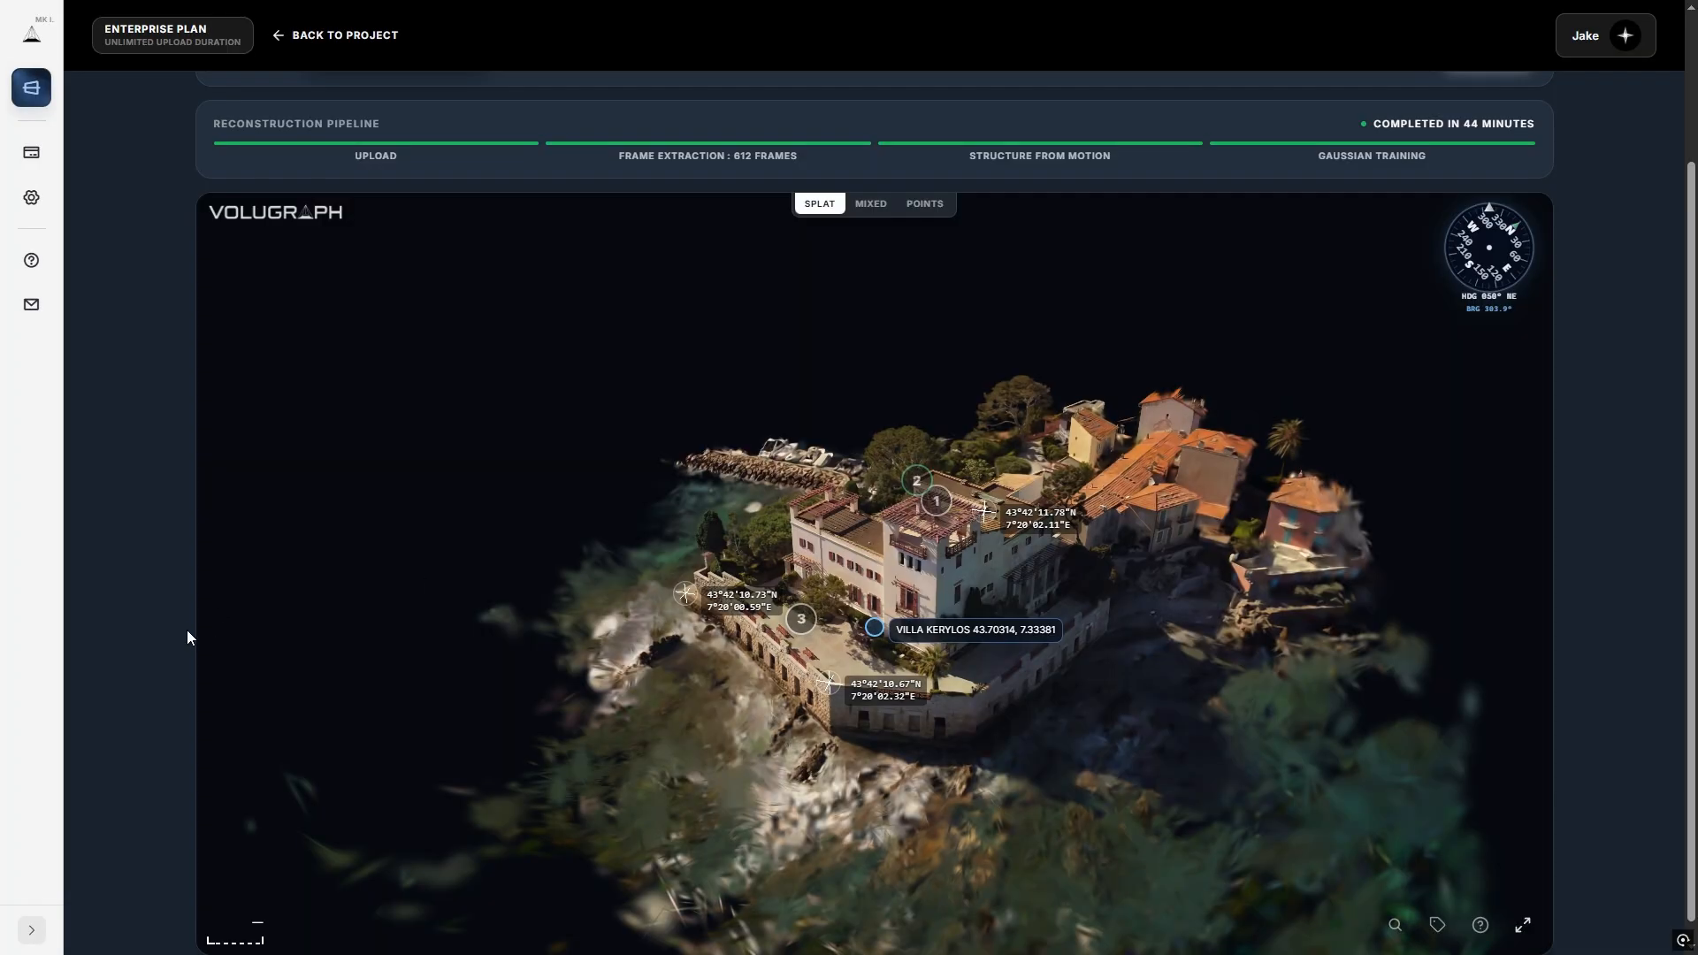
Bring up the Share Capture options for Villa Kerylos from the map.
scroll(187, 630, up, 3)
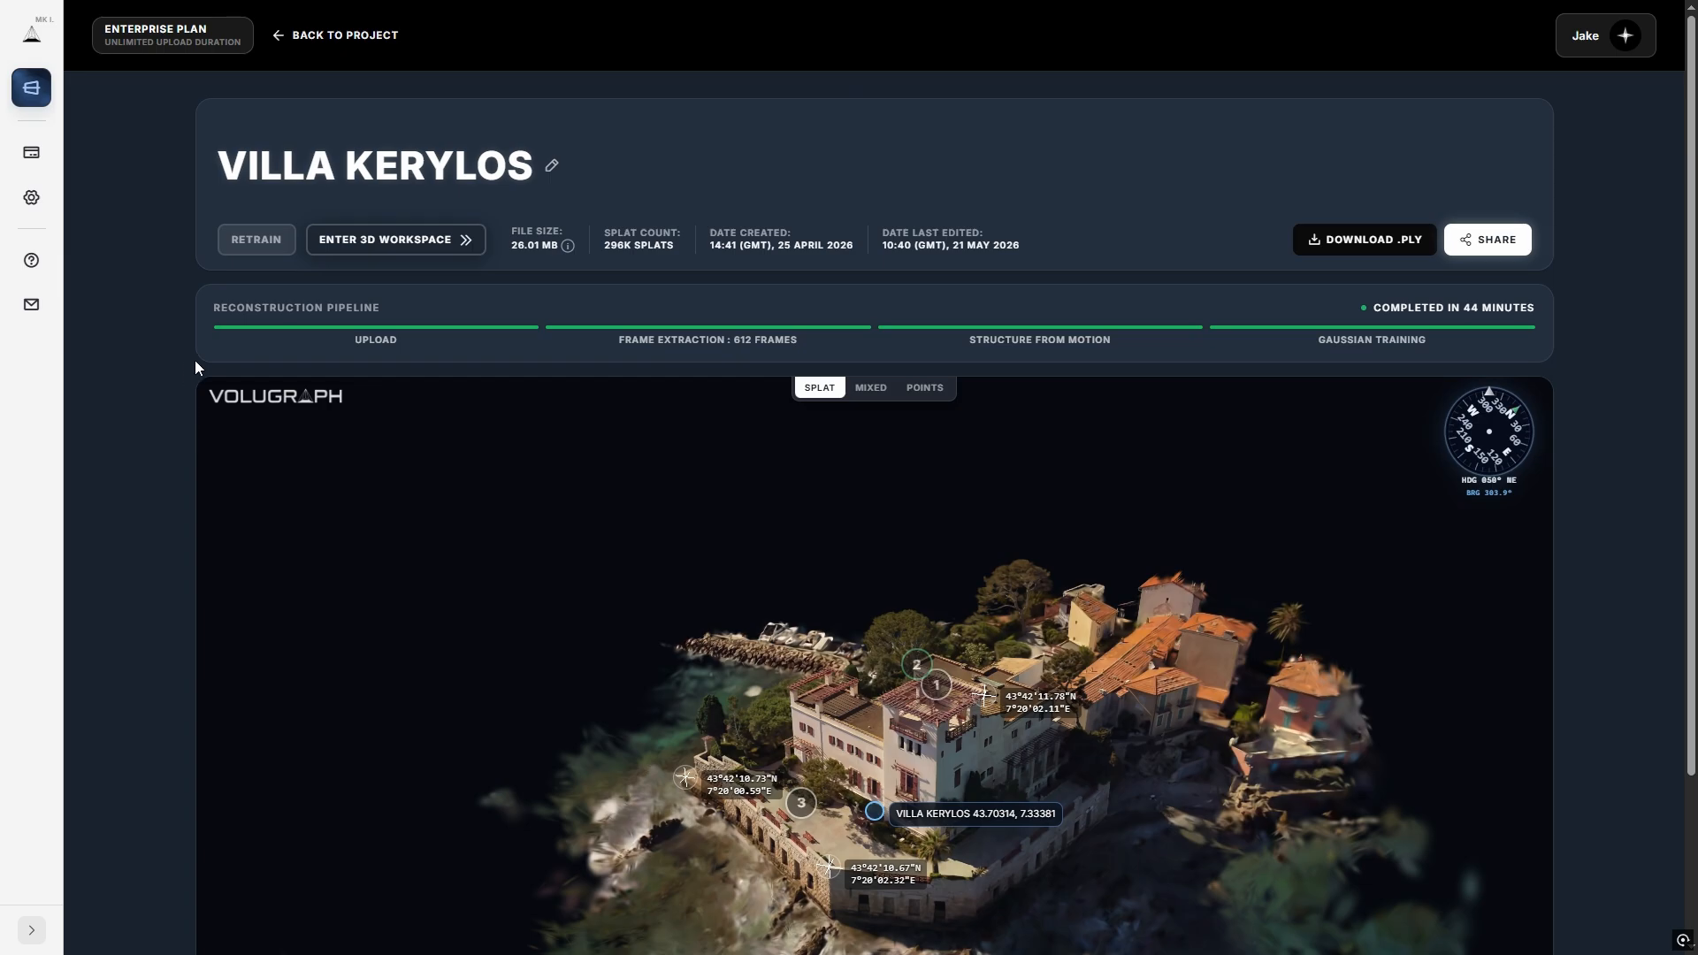
click(1472, 243)
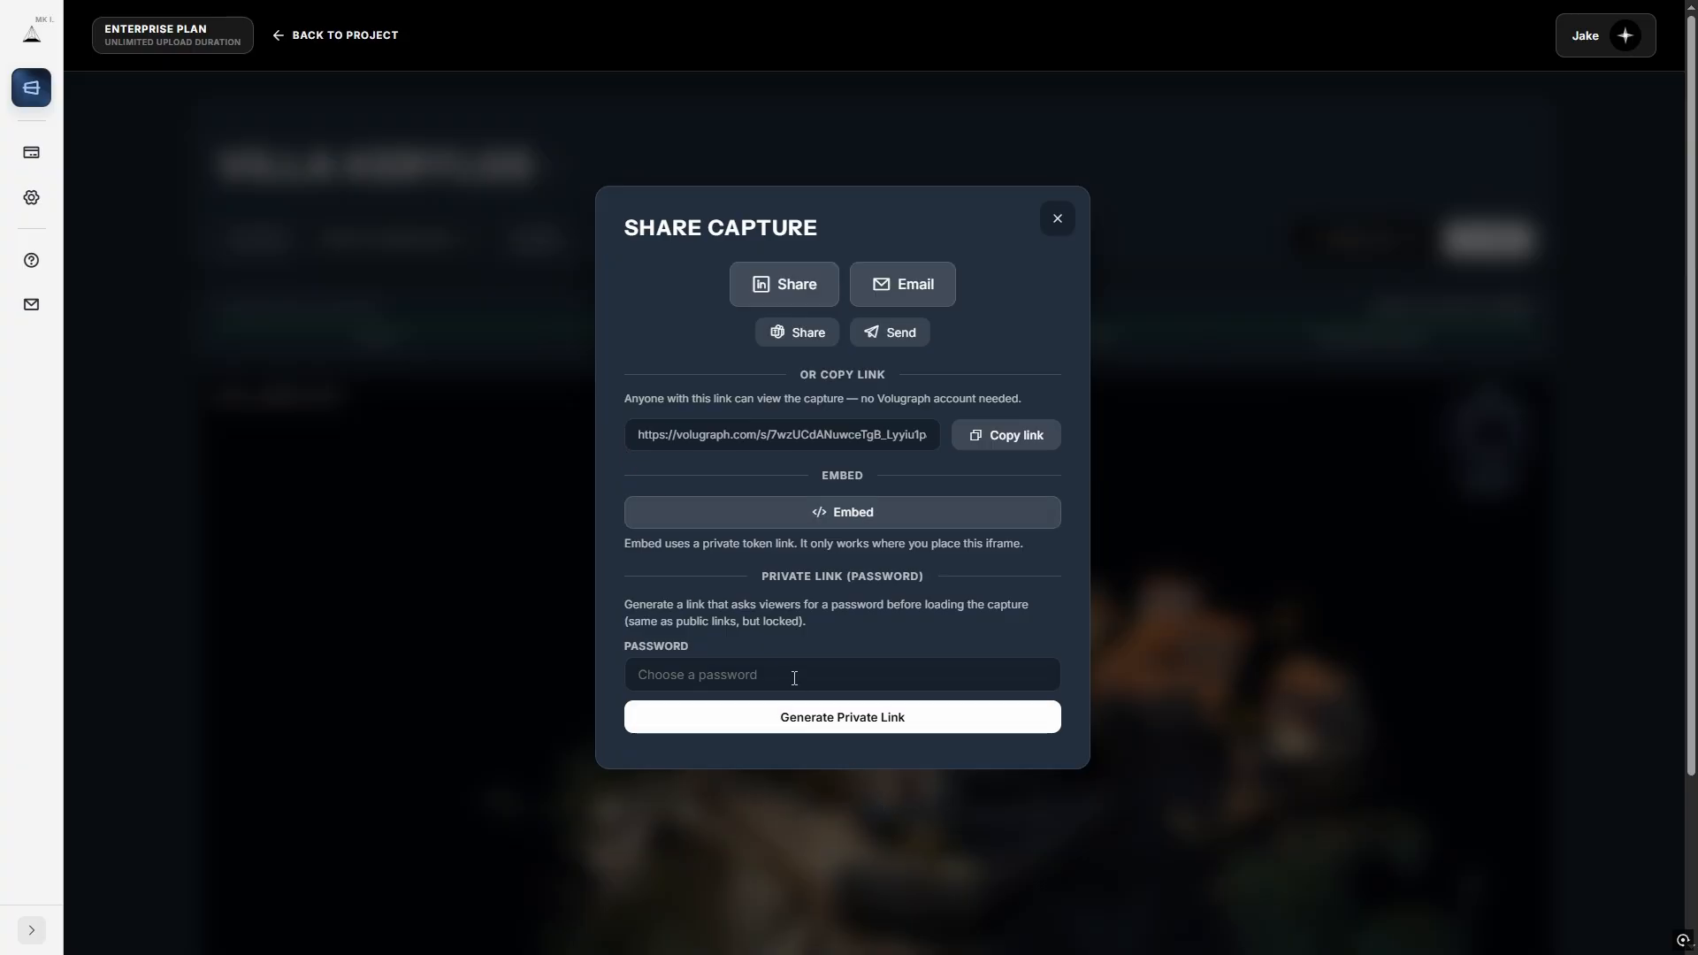
Preview the iframe embed code, then generate a password-protected private link for Villa Kerylos.
click(728, 675)
click(619, 657)
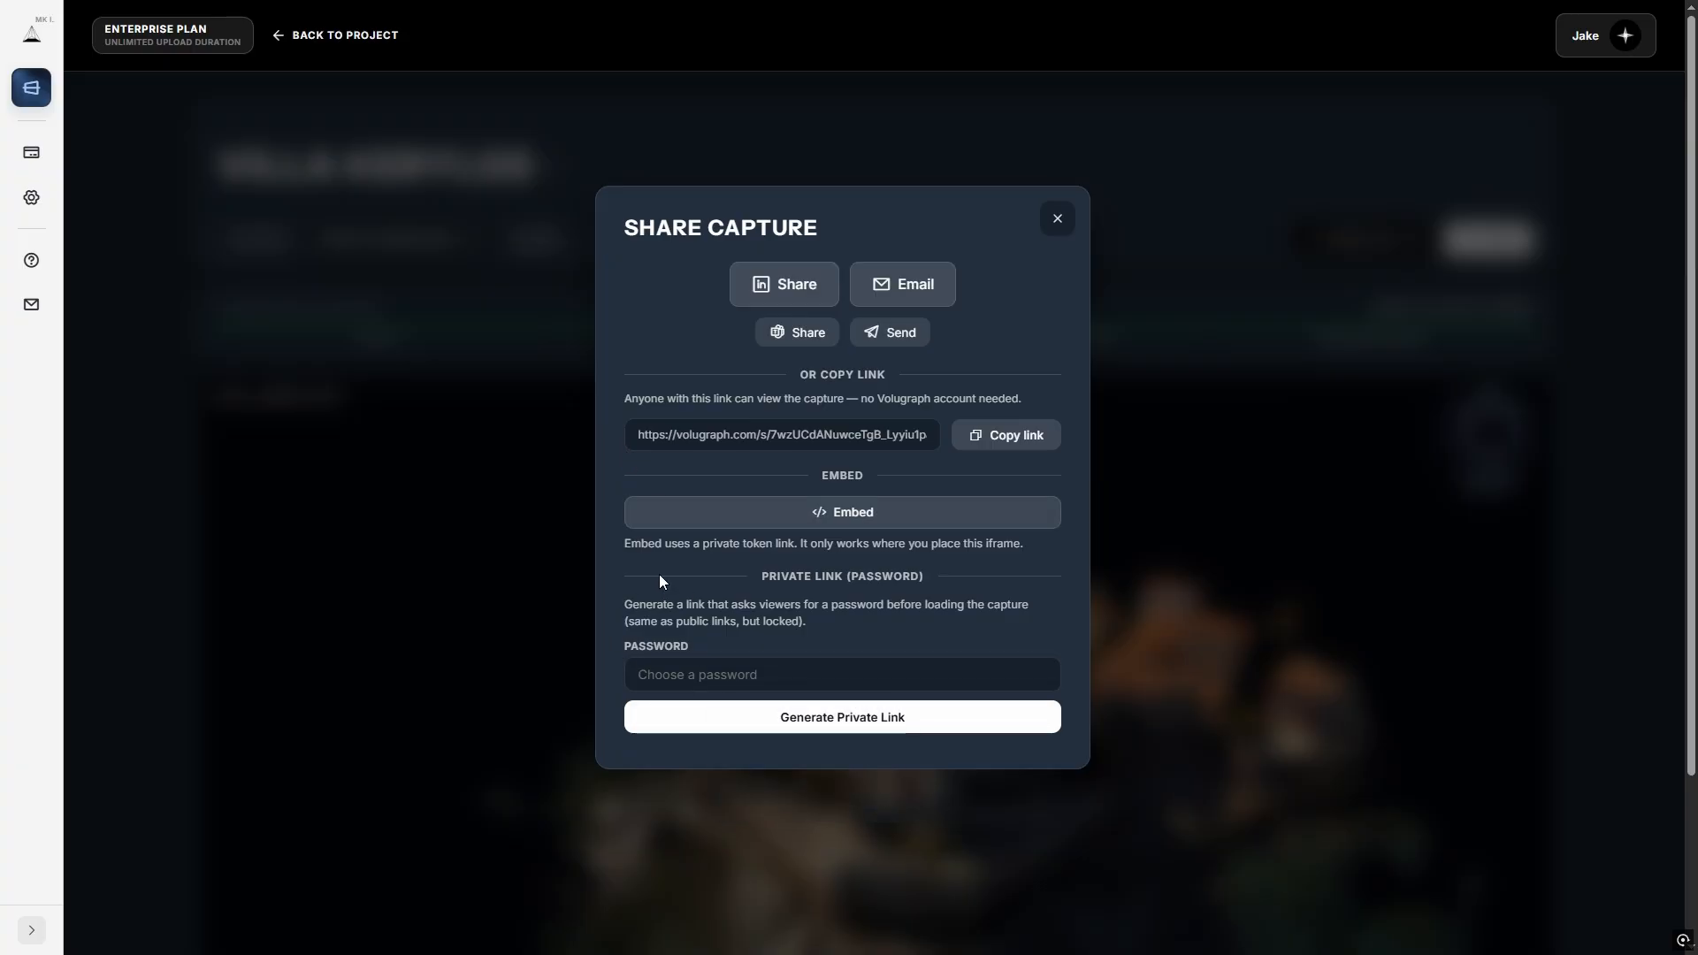
click(838, 517)
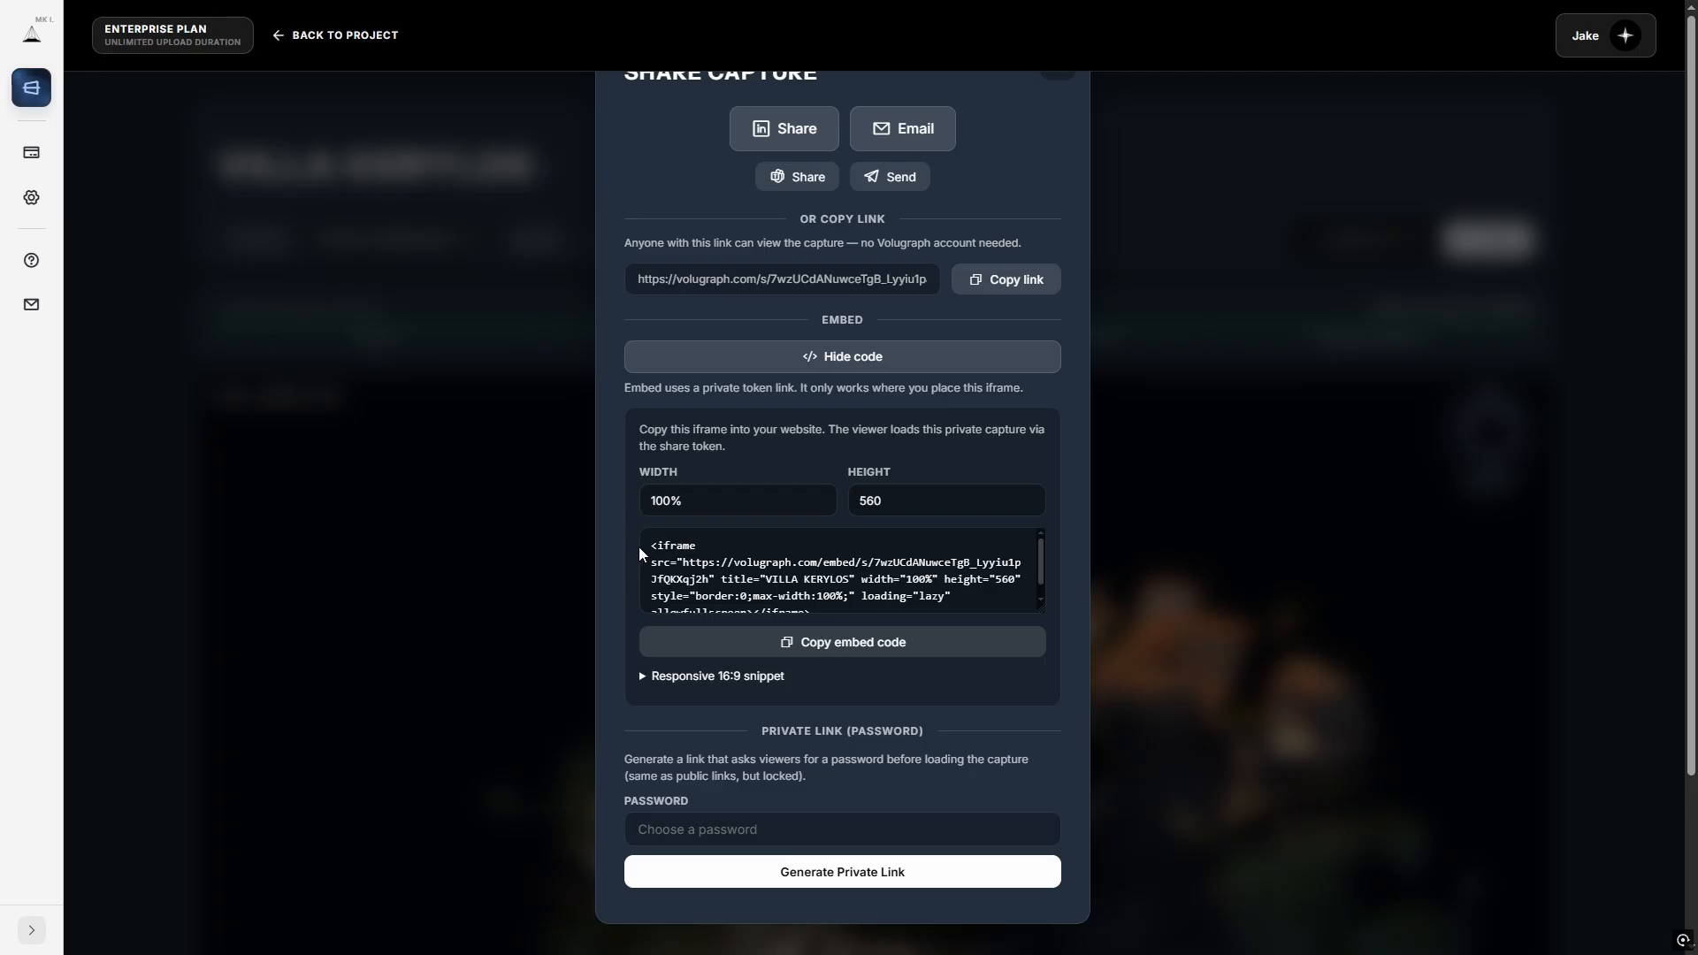
click(647, 358)
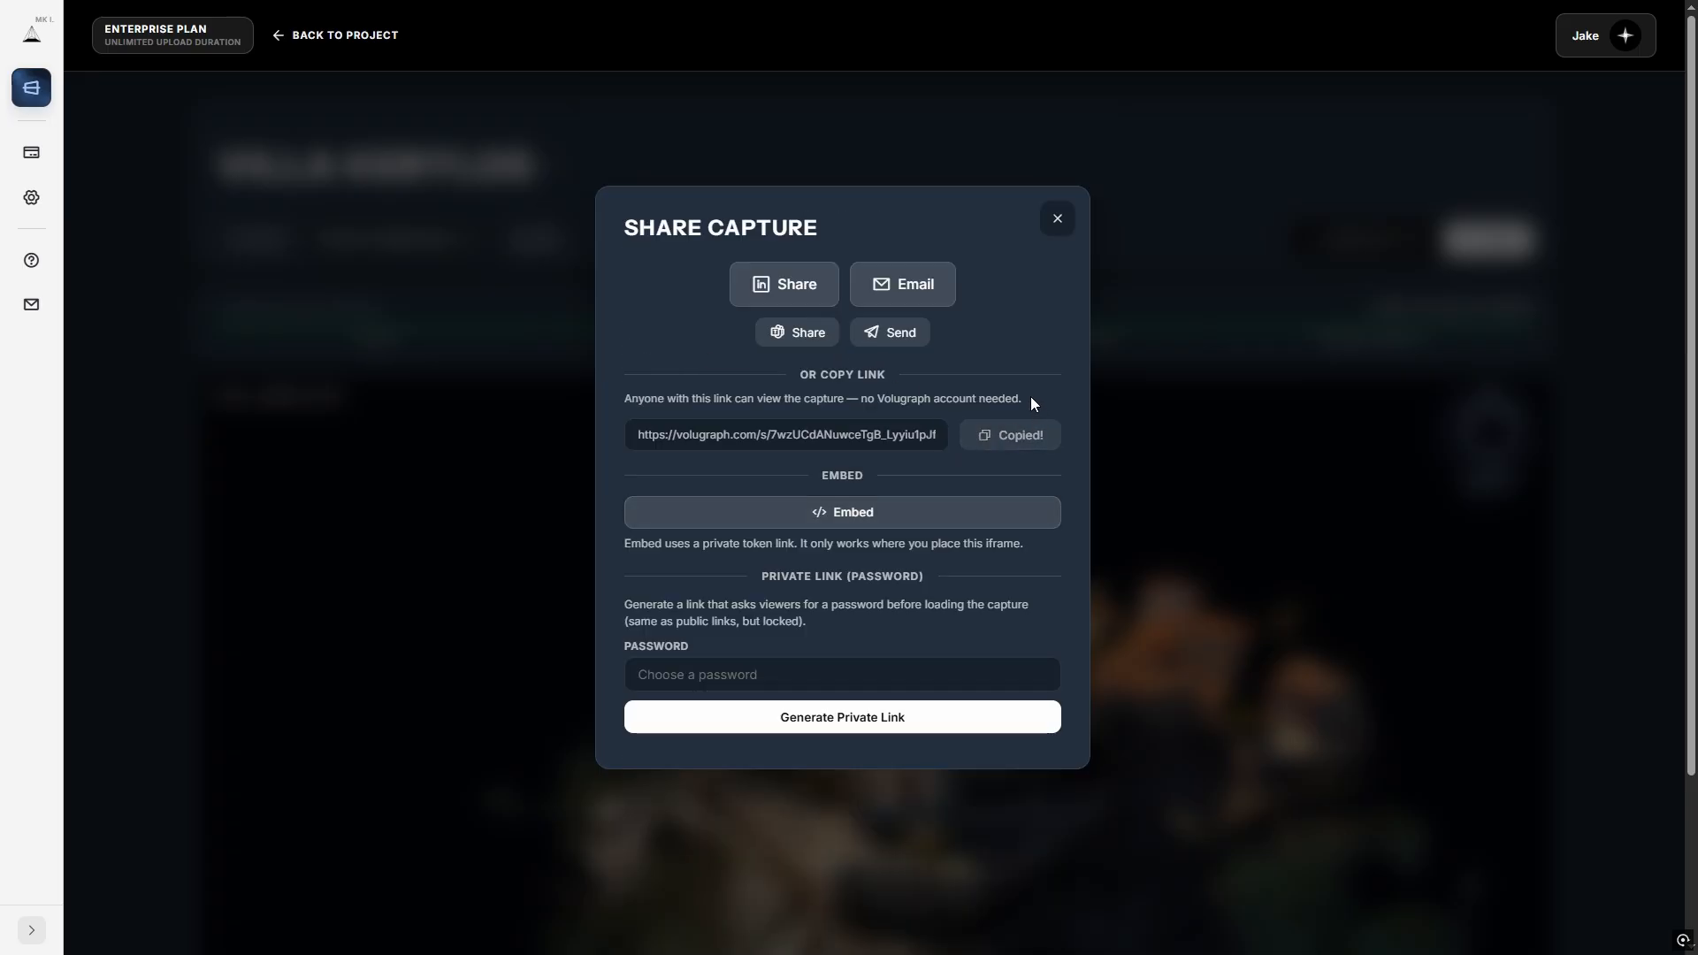
click(858, 674)
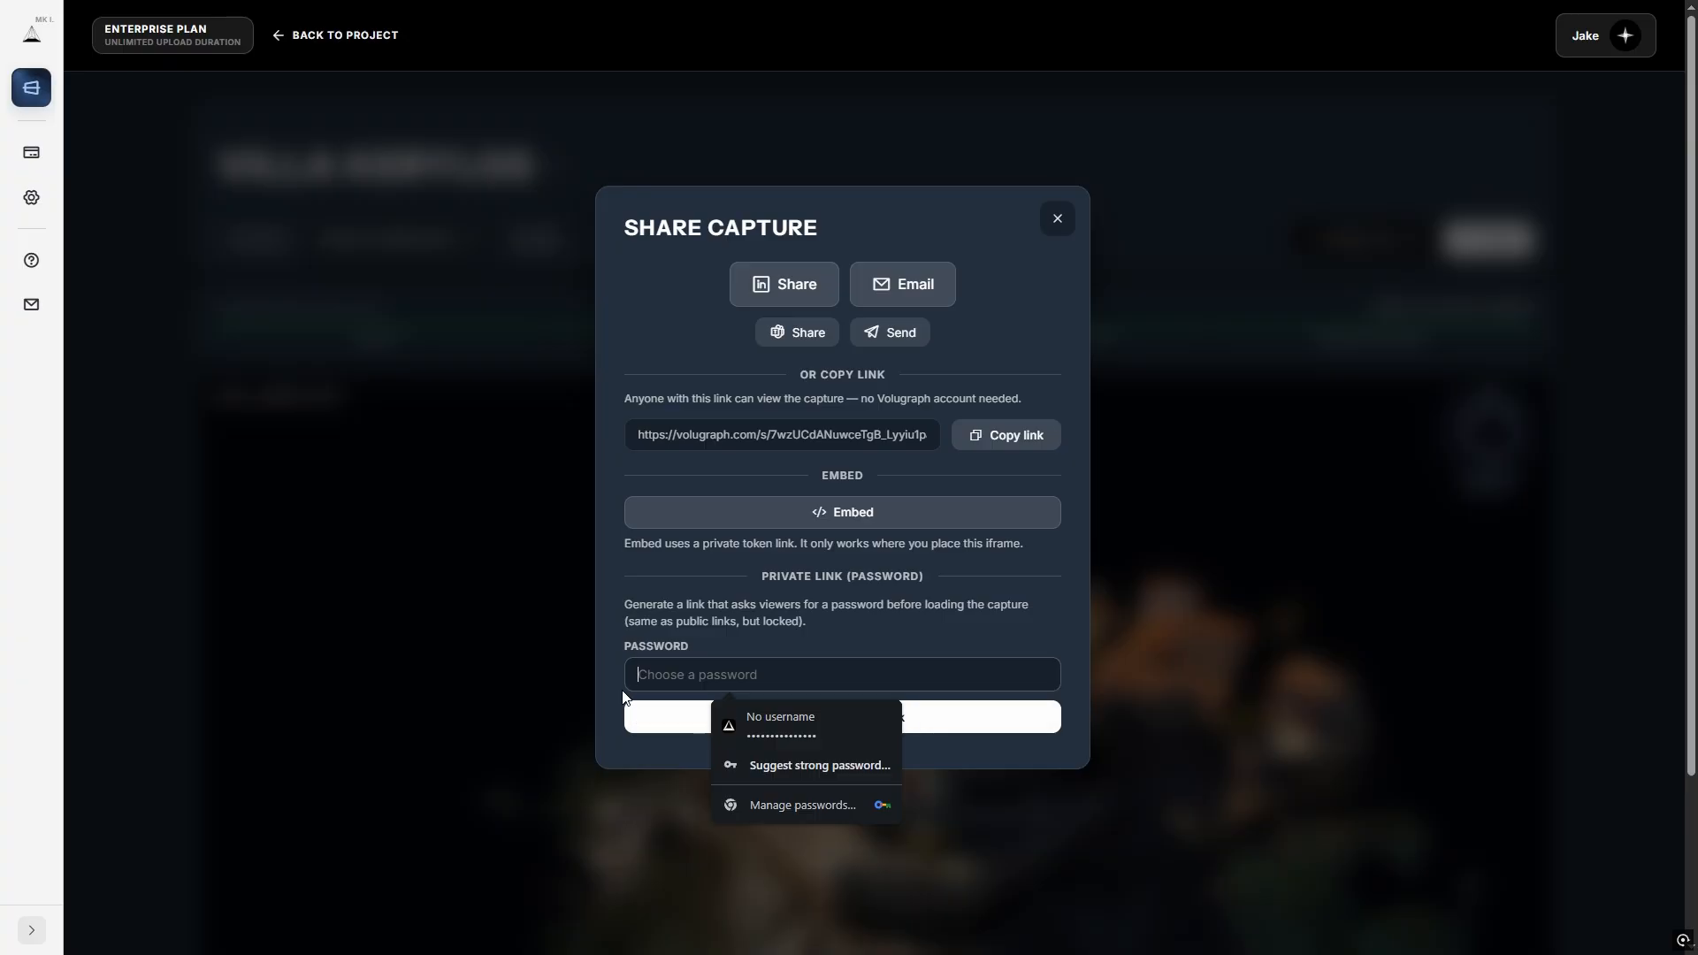
text(12345)
click(741, 720)
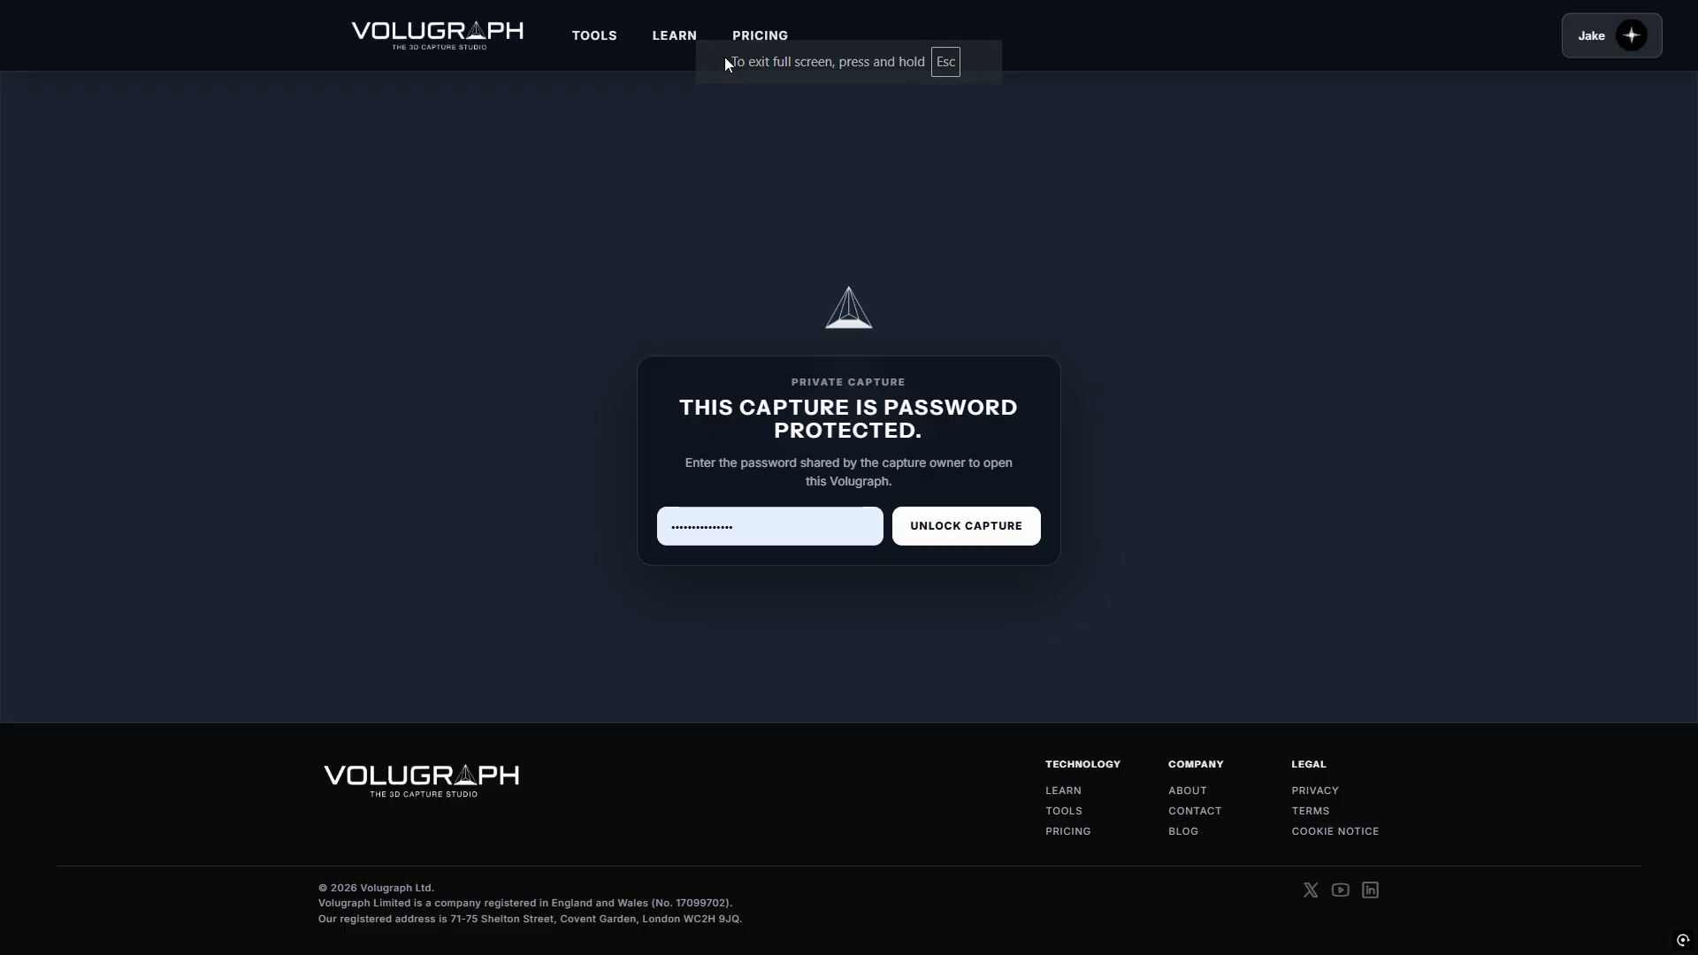
Re-enter the password to unlock the shared Villa Kerylos view.
drag(769, 522, 615, 518)
text(1234)
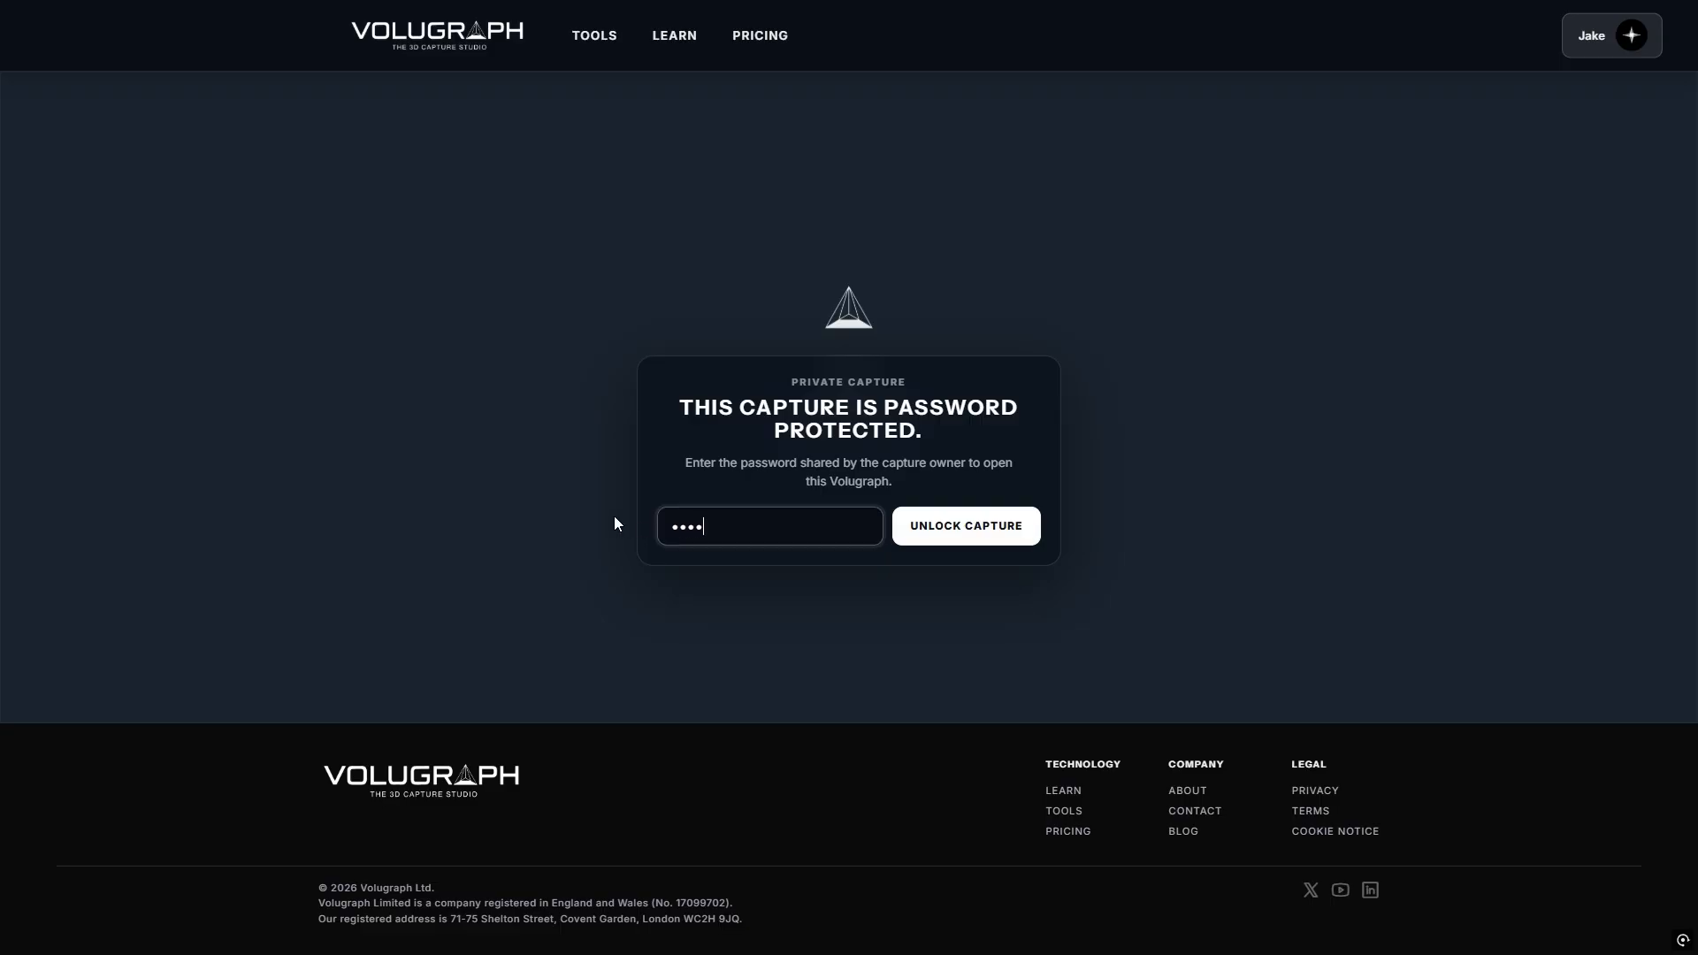
text(5)
key(Return)
click(1619, 259)
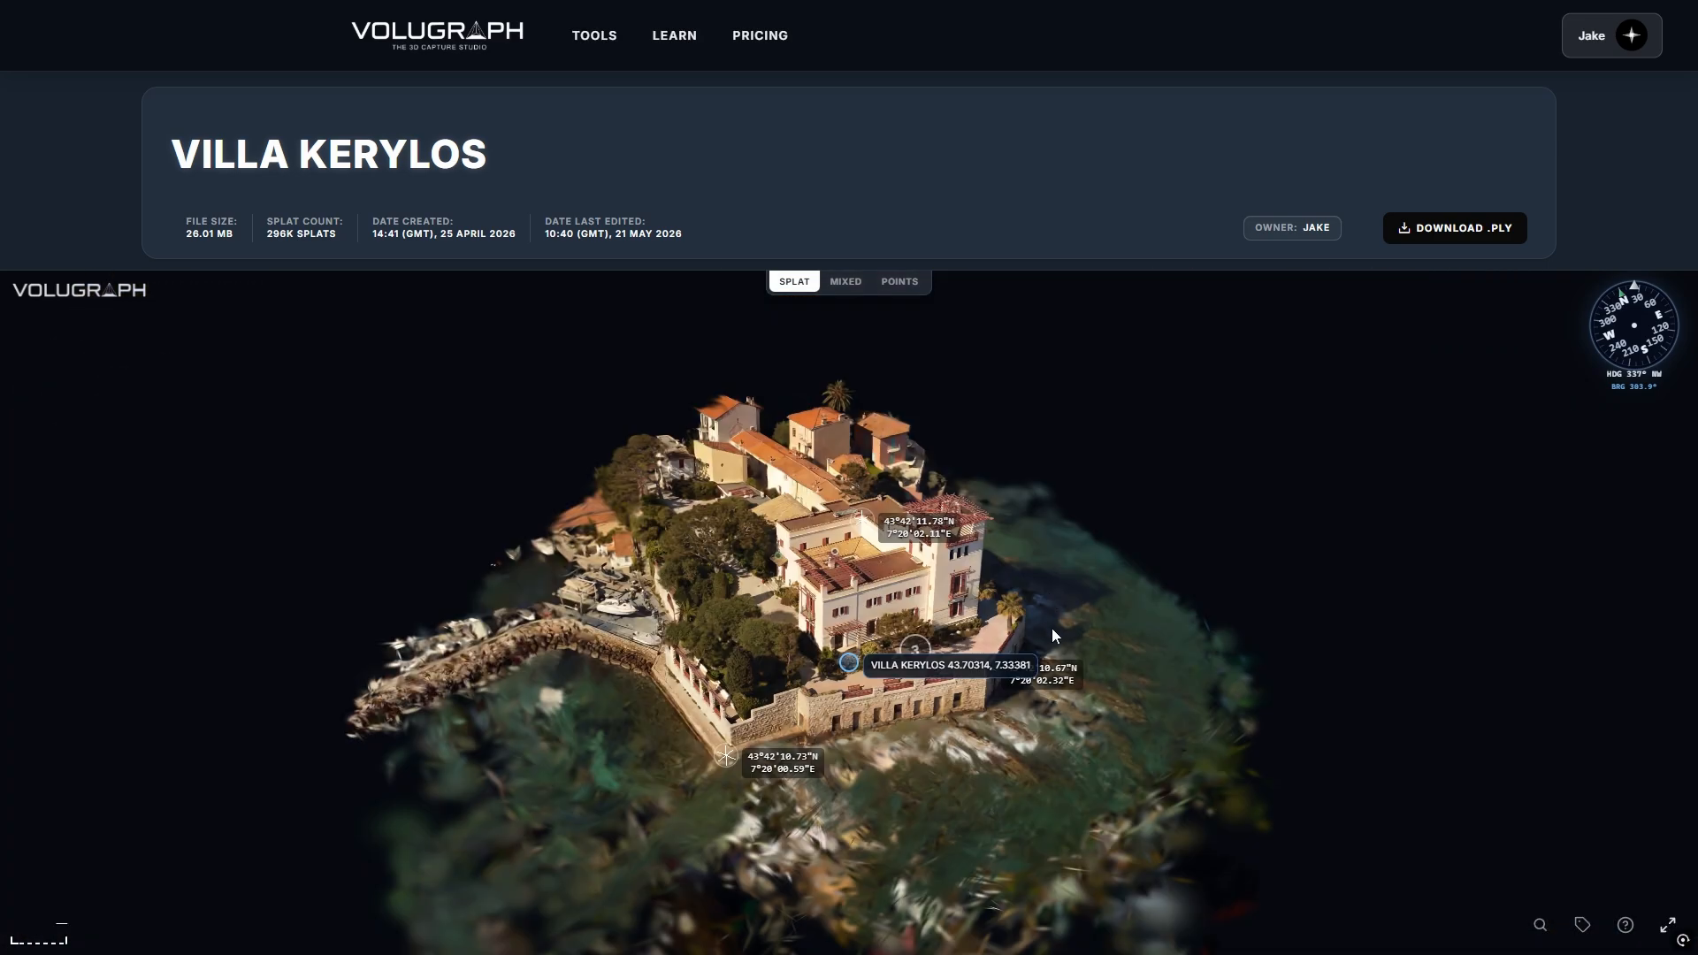
Orbit the villa model toward north, then open the capture in the 3D workspace.
mouse_move(1095, 576)
mouse_down()
mouse_move(688, 570)
mouse_move(698, 617)
mouse_move(715, 601)
mouse_move(720, 693)
mouse_move(723, 660)
mouse_up()
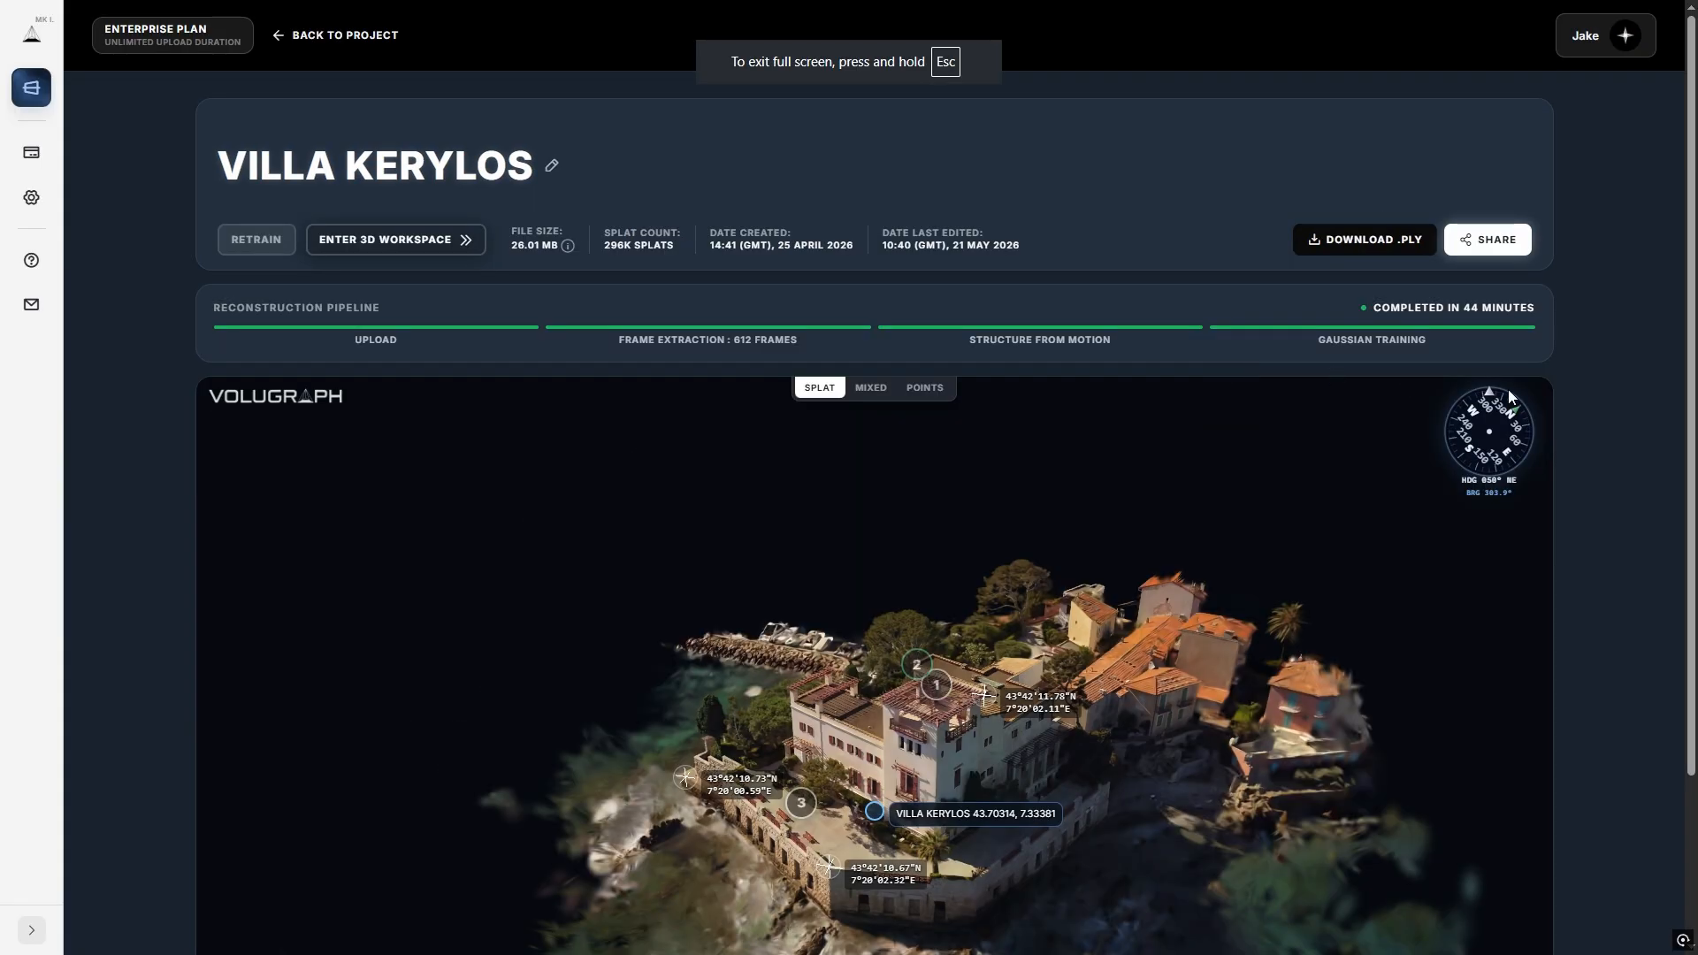
scroll(1553, 369, down, 3)
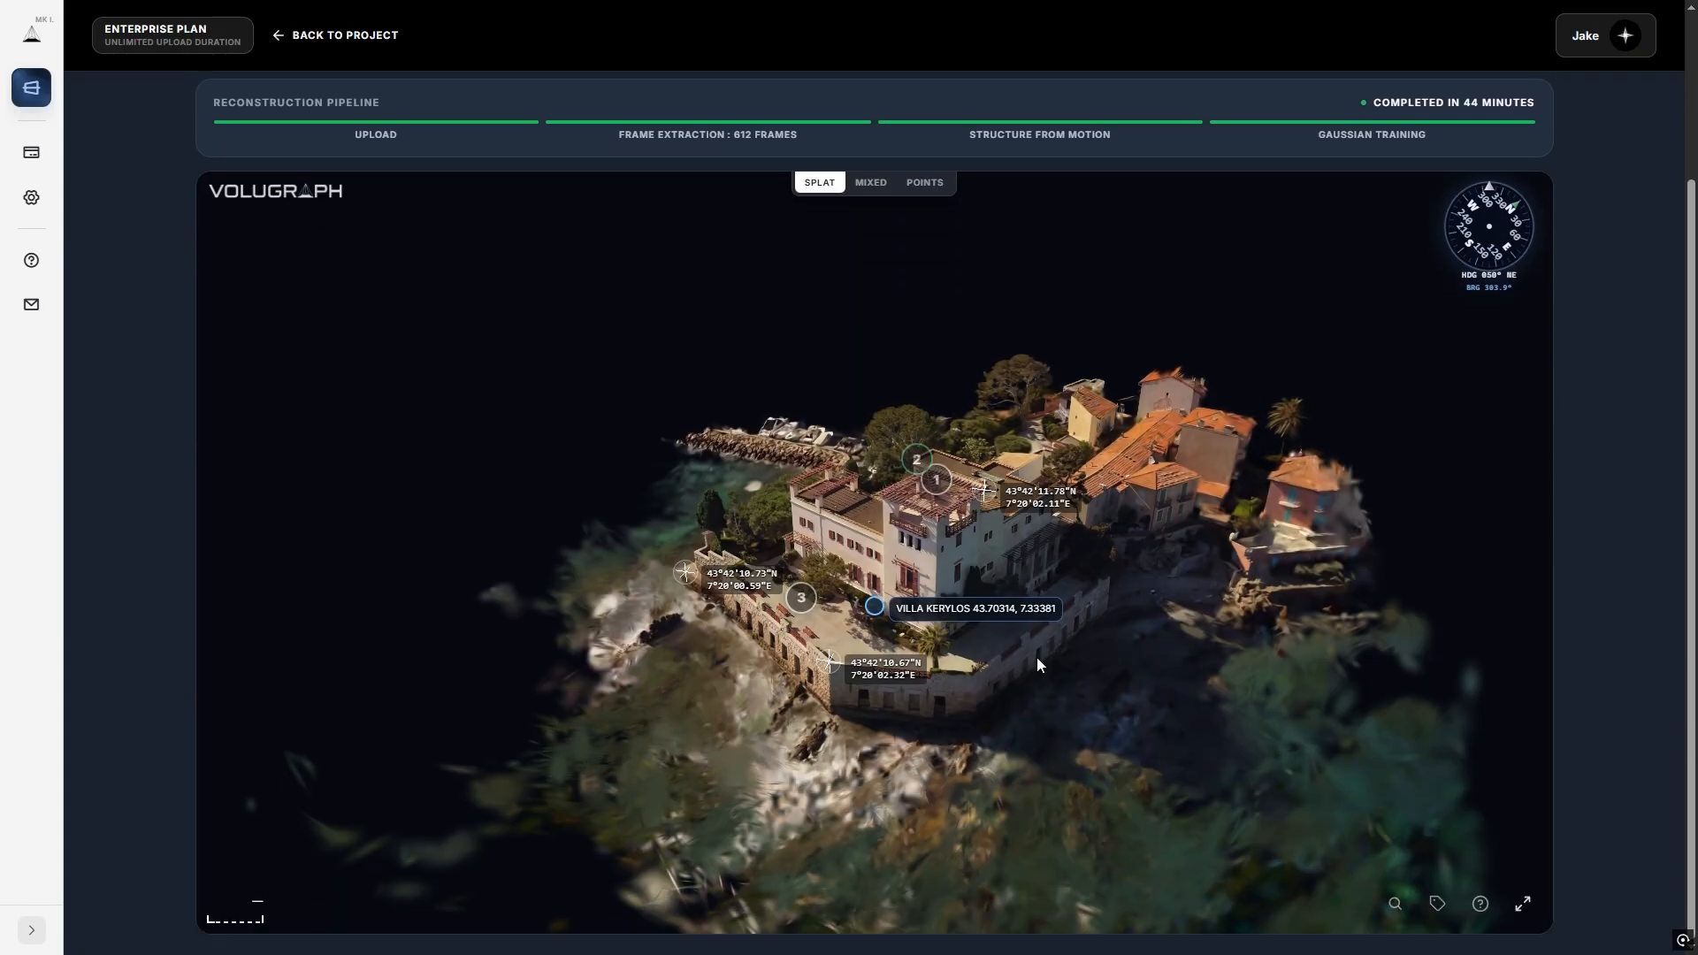
drag(806, 654, 740, 614)
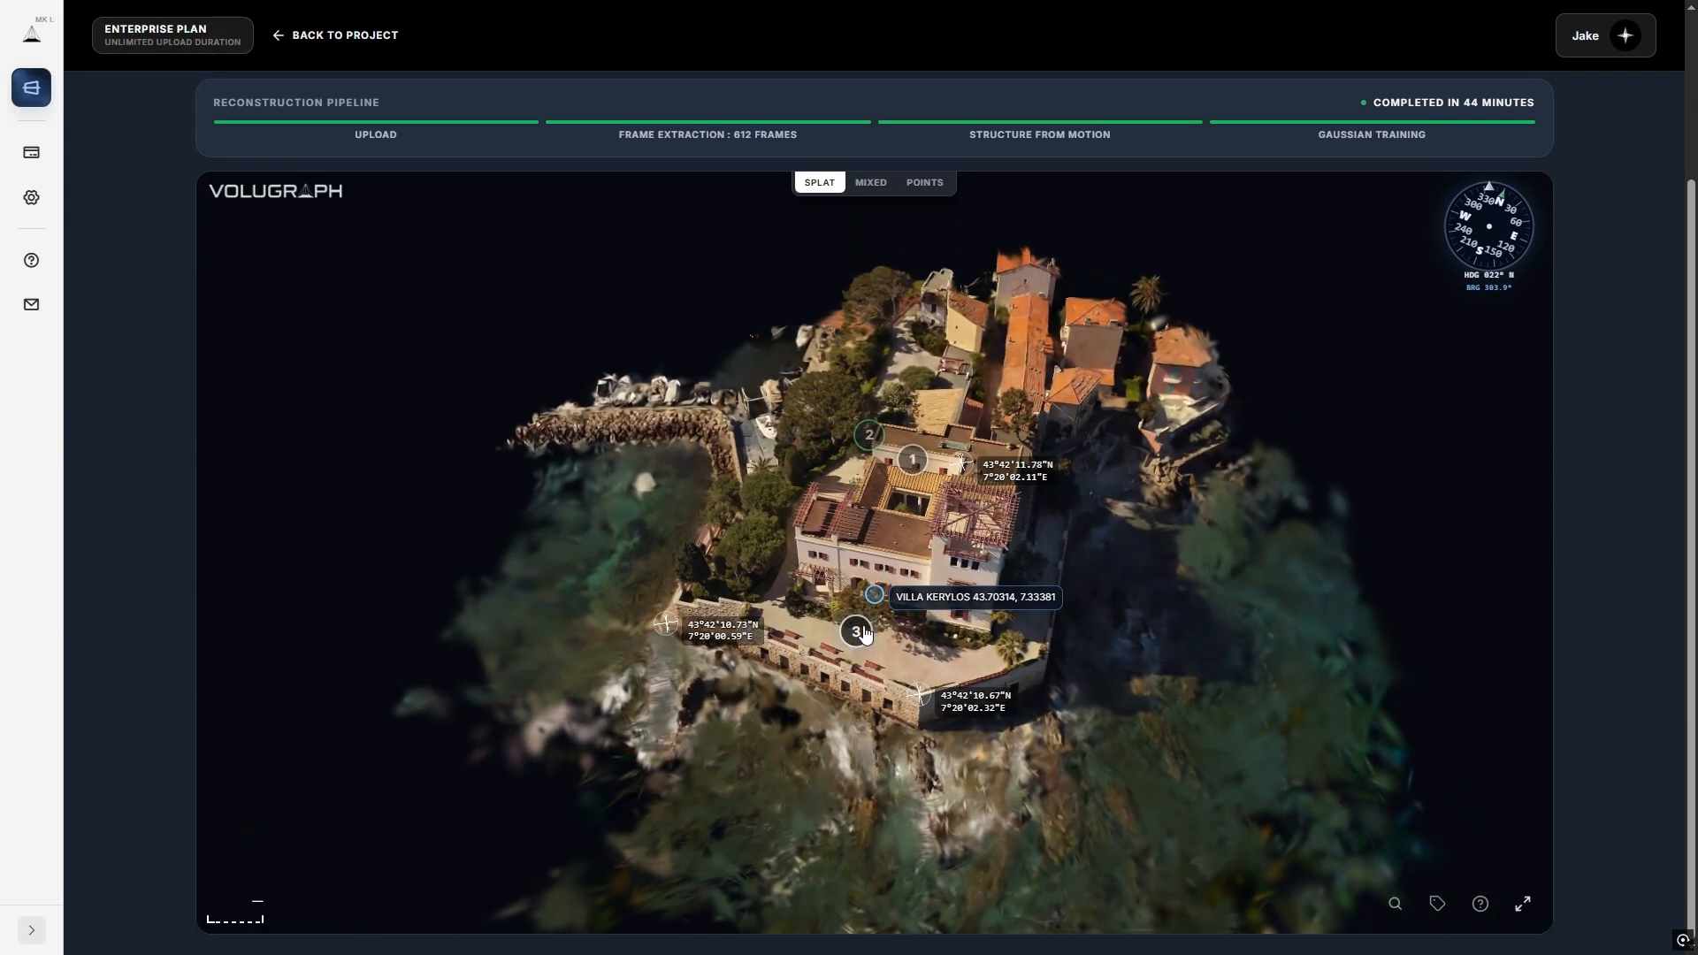
scroll(336, 250, up, 3)
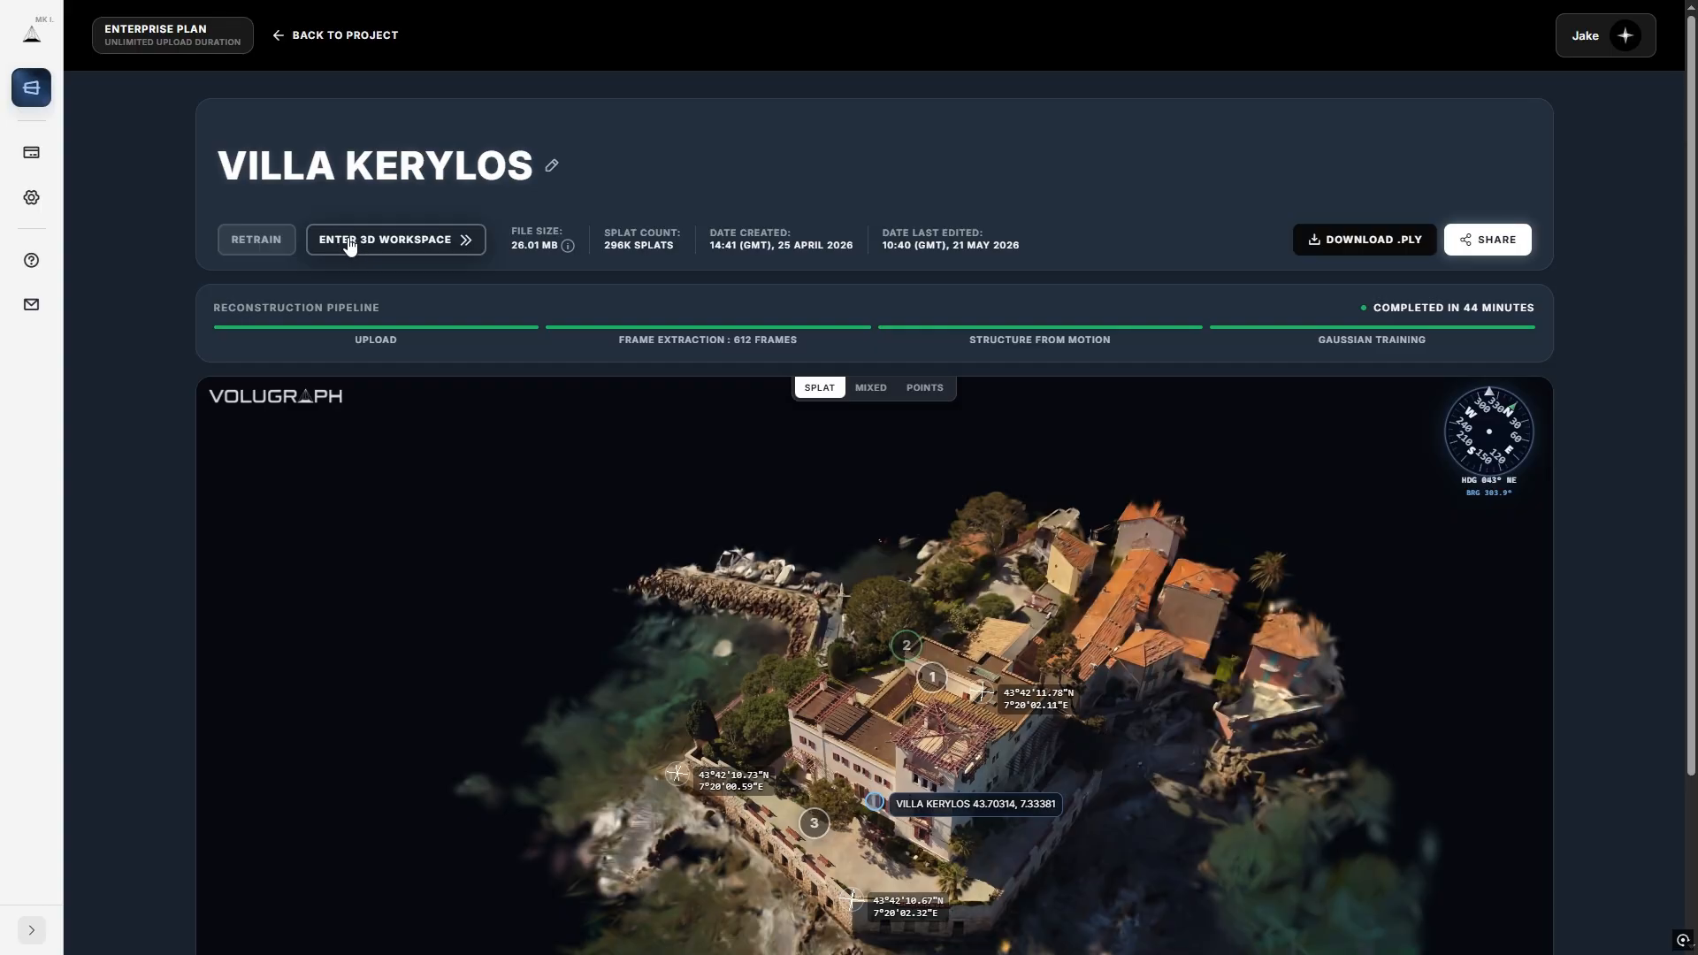
click(349, 240)
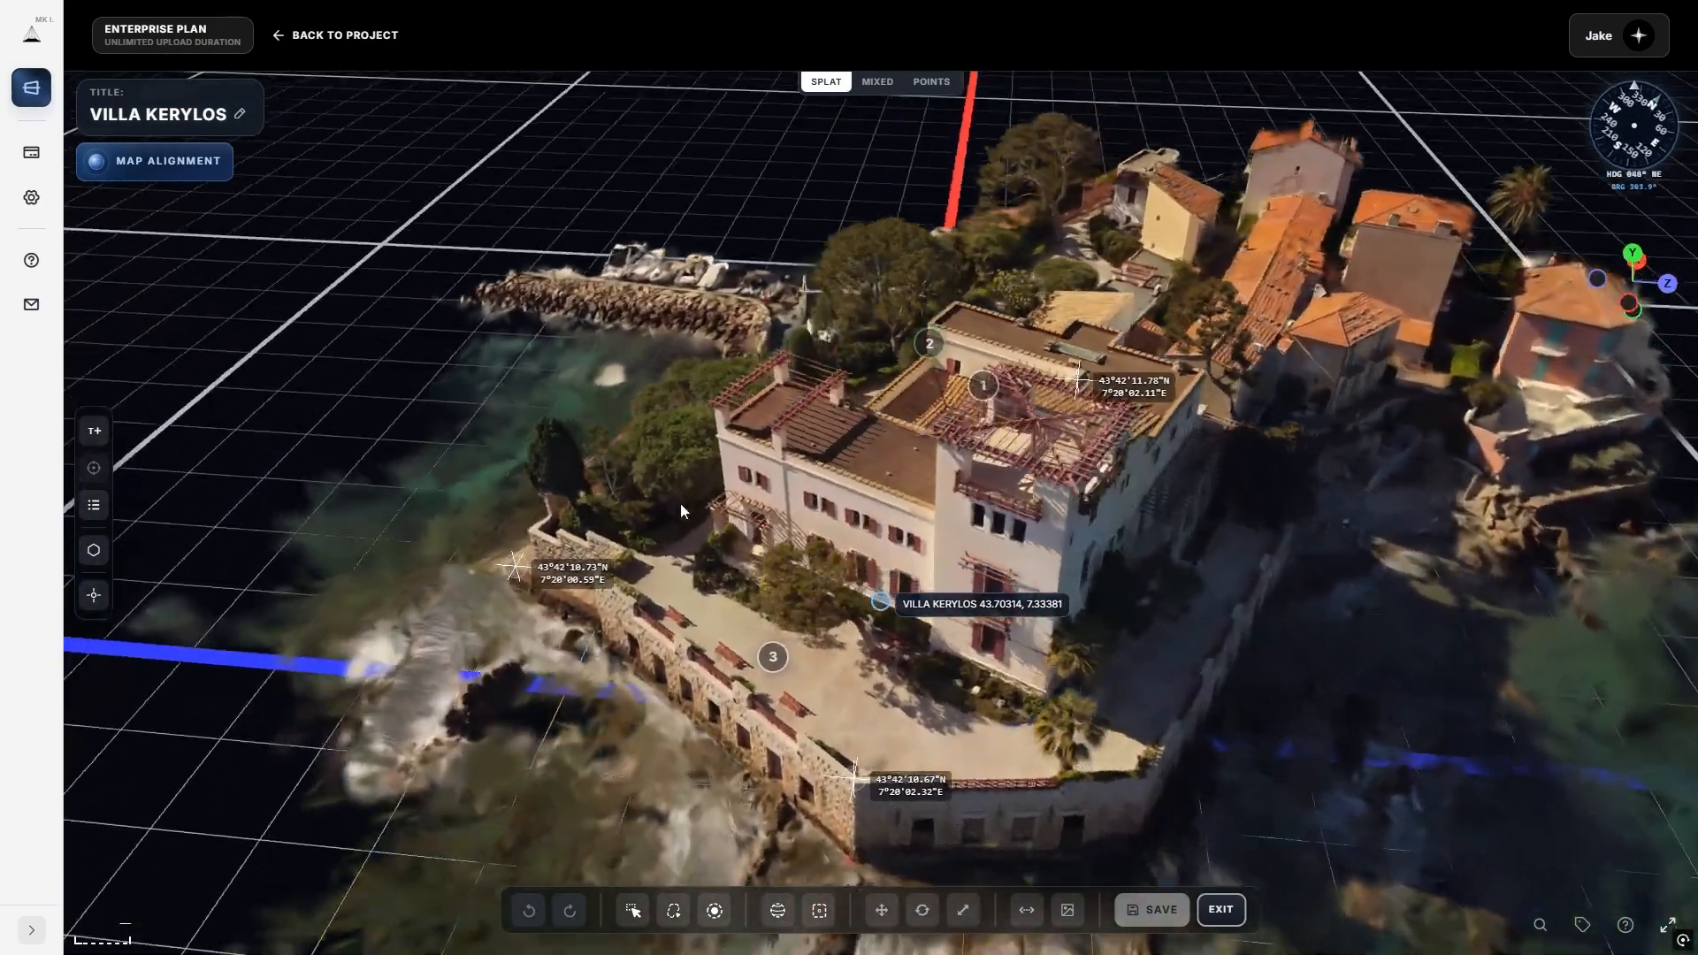
Return to the ground plane step, lower the plane beneath the villa and confirm it.
click(129, 163)
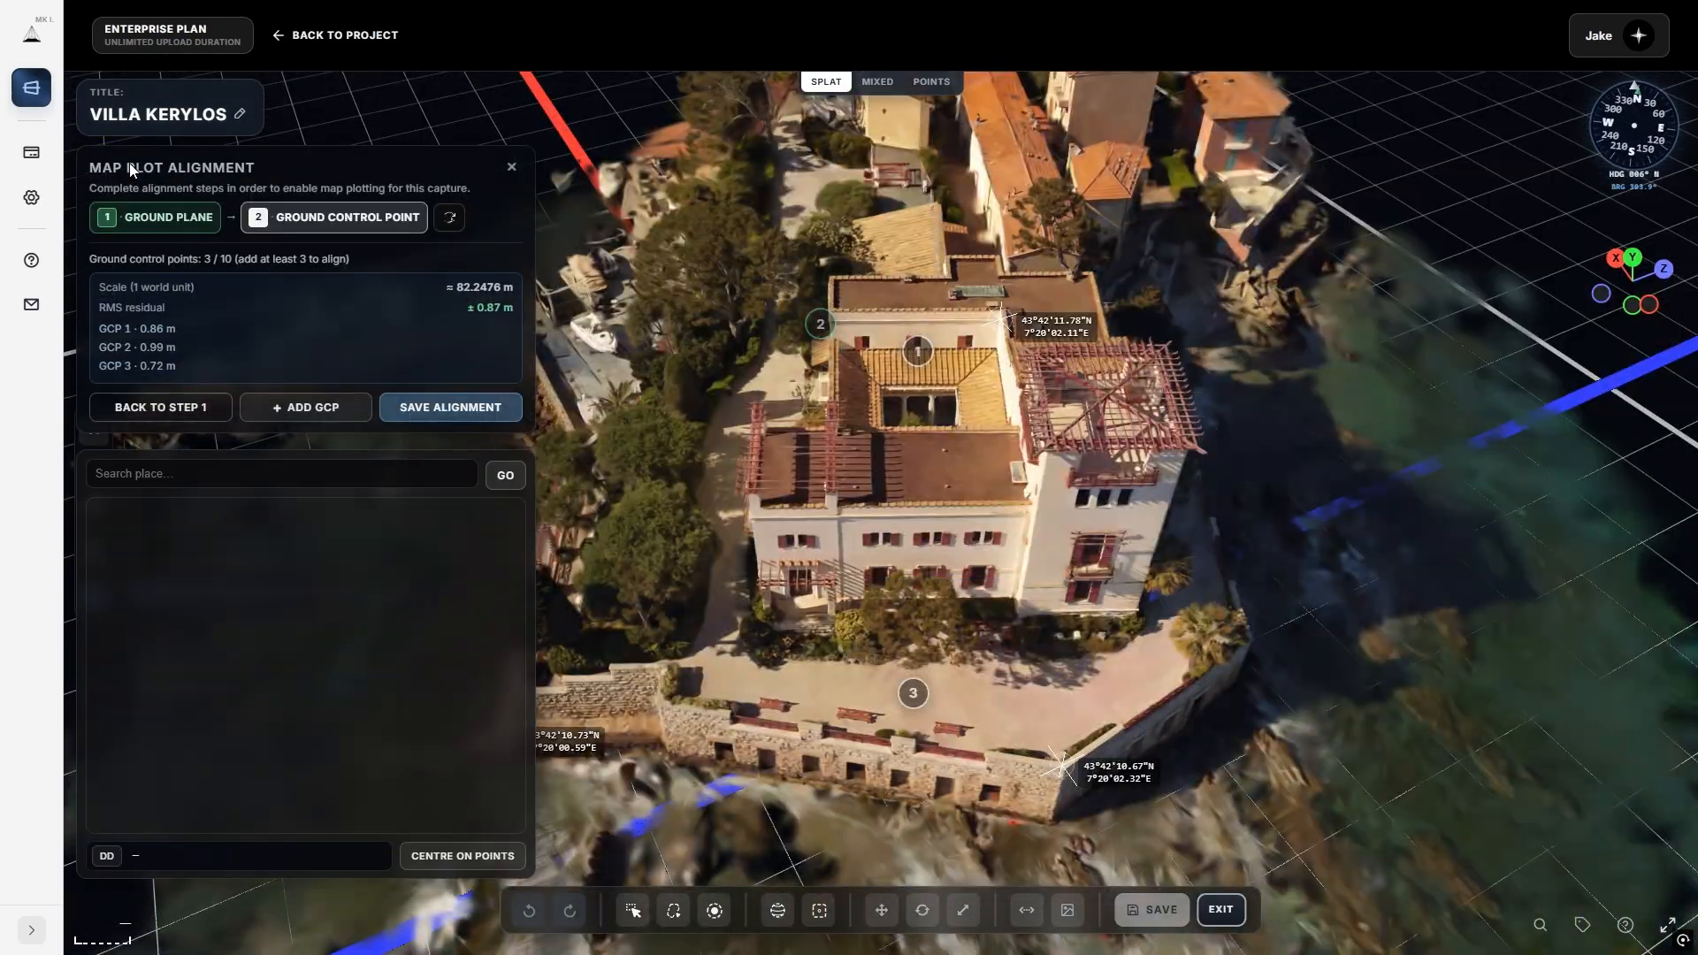
scroll(920, 631, down, 5)
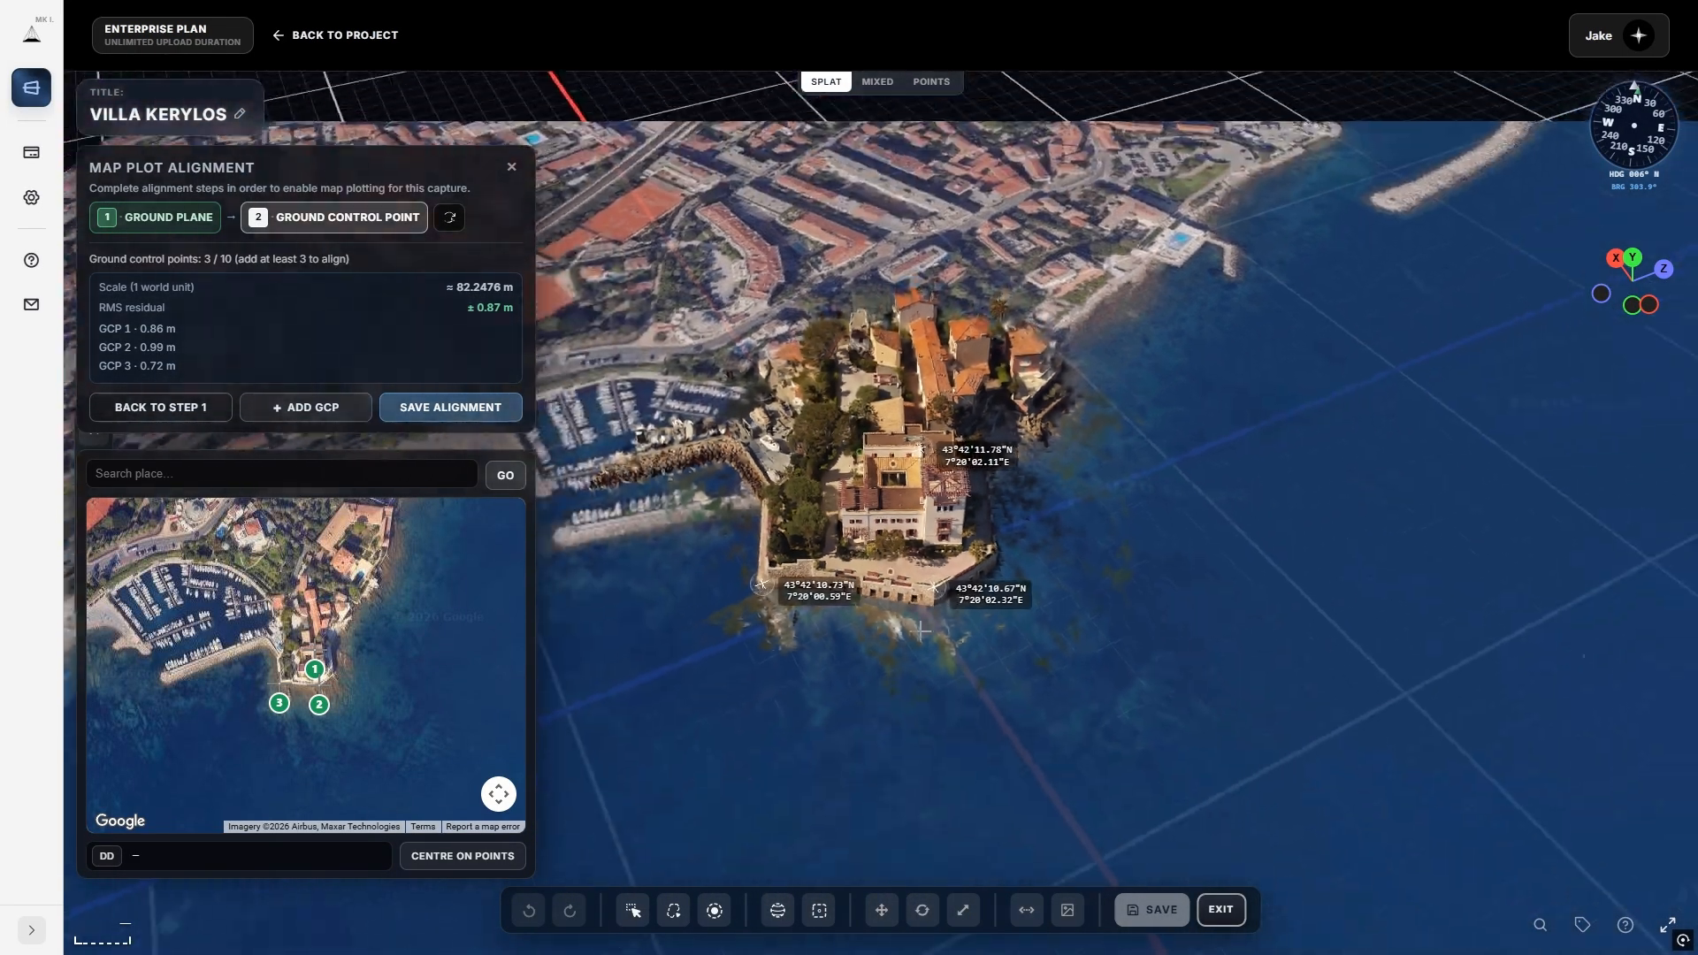
scroll(920, 631, down, 5)
scroll(920, 631, up, 6)
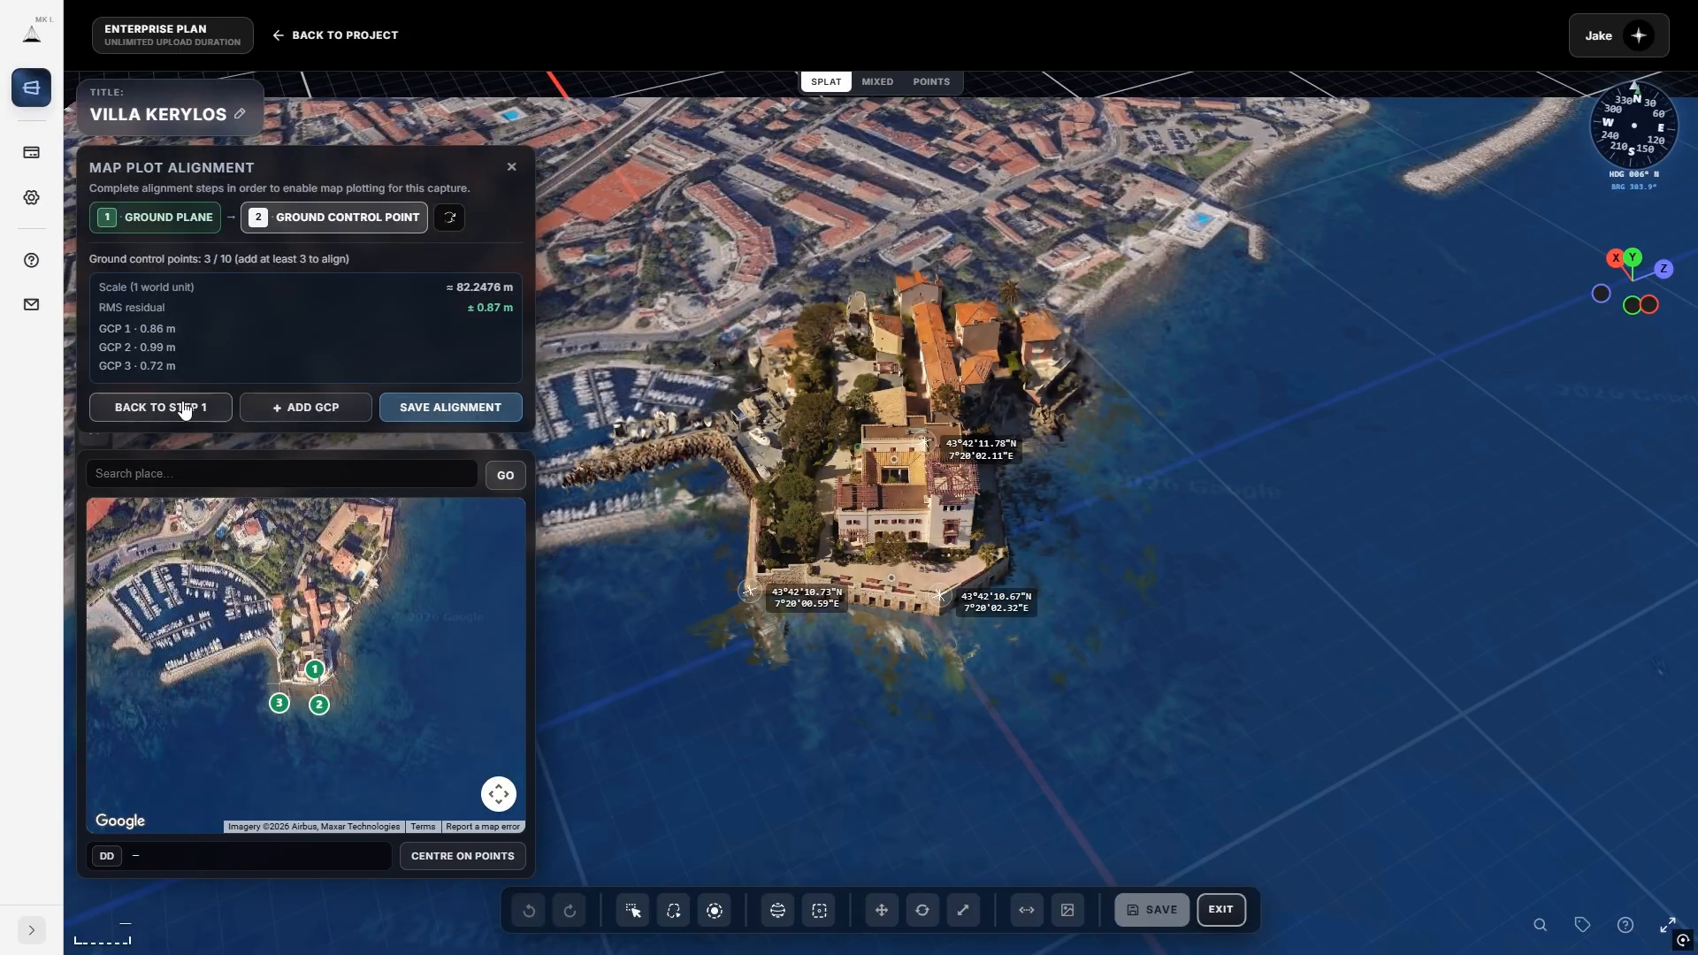
click(184, 410)
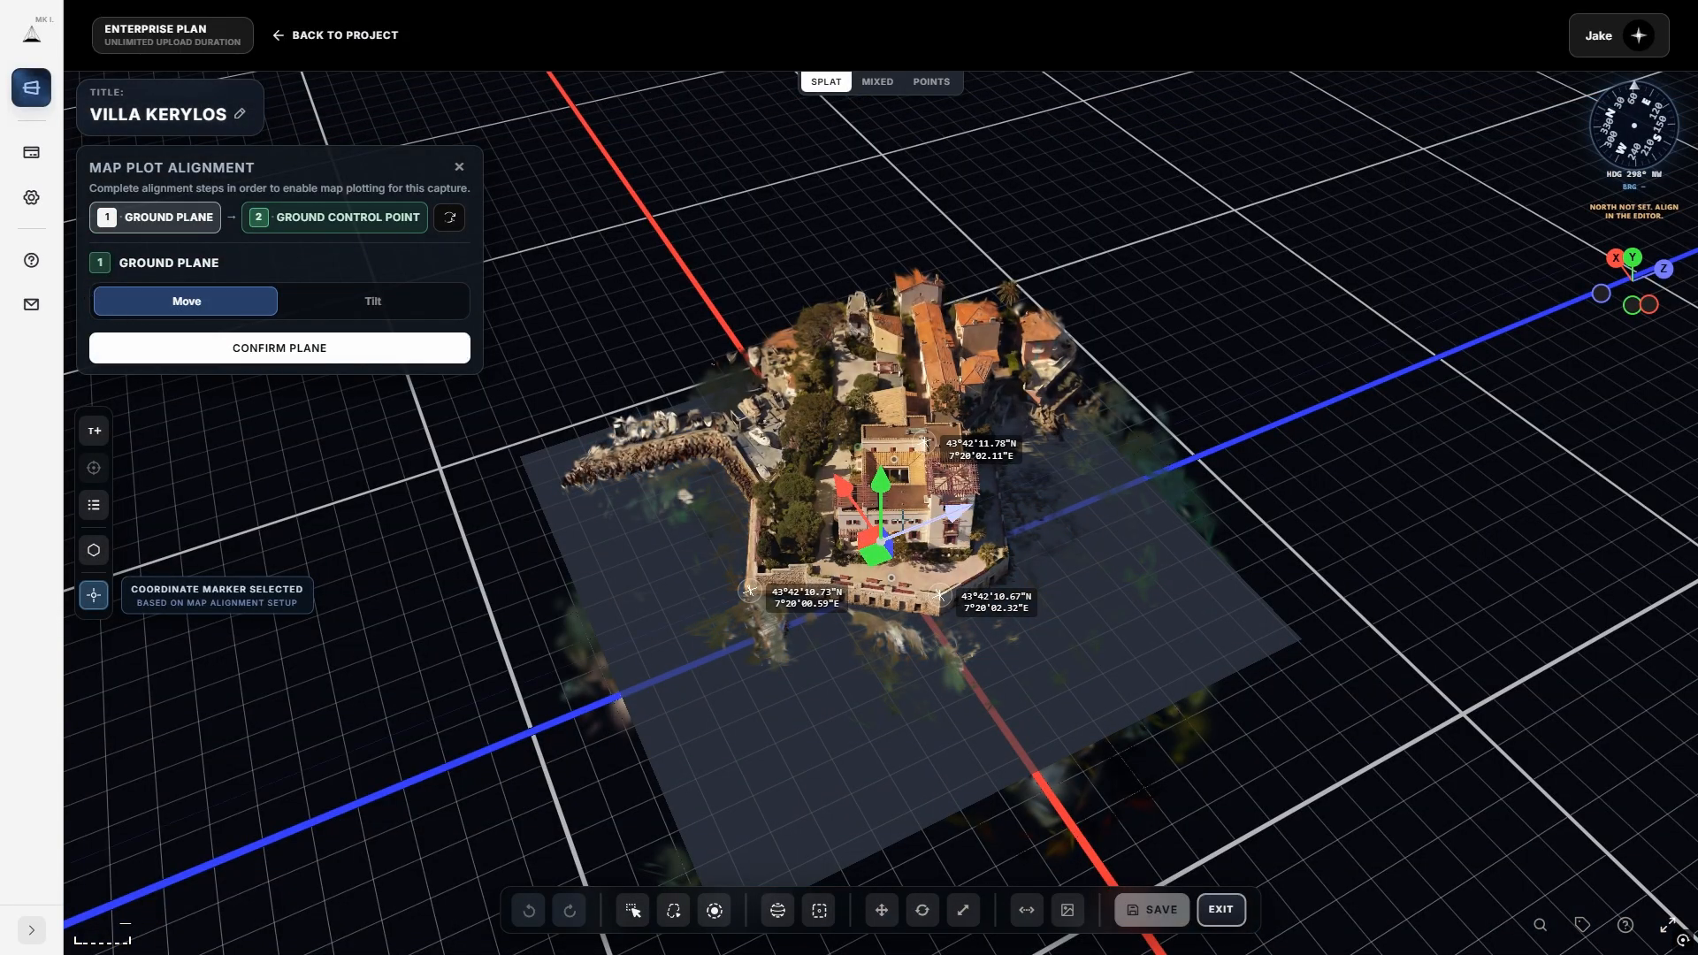
scroll(901, 526, up, 4)
mouse_move(881, 506)
mouse_down()
mouse_move(880, 522)
mouse_move(881, 506)
mouse_up()
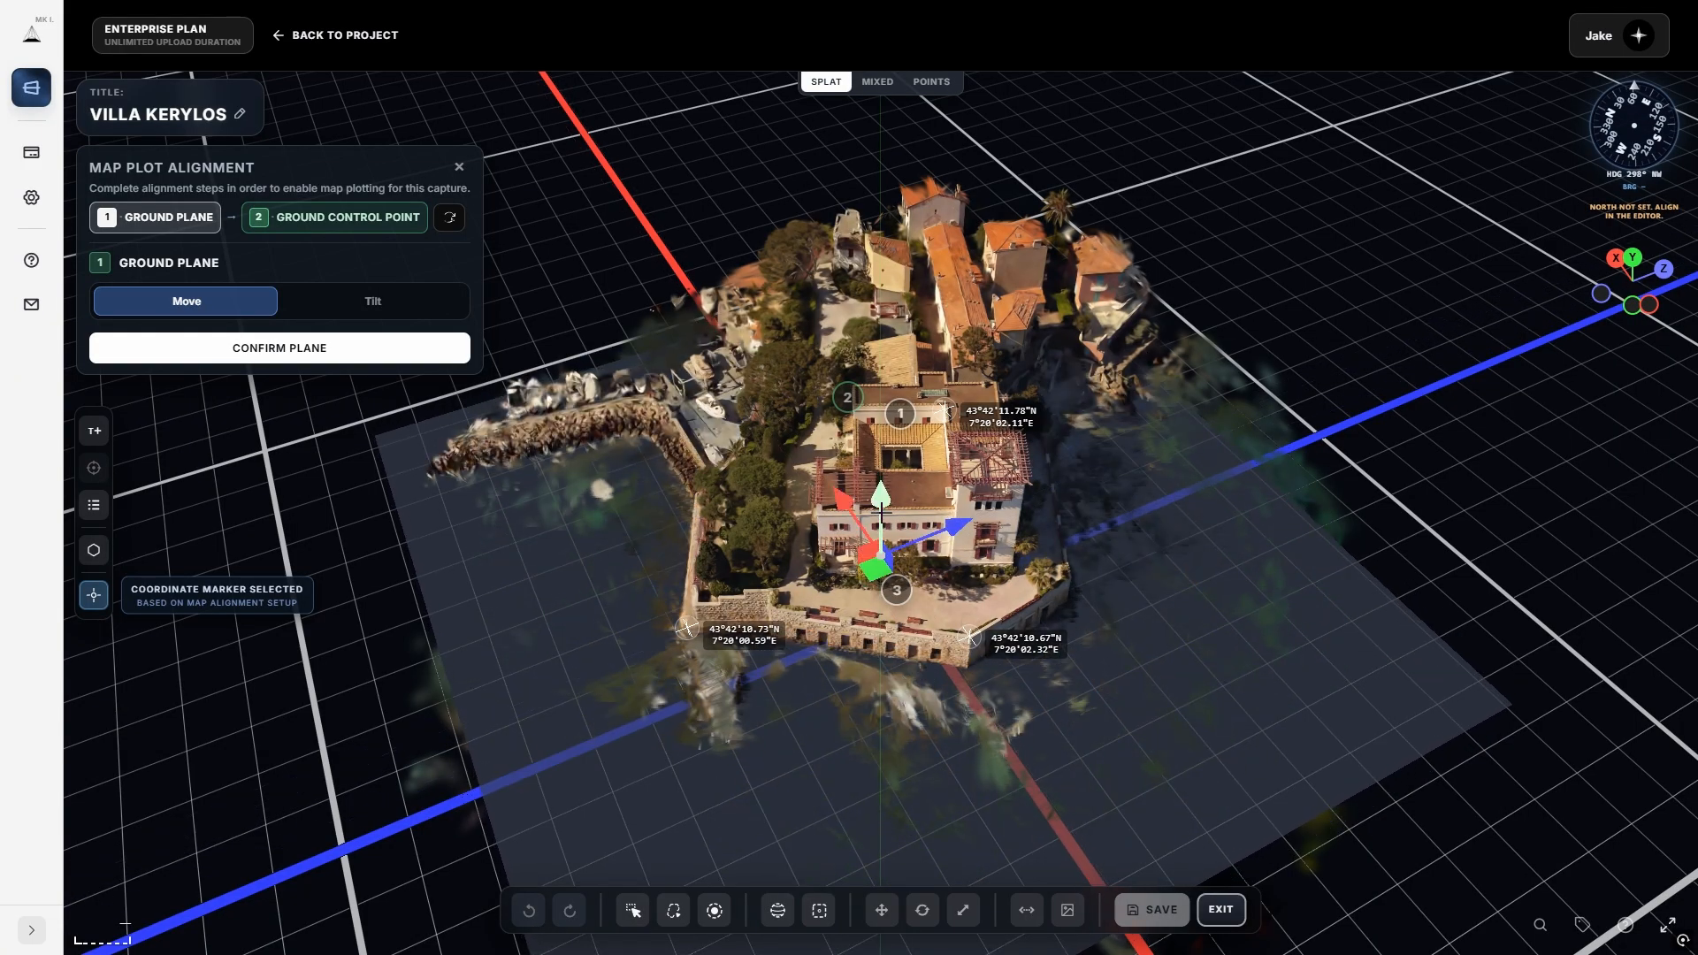
drag(820, 639, 917, 580)
scroll(844, 639, up, 6)
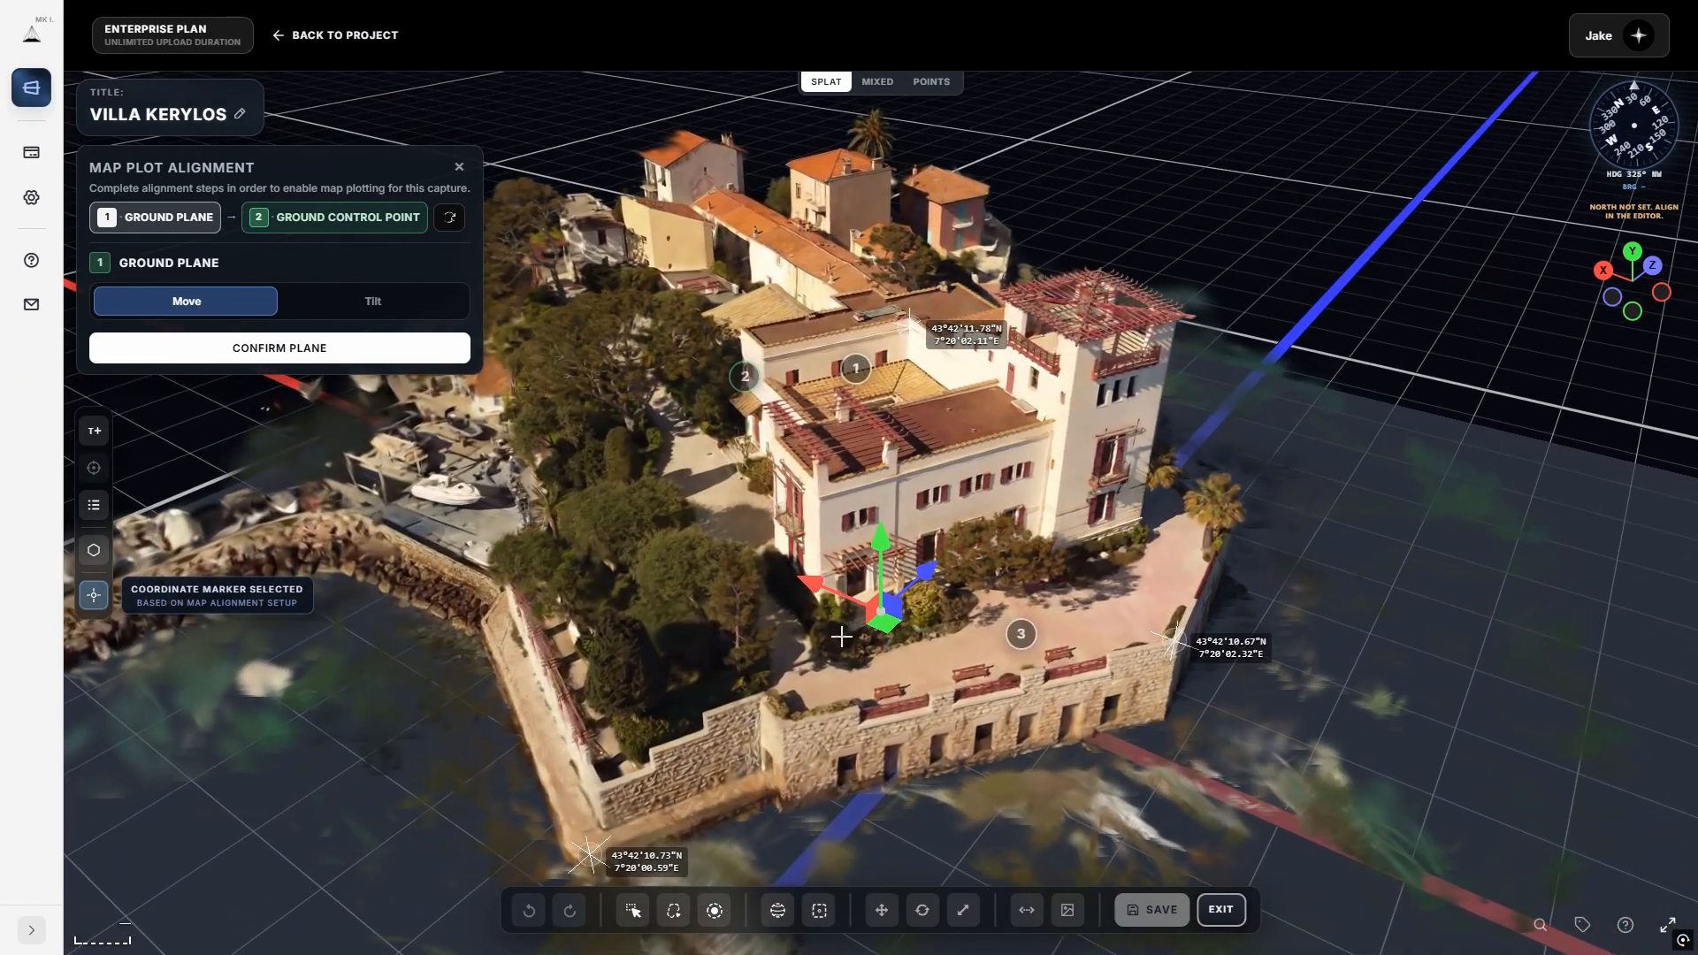
scroll(843, 656, down, 3)
click(324, 347)
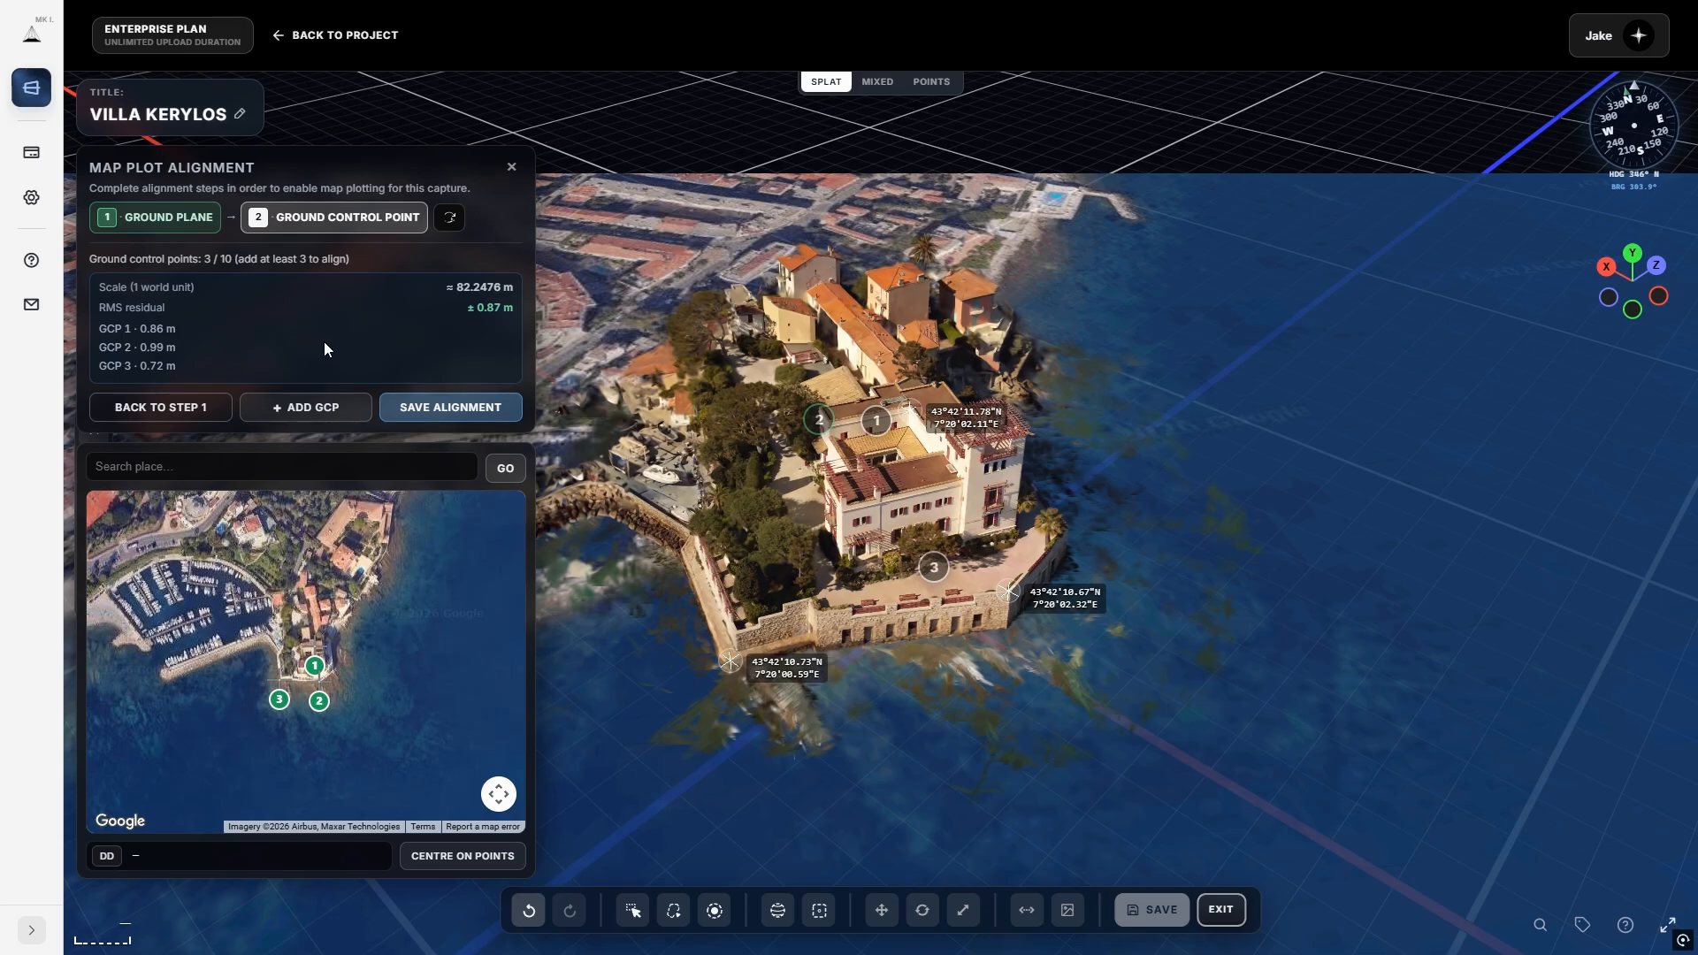
Orbit to a near top-down view of the villa and start adding a new ground control point.
drag(851, 665, 938, 740)
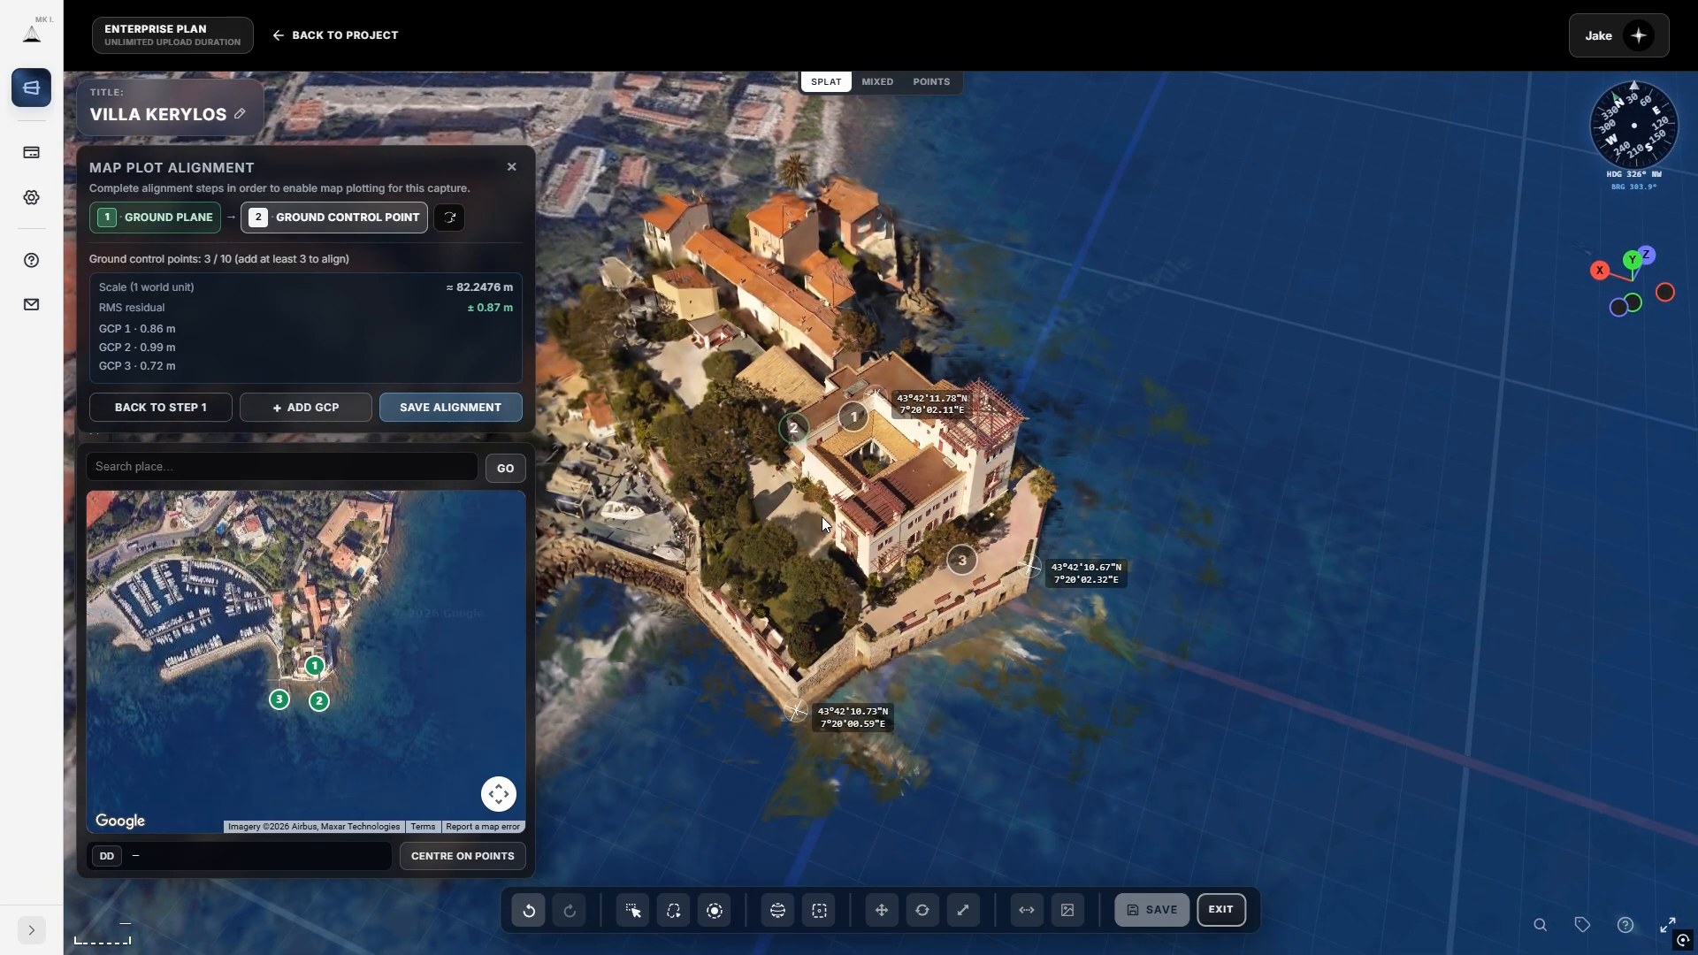
scroll(824, 515, up, 5)
scroll(821, 506, down, 8)
drag(821, 506, 838, 649)
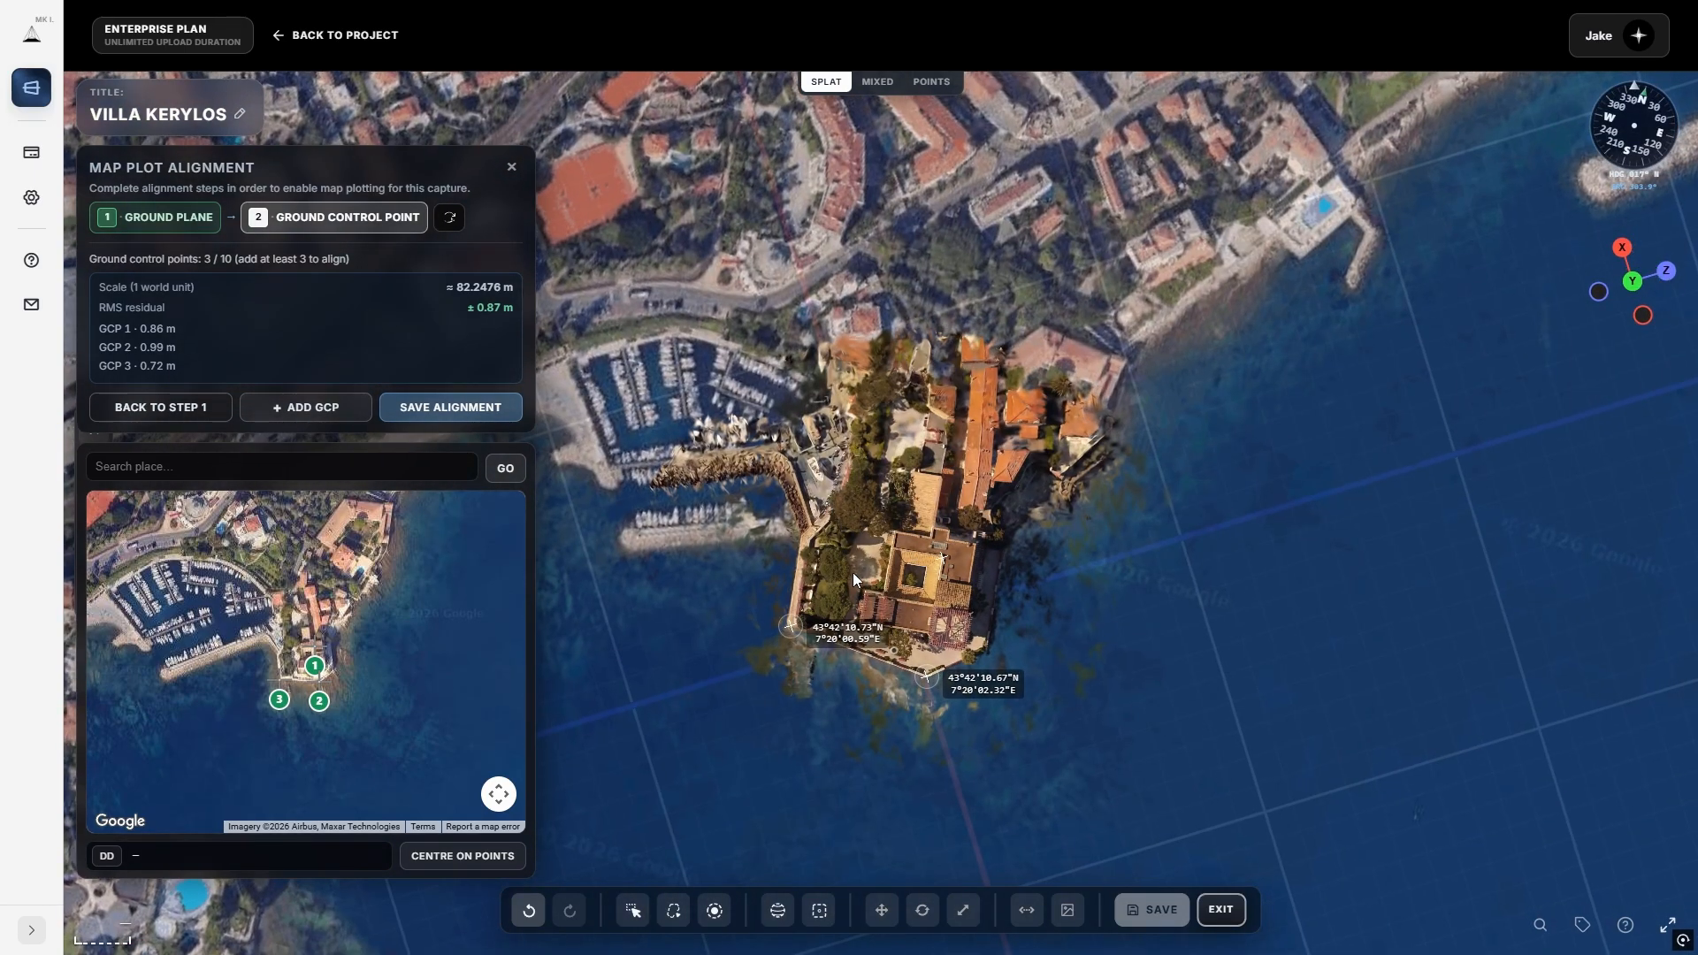
scroll(853, 575, up, 5)
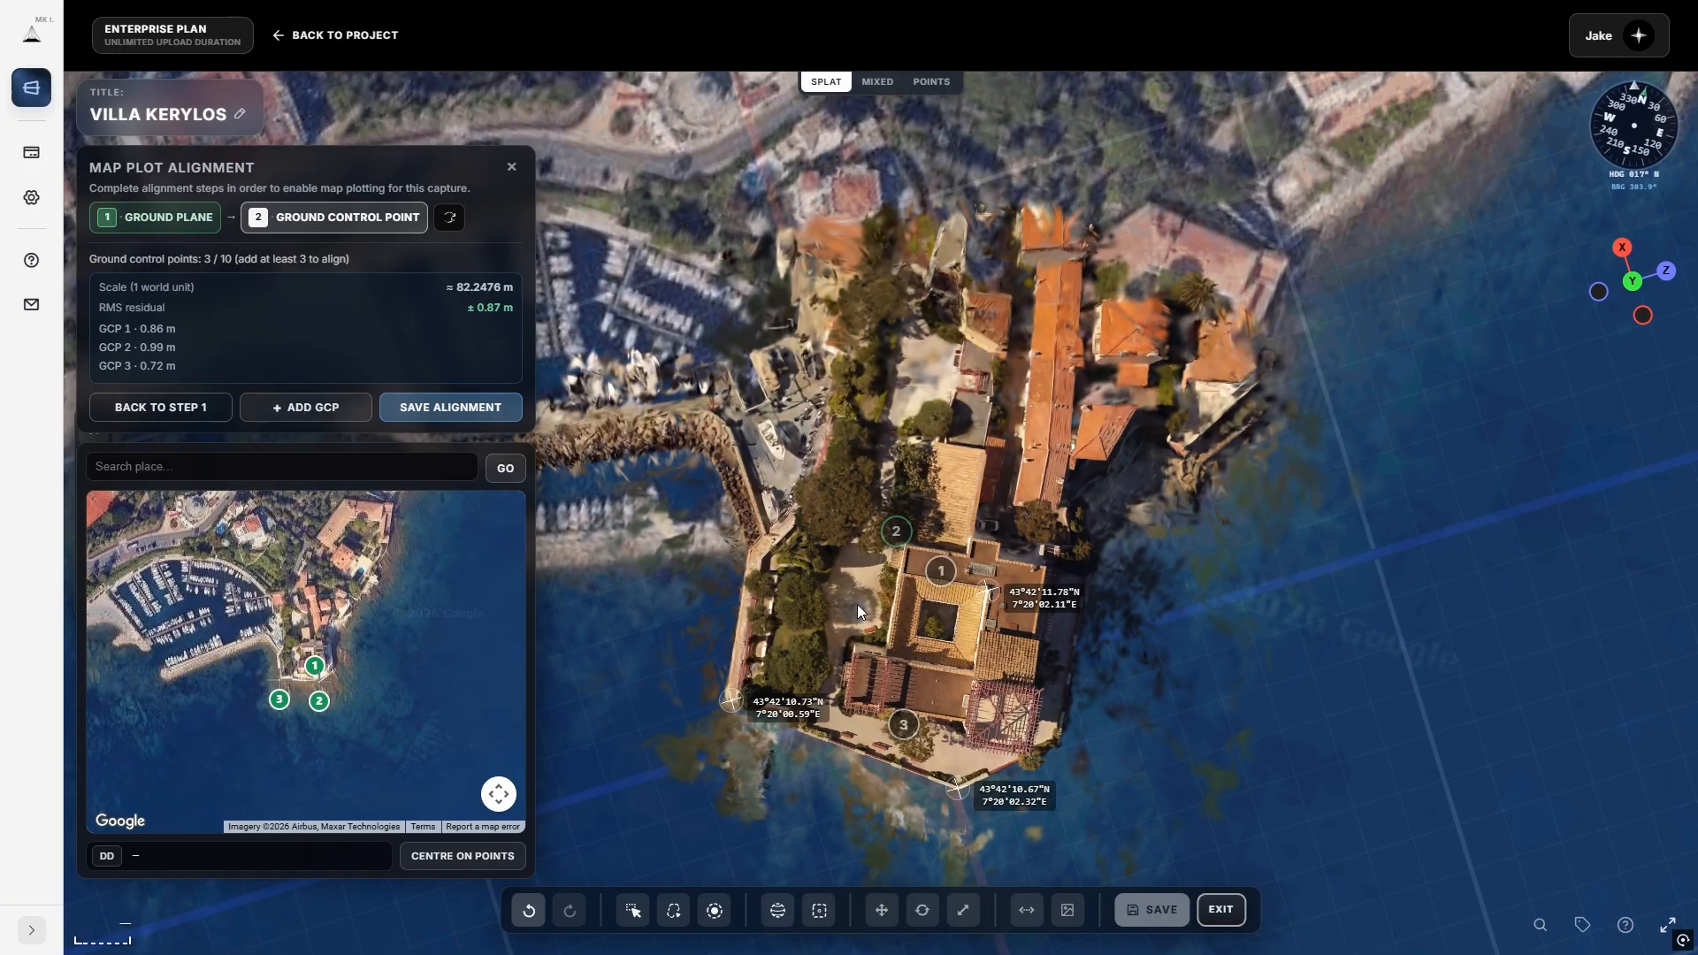
scroll(857, 603, up, 3)
click(284, 408)
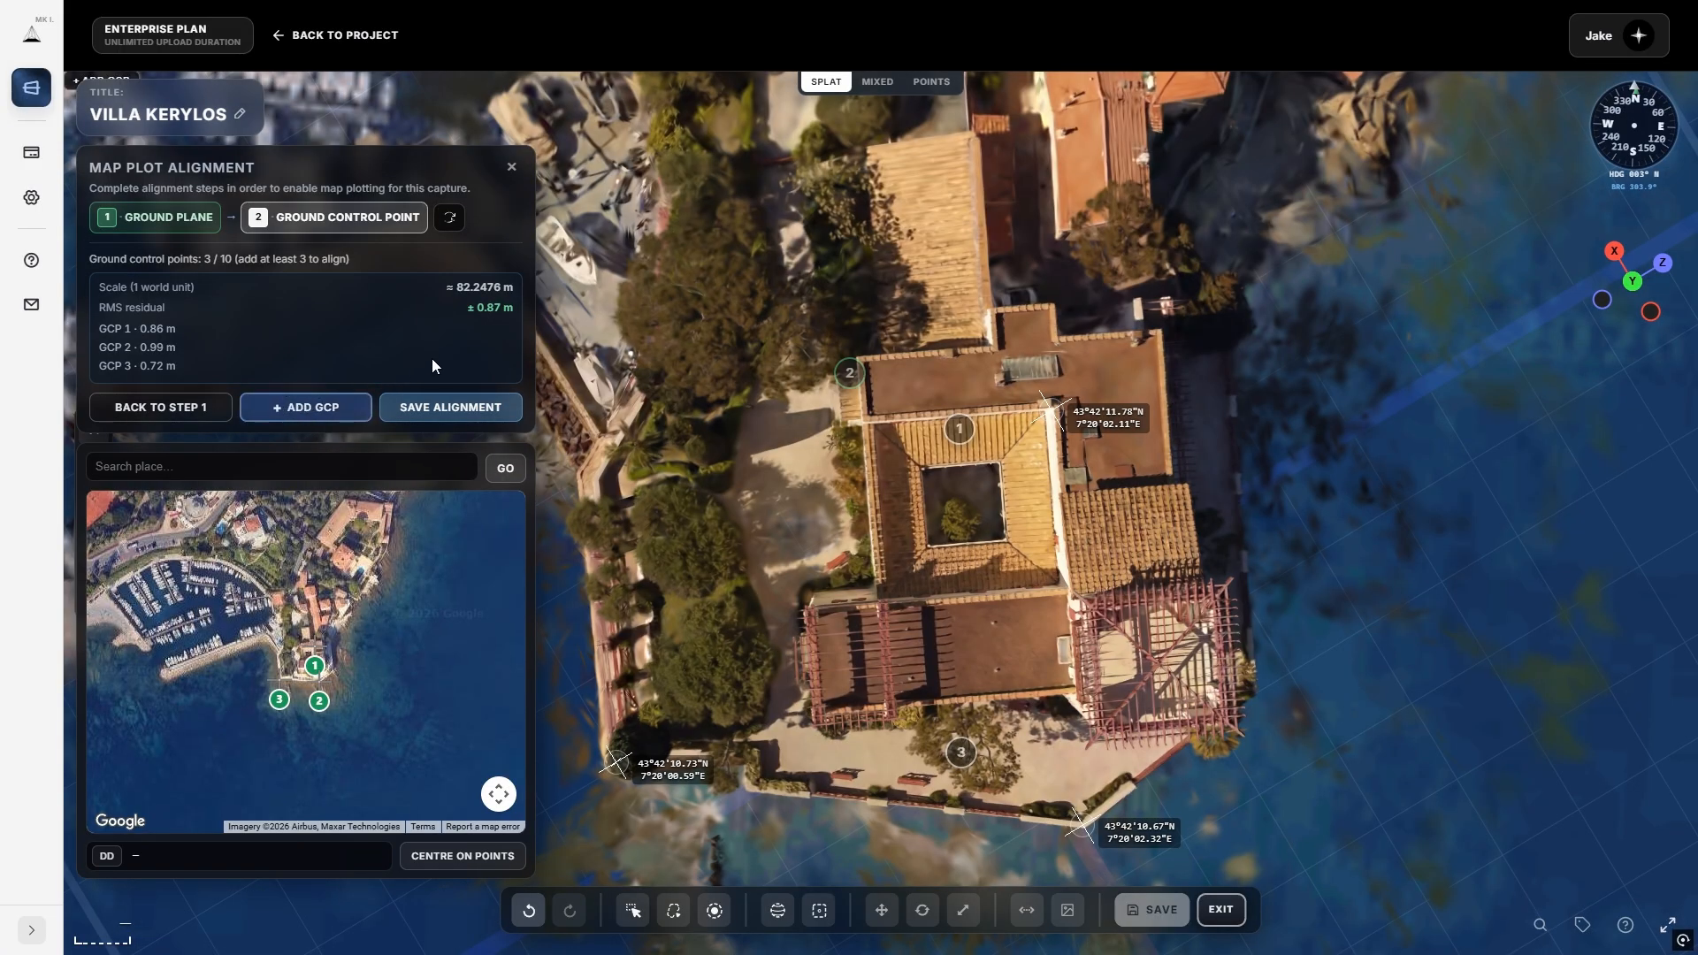
Bring the seafront terrace and sea-wall corner into view.
drag(697, 451, 685, 566)
scroll(303, 659, up, 4)
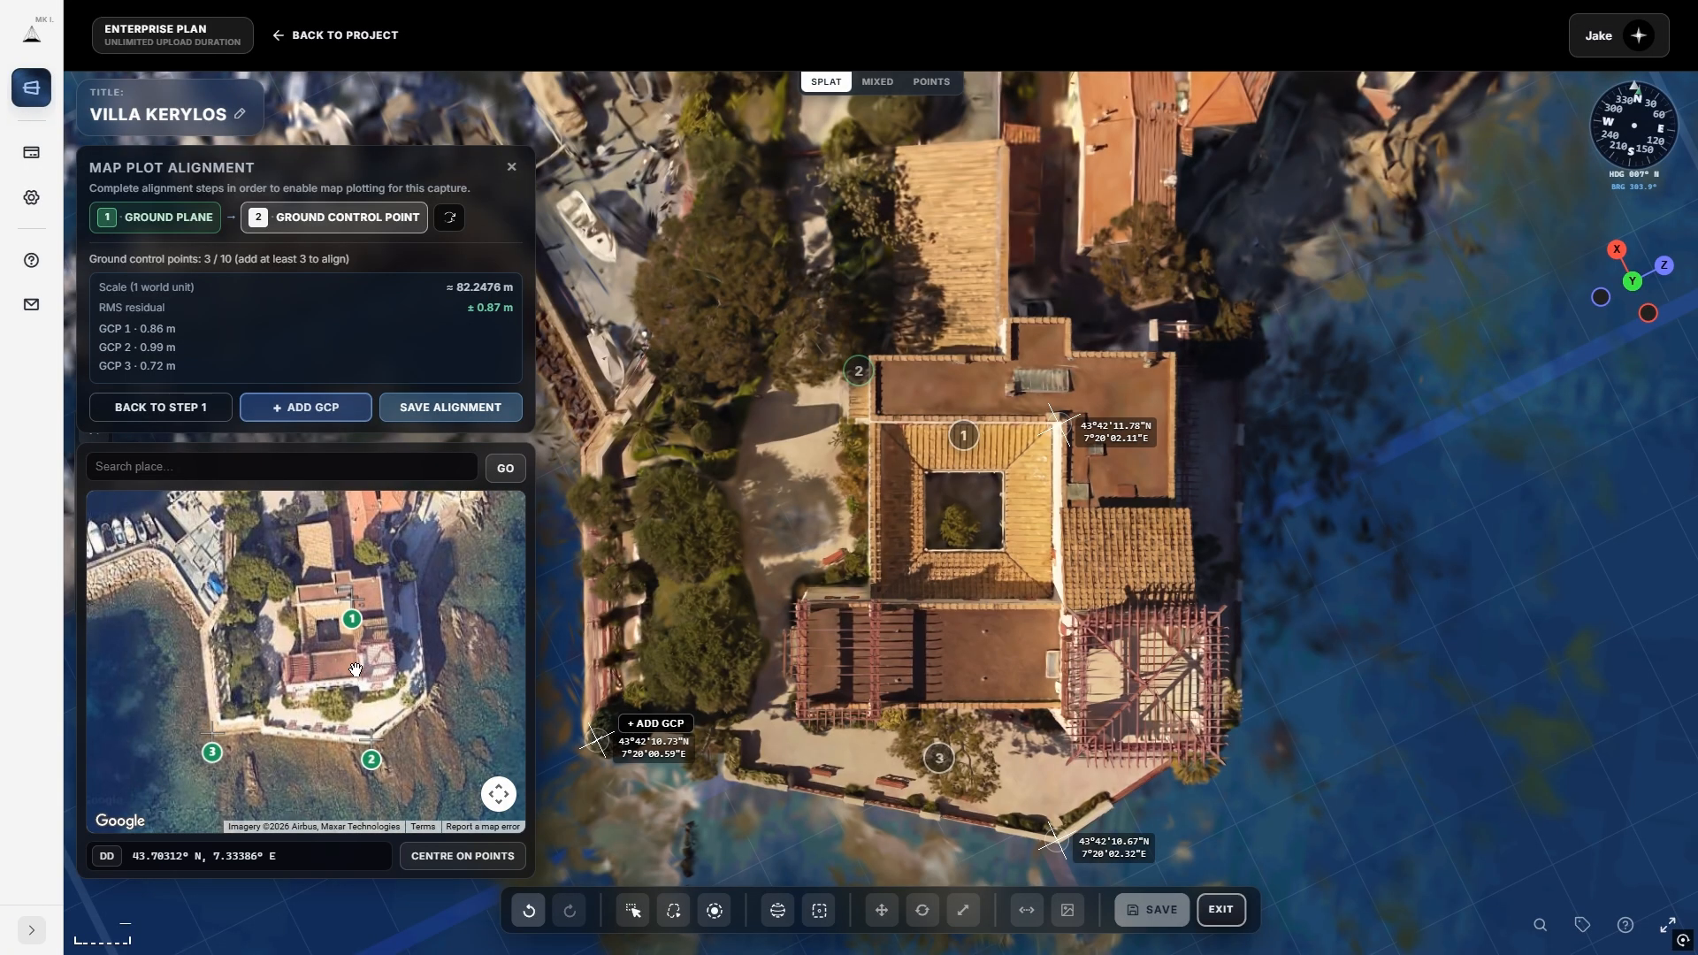
scroll(862, 690, up, 3)
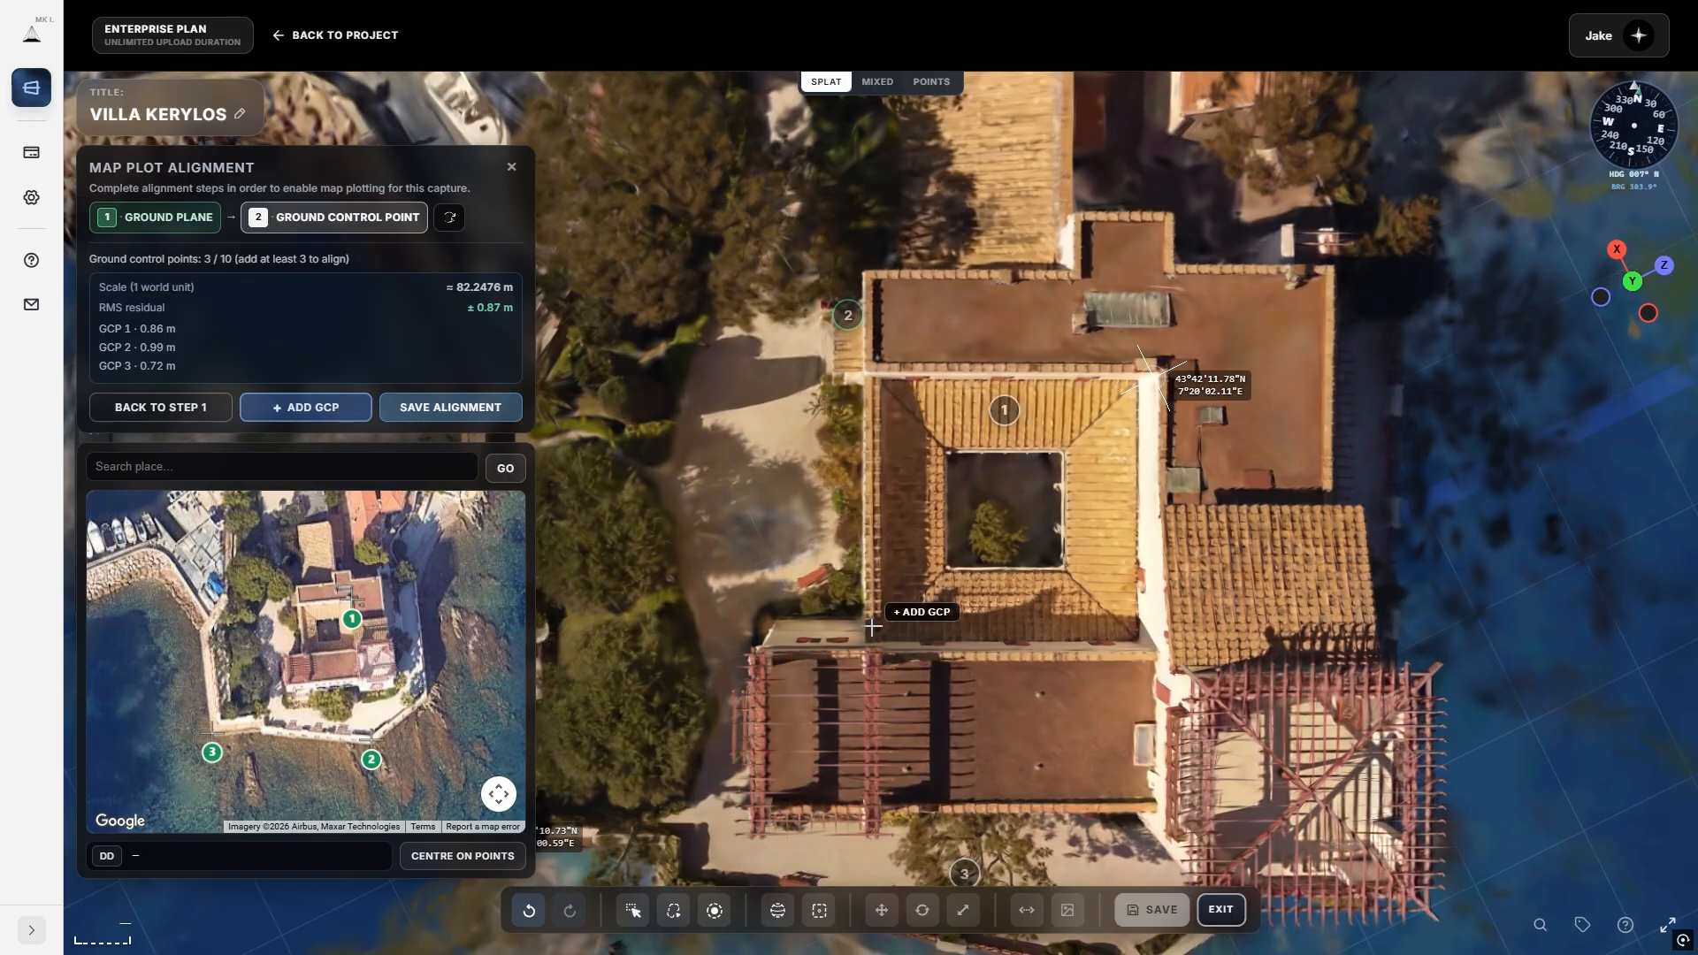
right_drag(860, 718, 752, 278)
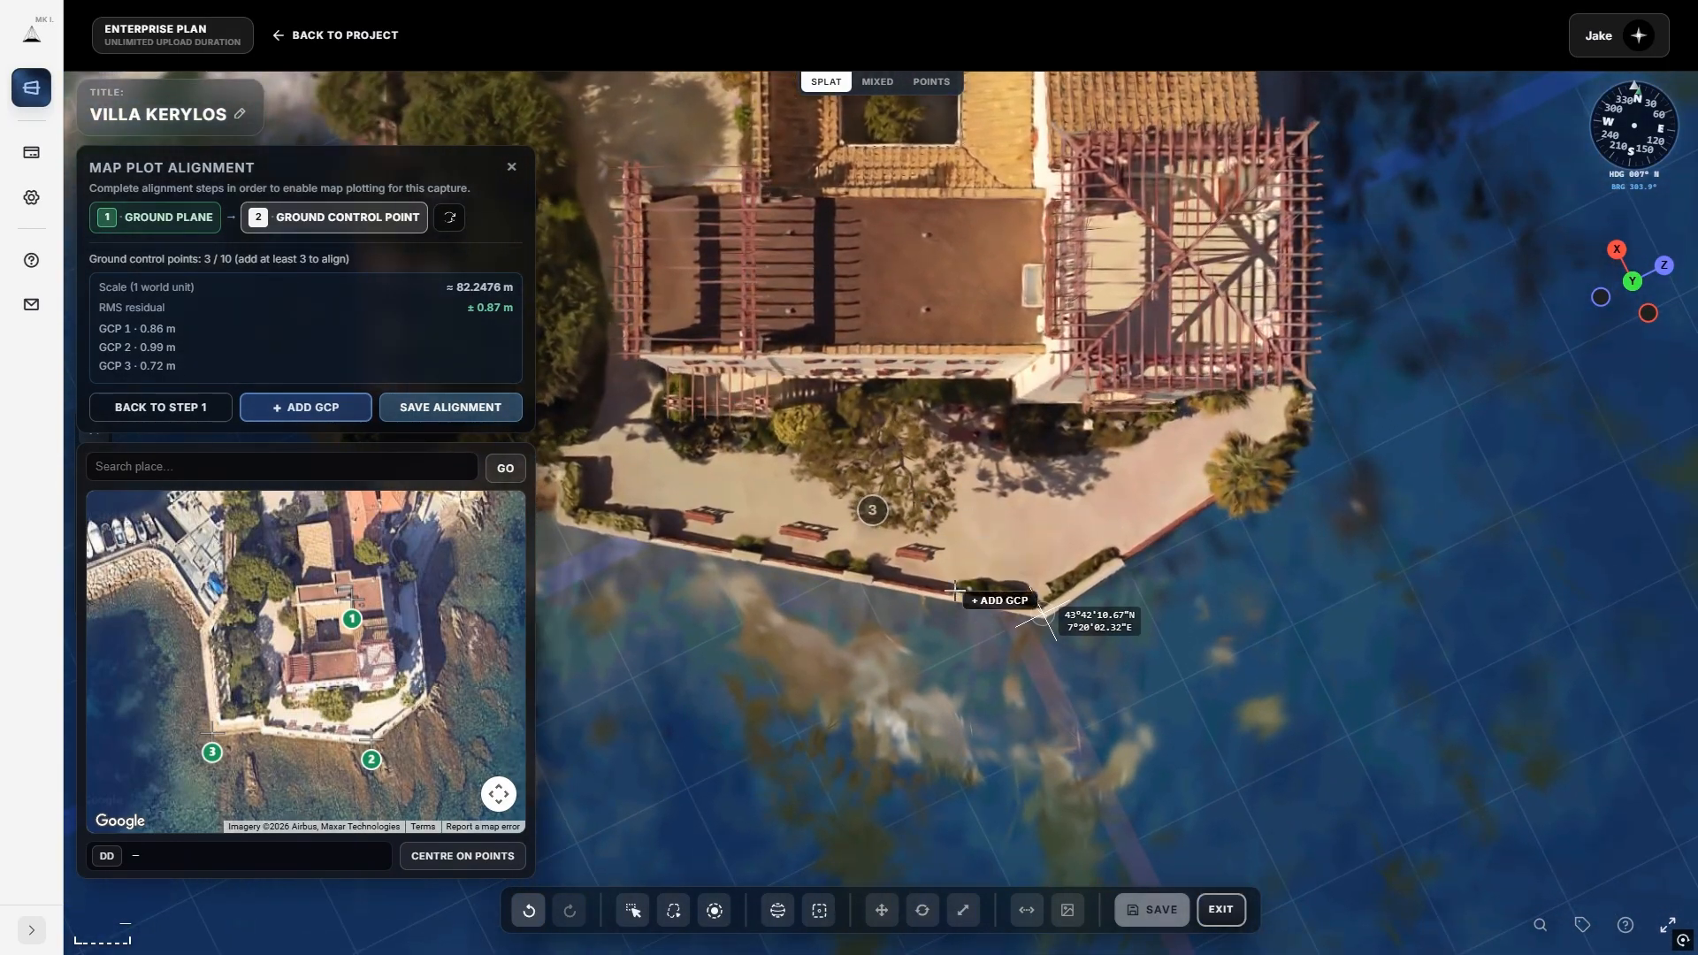
right_drag(707, 561, 834, 590)
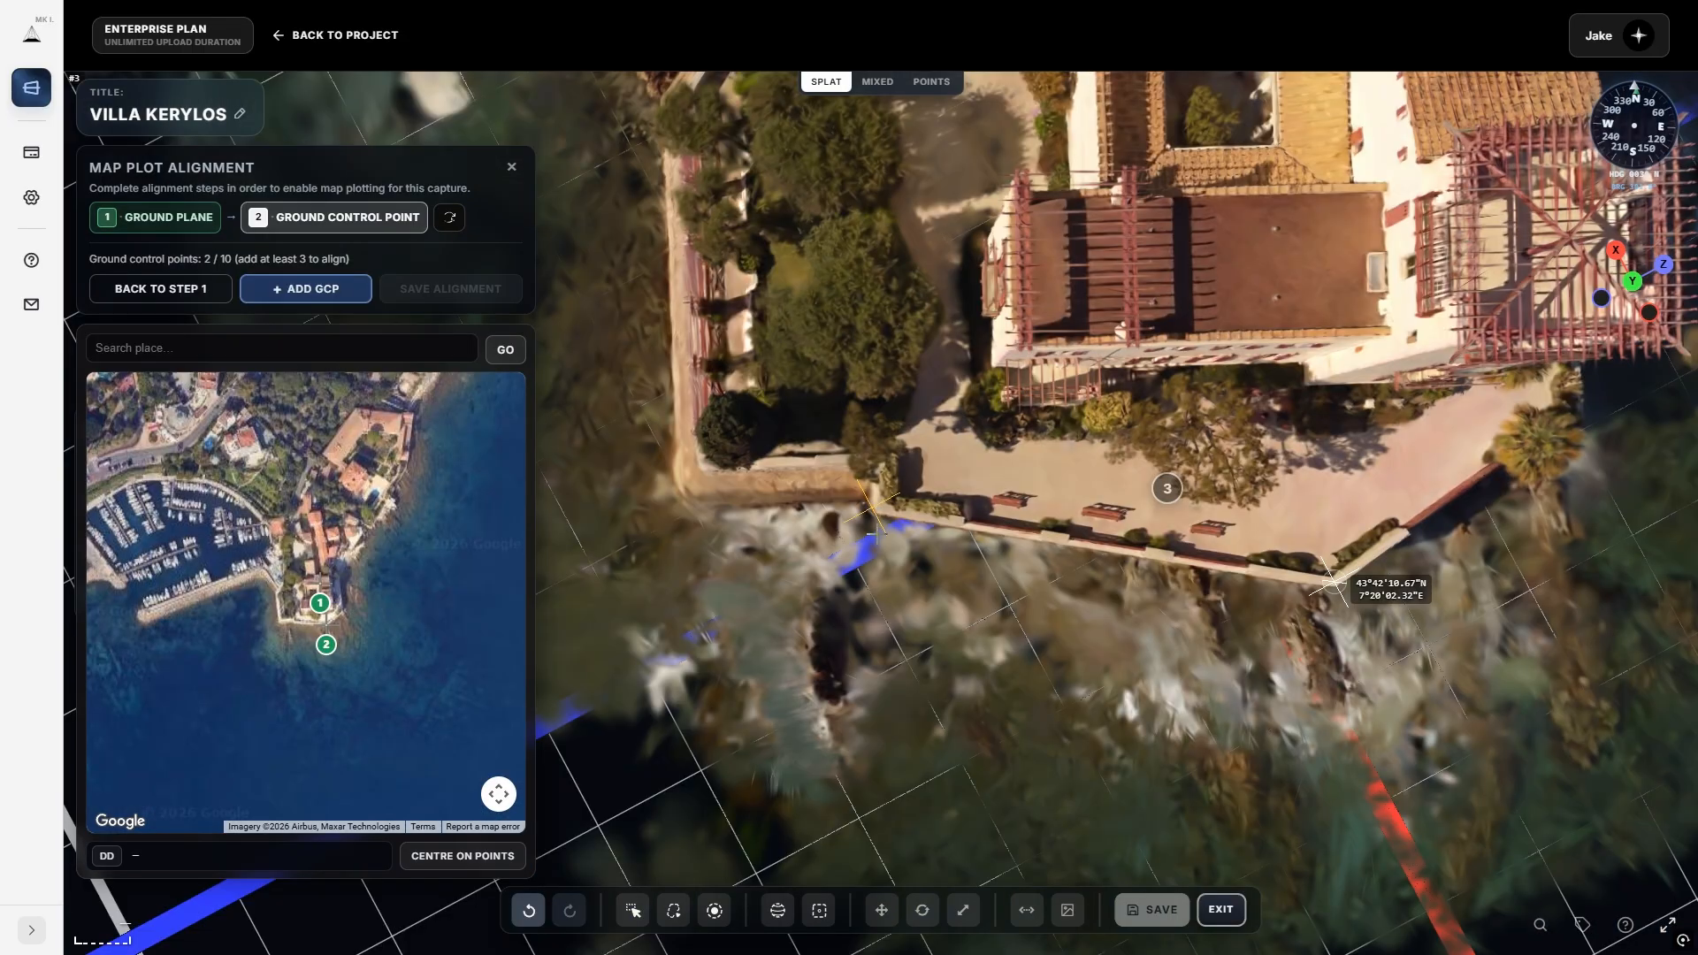
drag(876, 536, 888, 578)
scroll(888, 580, down, 5)
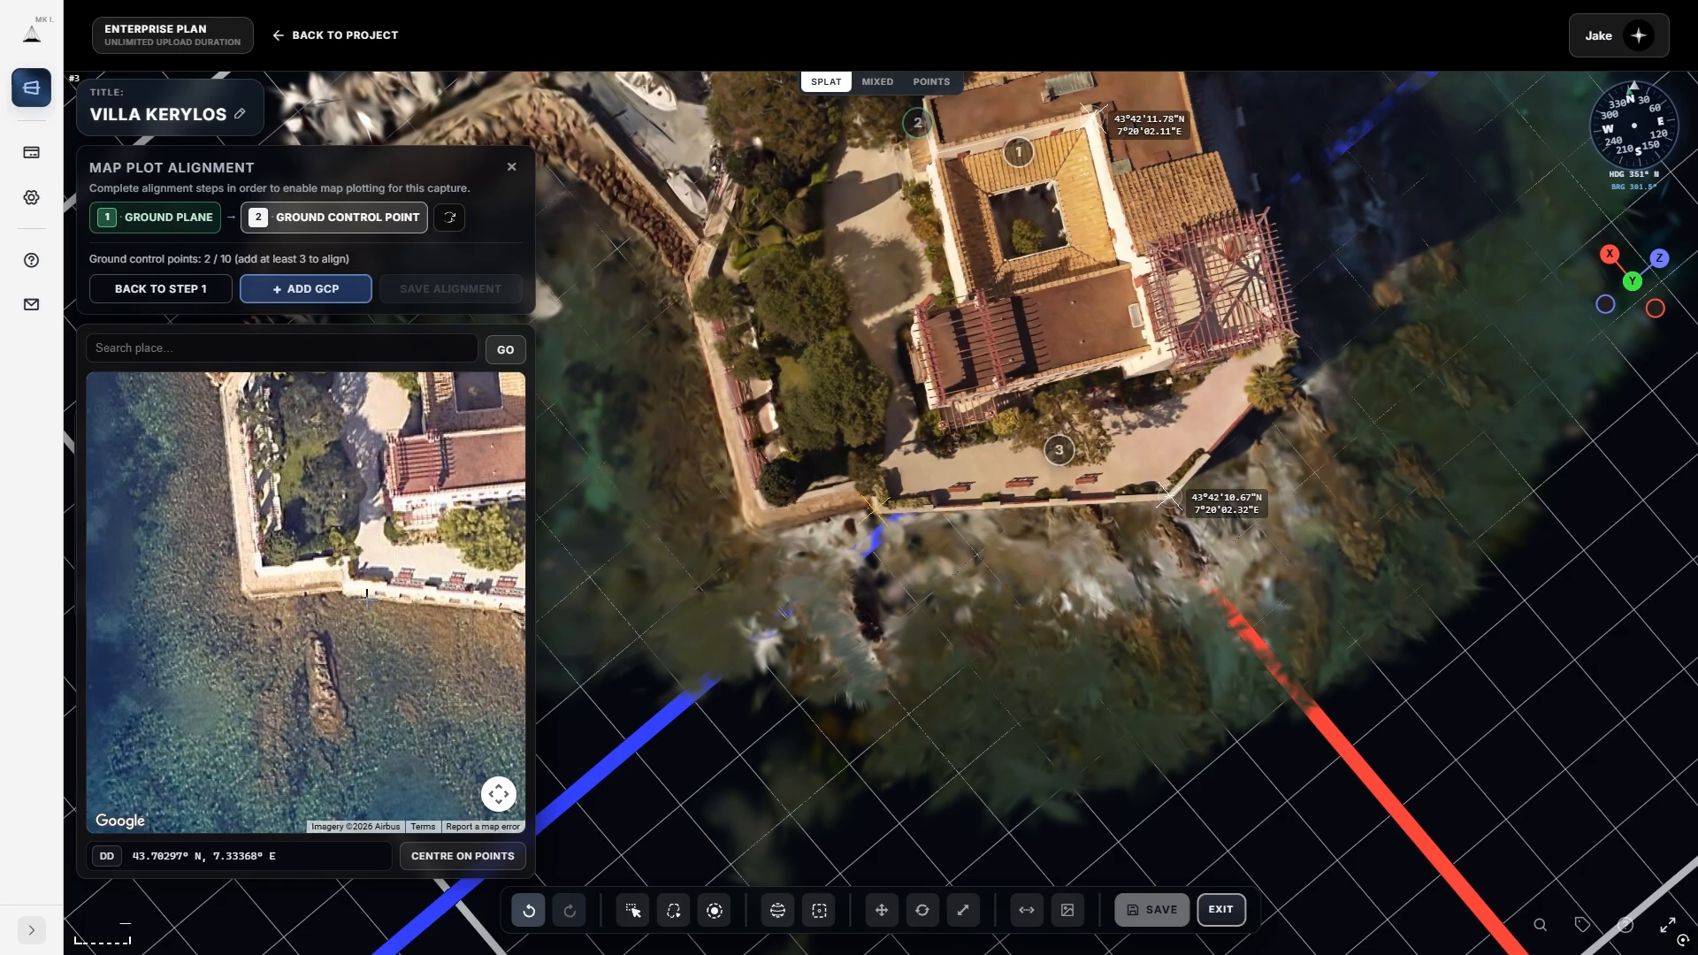
scroll(354, 598, up, 1)
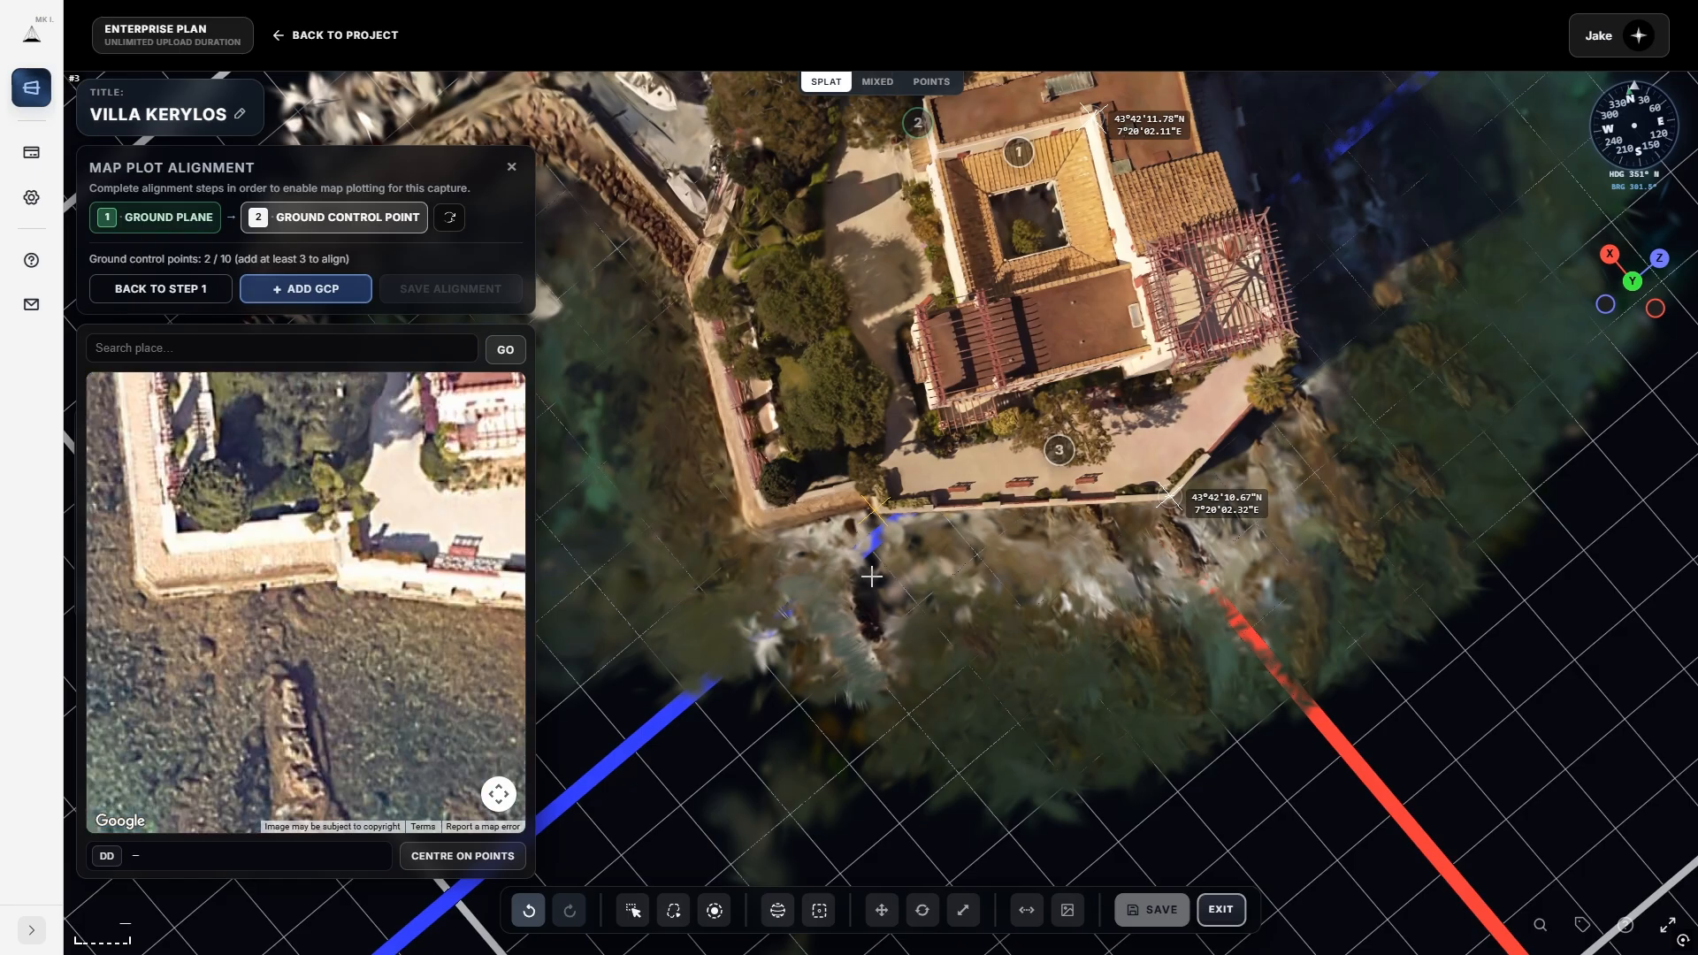
Mark GCP 3 at the sea-wall corner on the satellite mini map and confirm the match.
drag(880, 561, 847, 568)
scroll(895, 541, up, 2)
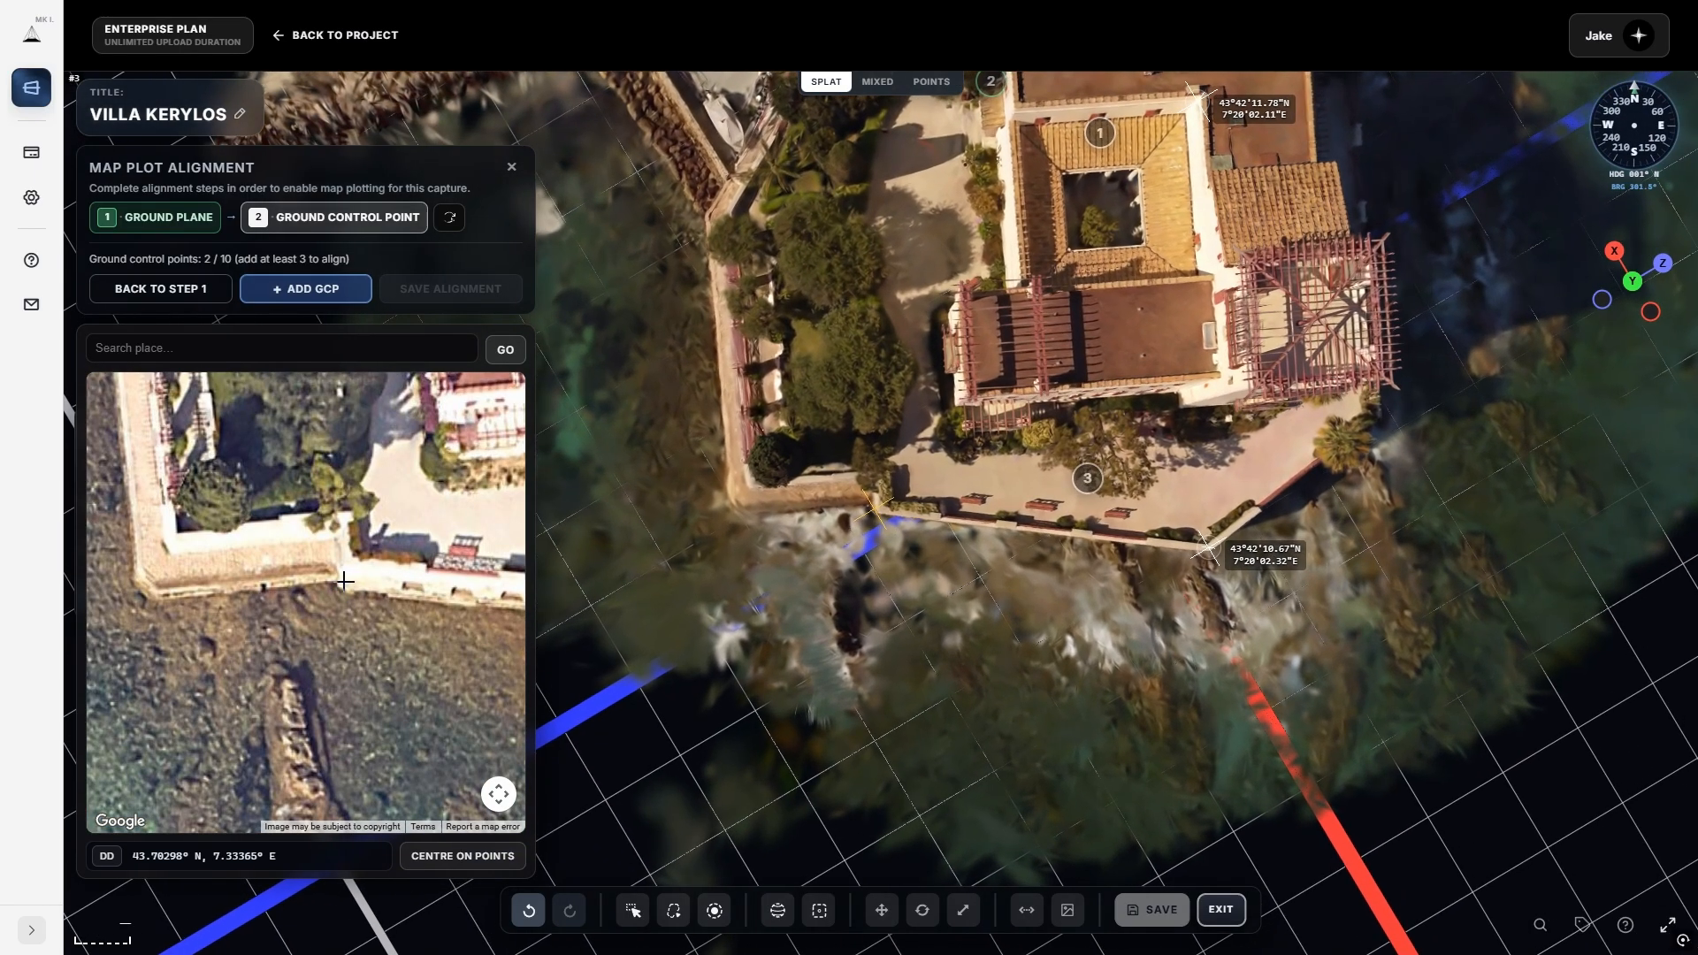
click(345, 581)
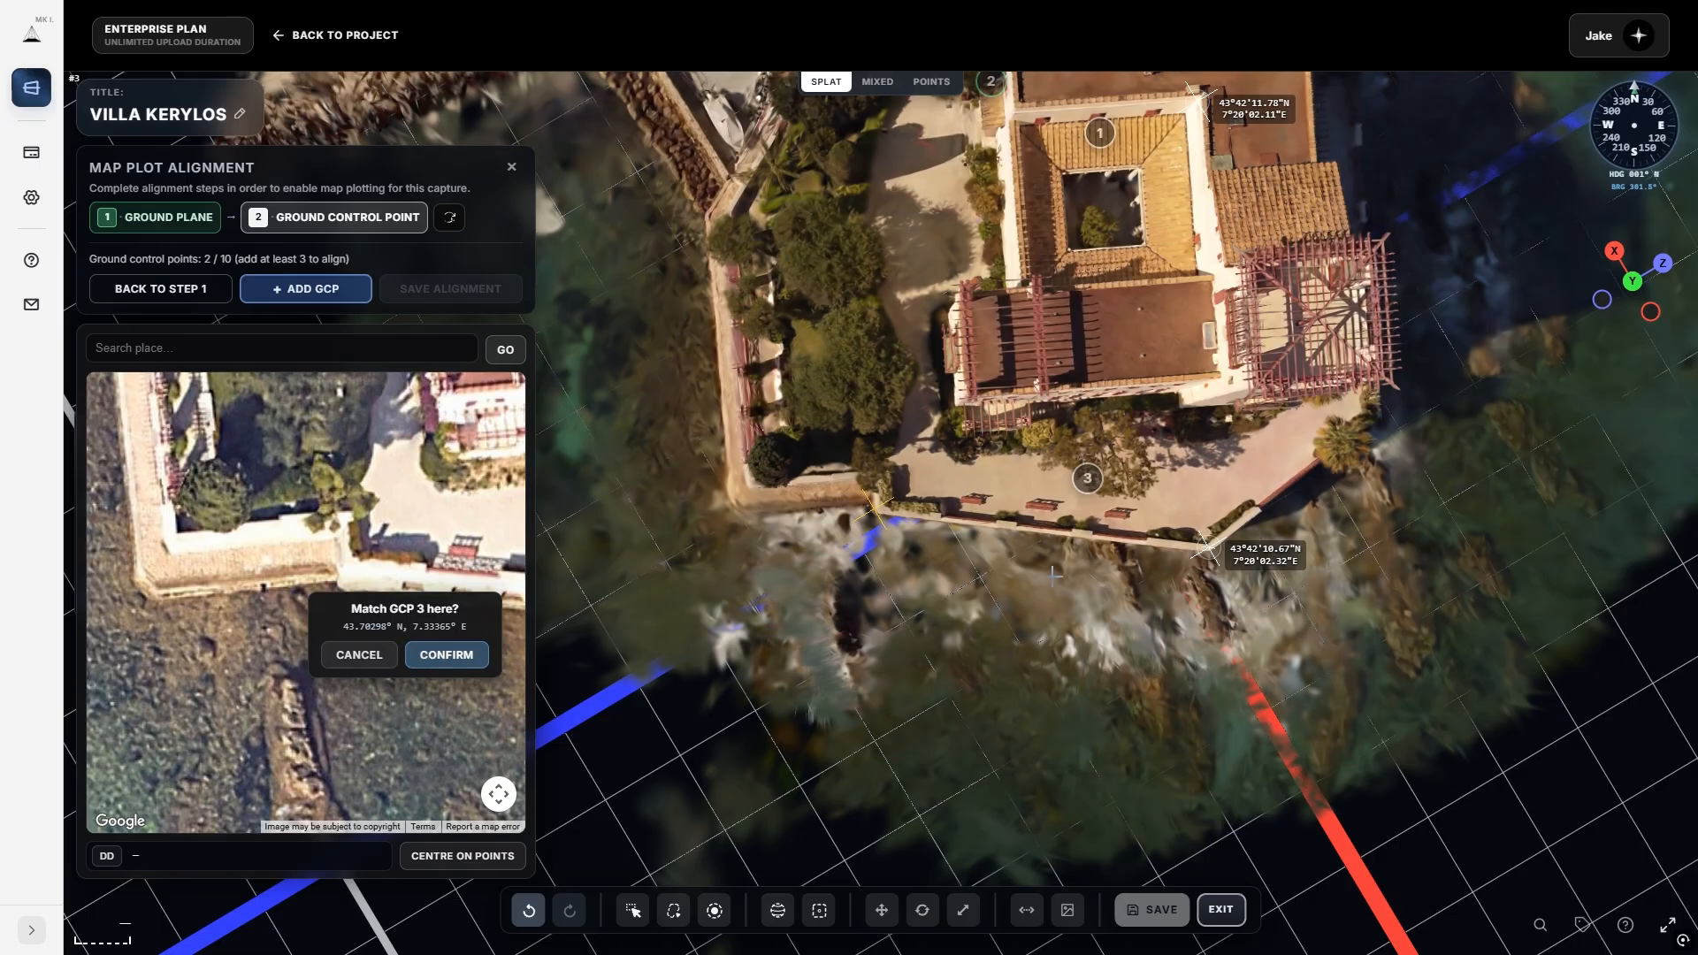
click(436, 657)
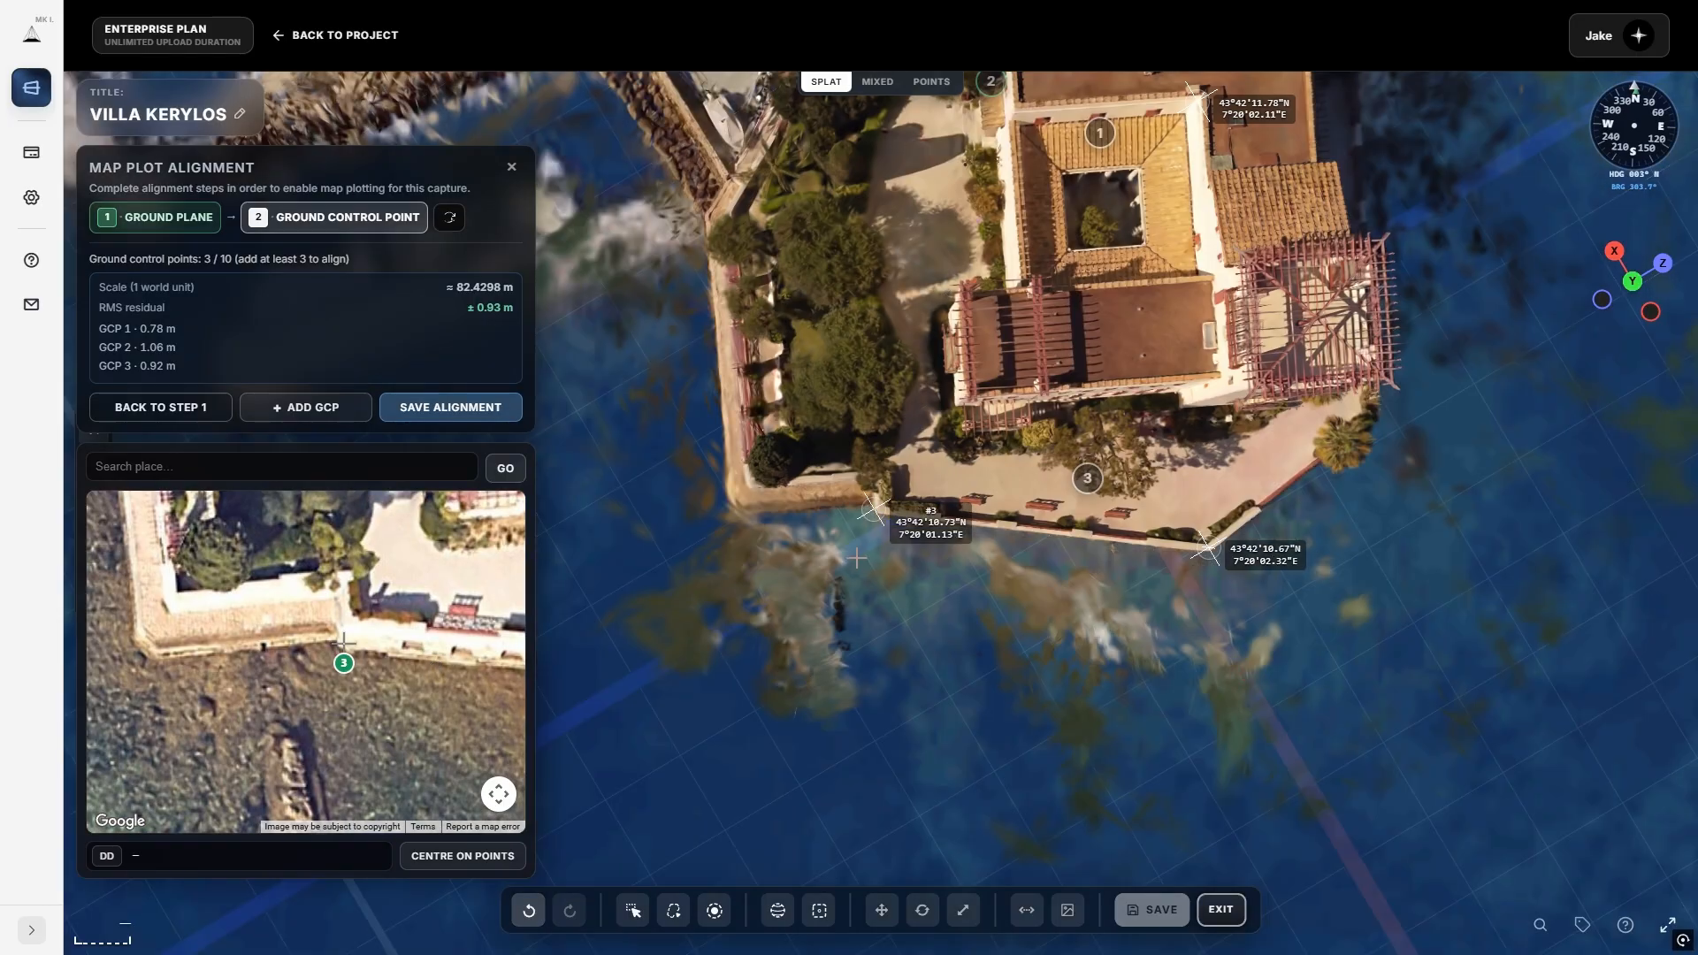
scroll(917, 541, up, 4)
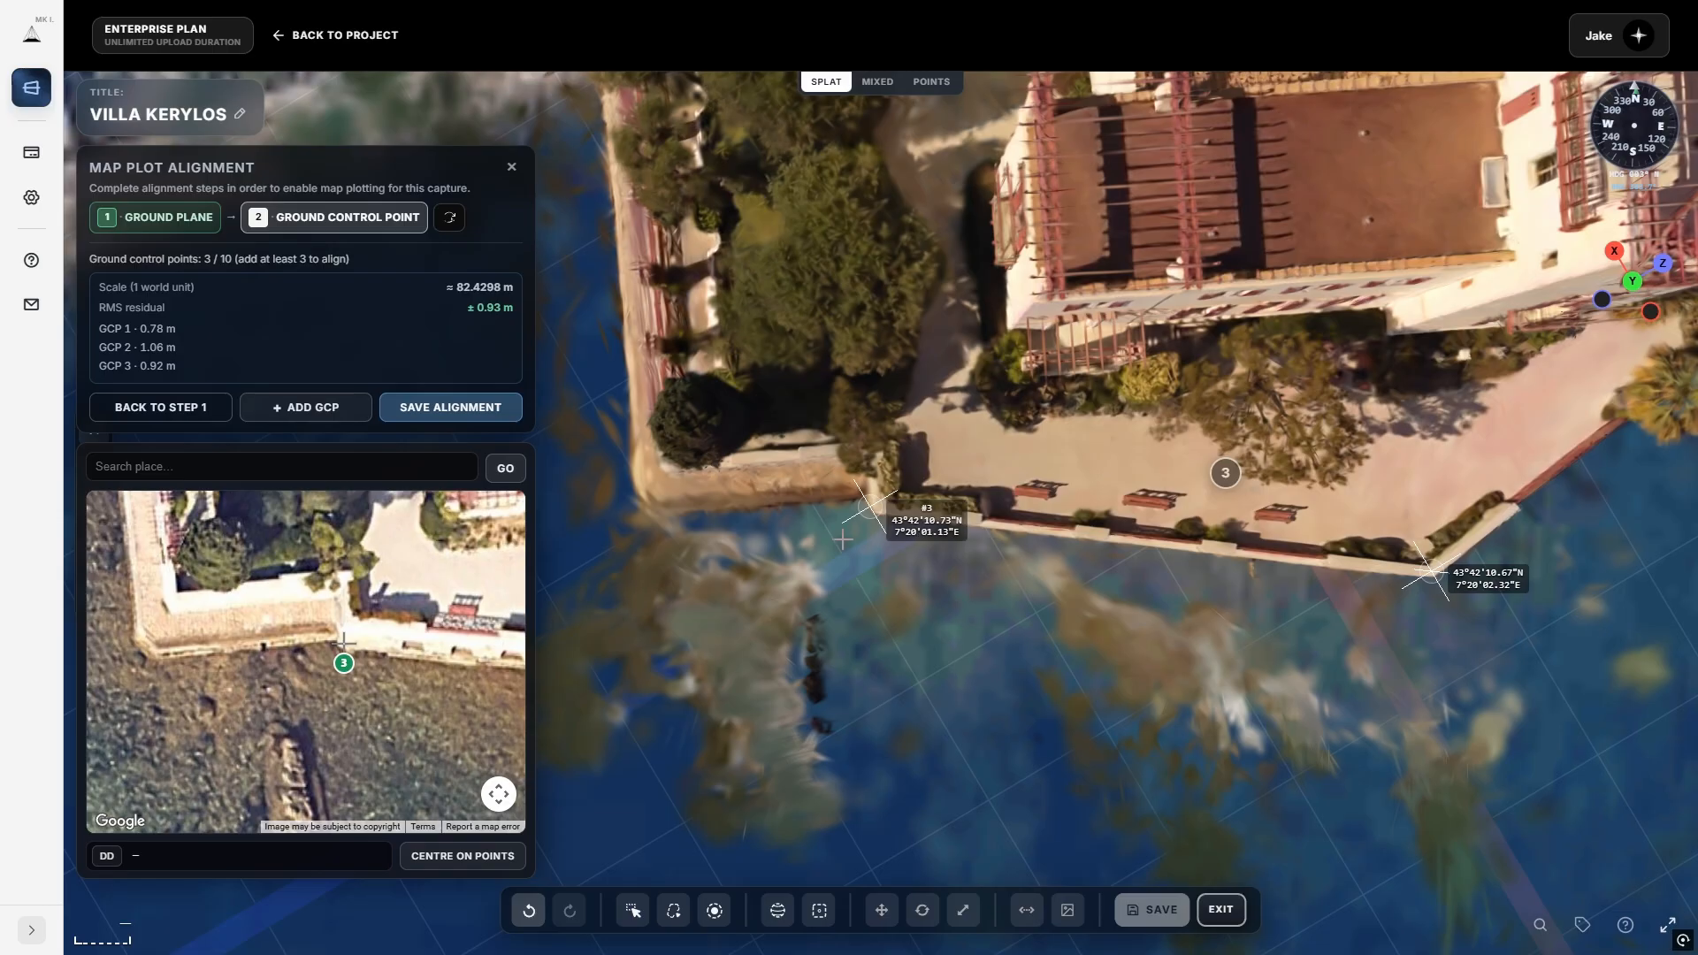
scroll(840, 549, down, 10)
Save the alignment, pinning Villa Kerylos at 43.70314, 7.33381.
scroll(851, 561, down, 4)
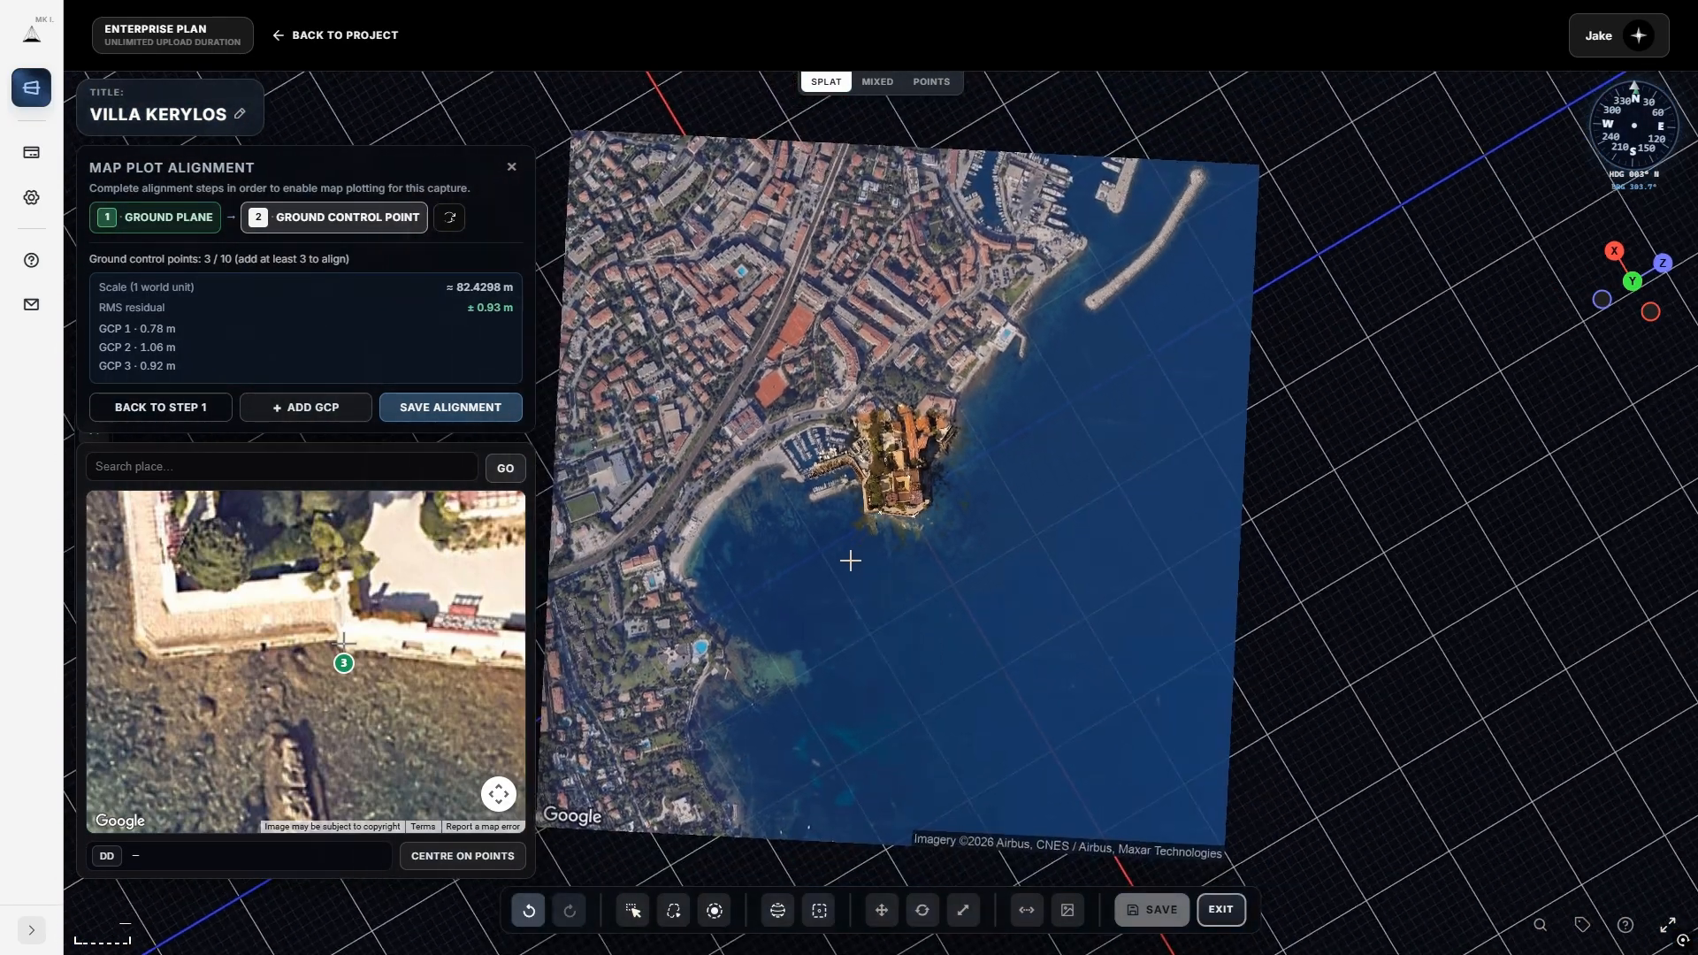
scroll(856, 525, up, 6)
scroll(824, 483, up, 3)
scroll(823, 481, down, 4)
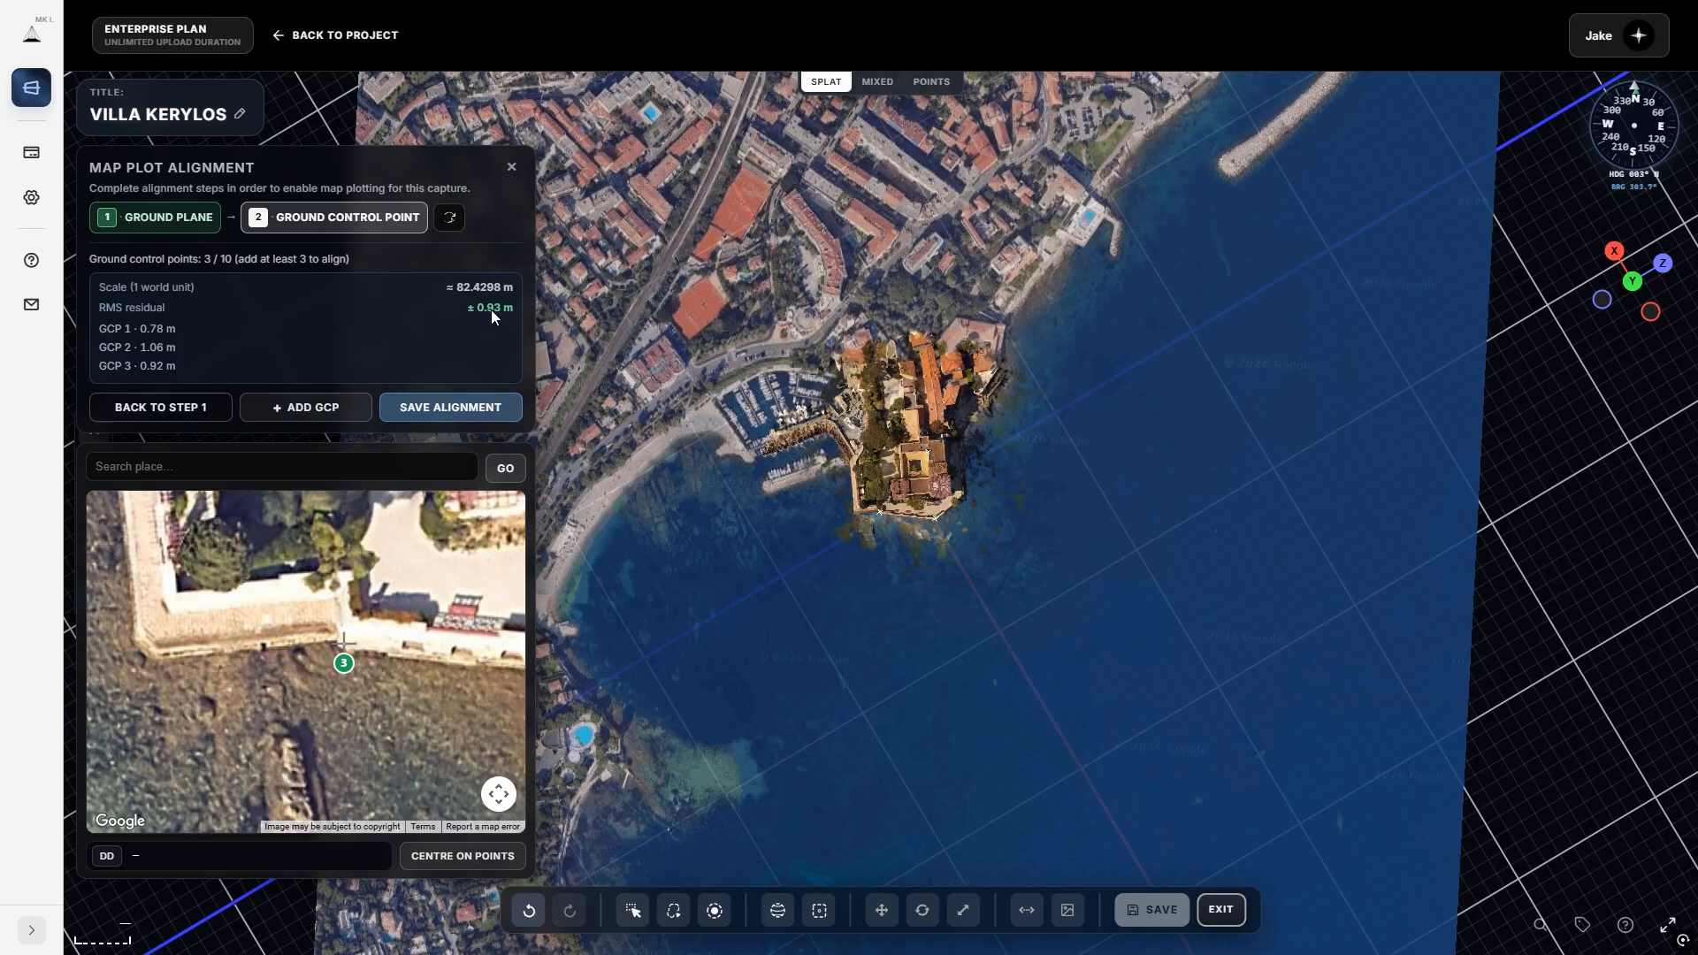
click(504, 411)
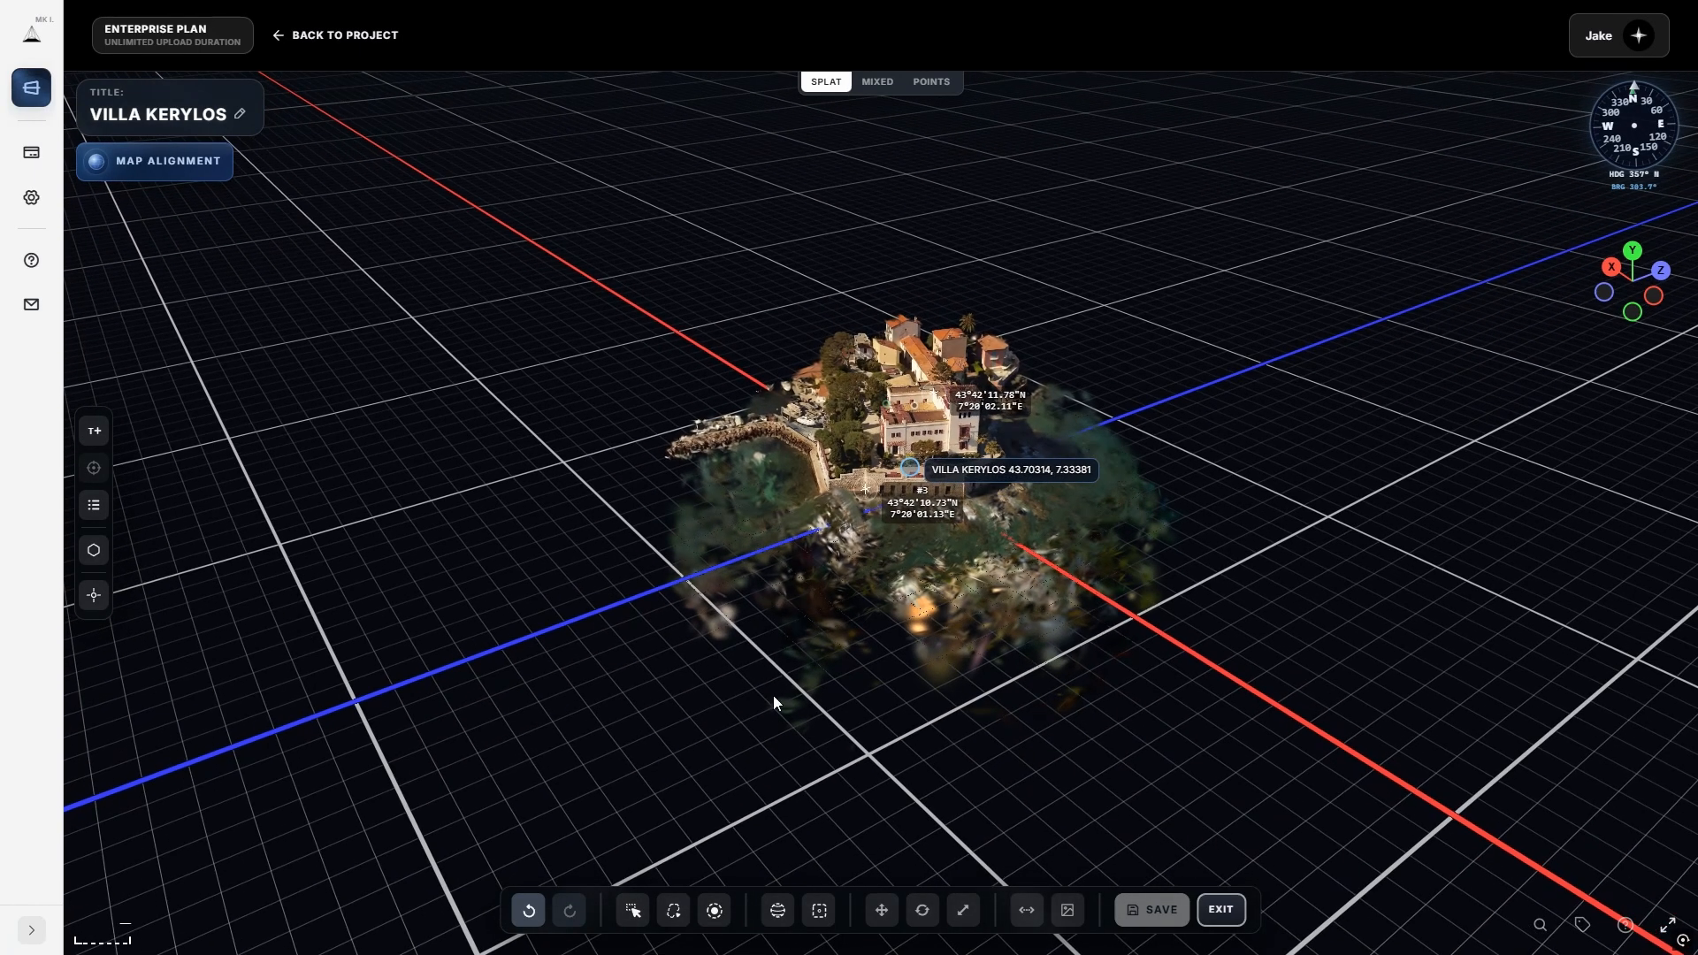
Switch to Sphere Select and shrink the selection sphere around the villa to about 0.69 radius.
click(777, 911)
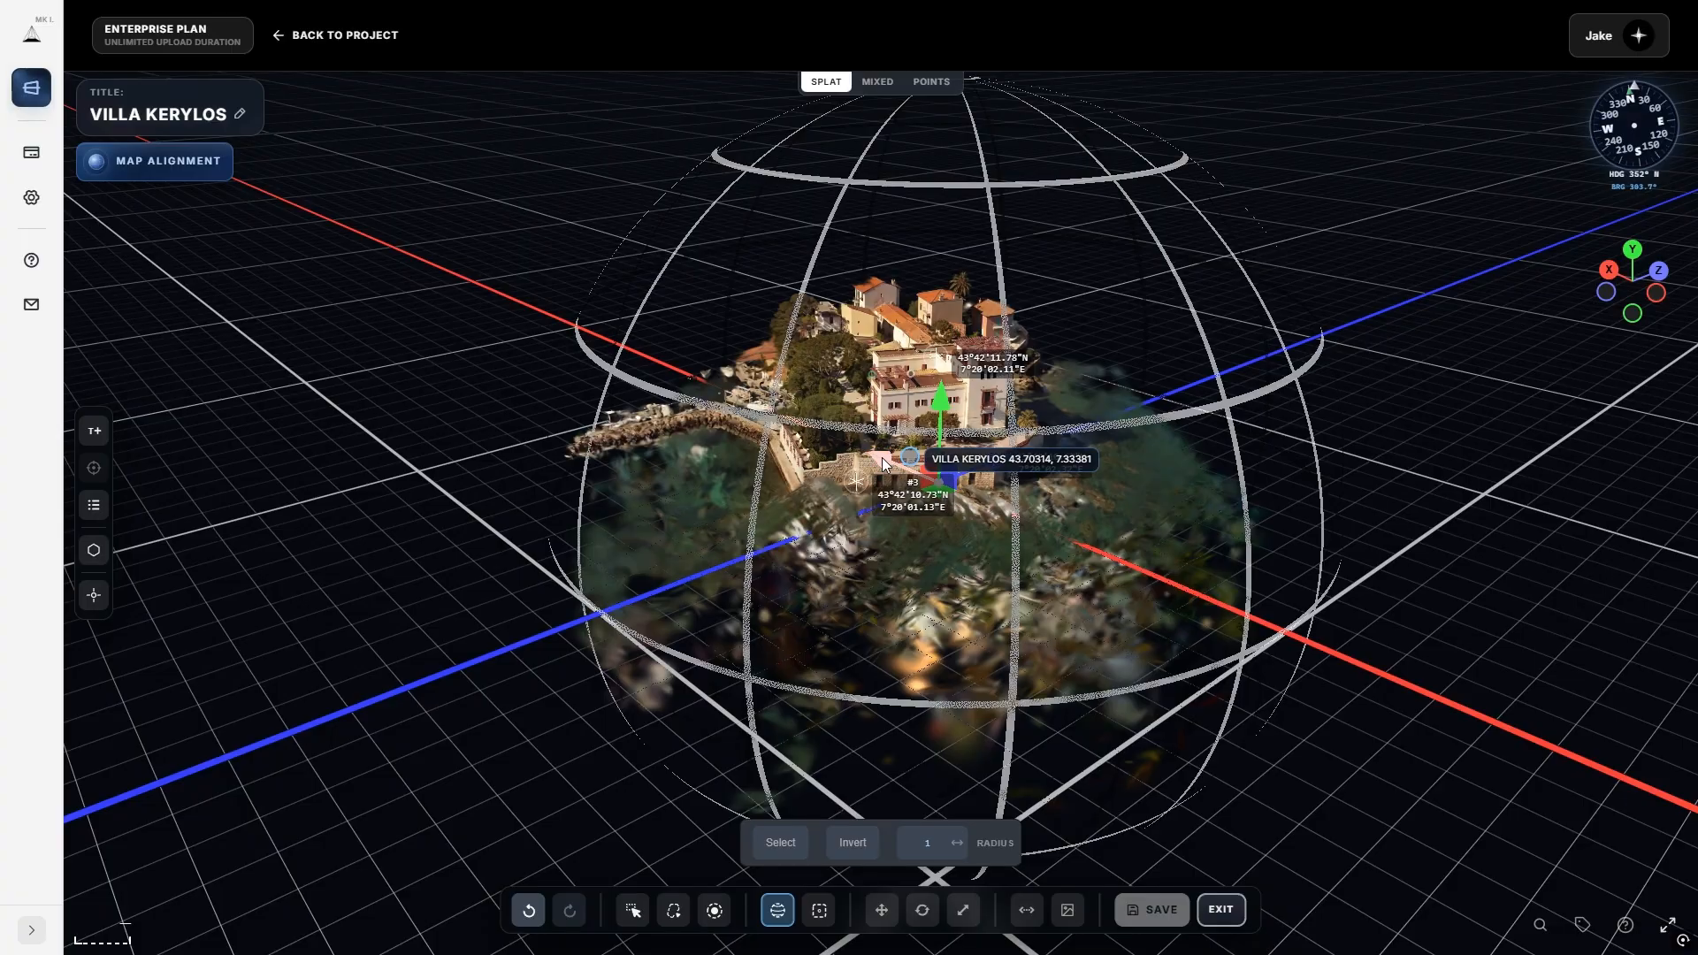
drag(945, 728, 937, 786)
scroll(895, 534, up, 4)
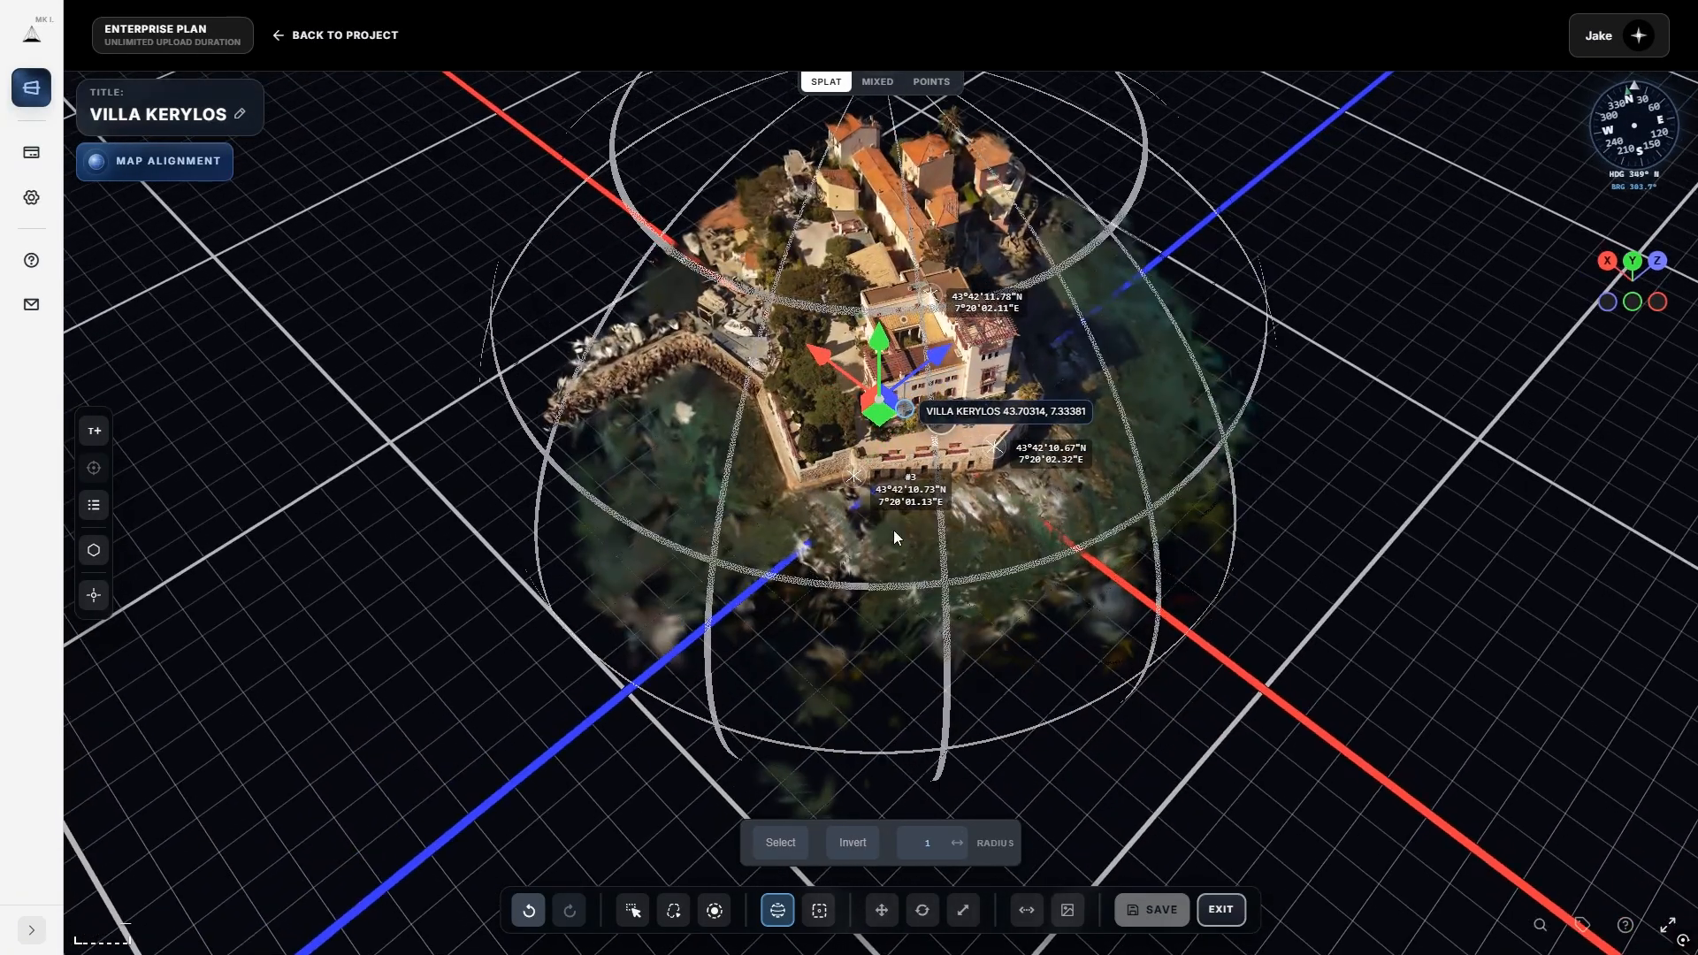
right_drag(893, 529, 872, 632)
drag(957, 843, 930, 844)
drag(964, 729, 1281, 708)
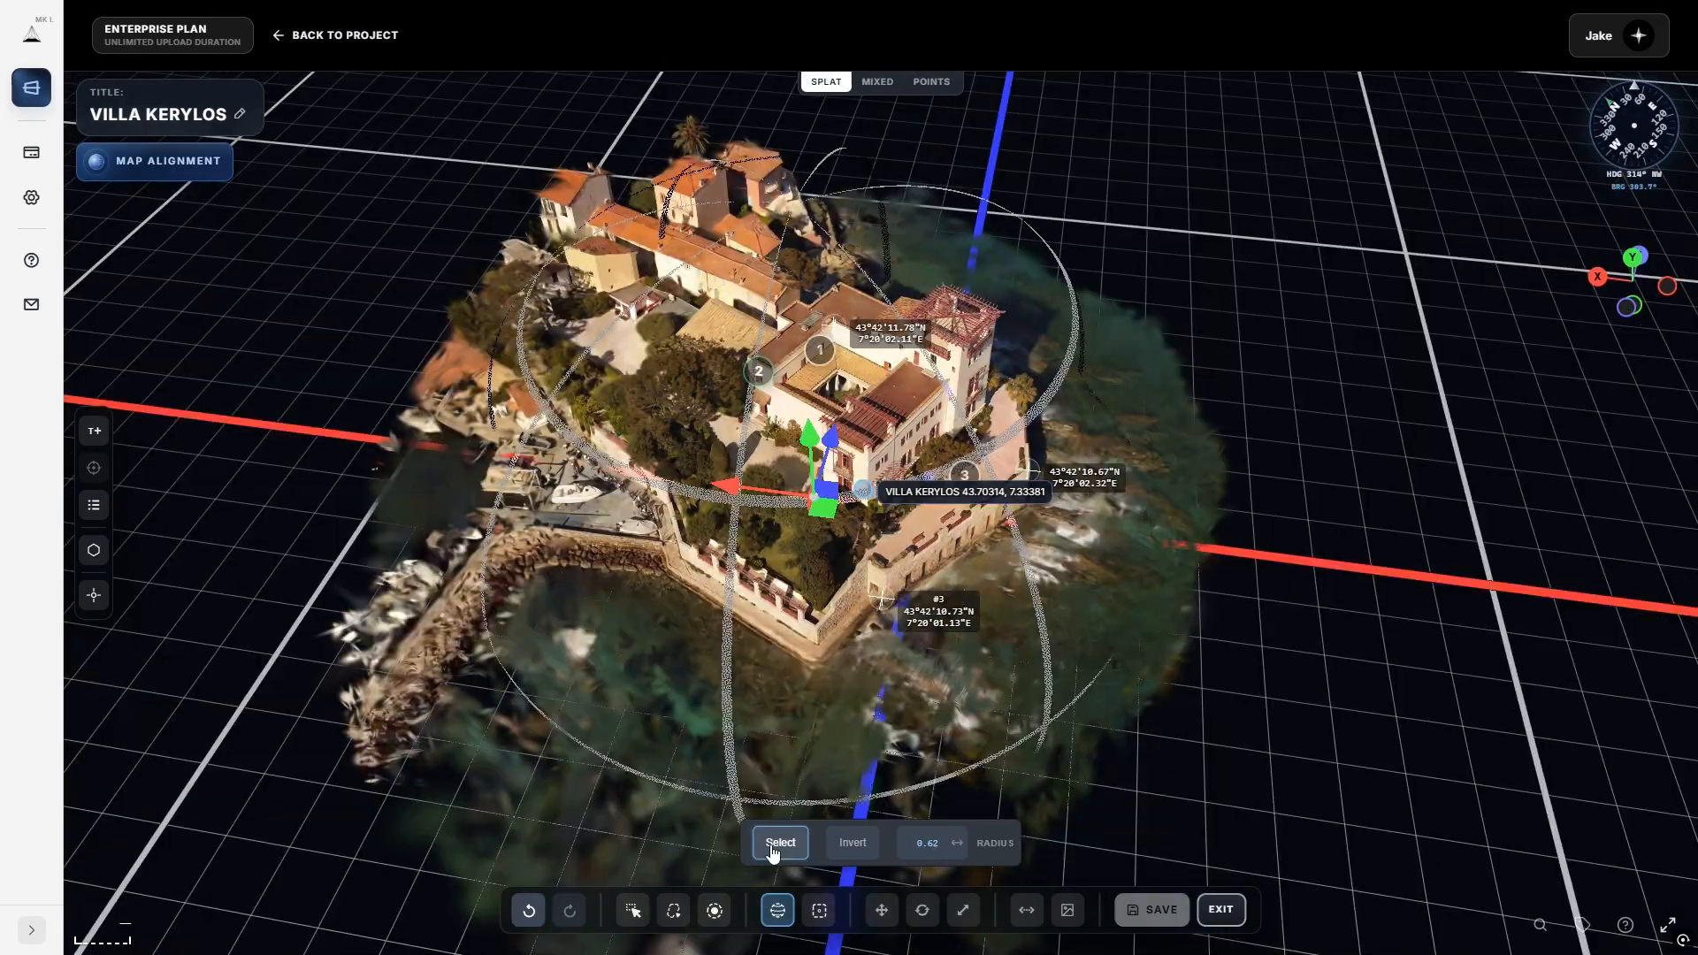
Select inside the sphere, invert, delete the outlying splats, and turn Sphere Select off.
click(778, 843)
click(852, 843)
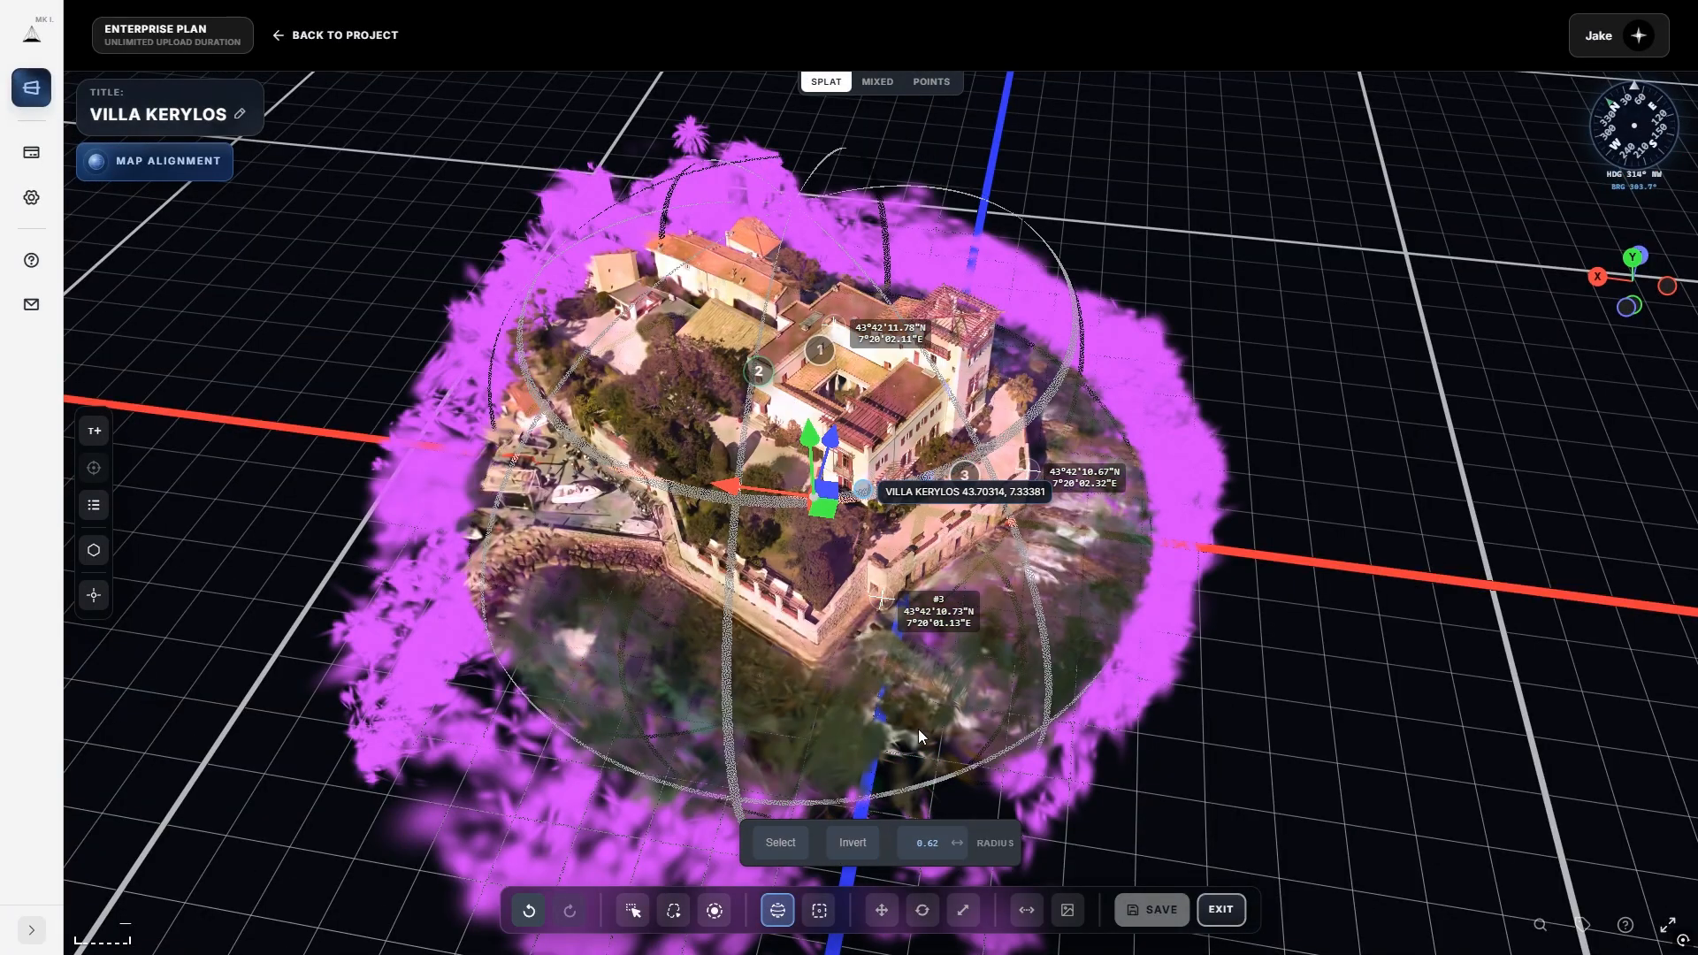
key(Delete)
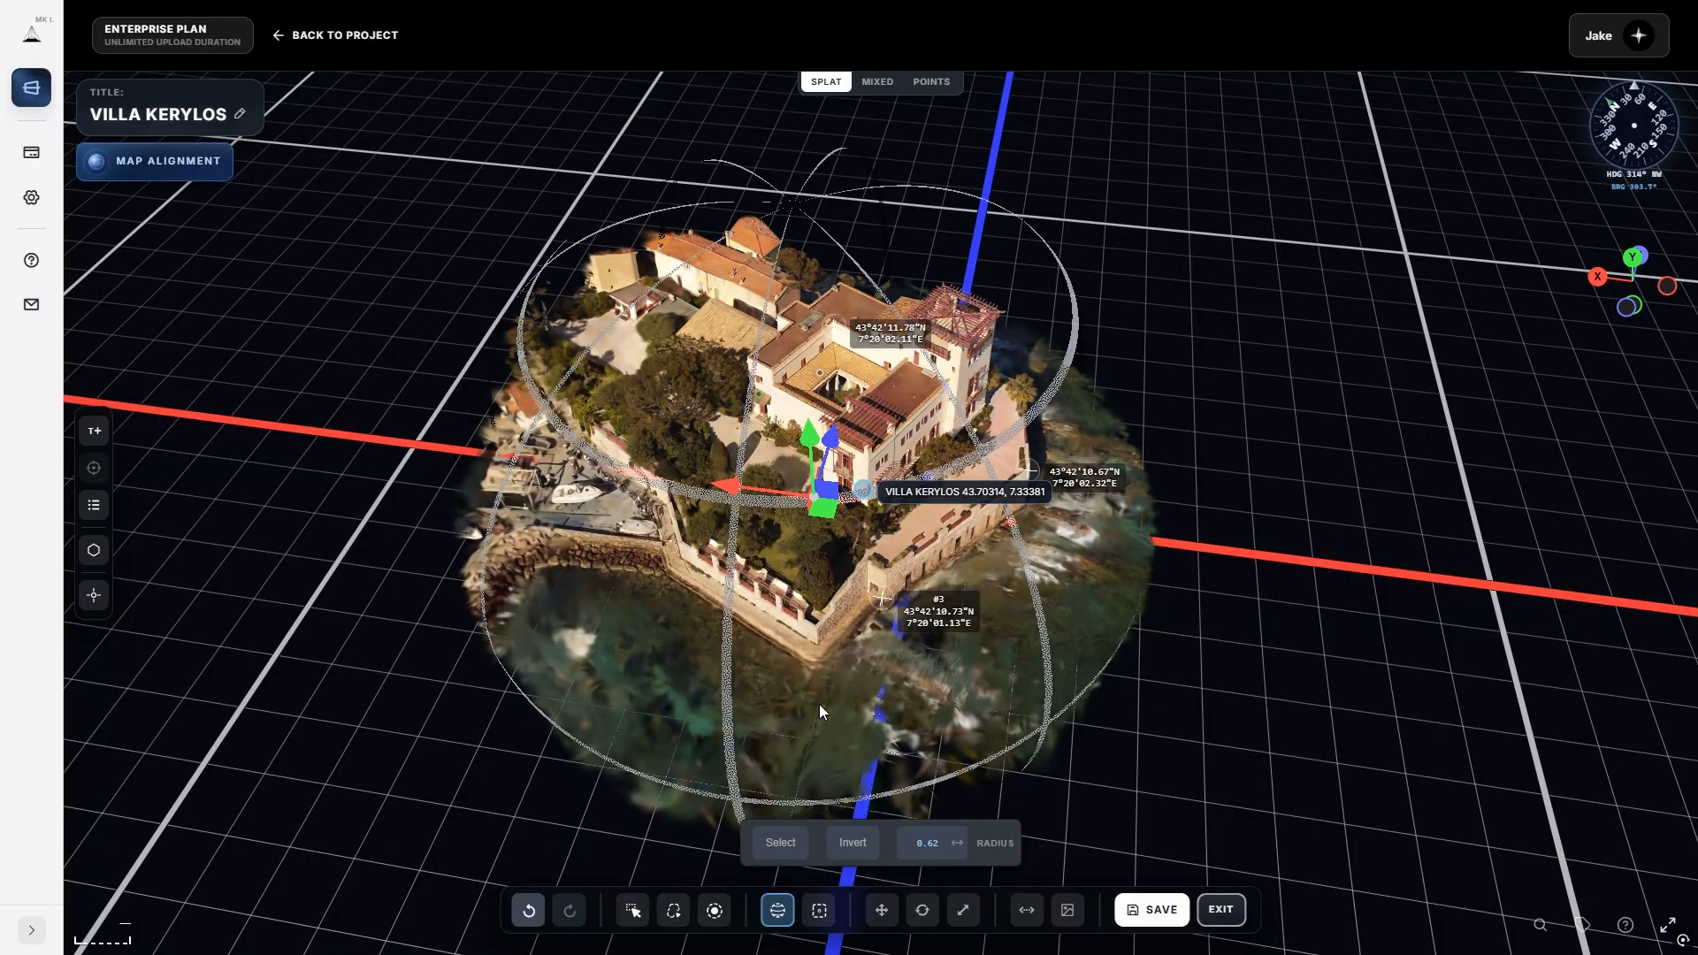
click(777, 911)
mouse_move(630, 726)
mouse_down()
mouse_move(750, 566)
mouse_move(1048, 499)
mouse_move(702, 661)
mouse_move(761, 651)
mouse_up()
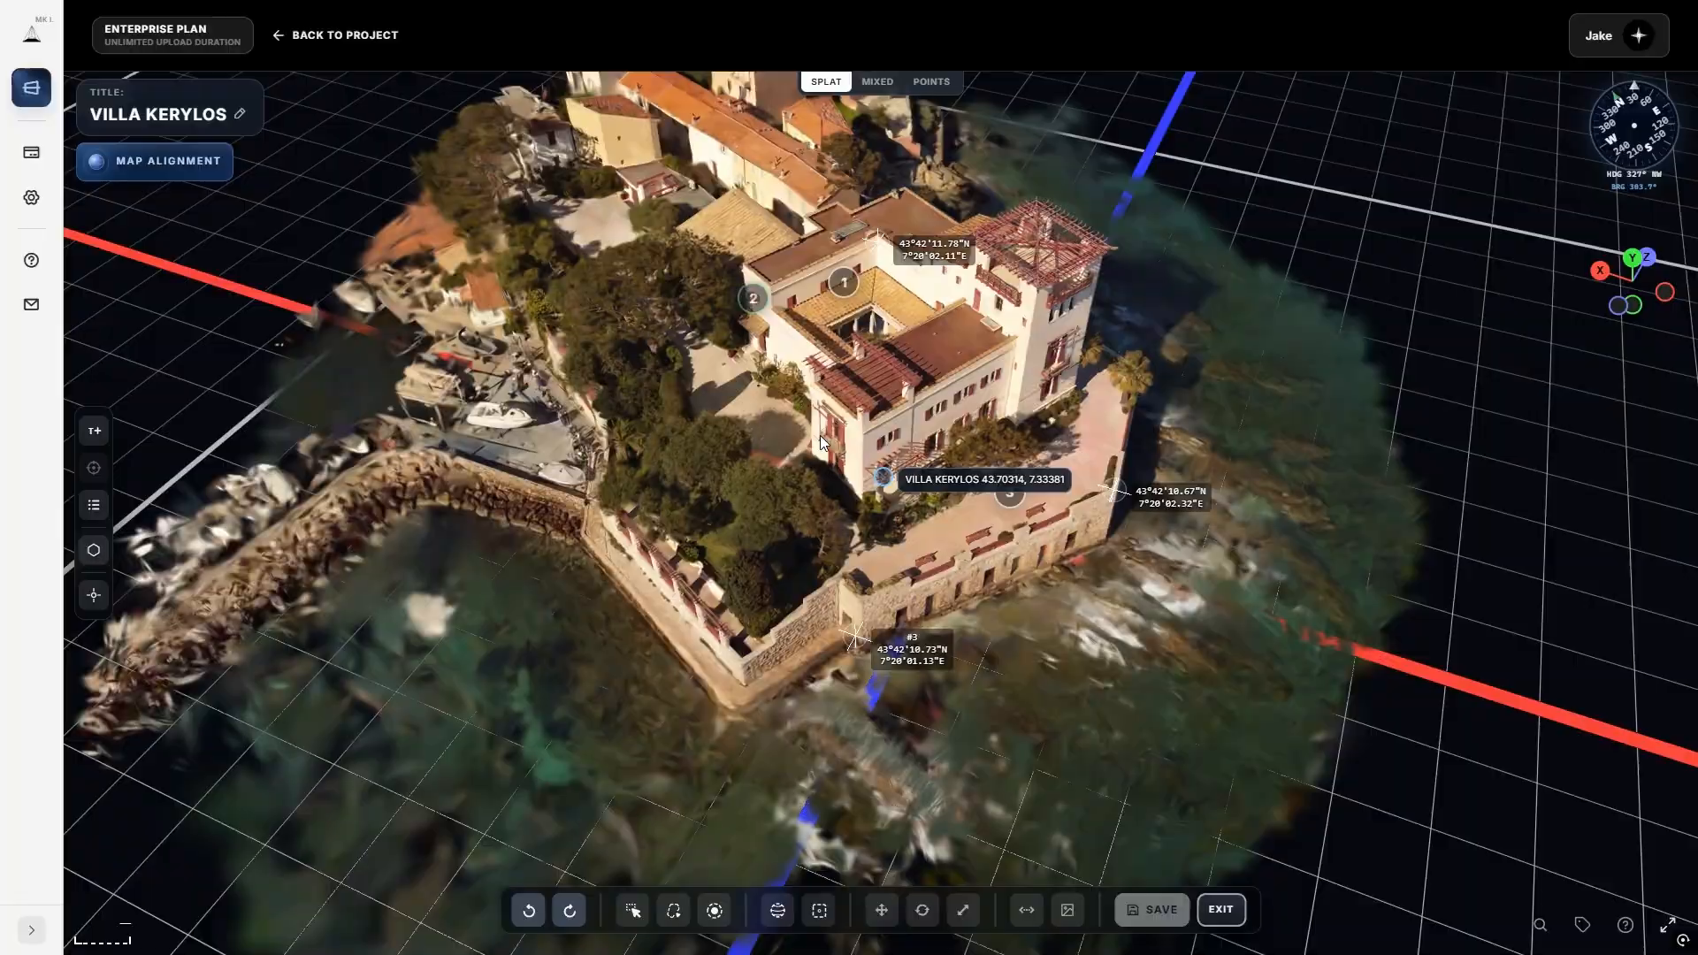
Place annotation 4 on the garden by the villa's sea wall and name it 'Garden'.
scroll(820, 436, up, 2)
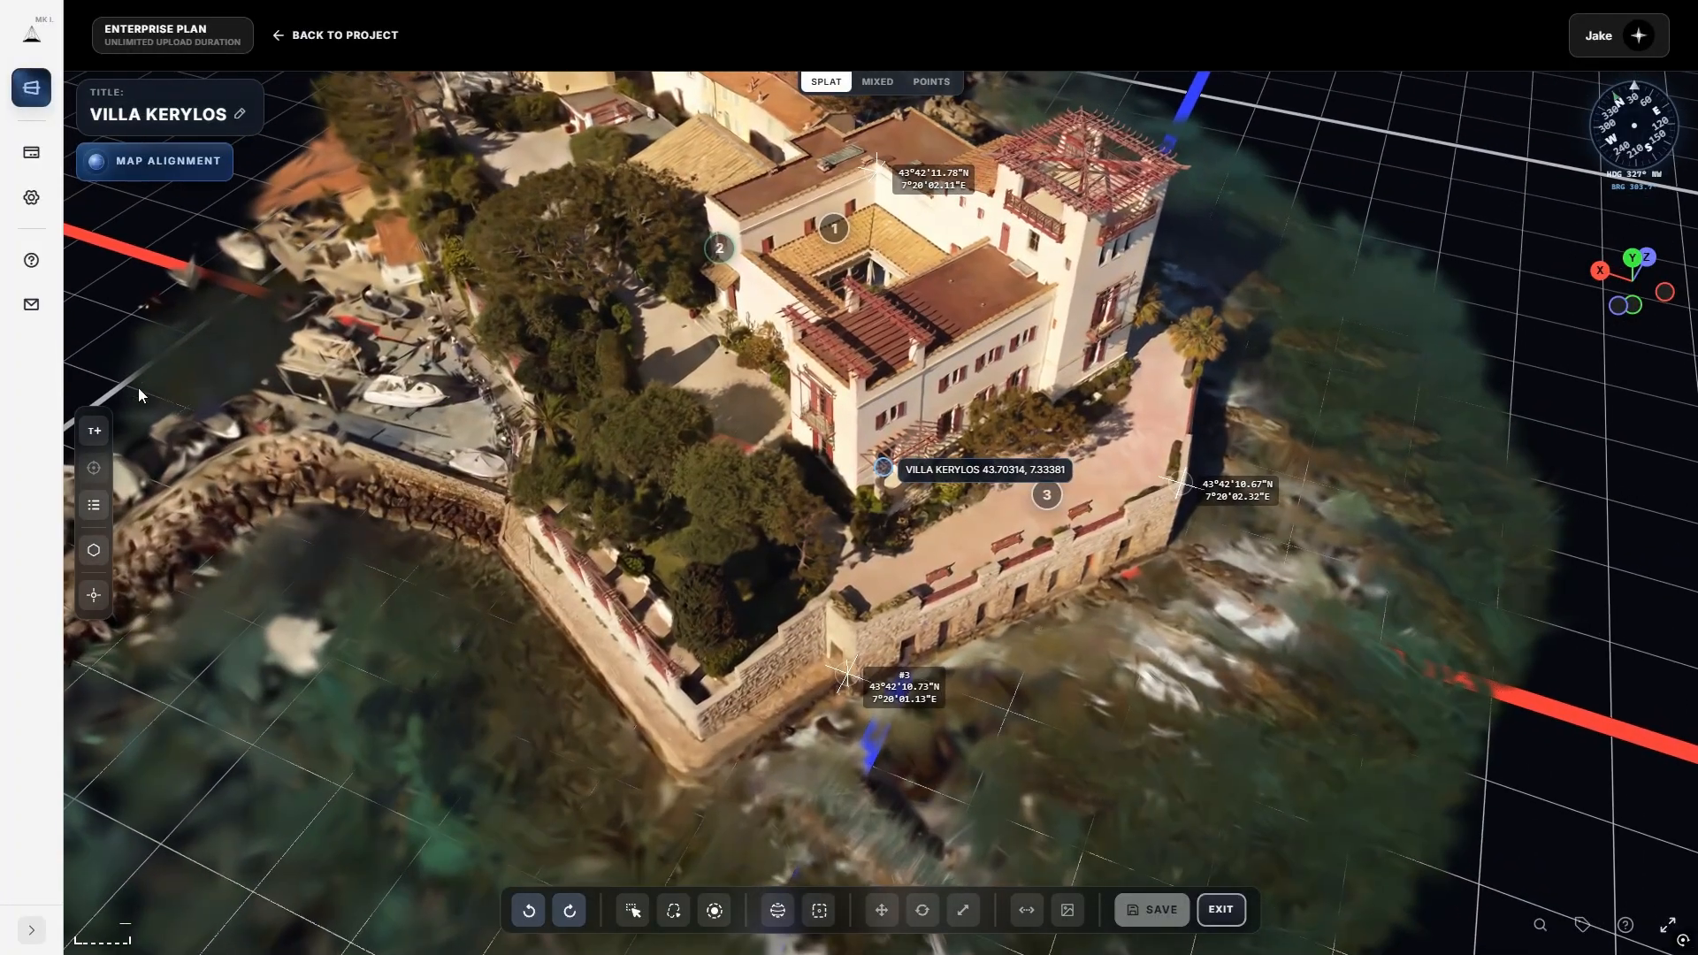
click(94, 431)
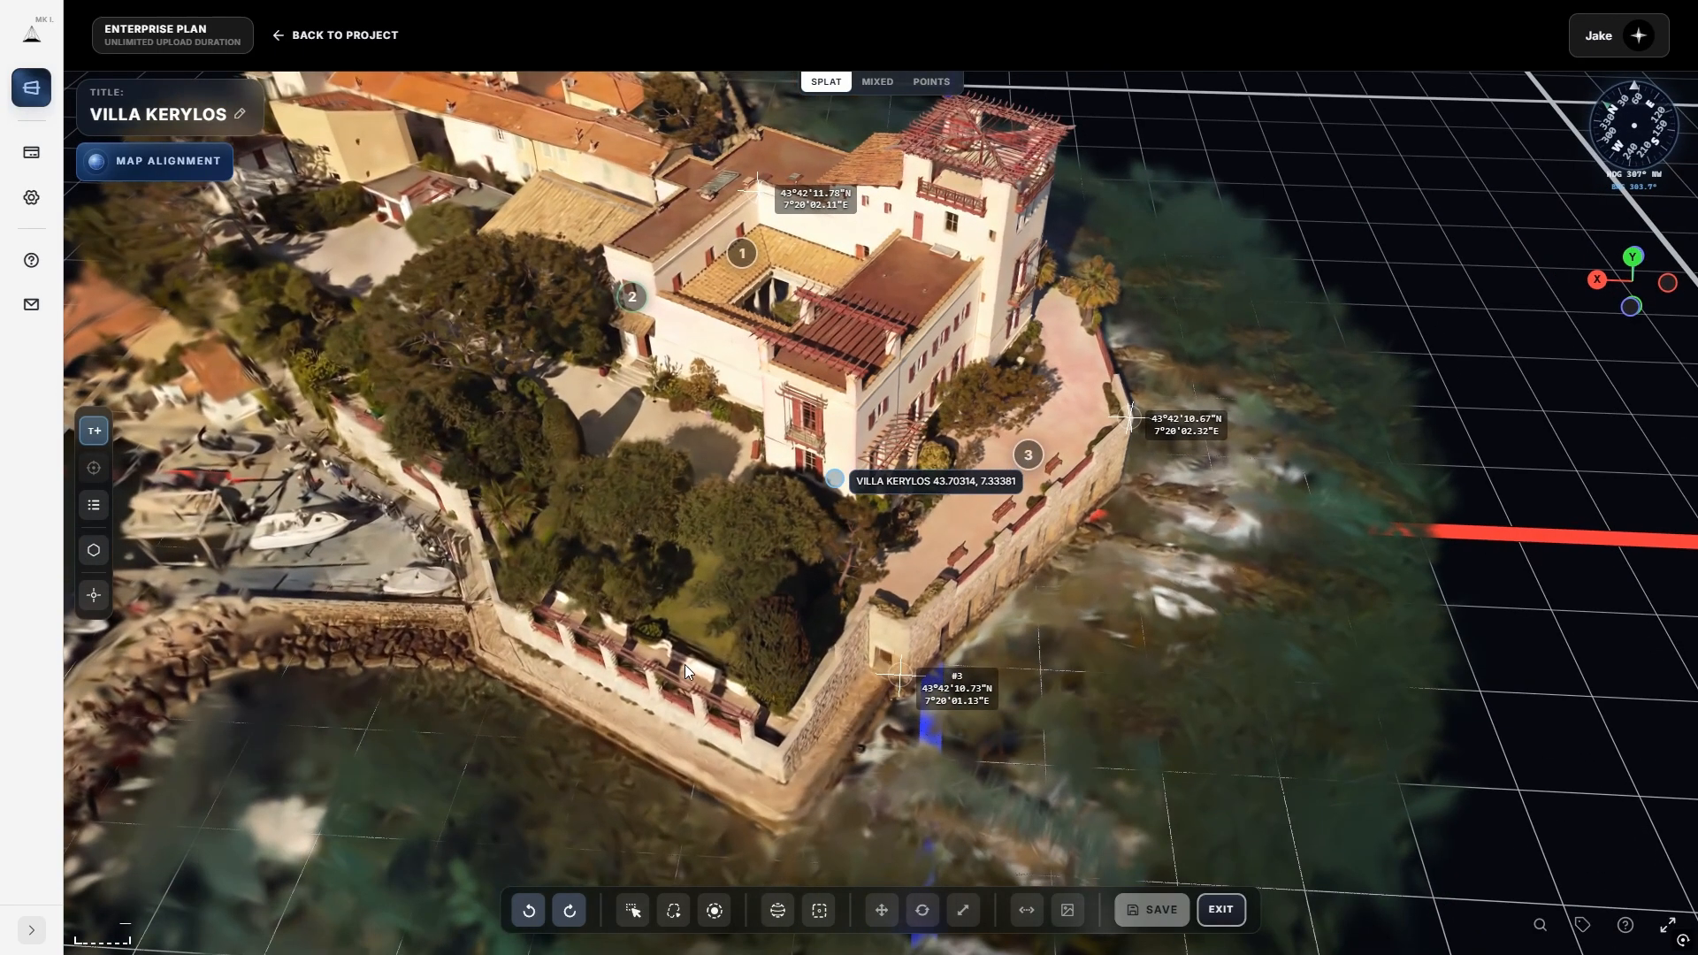
click(678, 658)
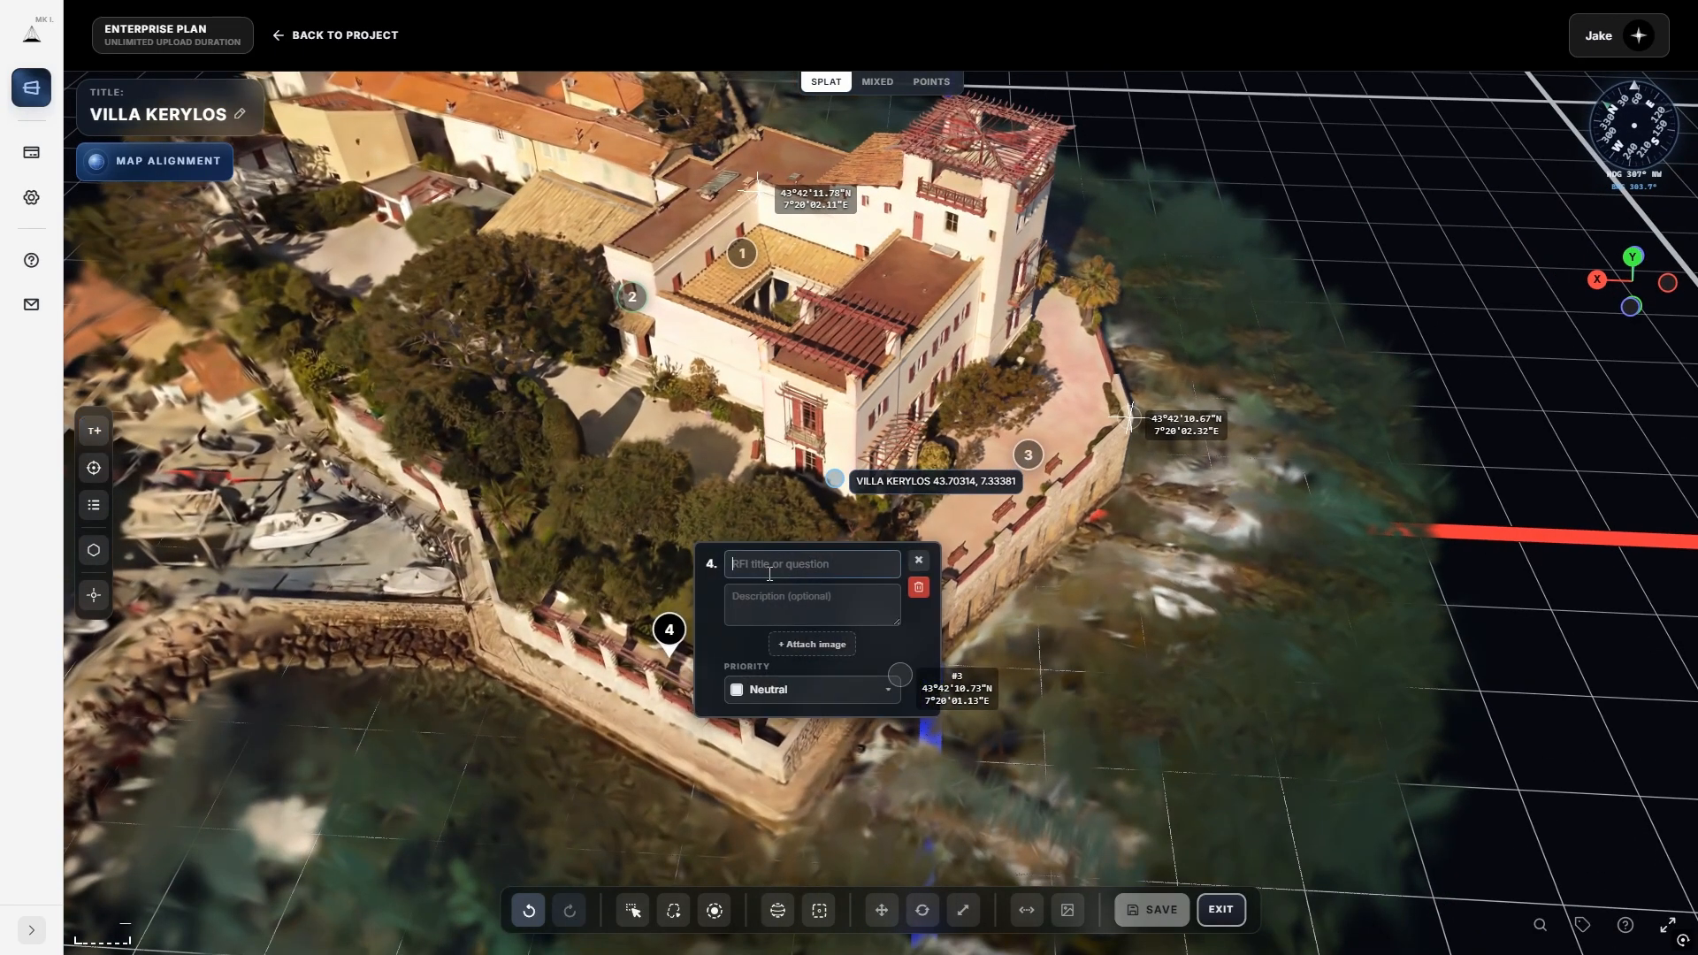
text(Garden)
Keep the Garden annotation at Neutral priority, close its details, and orbit to a villa overview.
click(774, 699)
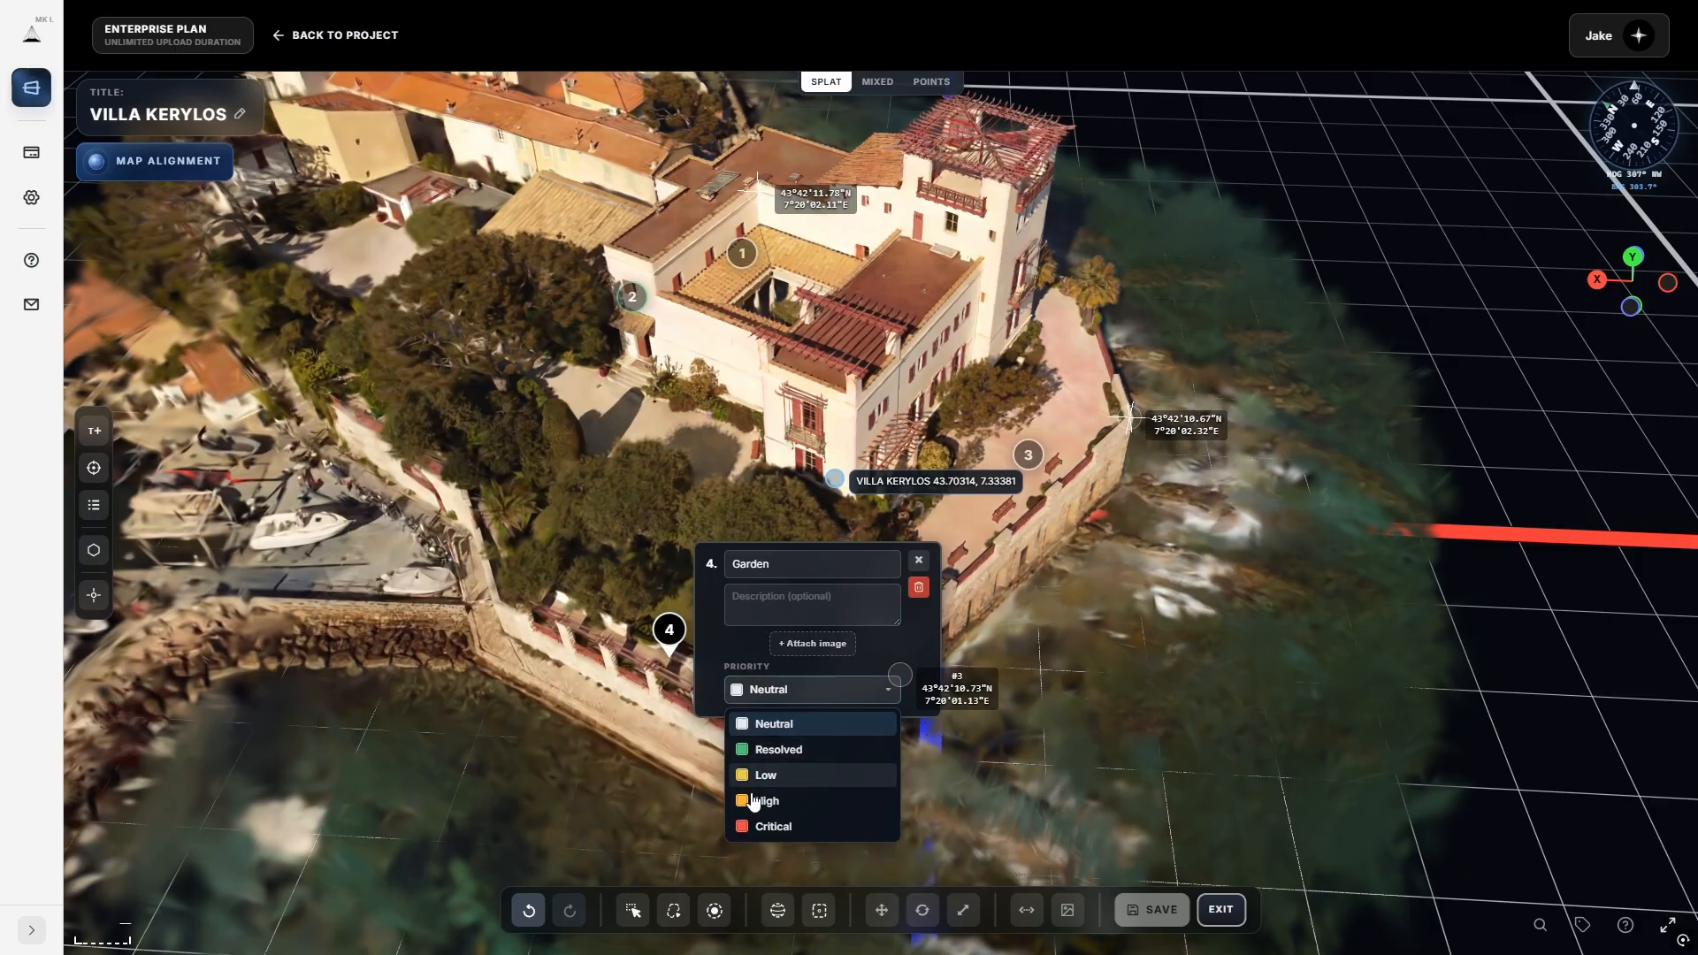
click(711, 699)
click(719, 685)
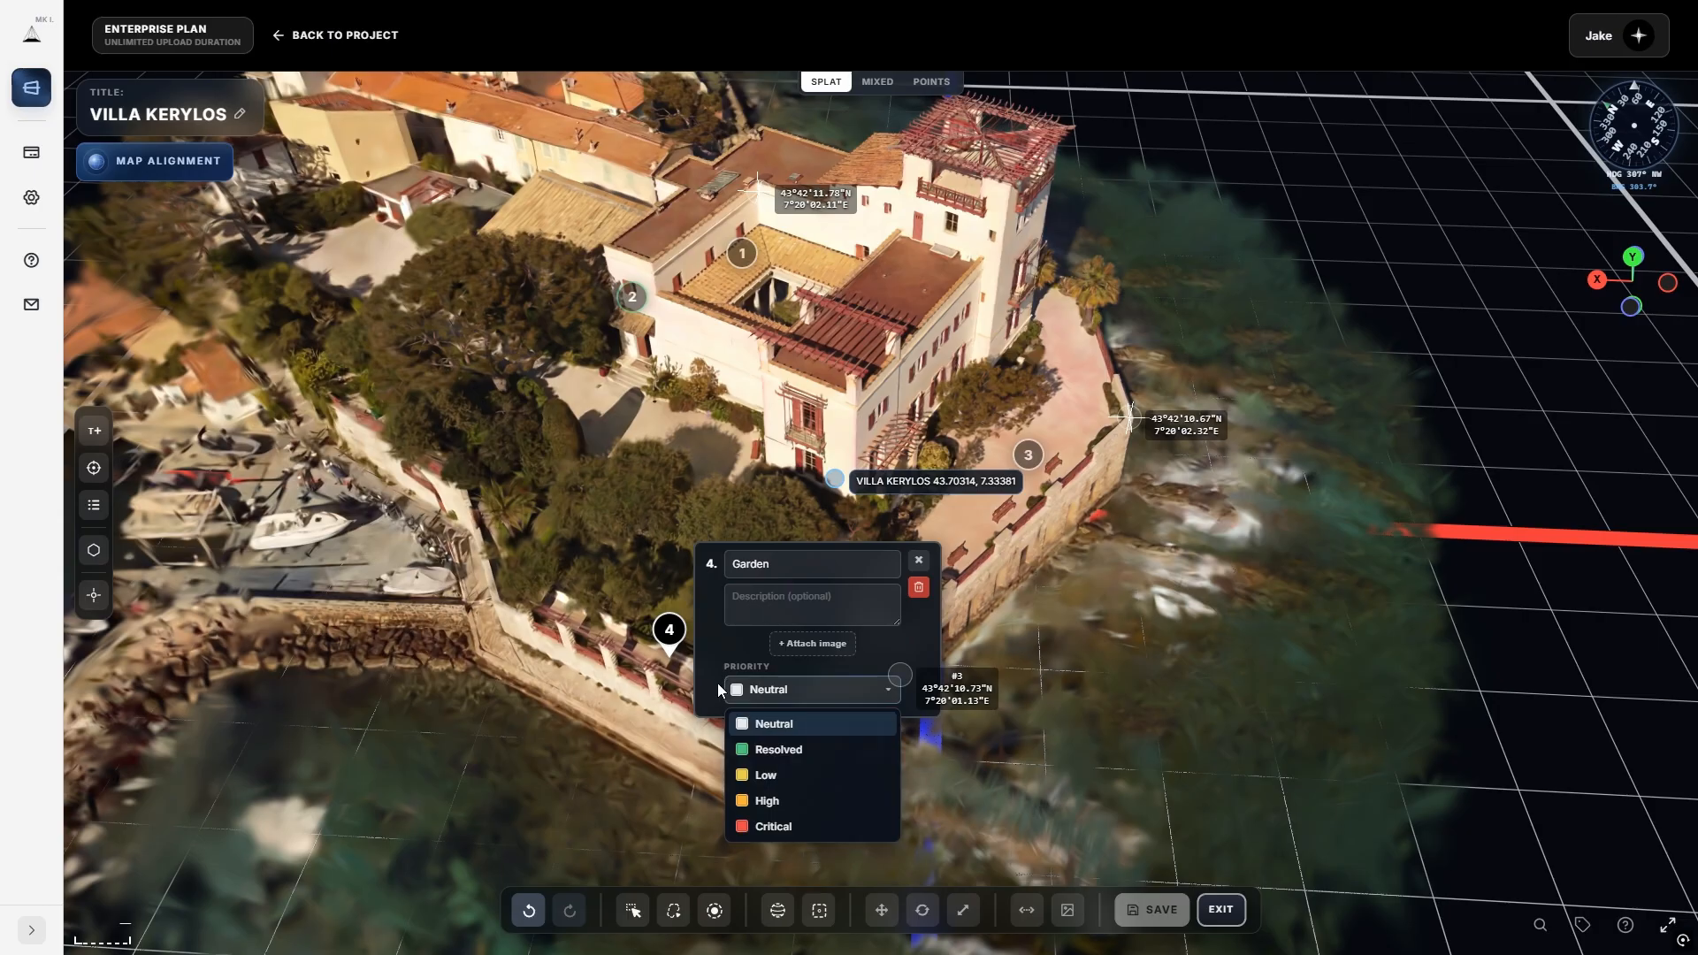
click(715, 690)
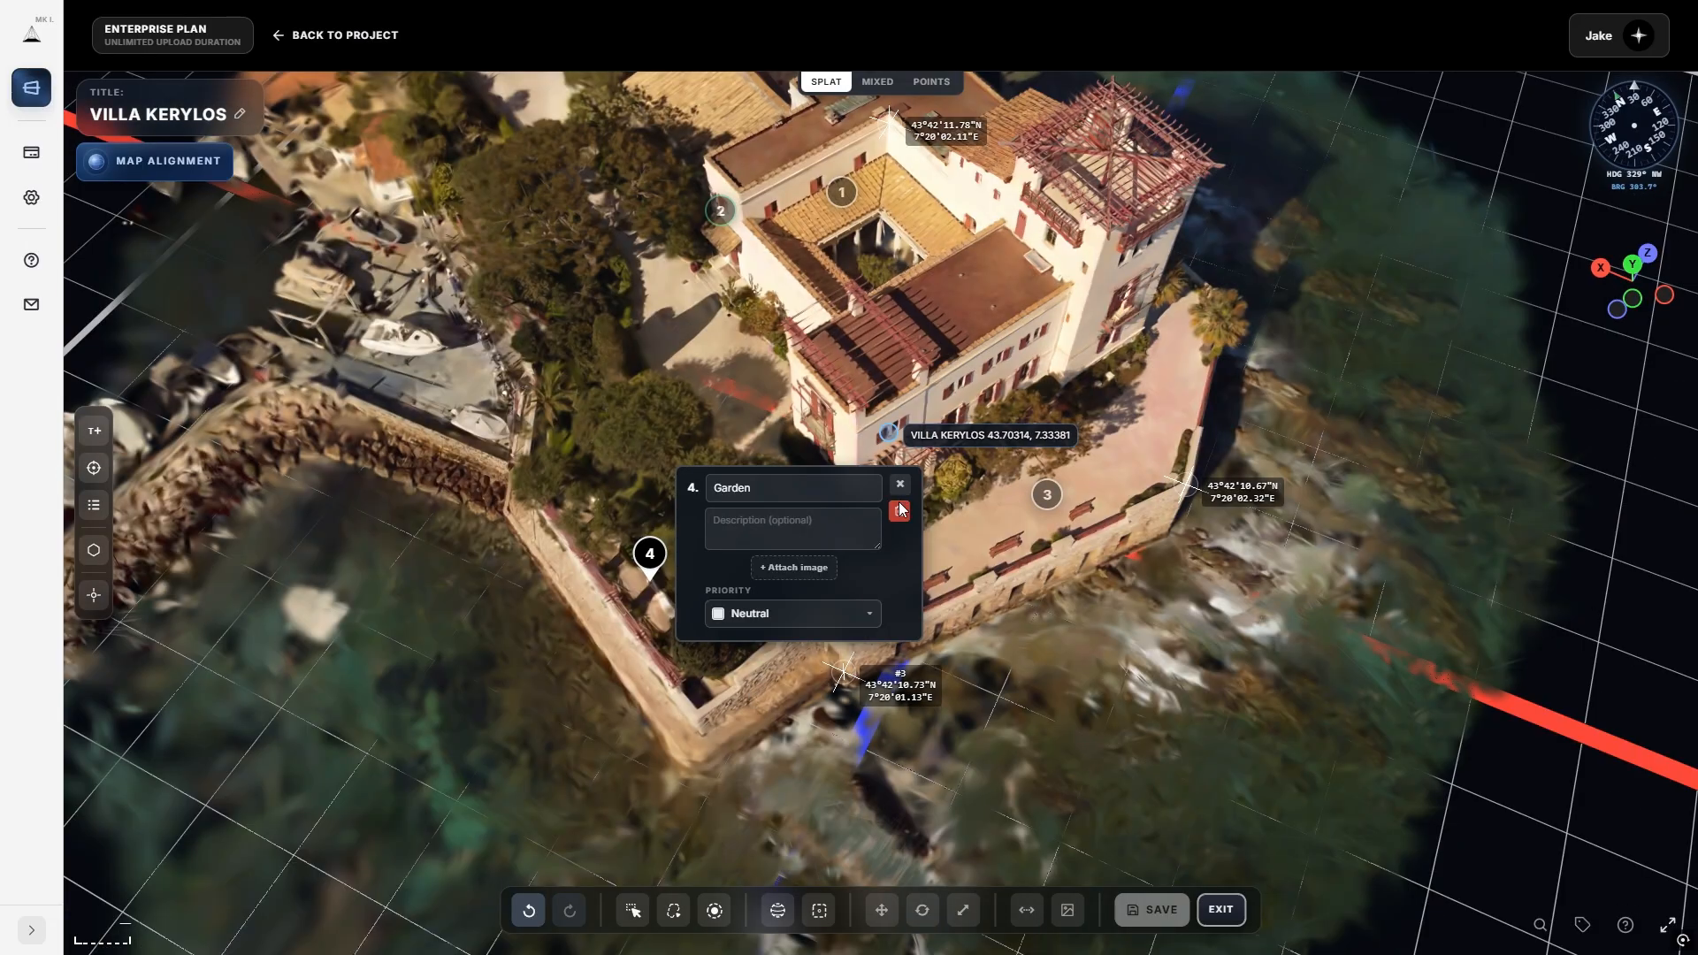
click(899, 487)
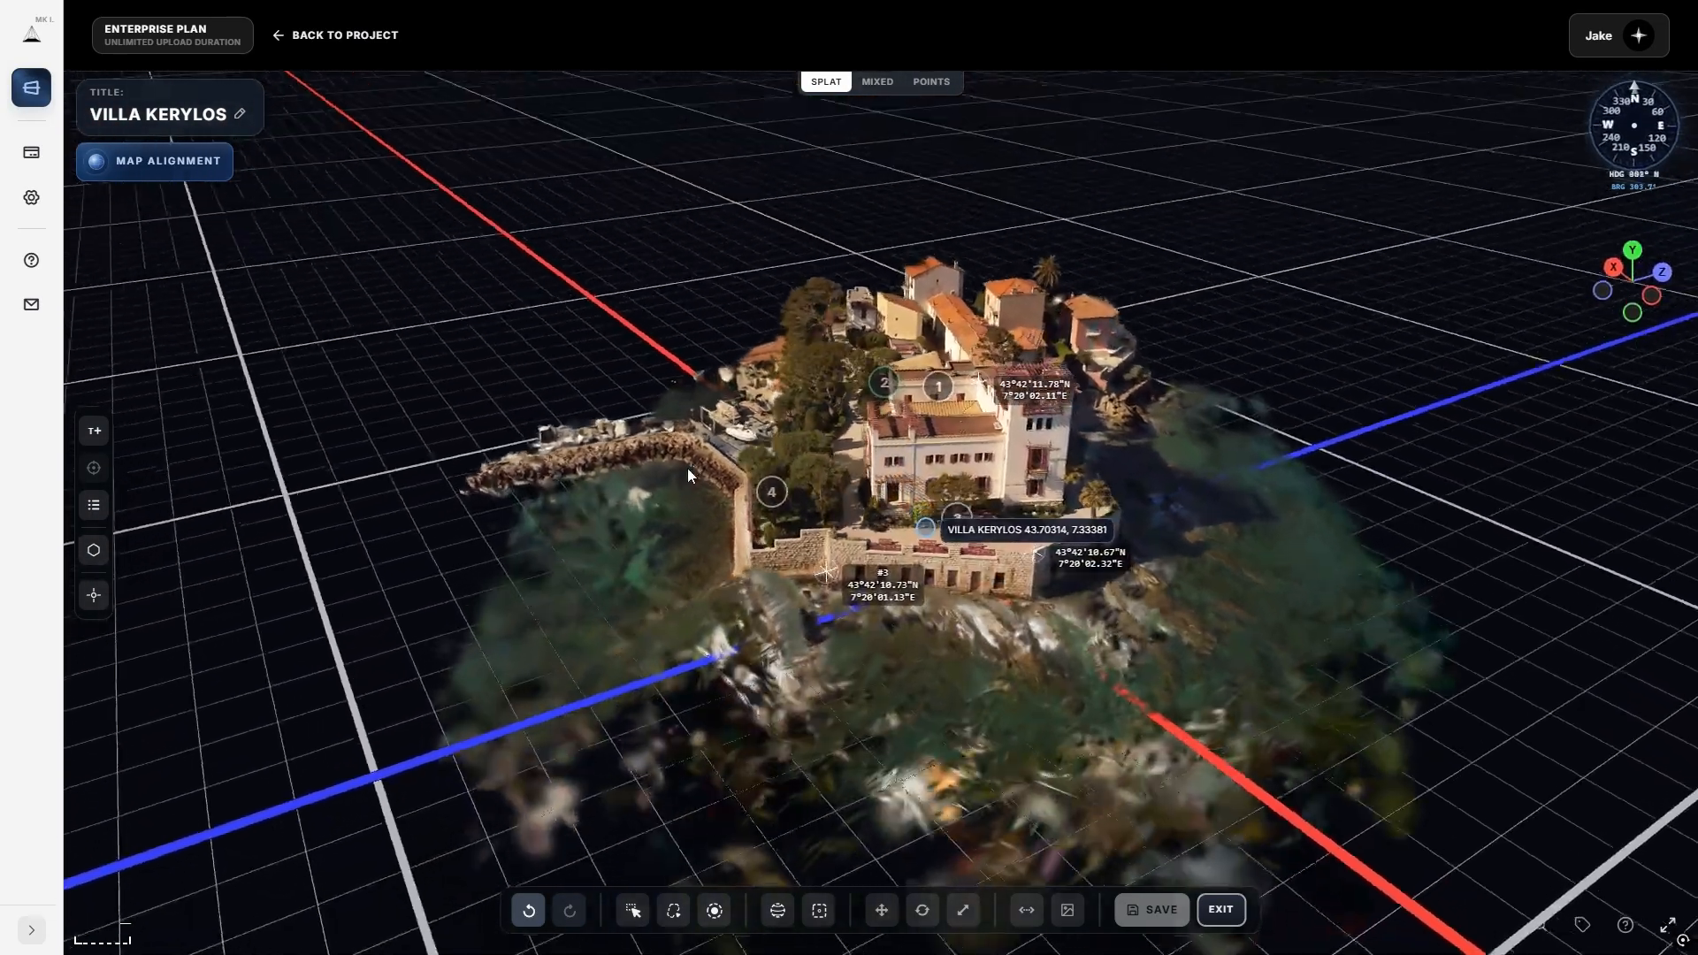
drag(688, 469, 793, 555)
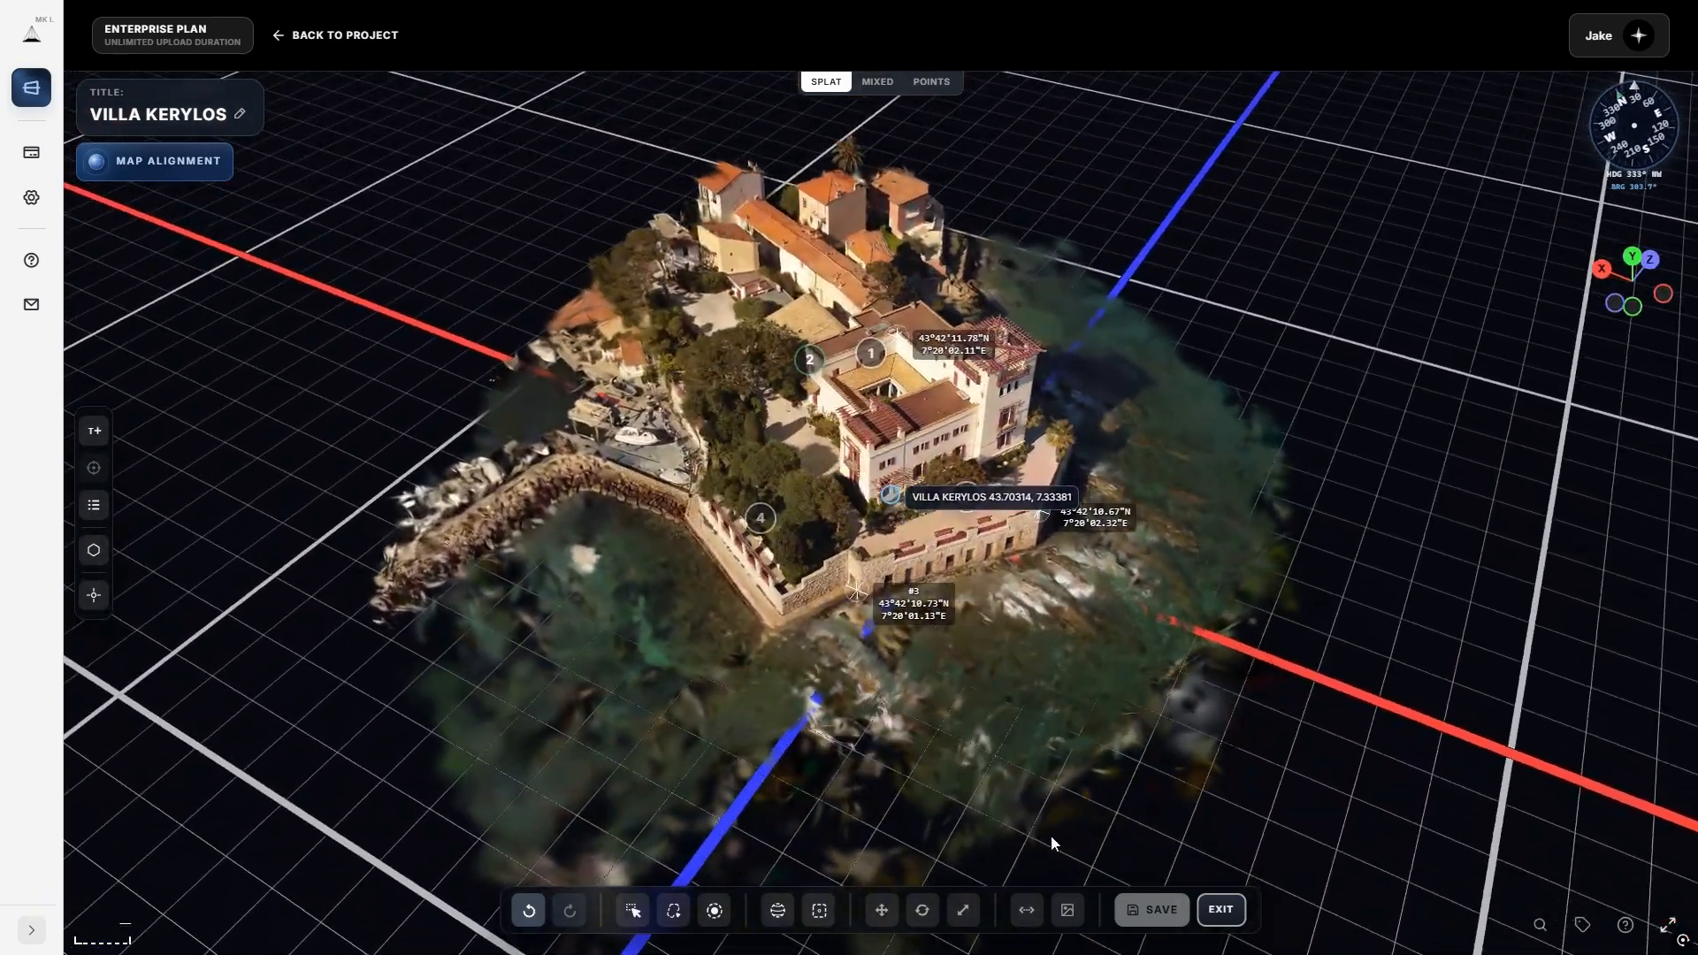
Review the Atrium, Main Entrance, Front Garden and Garden annotations, then choose the polygon tool.
click(94, 503)
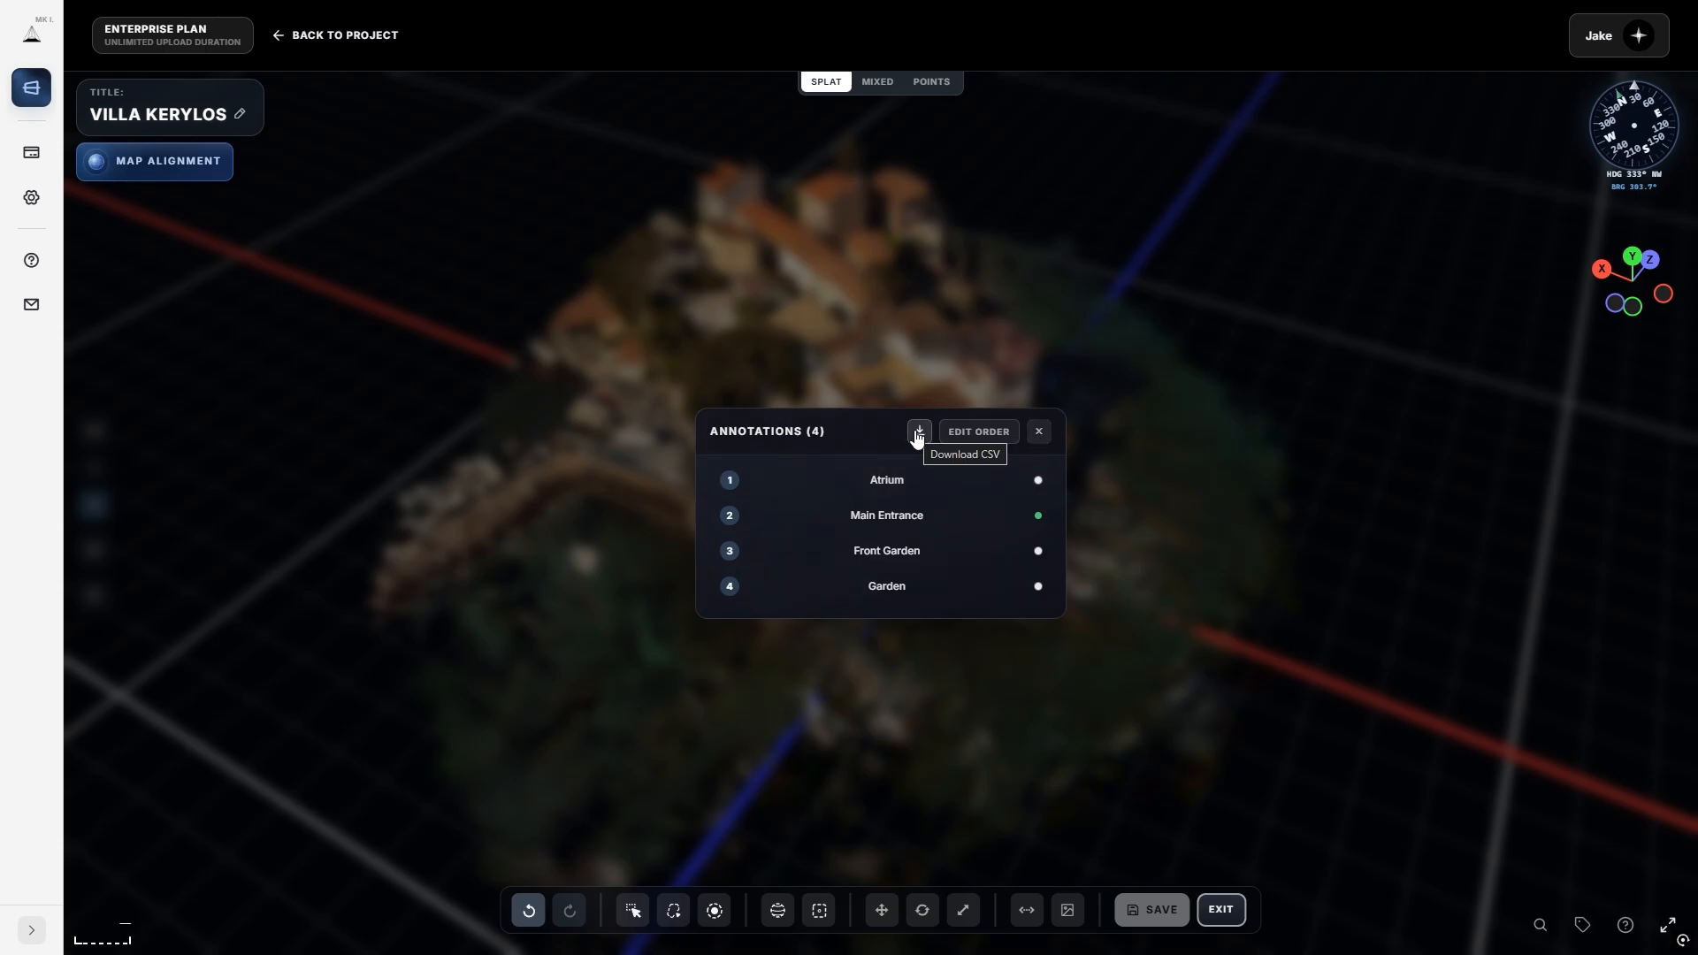
click(1040, 431)
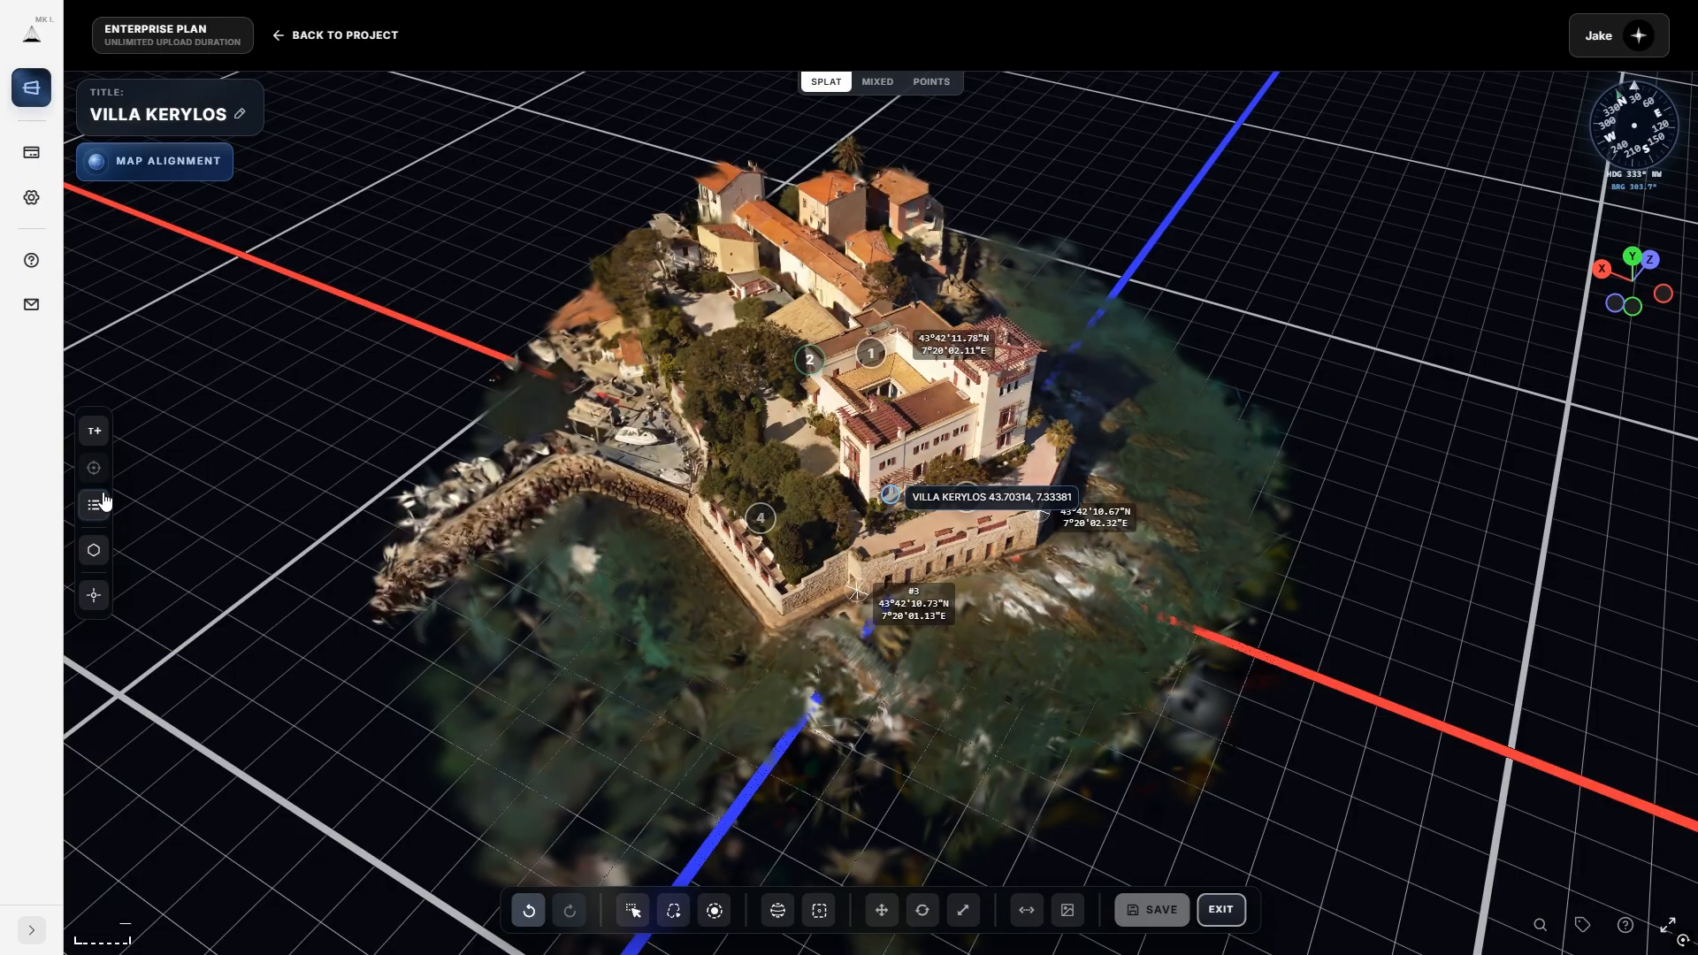
click(94, 550)
scroll(769, 571, up, 5)
Outline the seaside terrace with a four-corner polygon closed on its first vertex.
drag(870, 591, 831, 684)
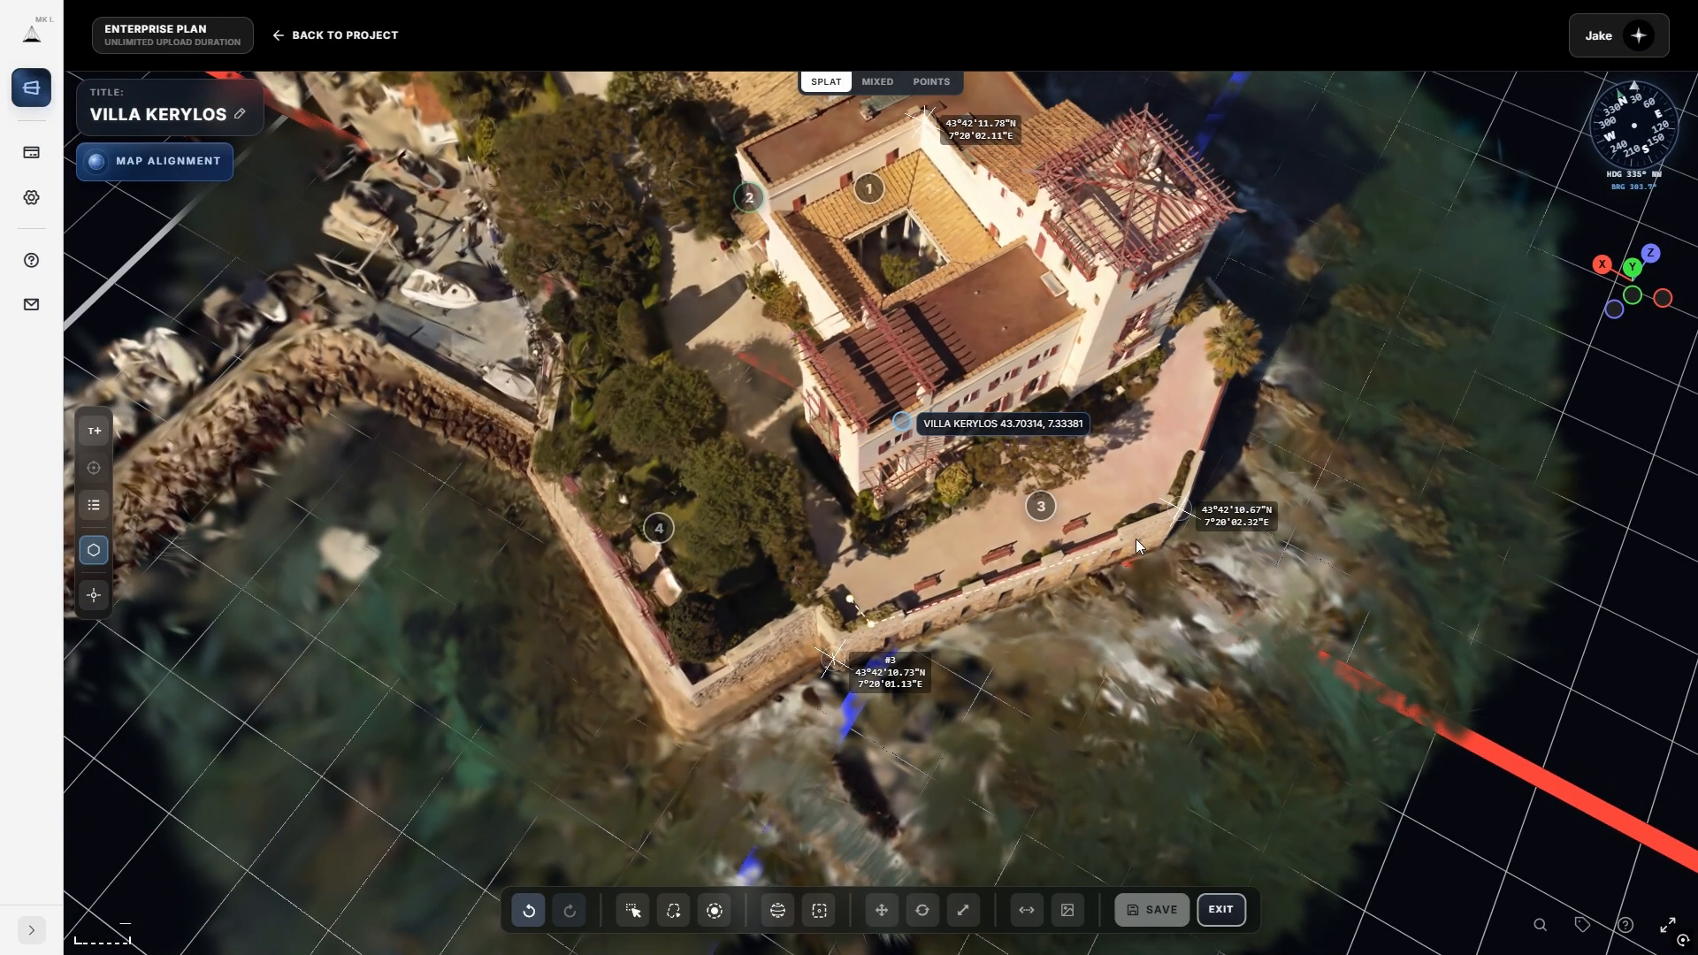
click(1159, 529)
click(1239, 358)
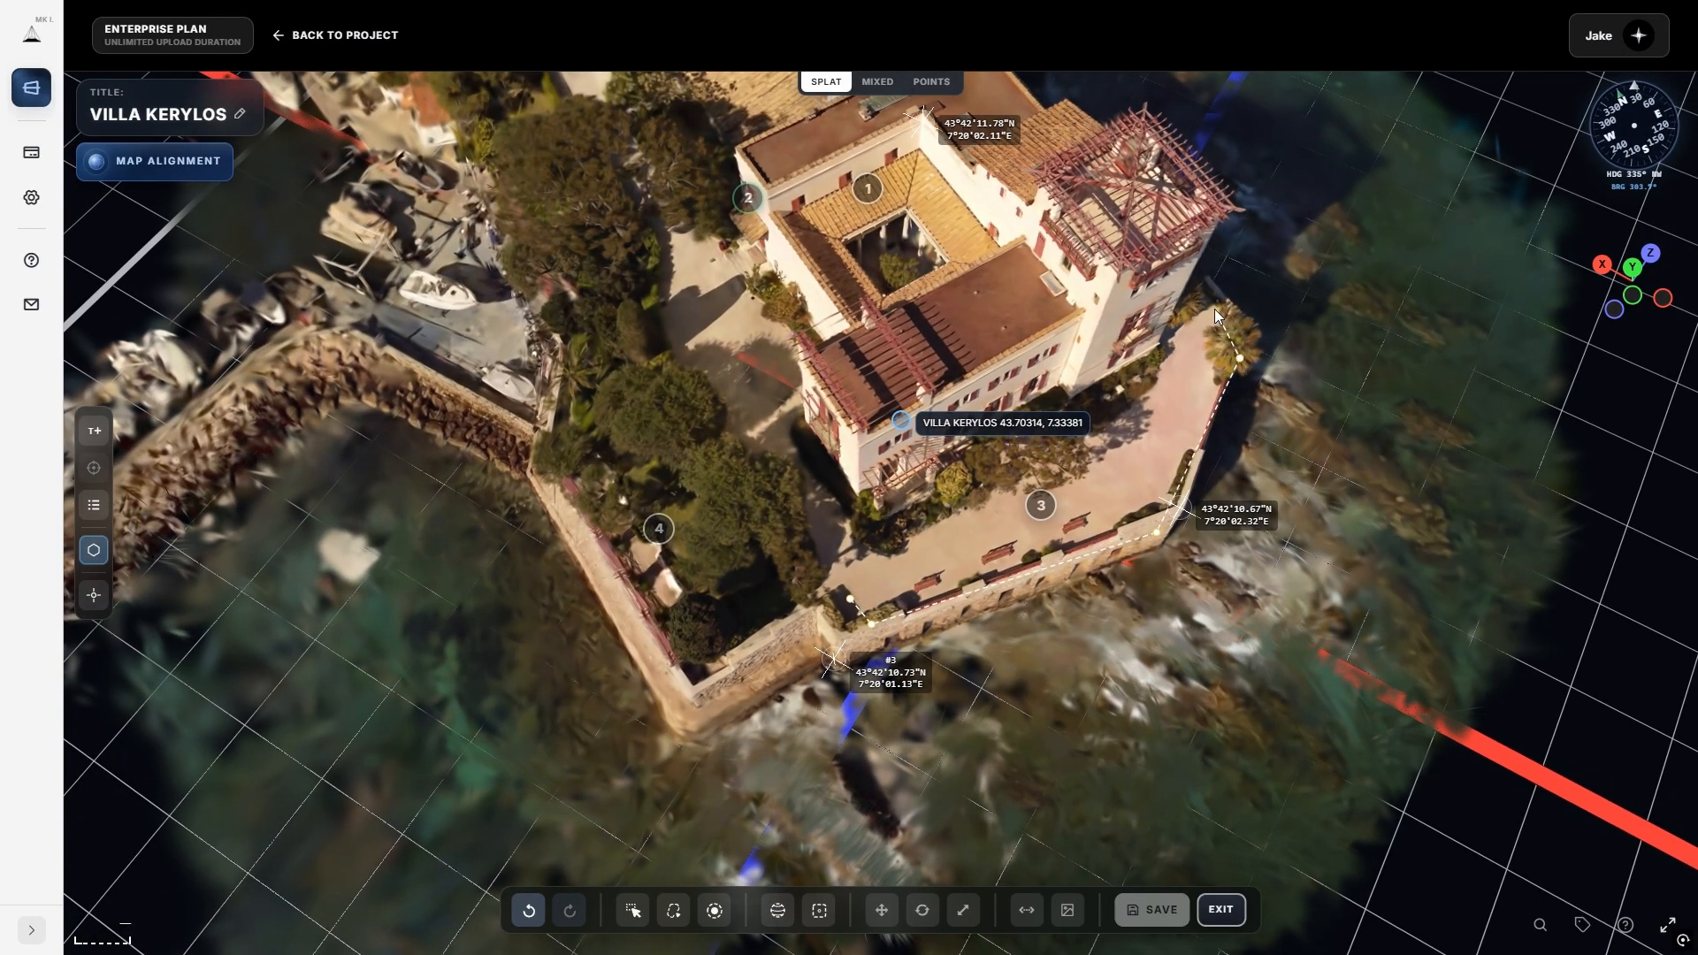
click(1204, 305)
click(850, 599)
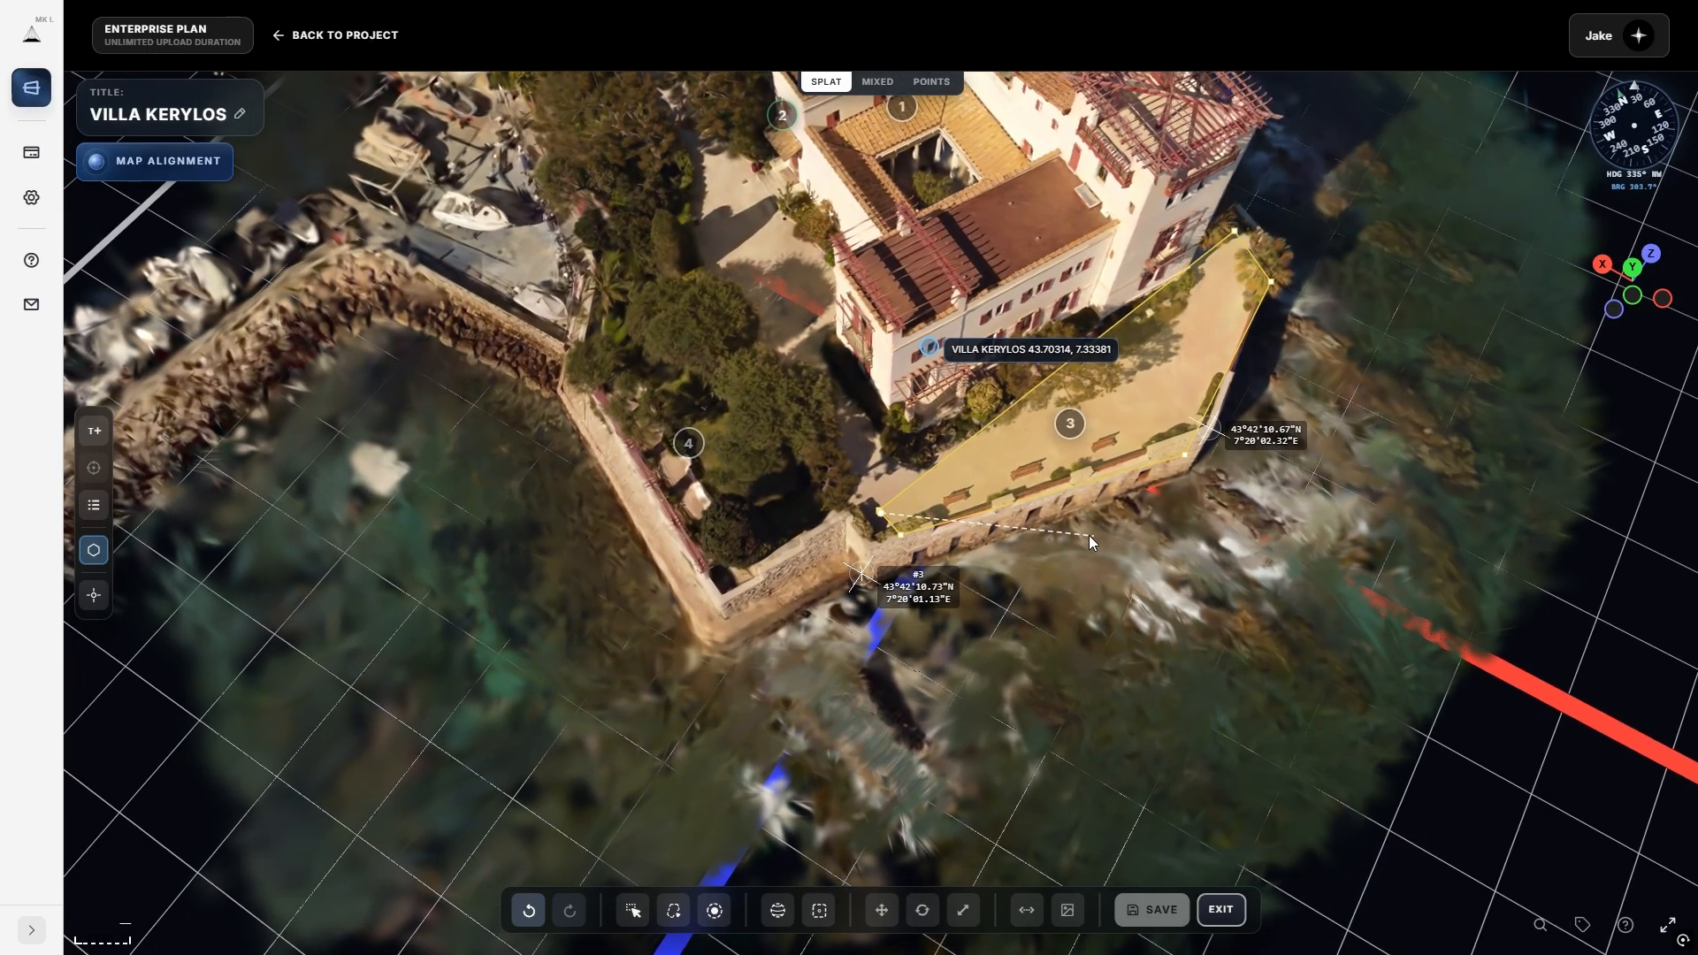
click(94, 550)
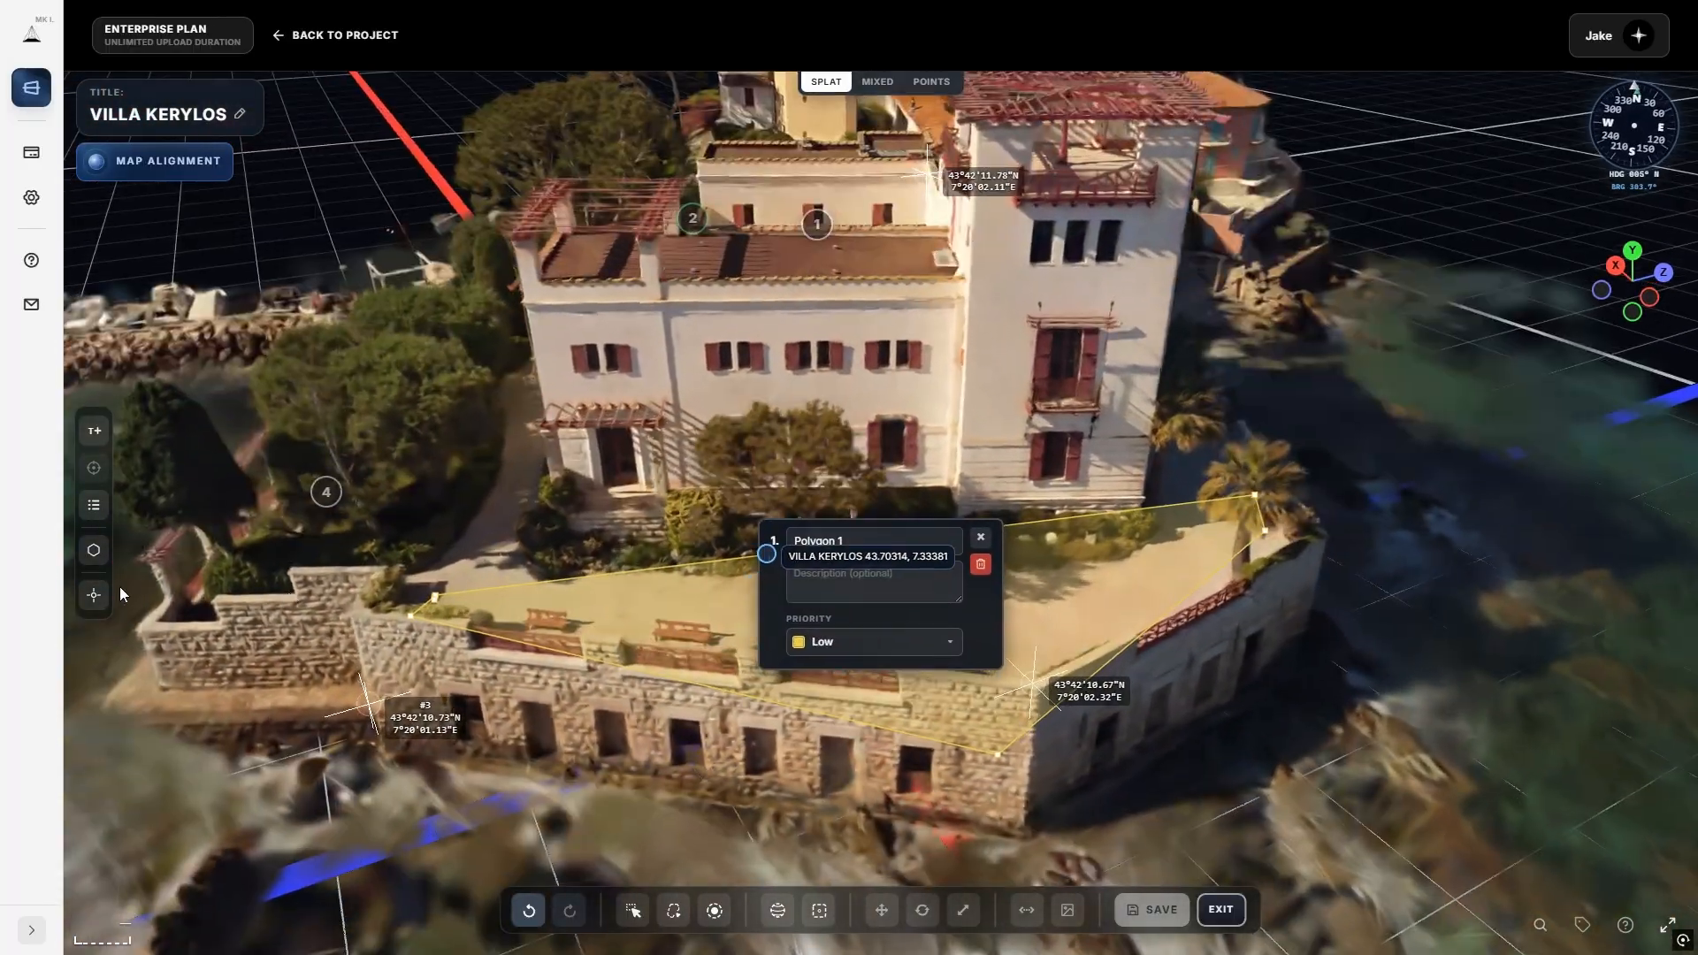
click(94, 550)
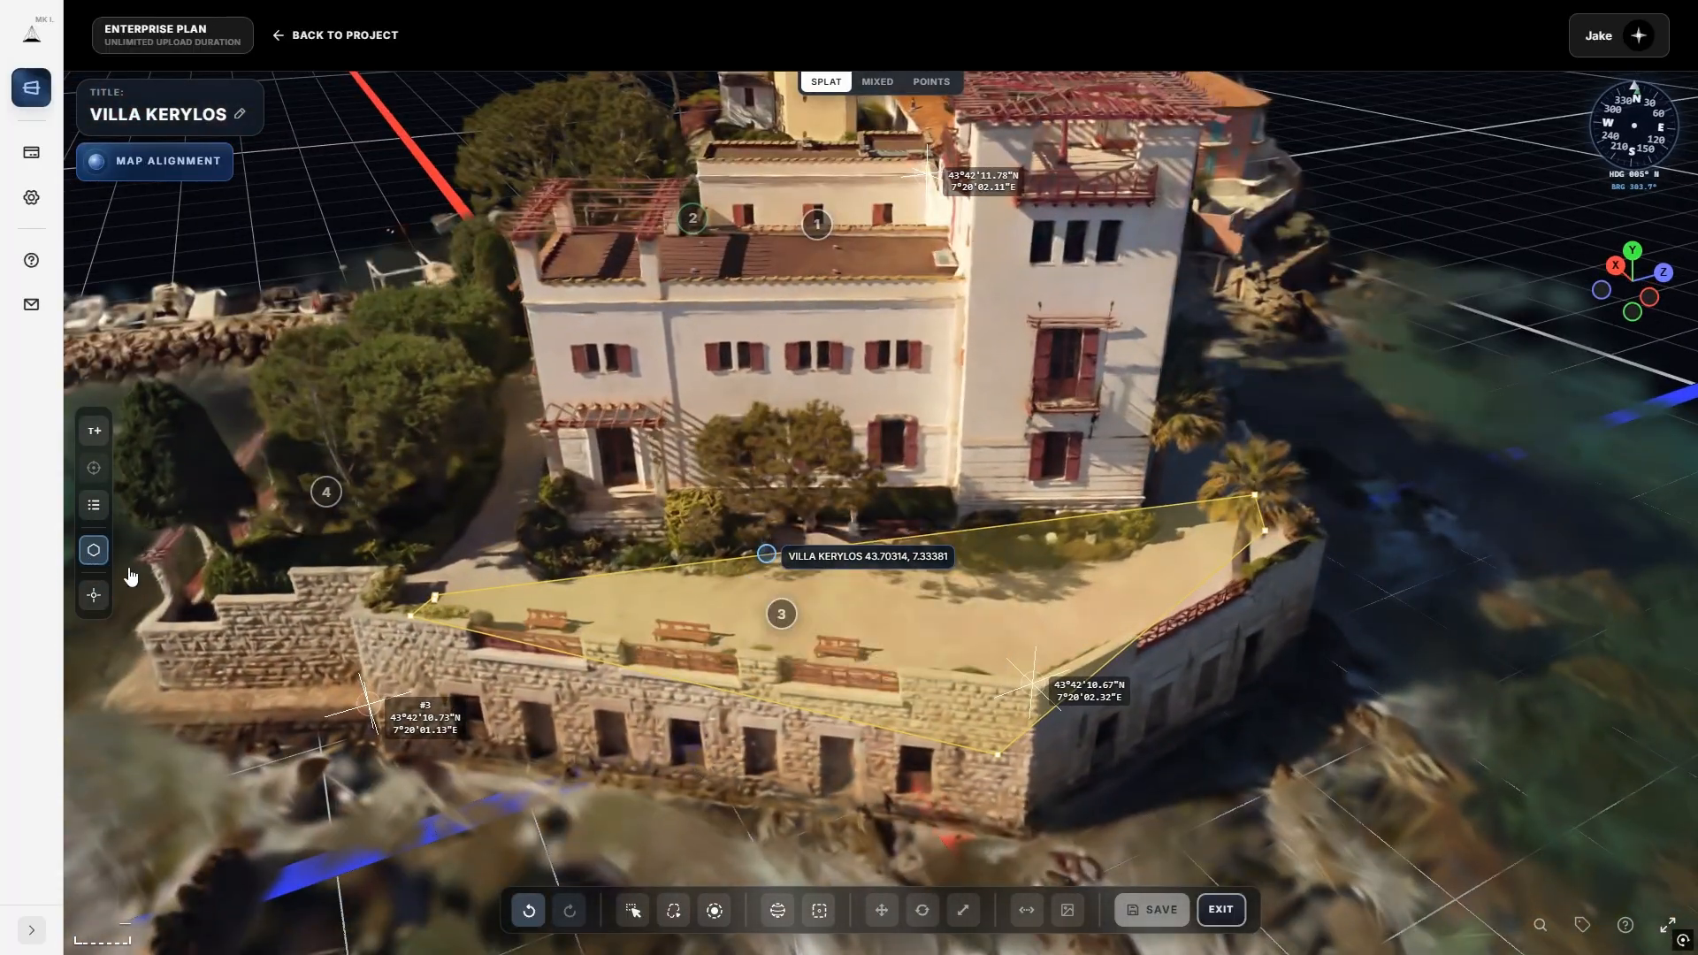
Rename Polygon 1 to 'Terrasse' and reopen its details panel.
drag(1000, 755, 624, 665)
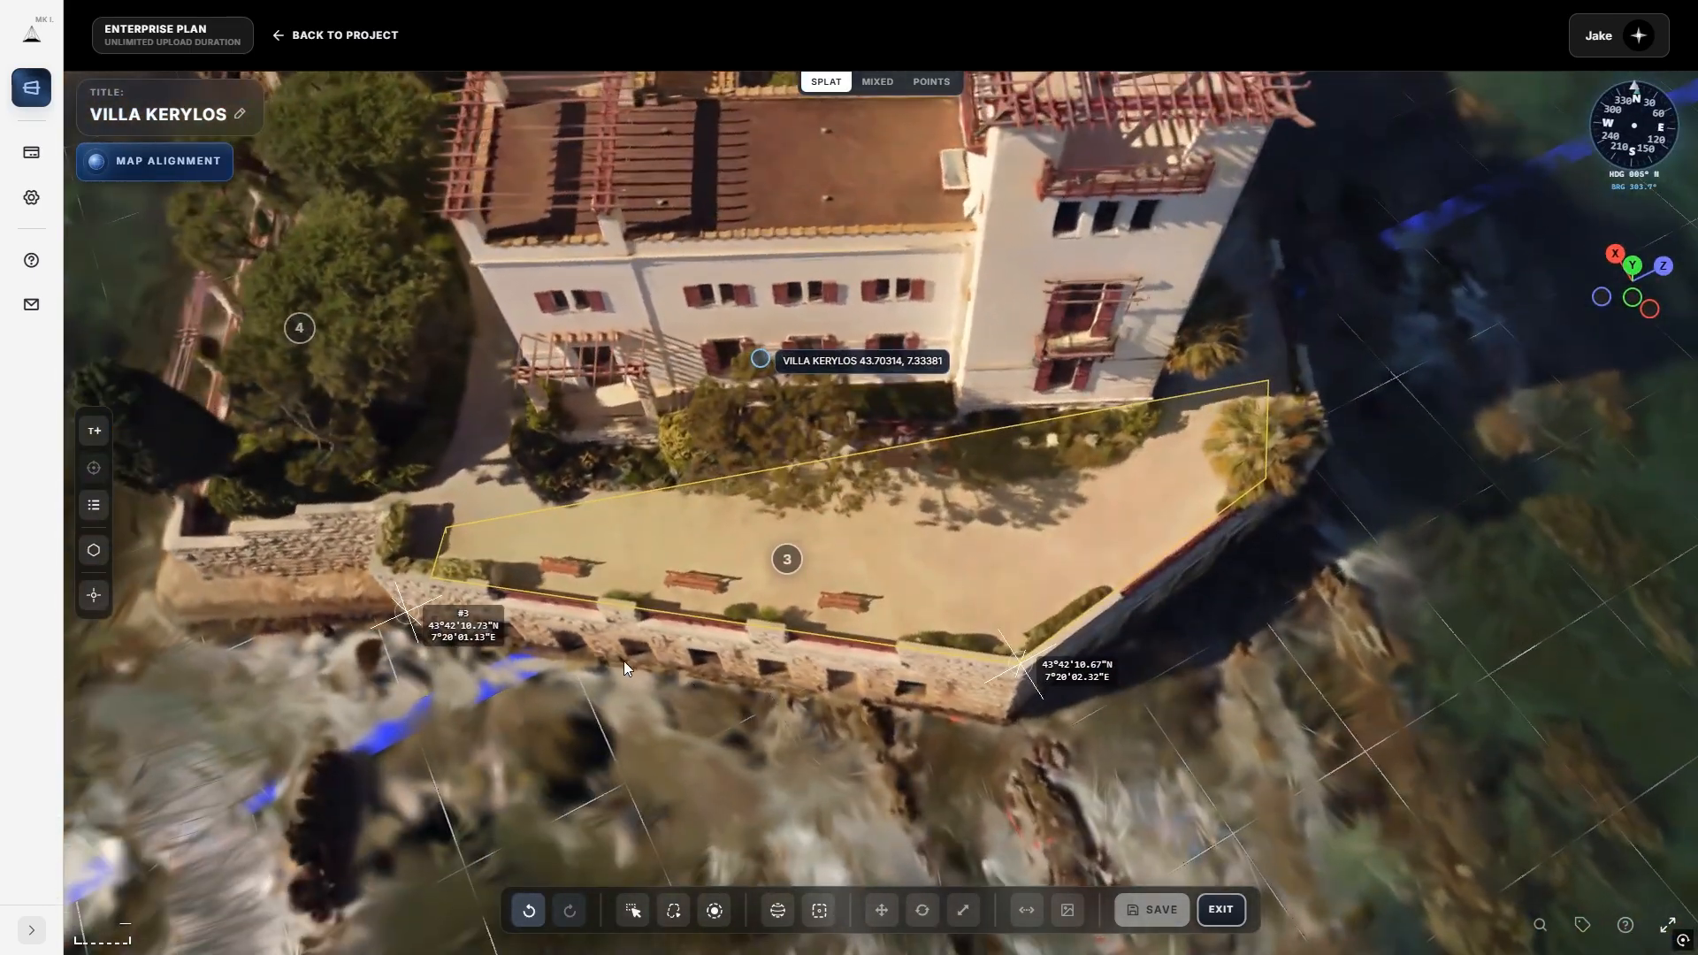
scroll(625, 665, down, 5)
click(910, 511)
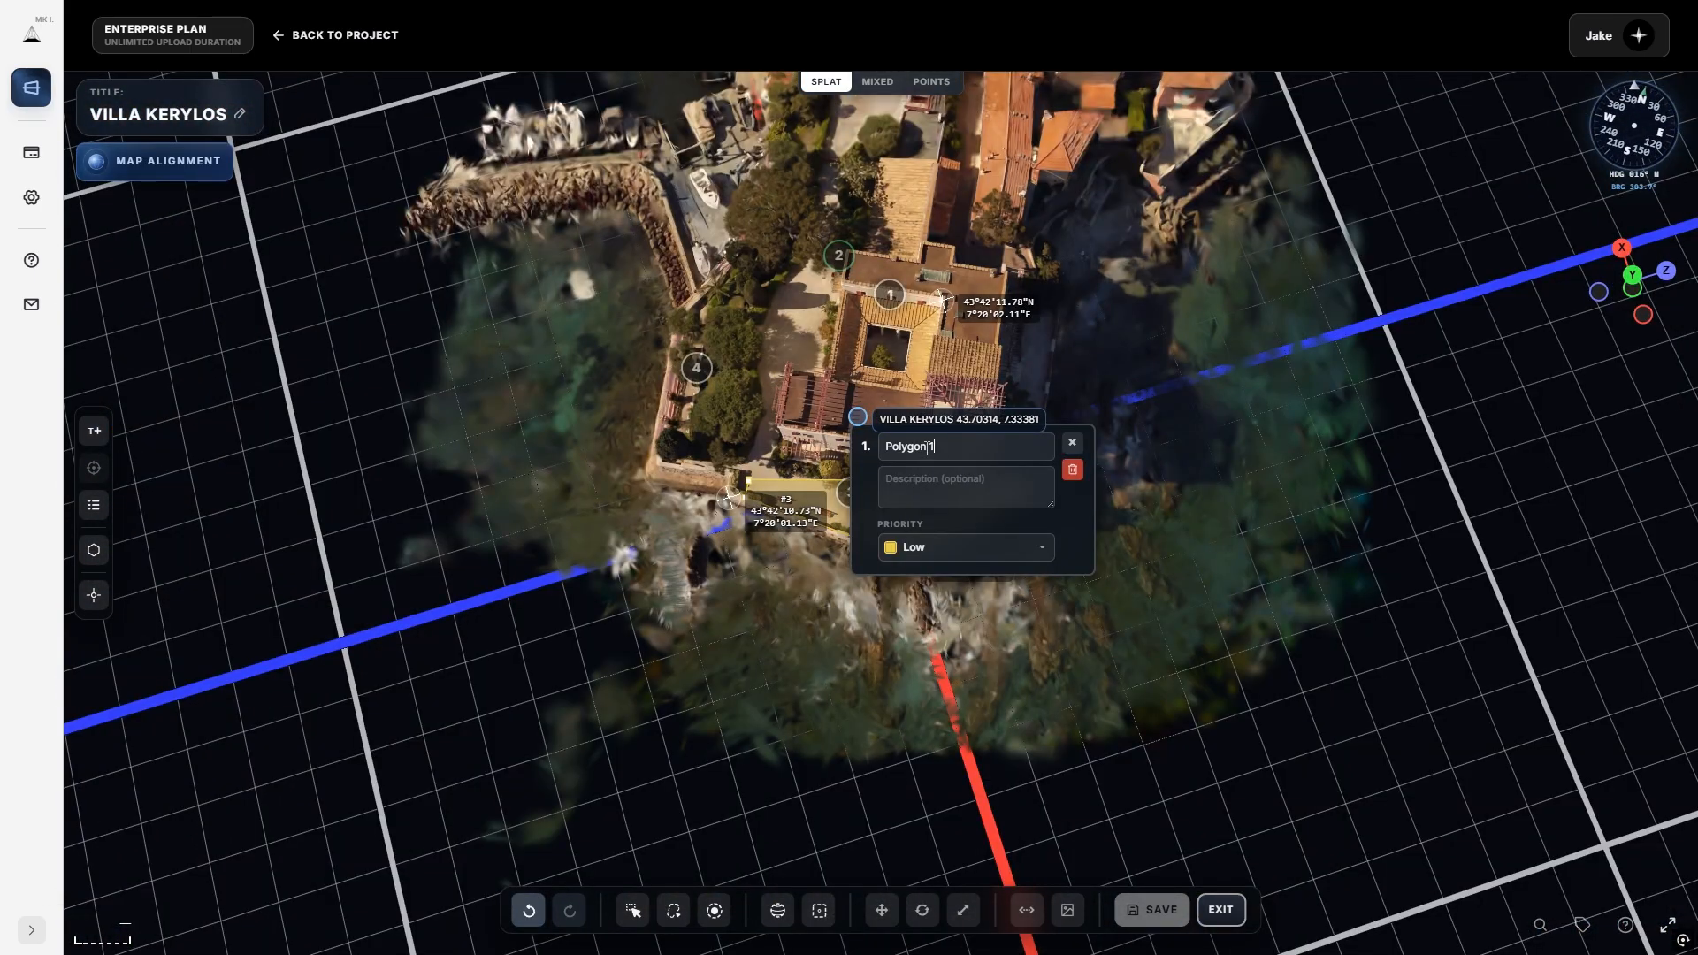
drag(938, 447, 853, 446)
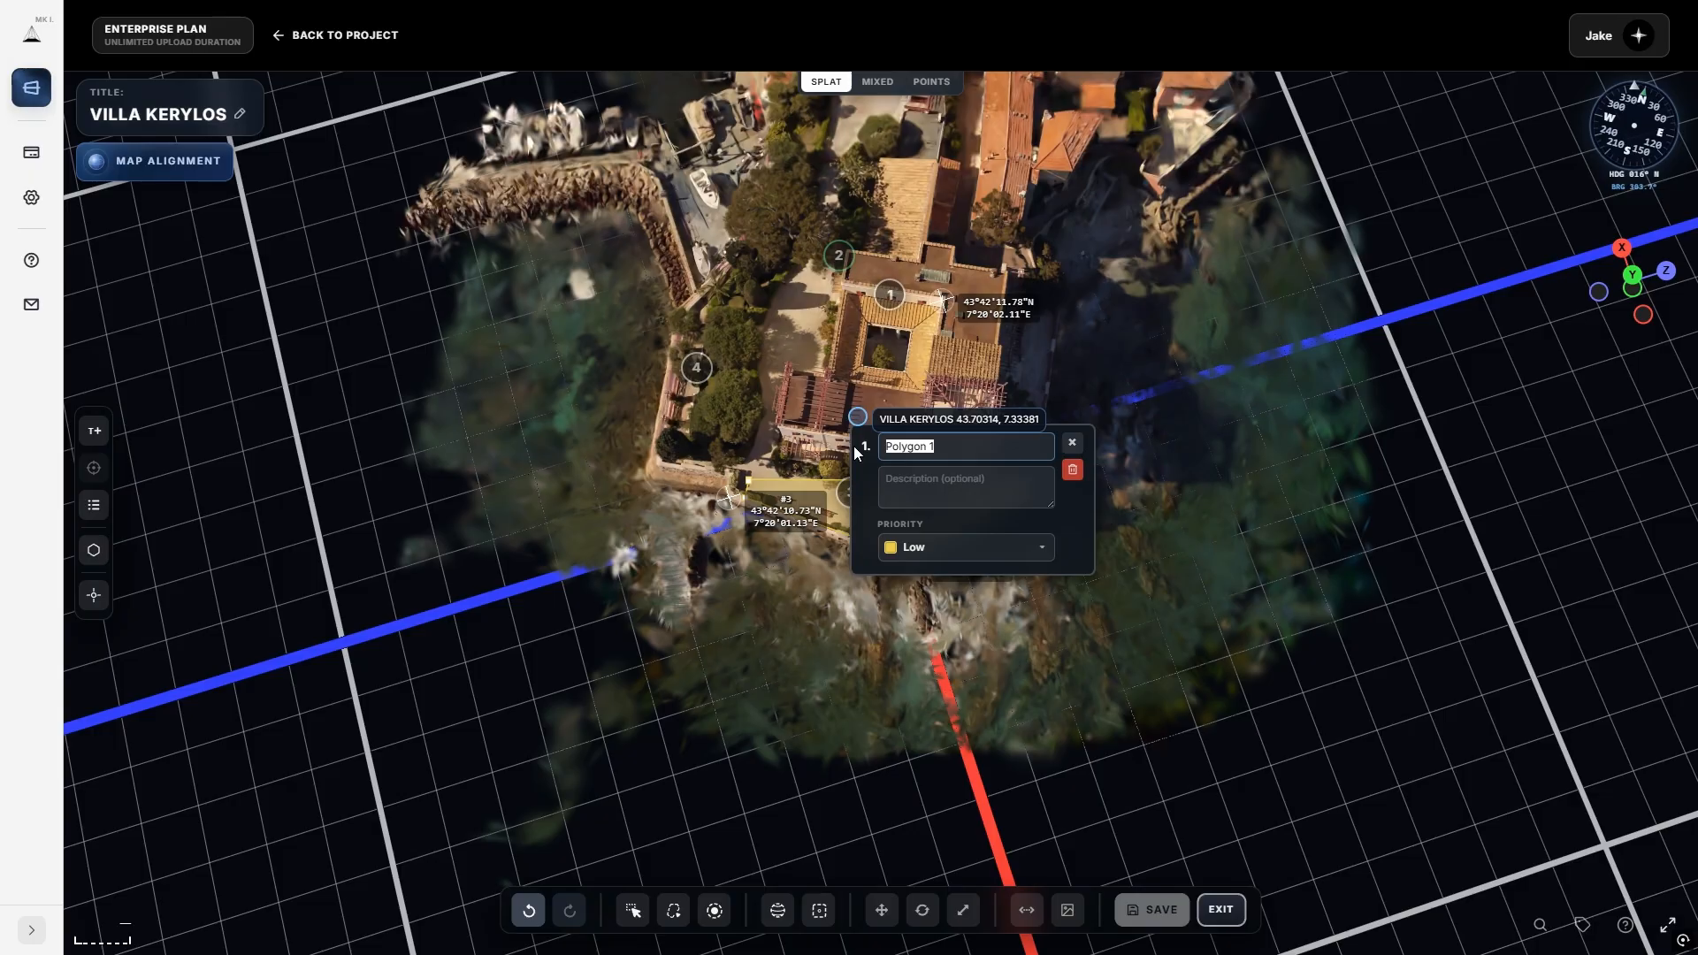
text(3)
click(814, 565)
scroll(814, 565, up, 5)
drag(782, 623, 912, 578)
click(913, 554)
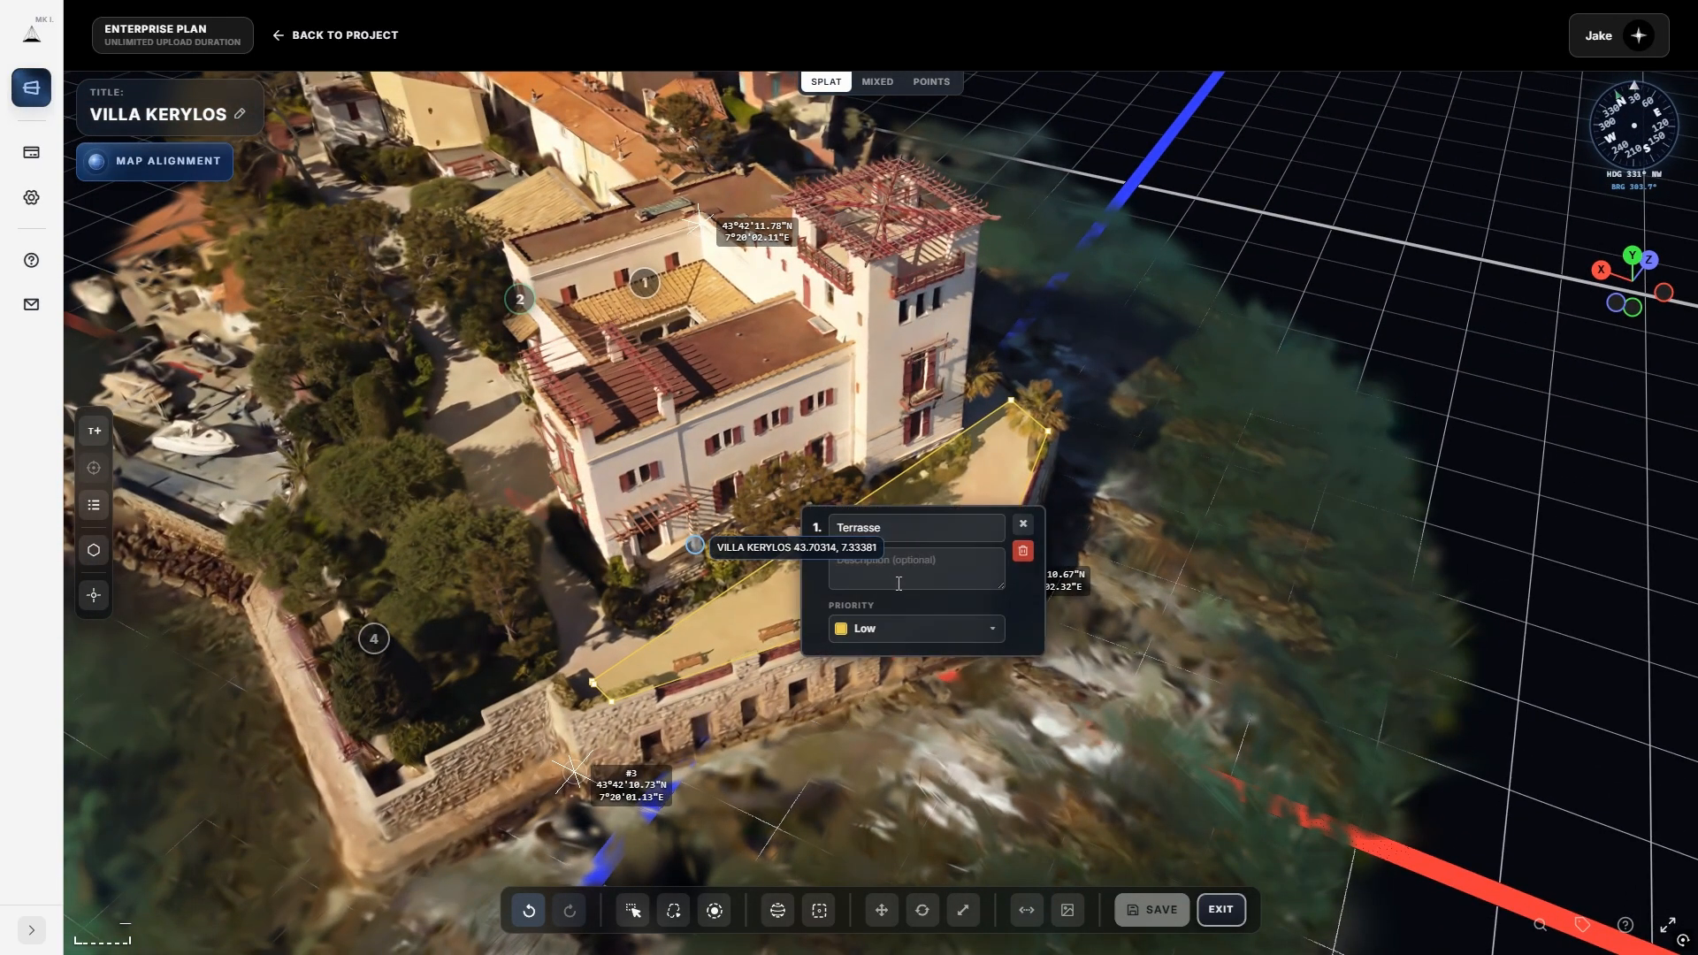
click(833, 738)
click(936, 537)
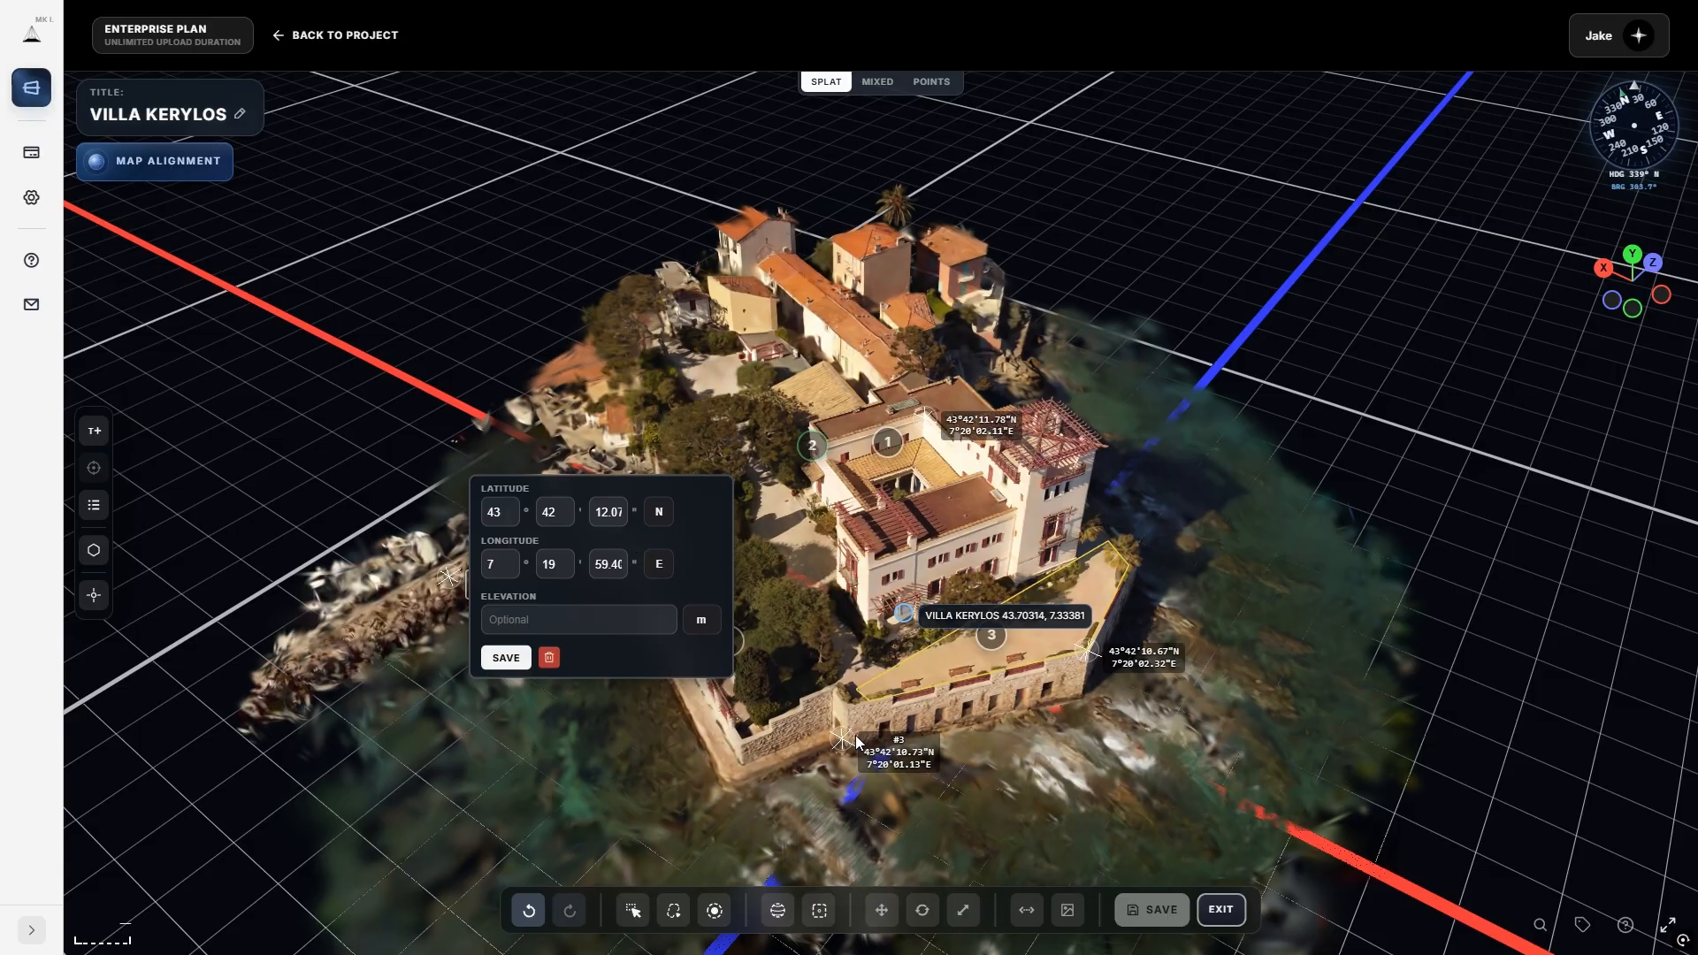
Save the marker at 43°42'12.07"N 7°19'59.40"E and pick the reference-scale tool.
click(506, 657)
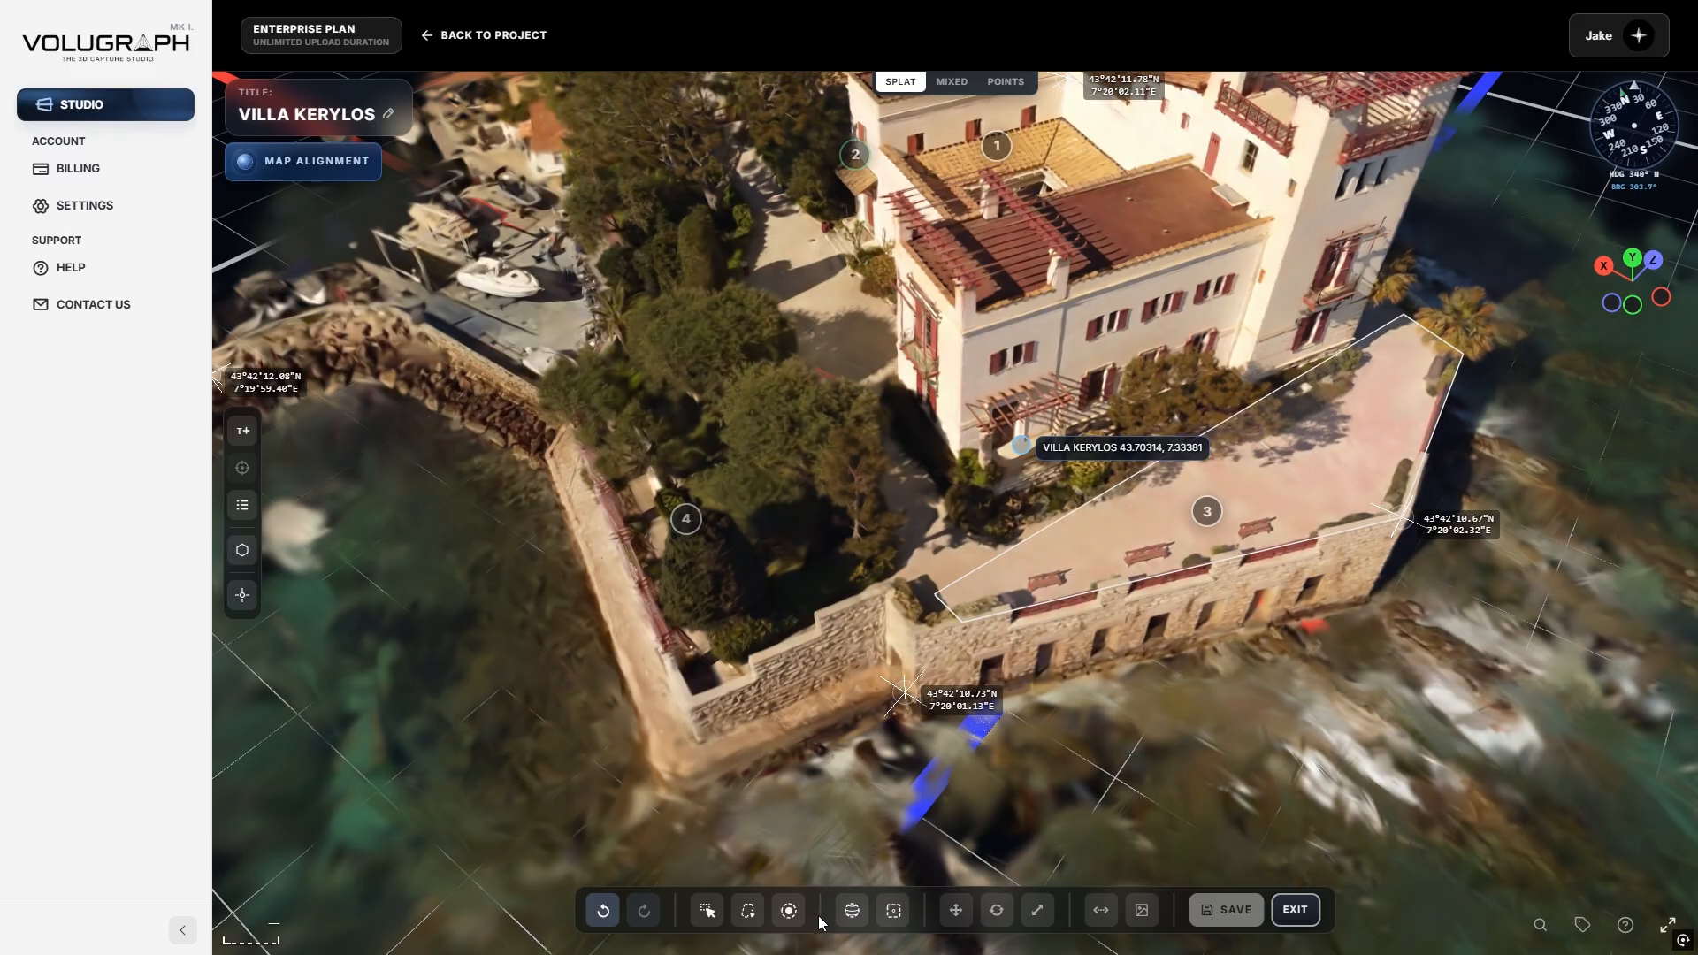
click(1101, 910)
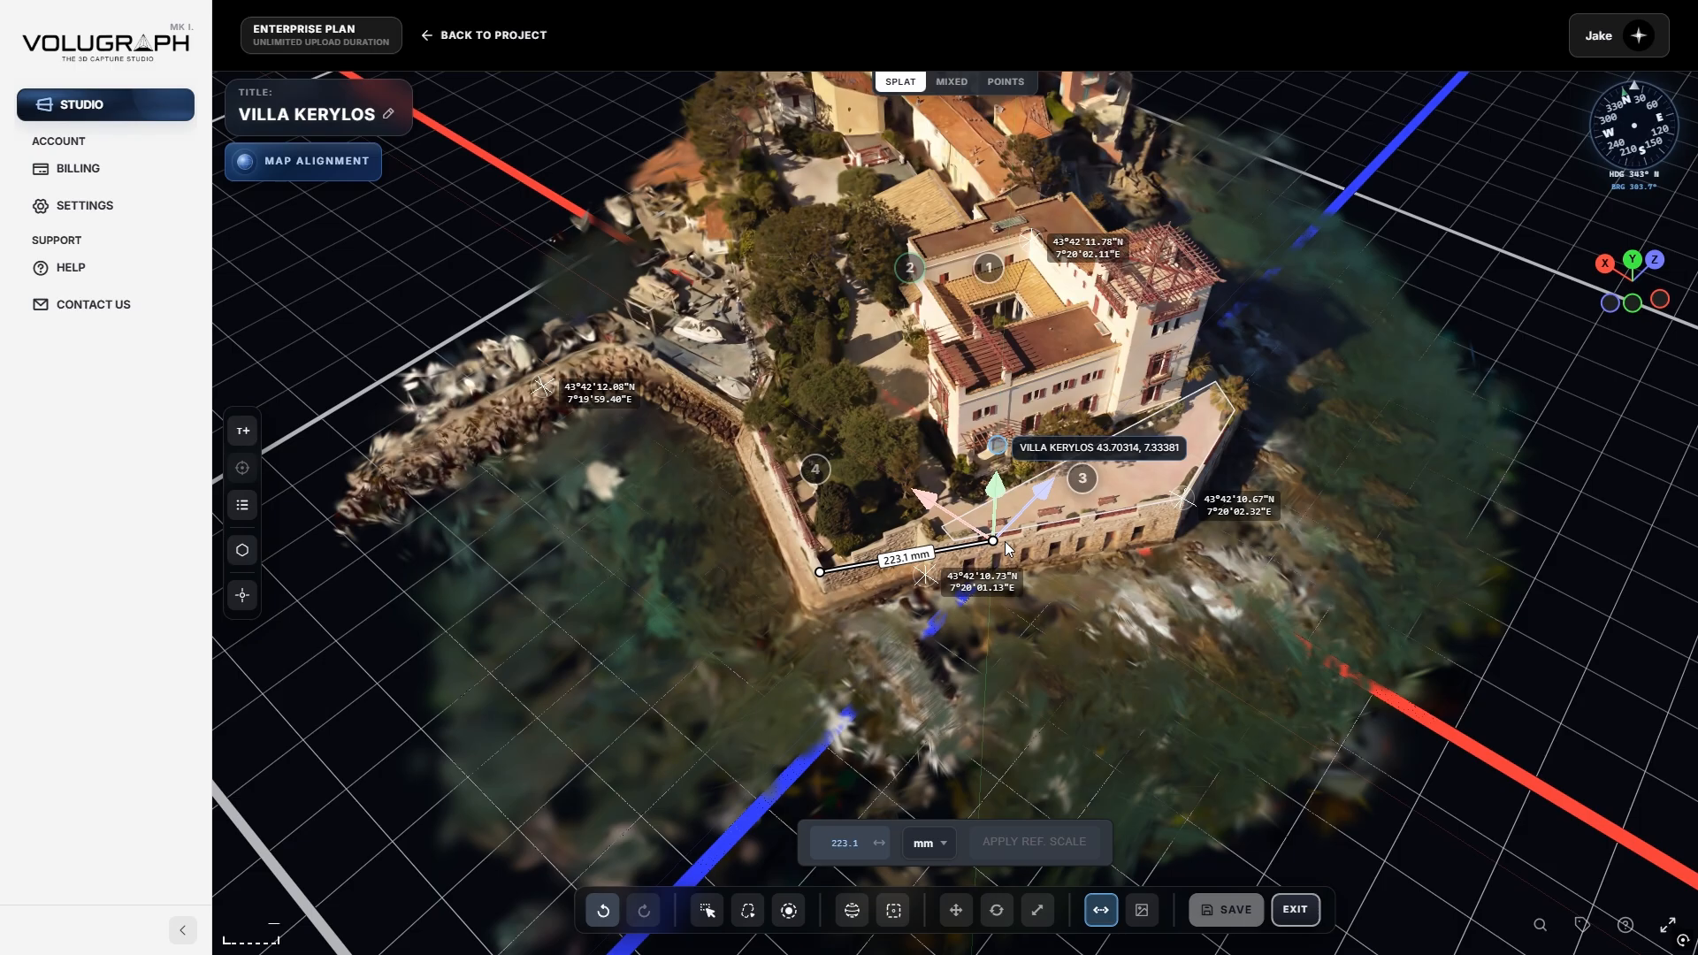
Draw a 471.1 mm reference line along the terrace's front wall and open the Map Alignment summary.
click(820, 572)
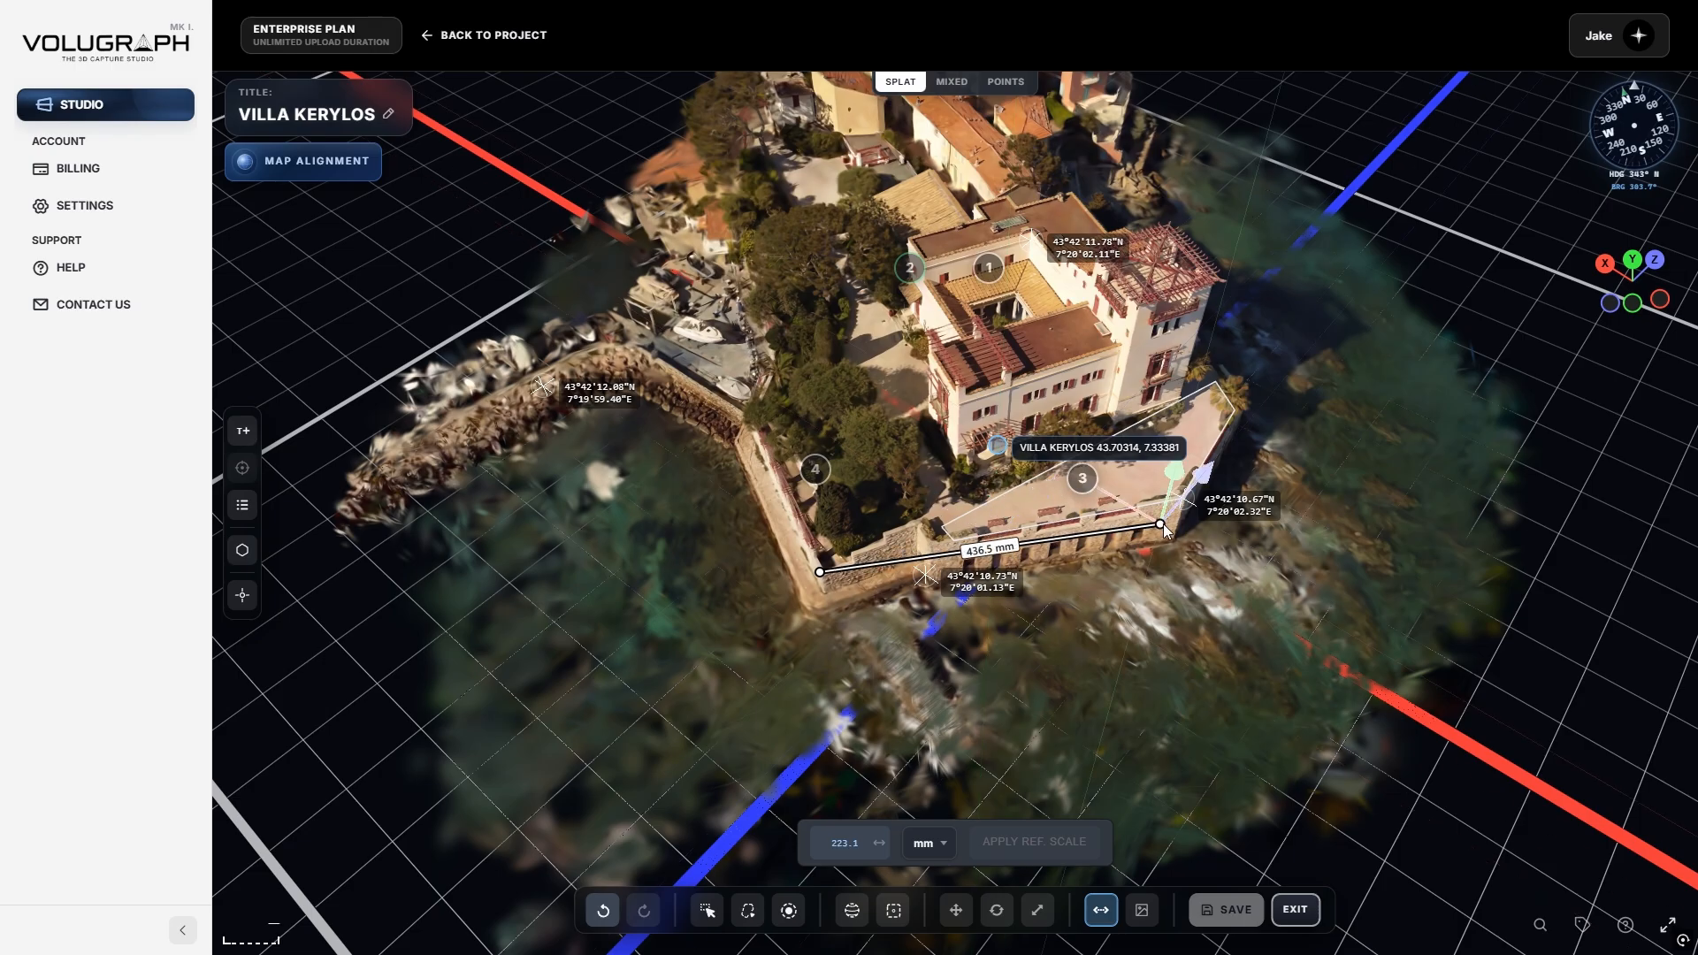
click(1181, 506)
drag(1223, 455, 1227, 451)
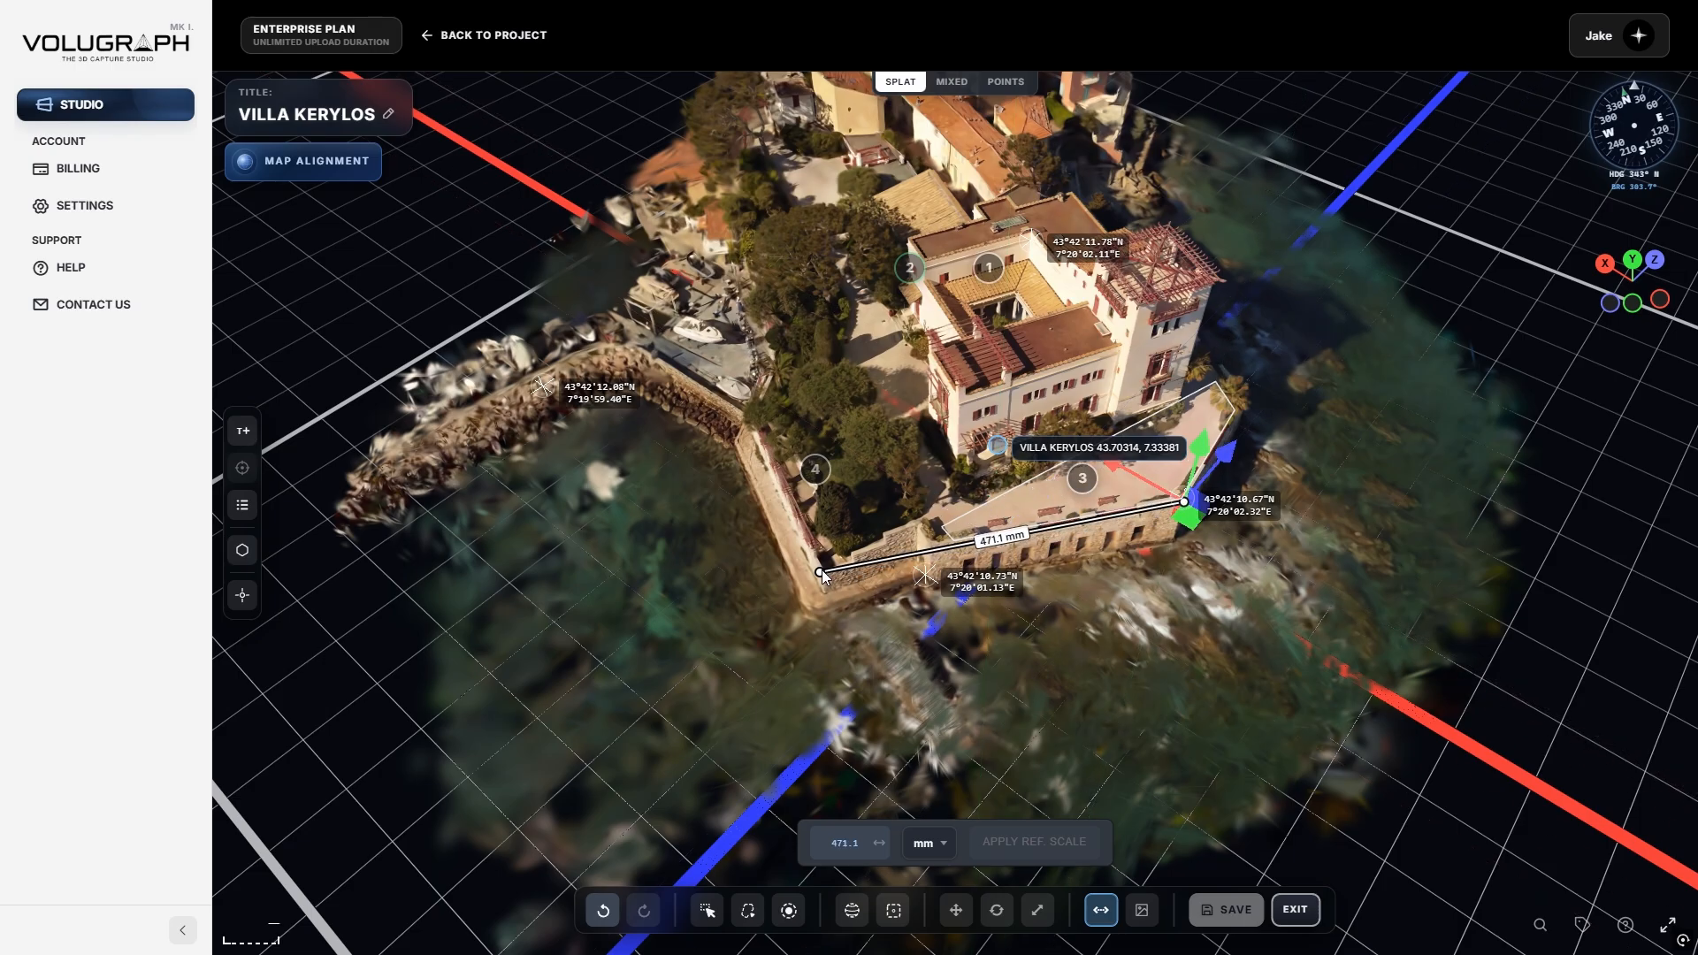
click(820, 573)
scroll(1072, 657, up, 2)
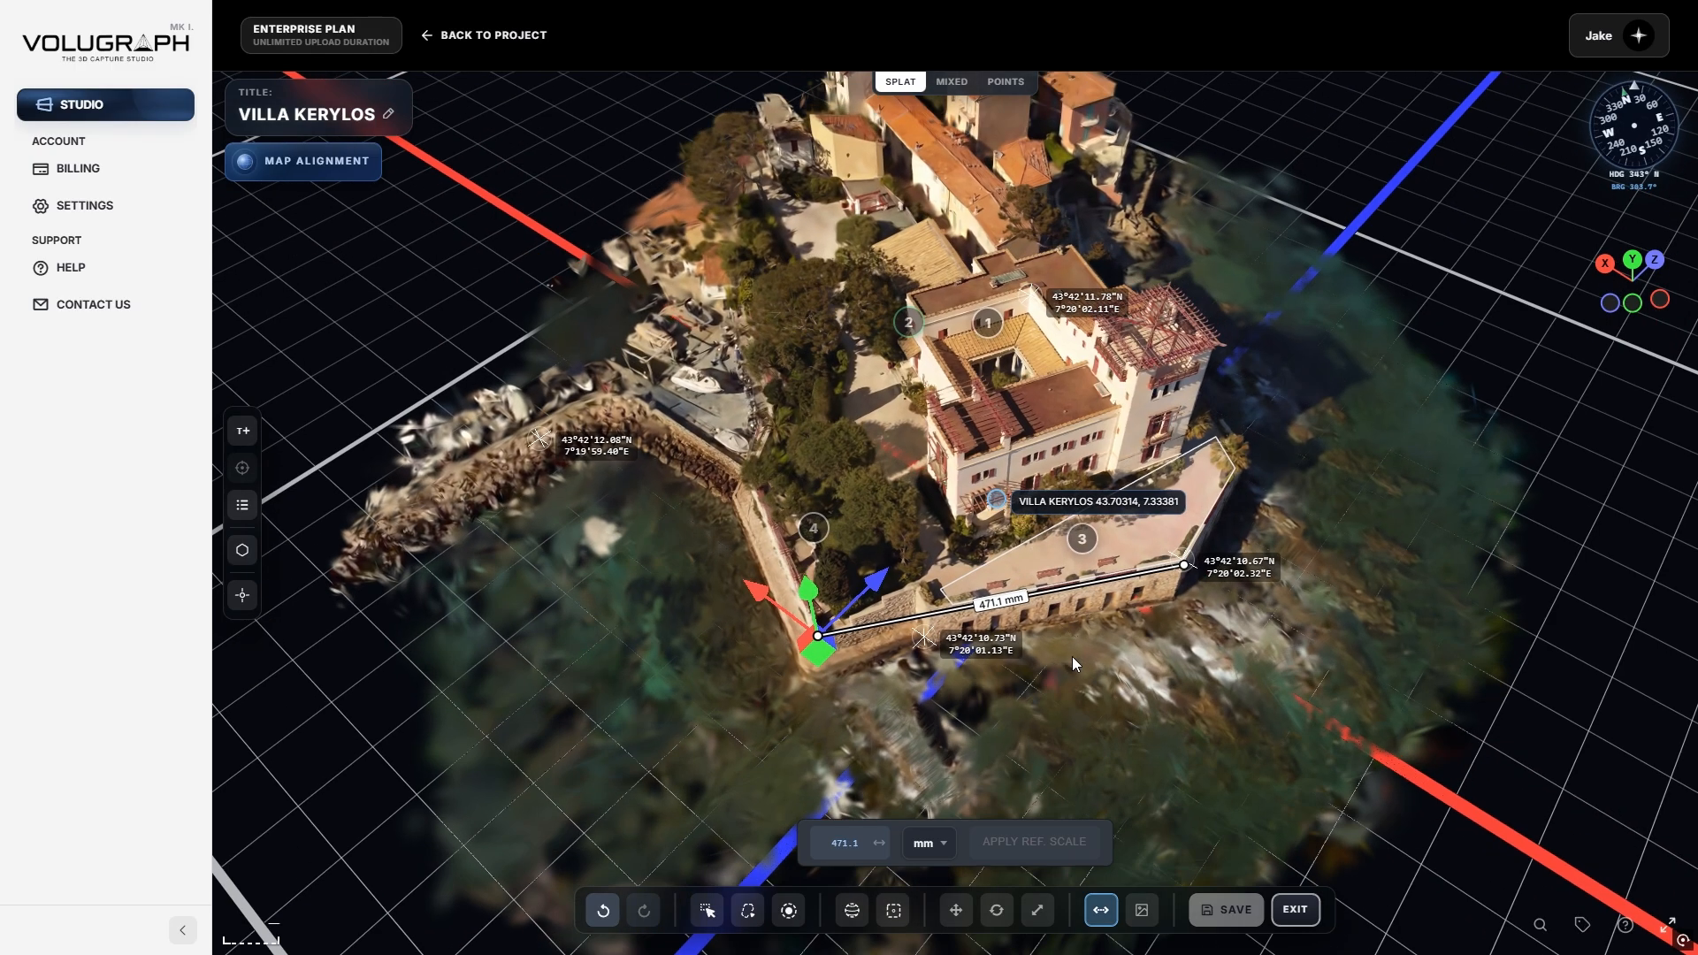
scroll(952, 650, up, 5)
scroll(958, 653, down, 5)
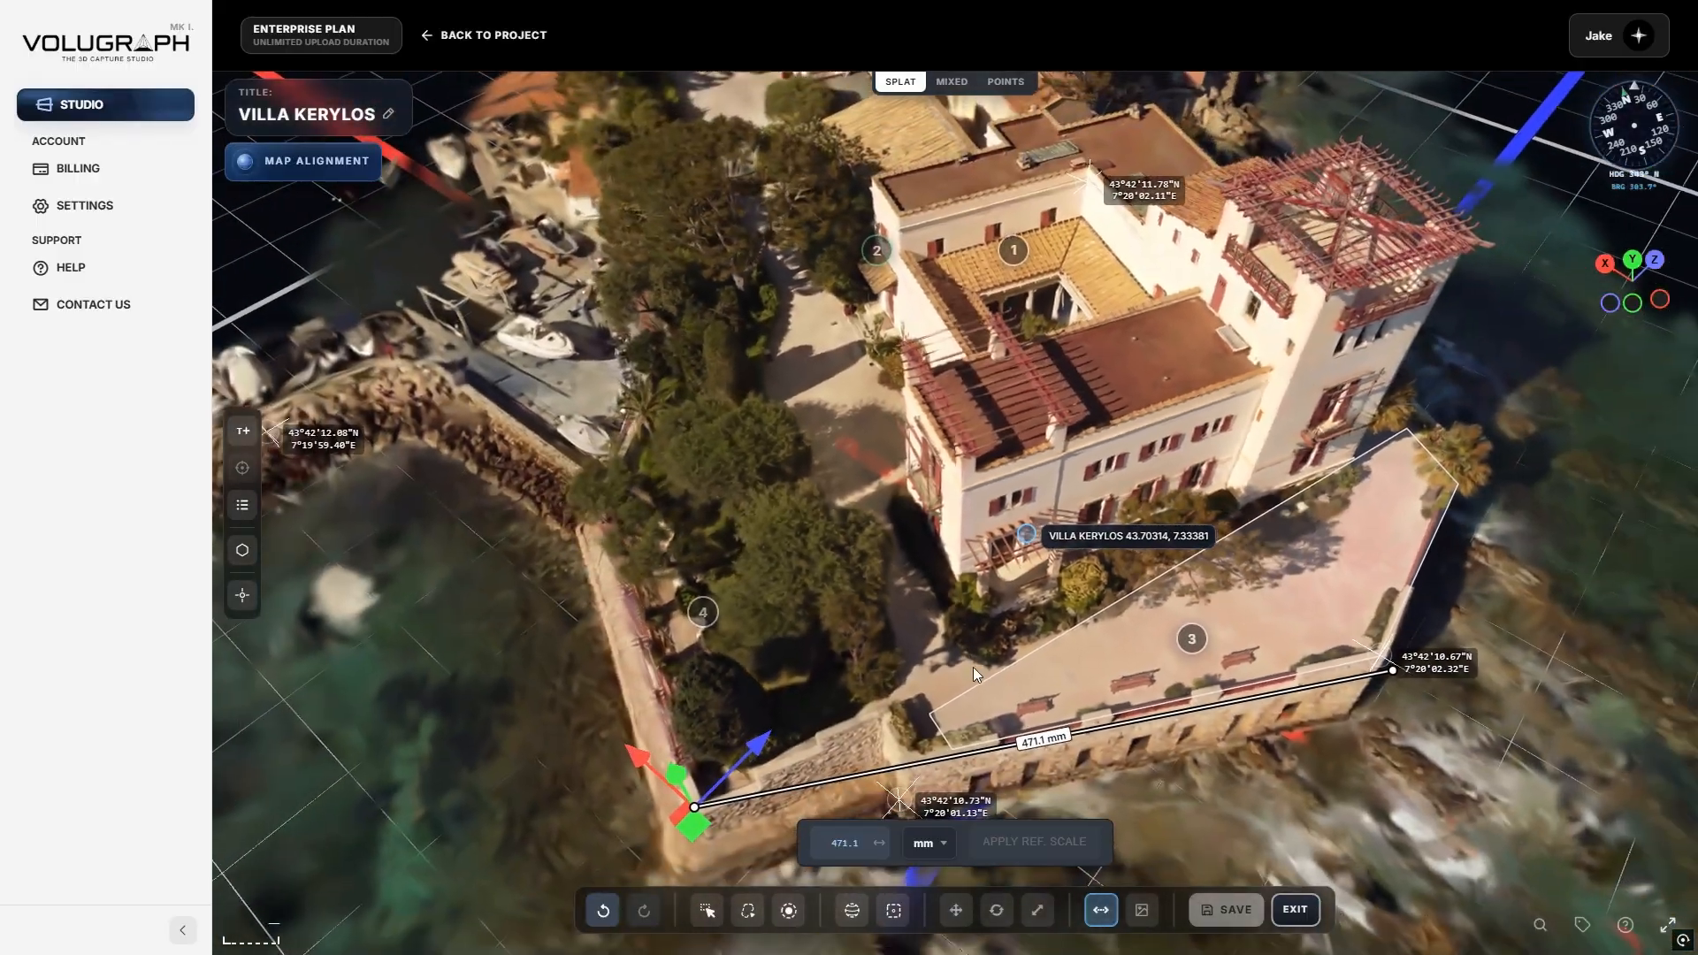
scroll(899, 730, down, 5)
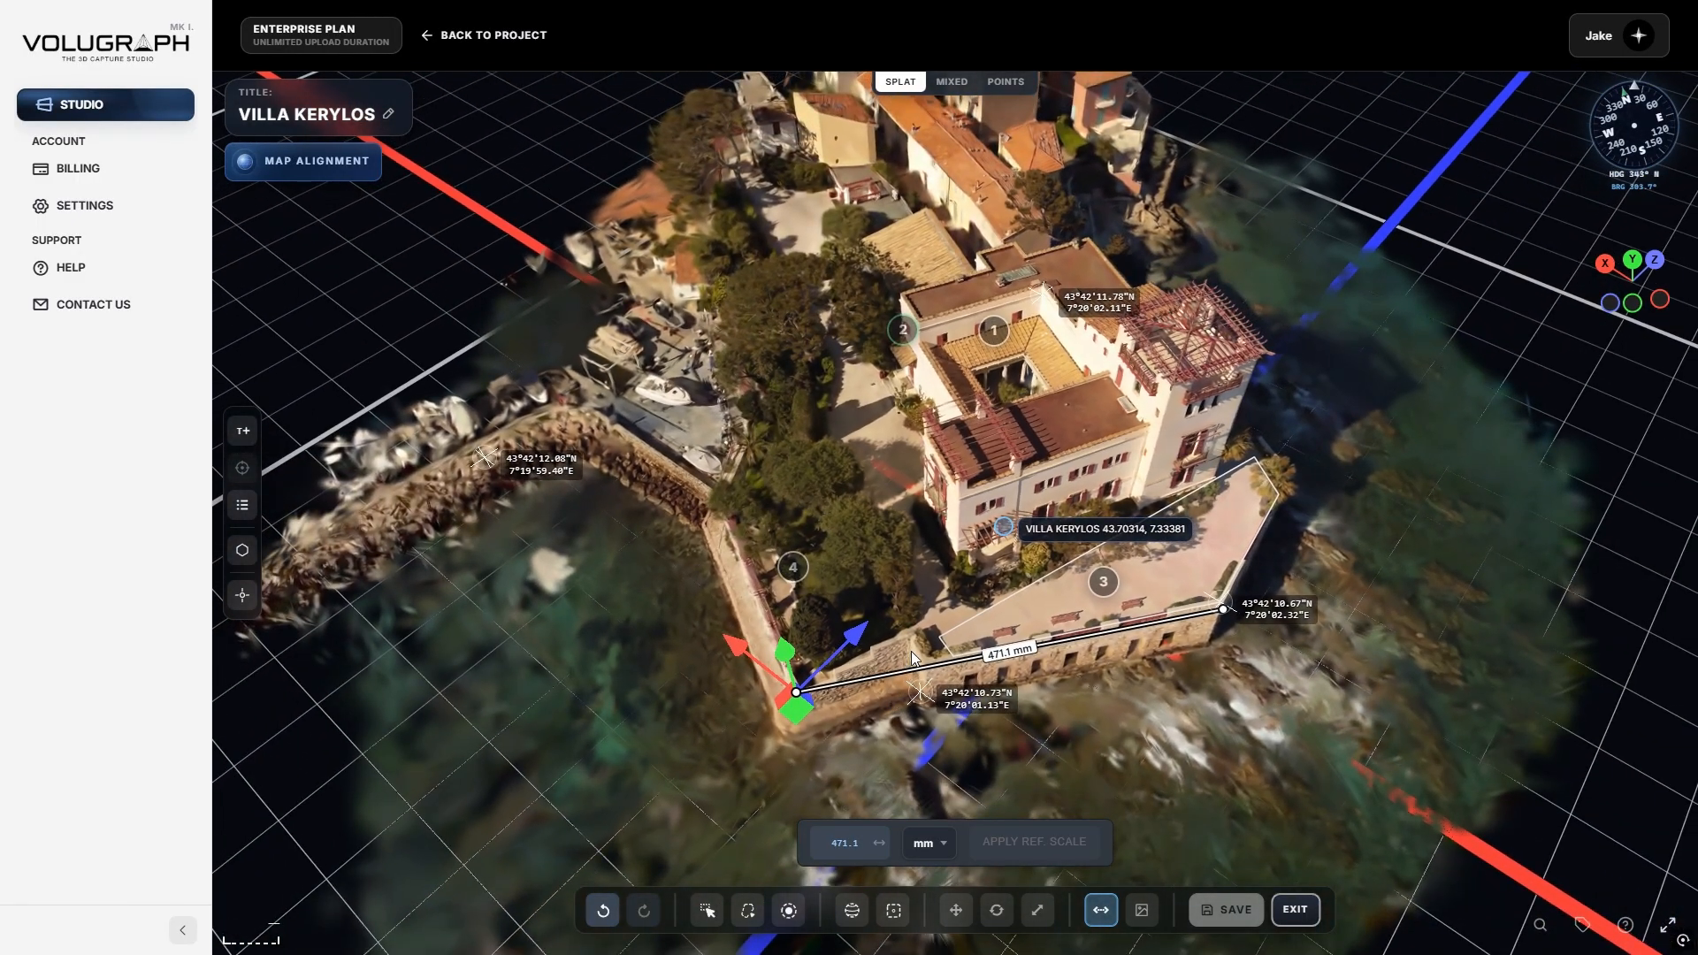
scroll(915, 671, up, 5)
scroll(899, 713, up, 3)
scroll(893, 714, down, 3)
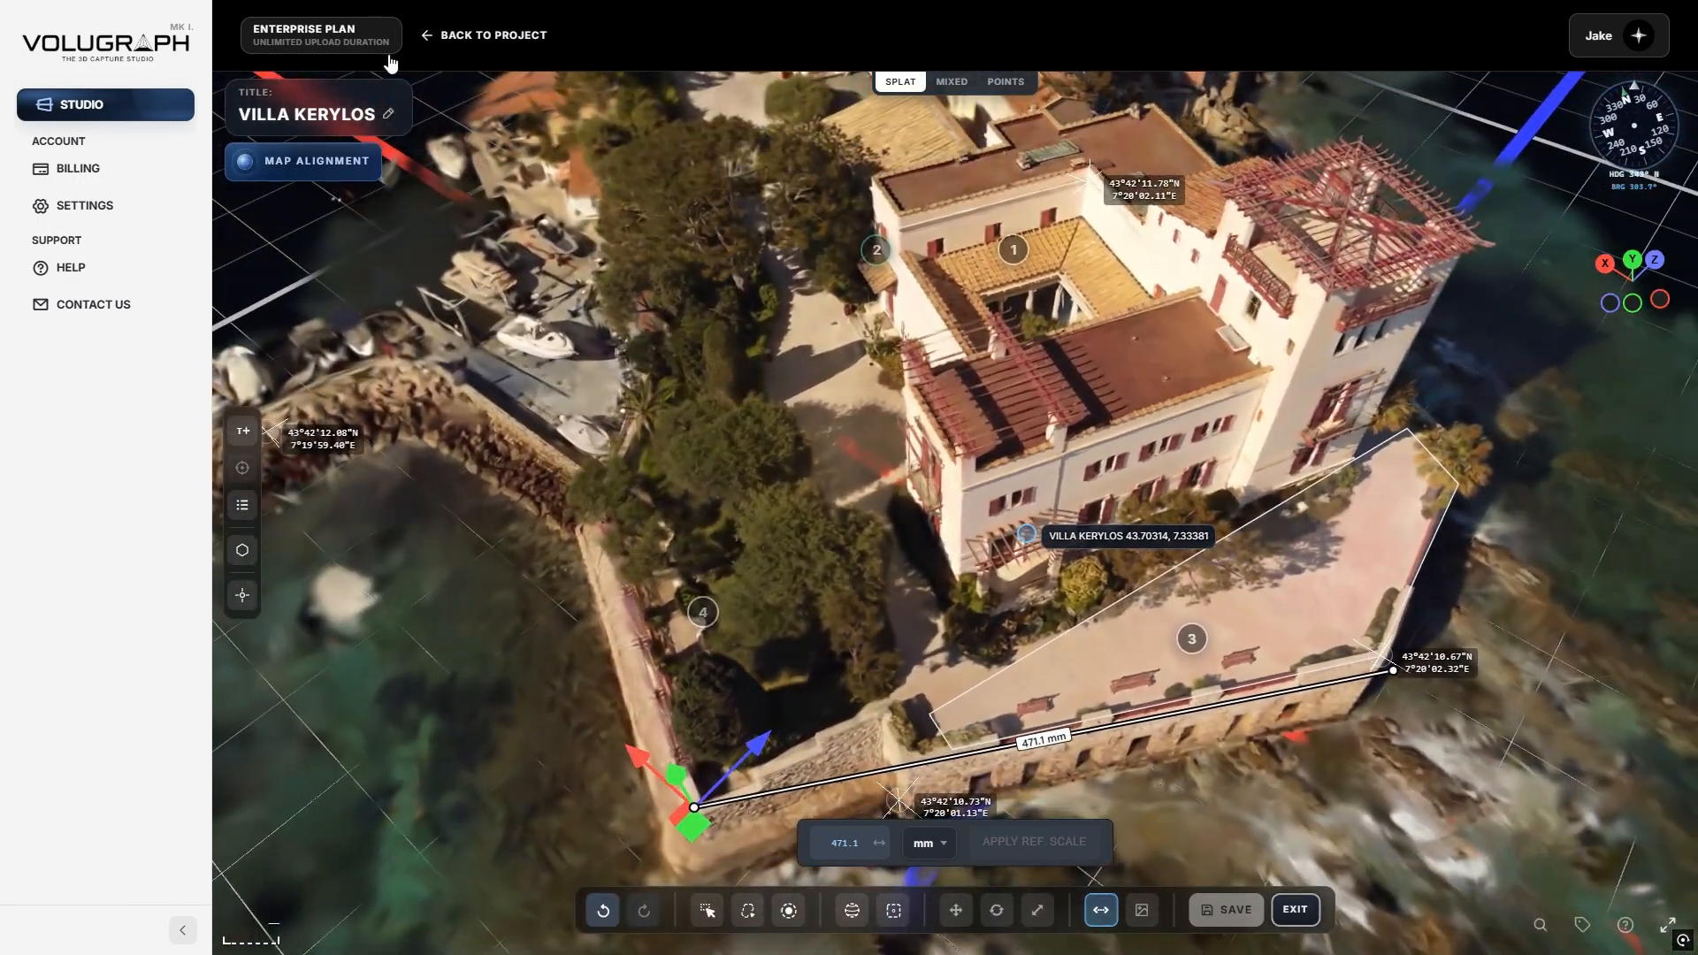
click(371, 162)
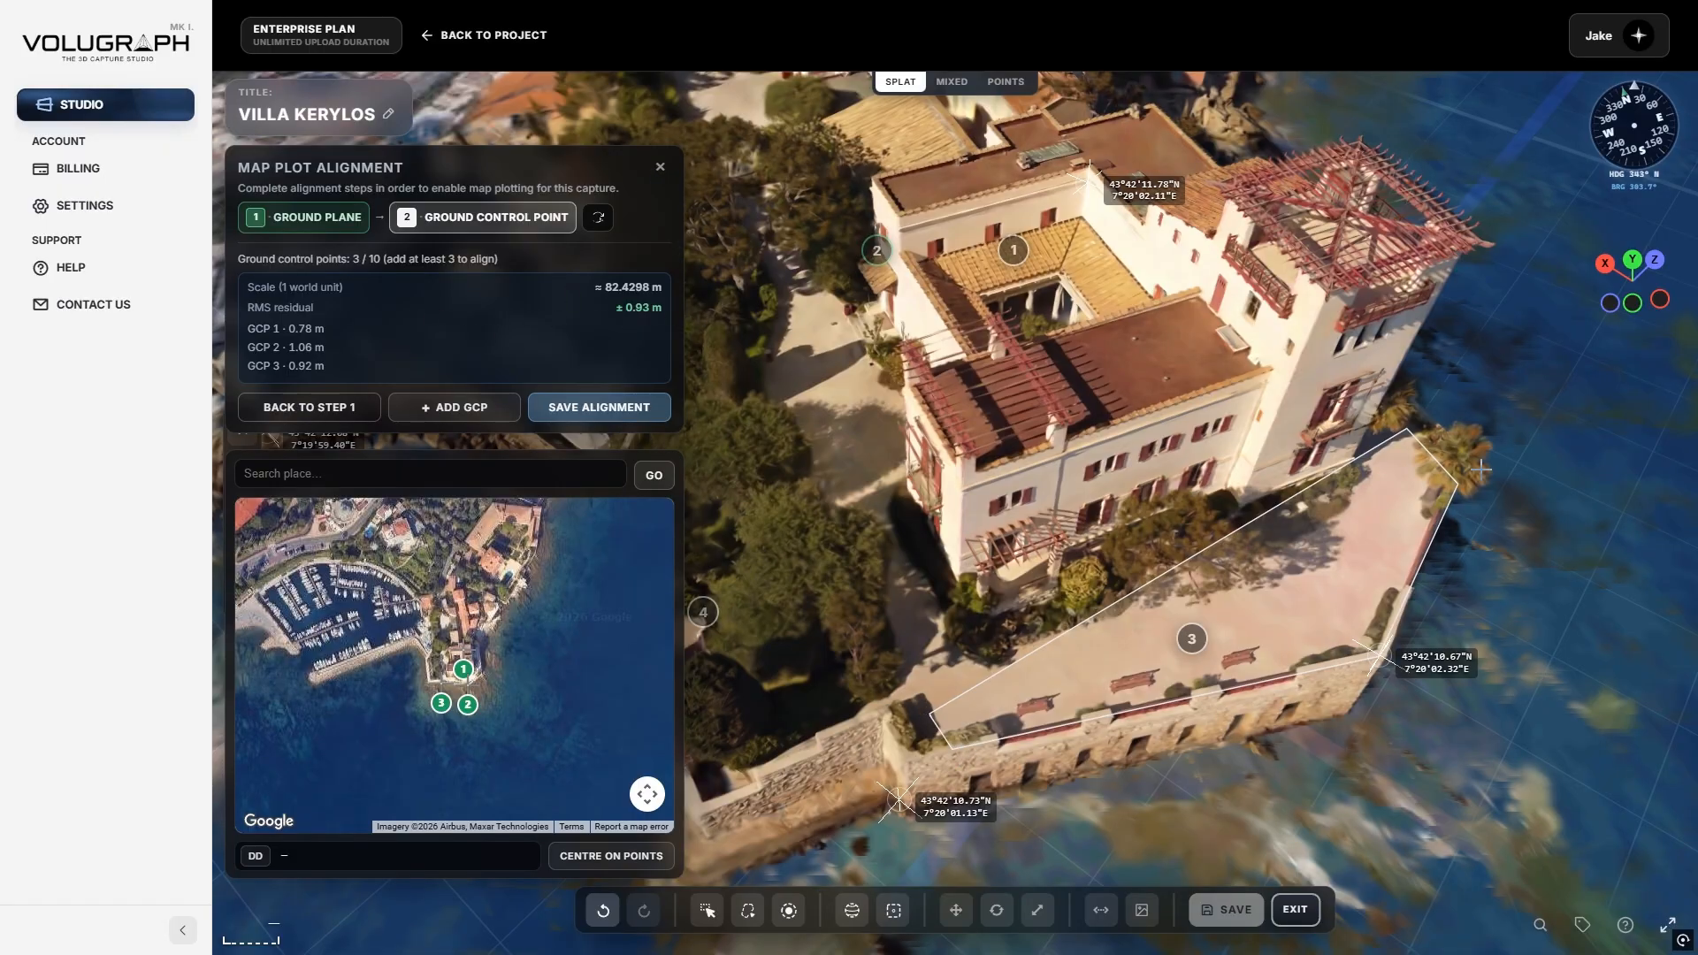
Set the reference length to 21.2 metres and apply it as the capture's scale.
click(660, 168)
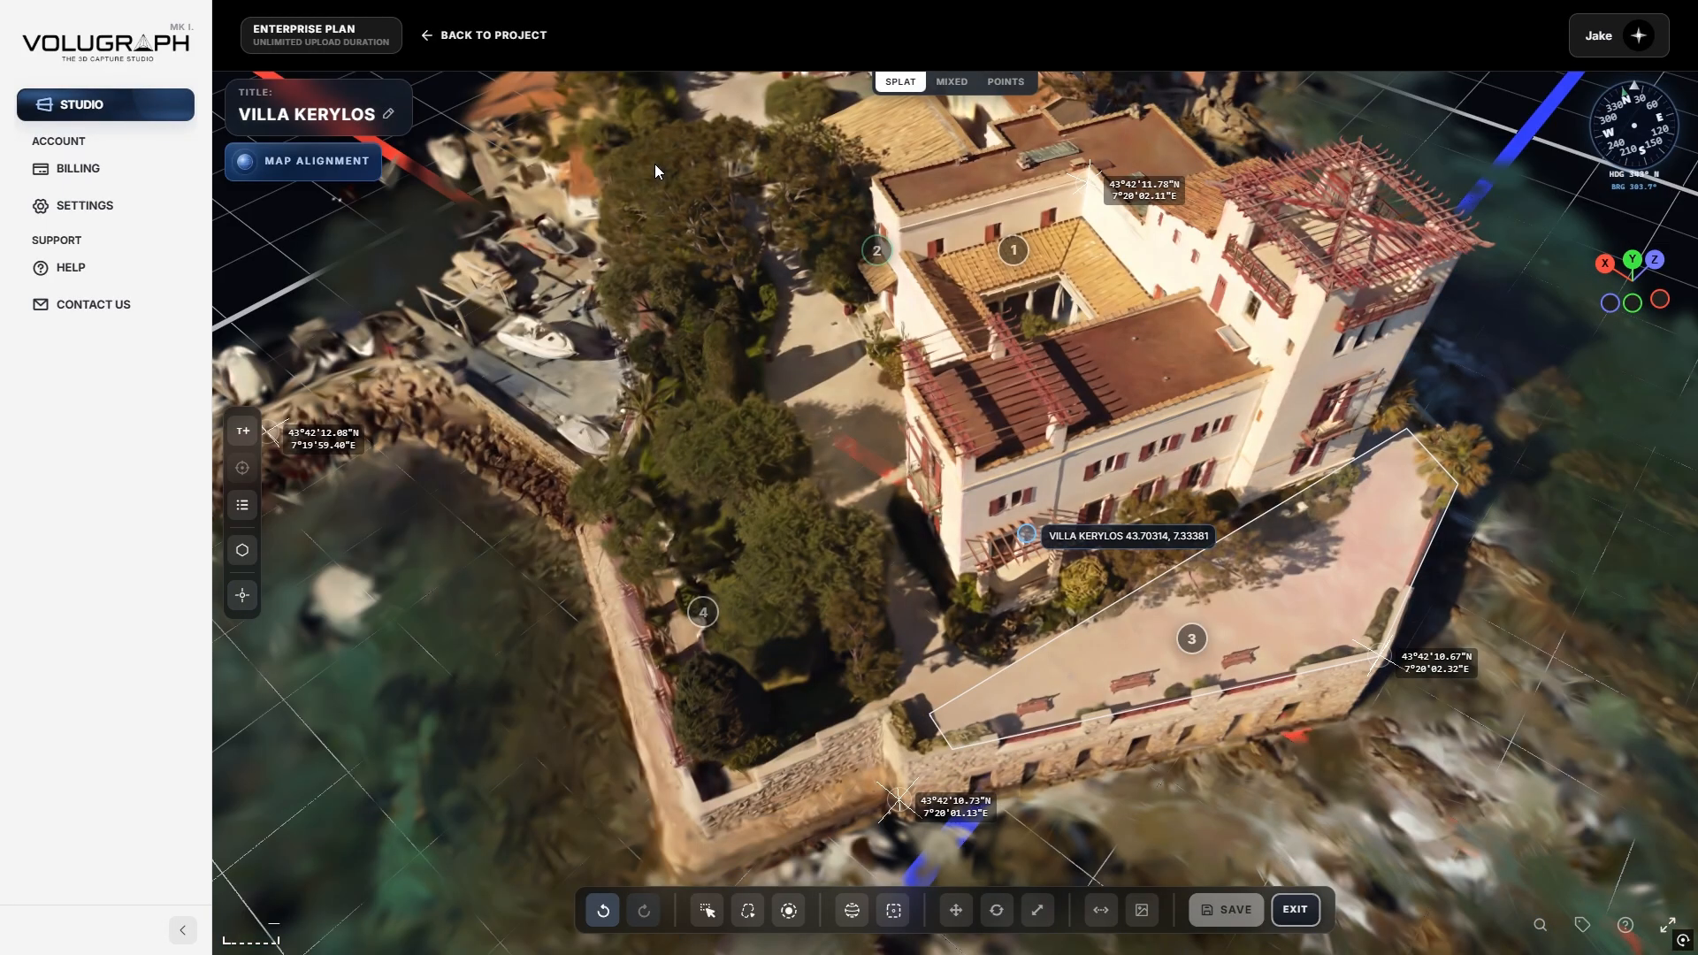
click(1100, 910)
click(931, 845)
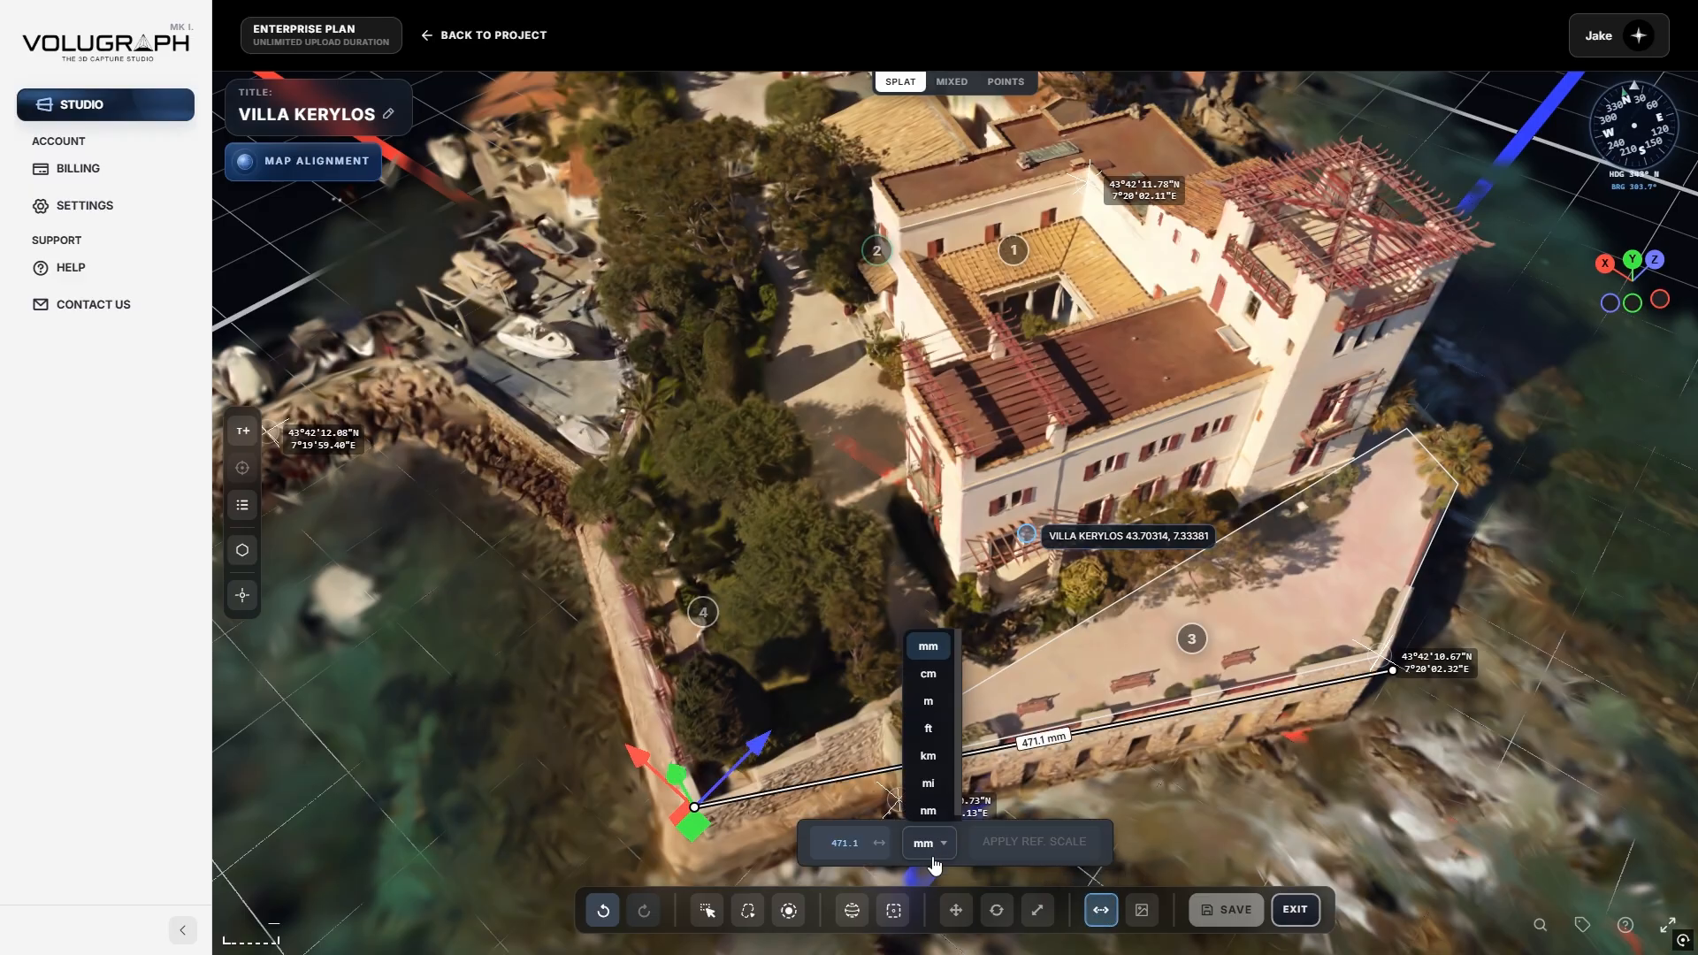
click(927, 706)
scroll(1038, 761, down, 5)
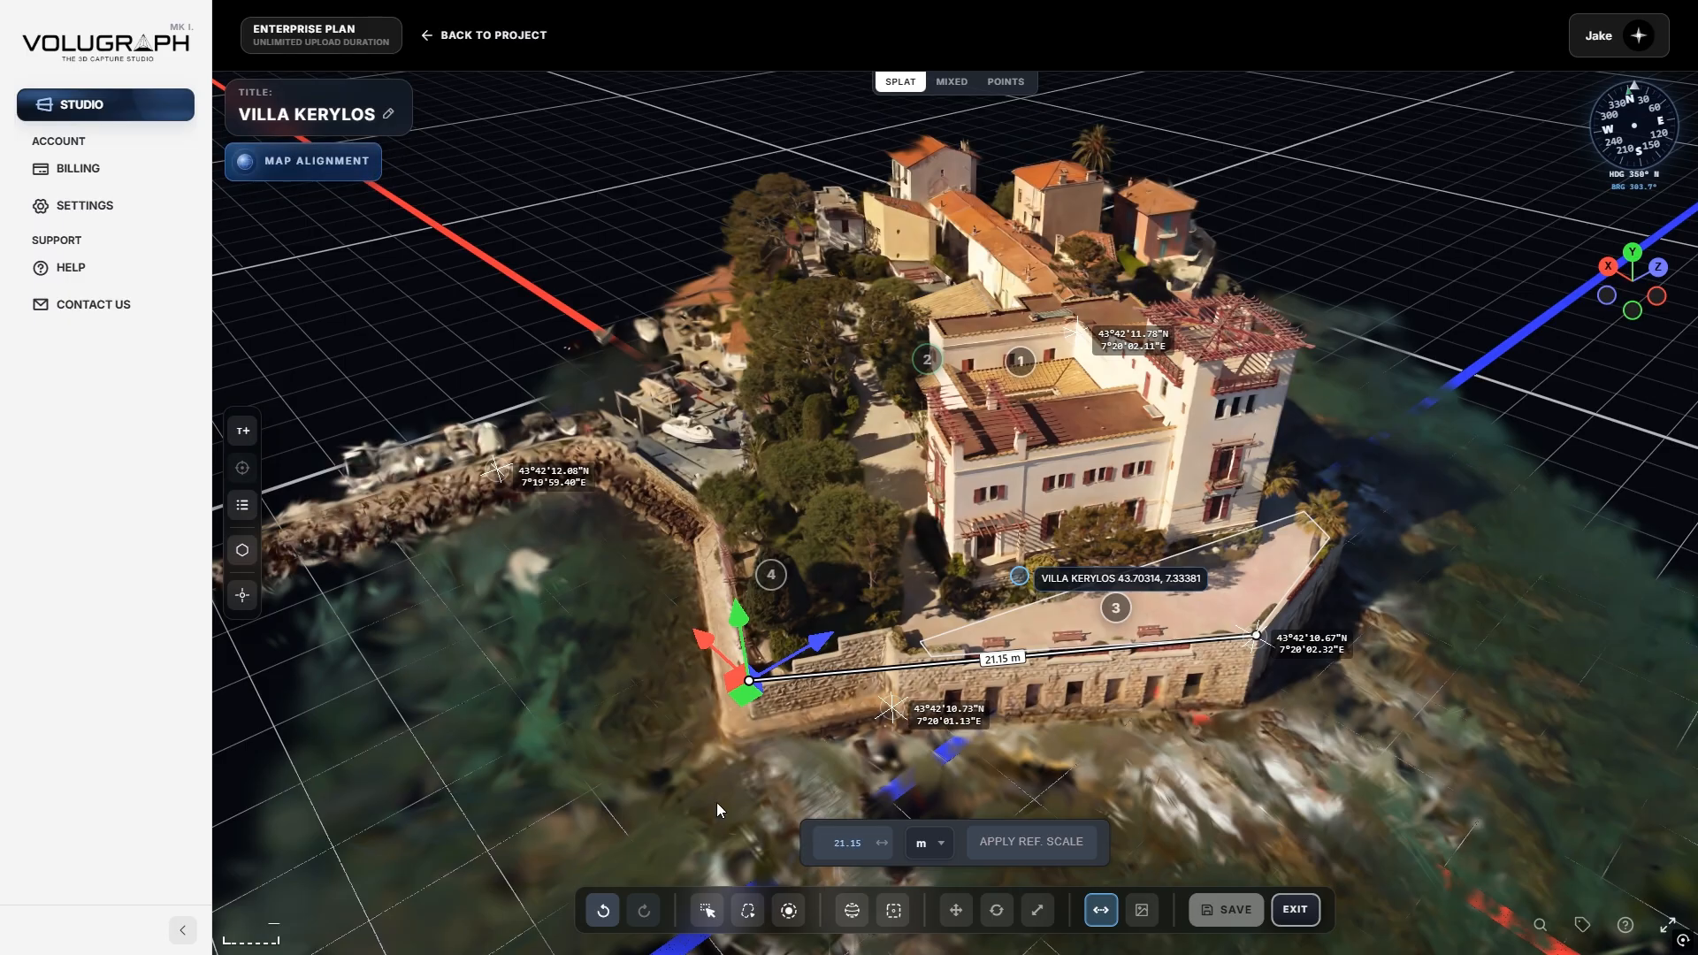
drag(881, 846, 886, 846)
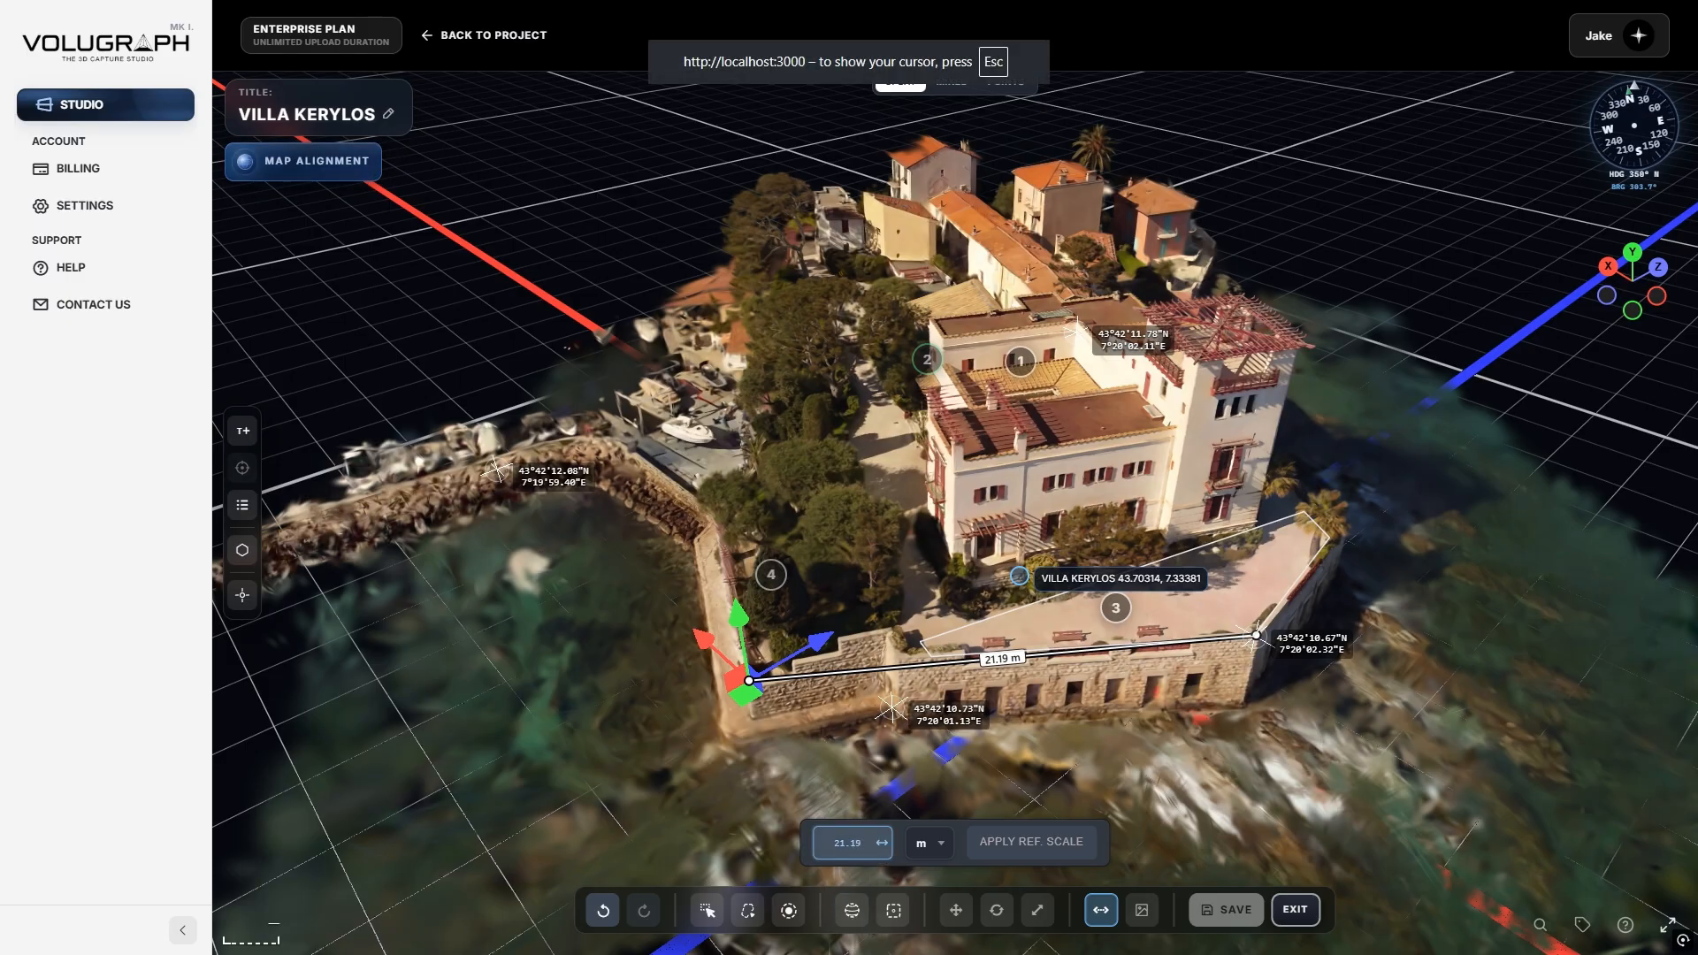
drag(885, 845, 885, 842)
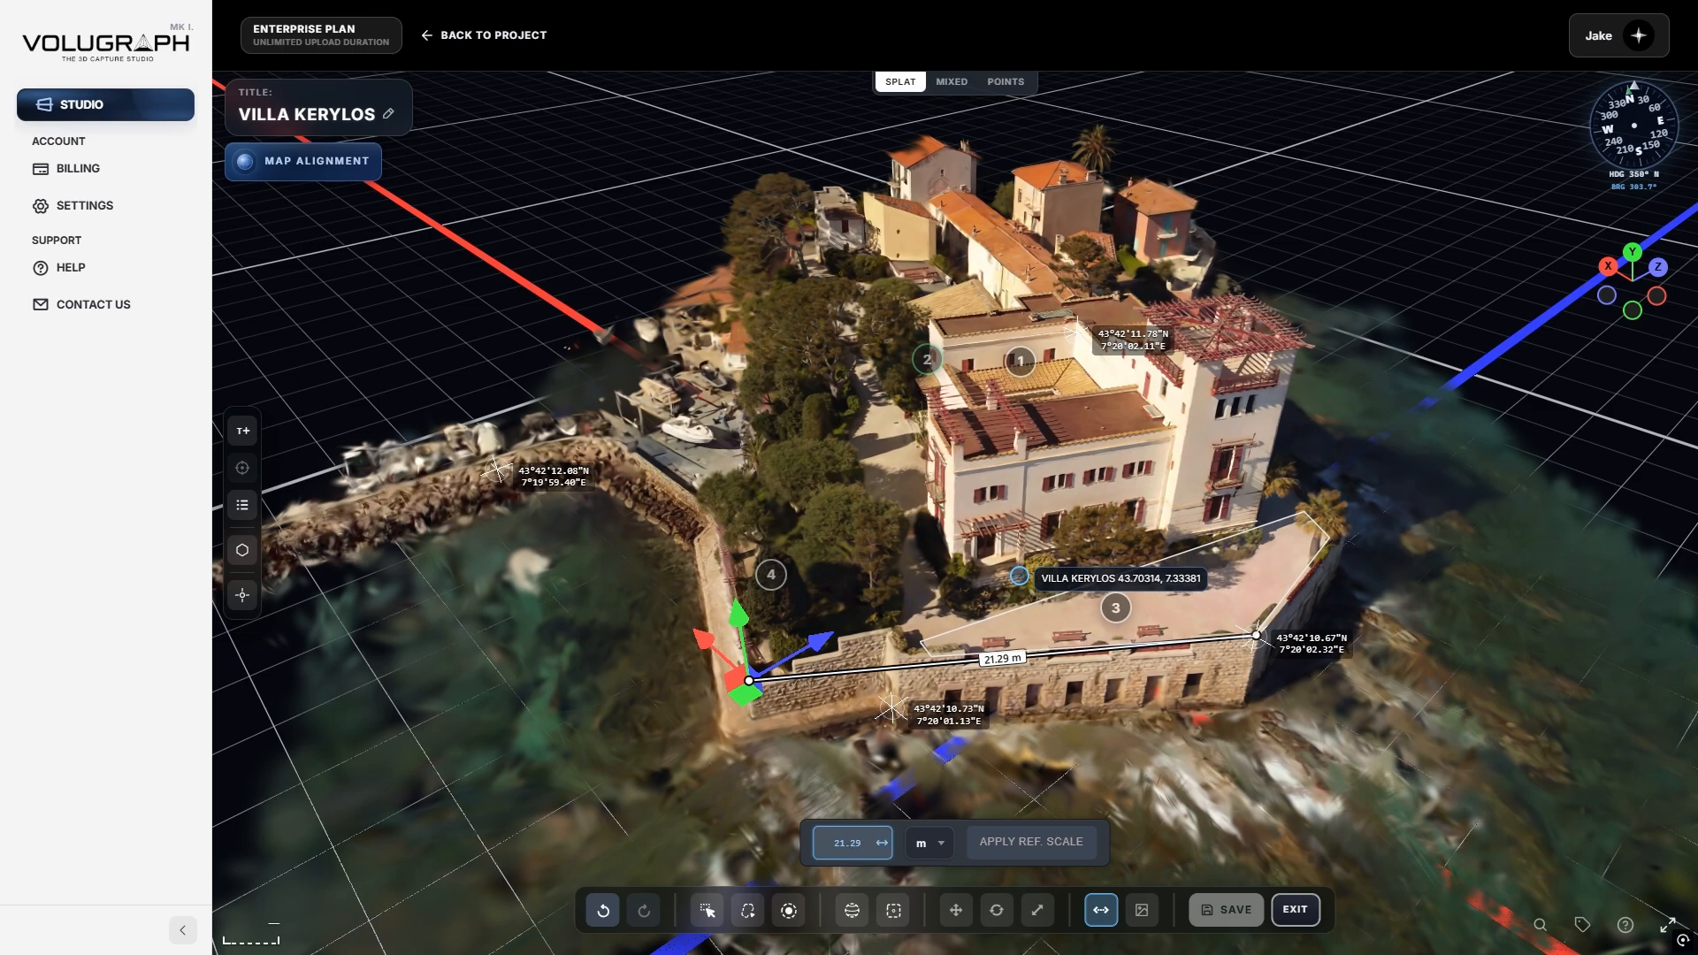
click(922, 844)
click(966, 801)
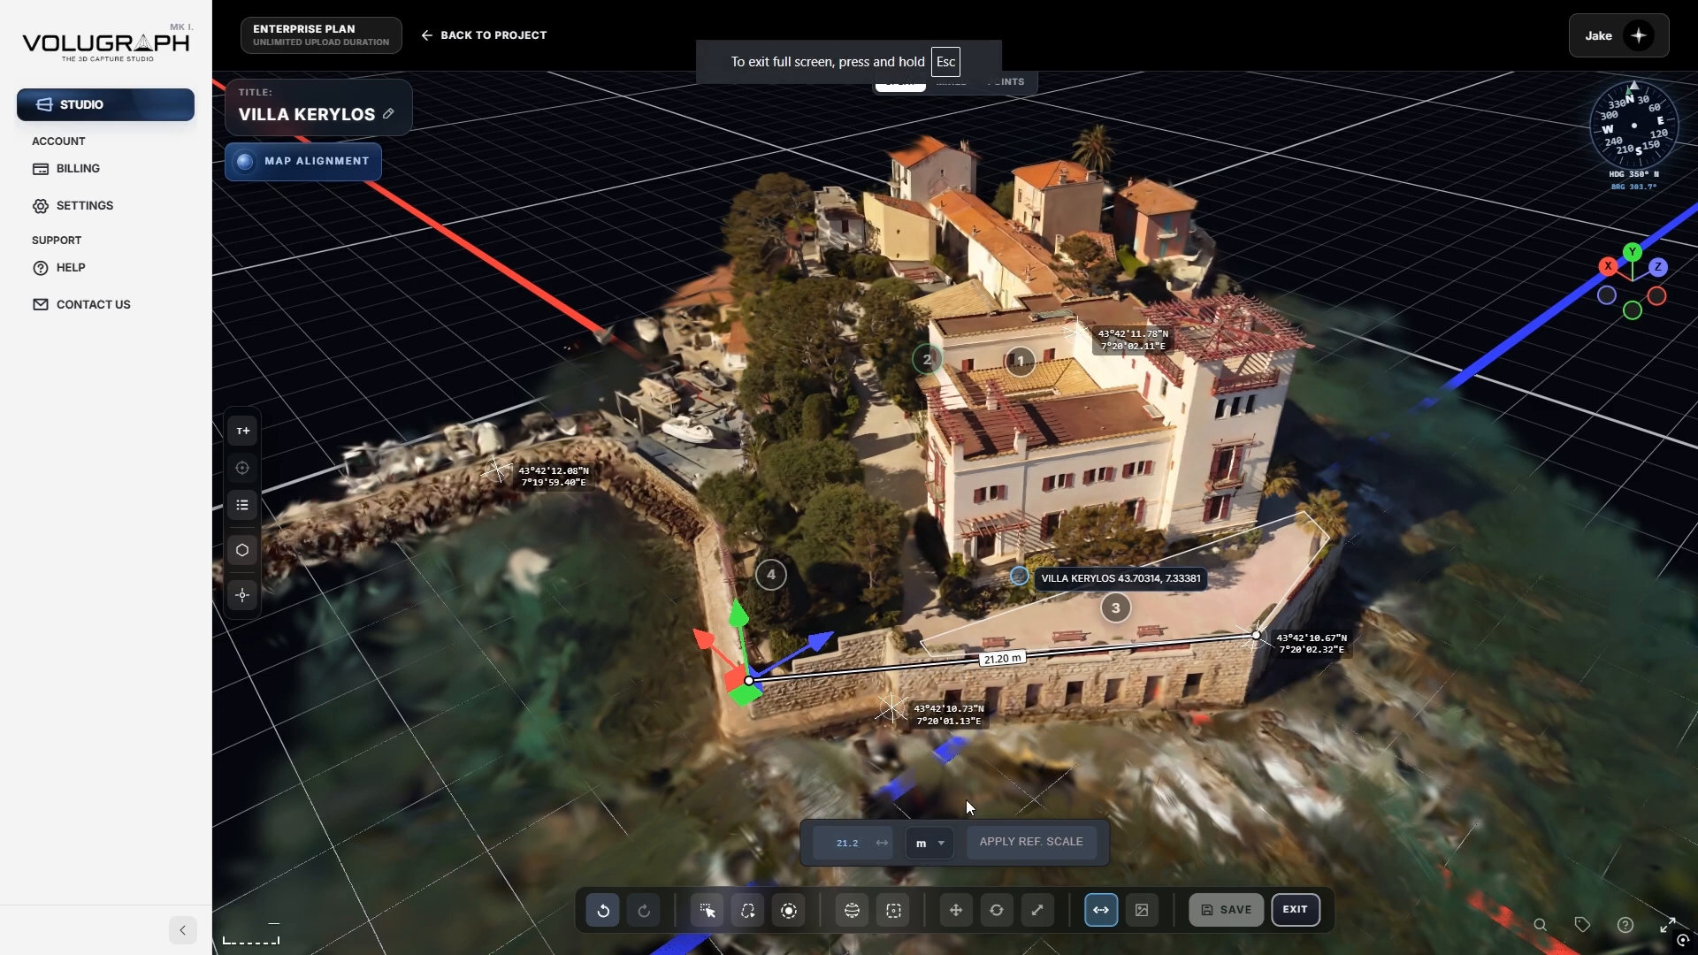
click(1011, 846)
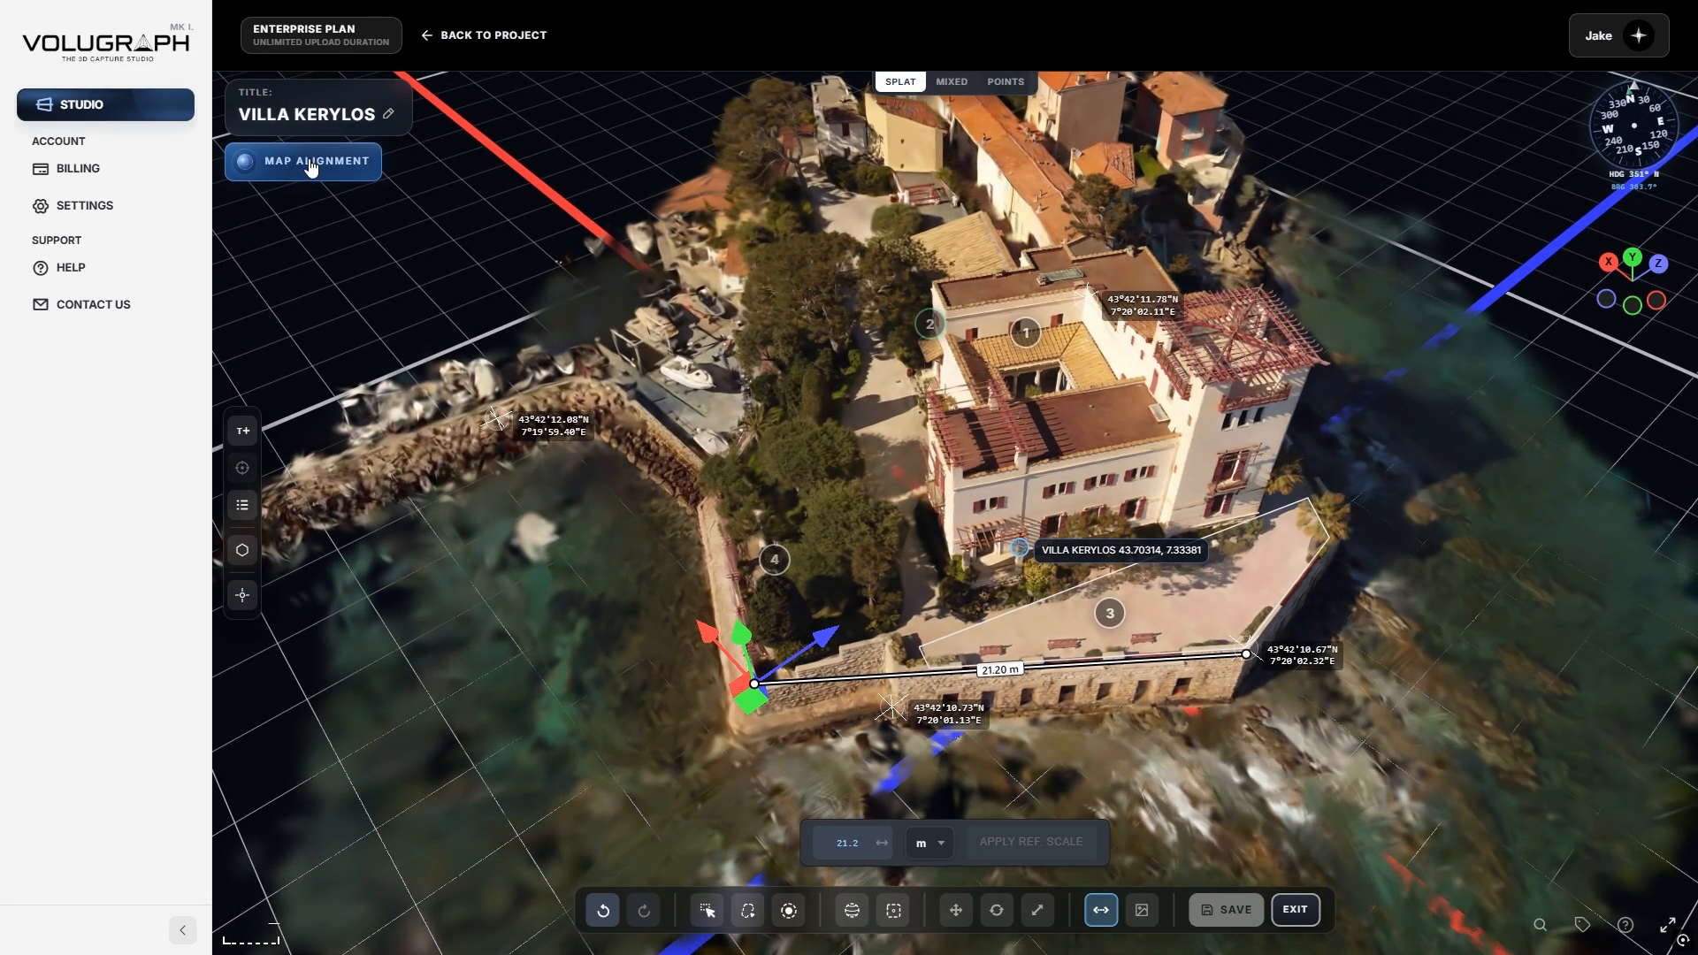
Save the three-point map alignment at 43.70314, 7.33381 and show the 21.20 m measurement.
click(309, 164)
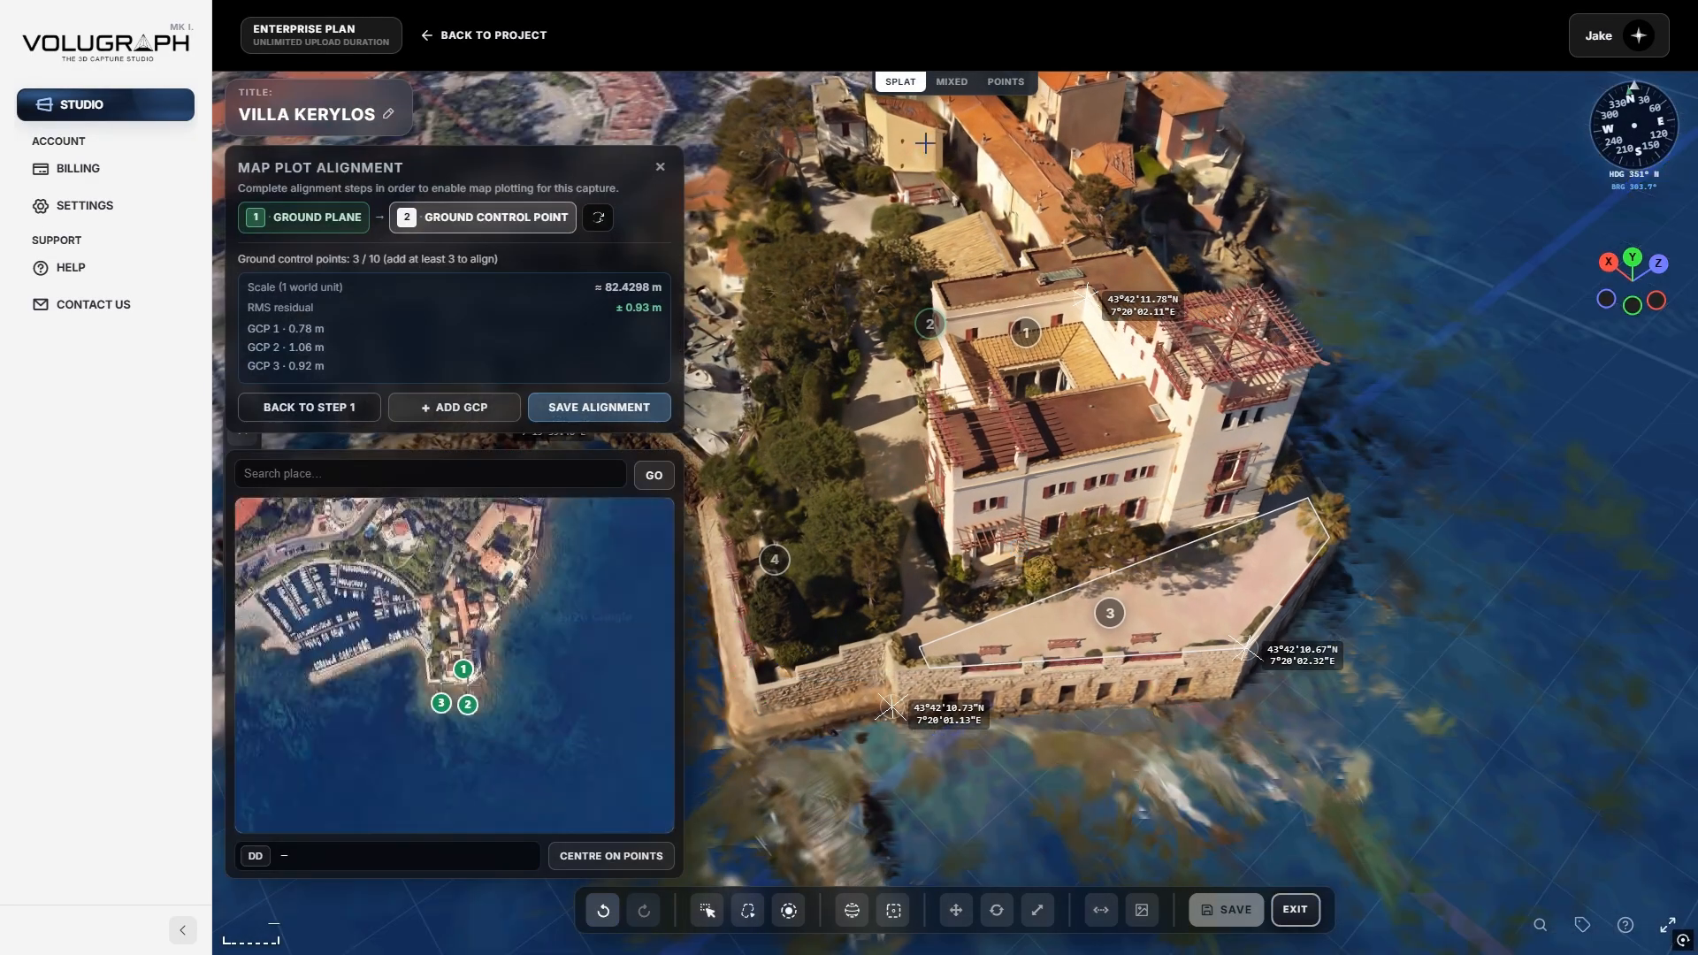
click(669, 167)
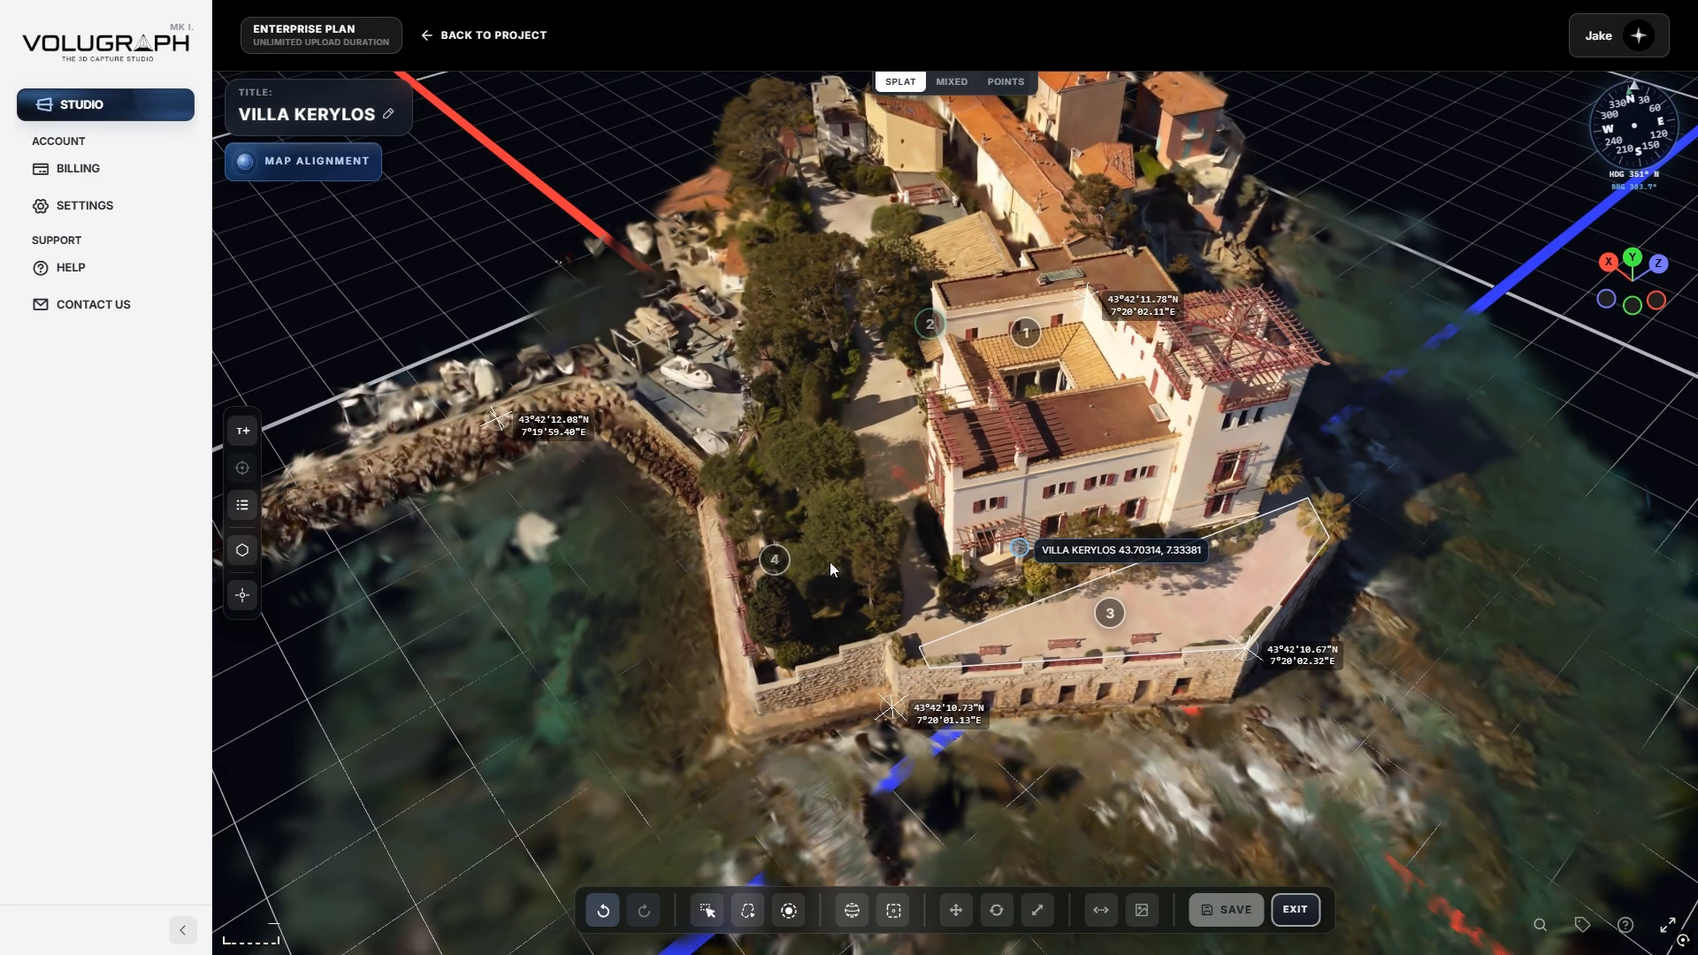
click(1100, 910)
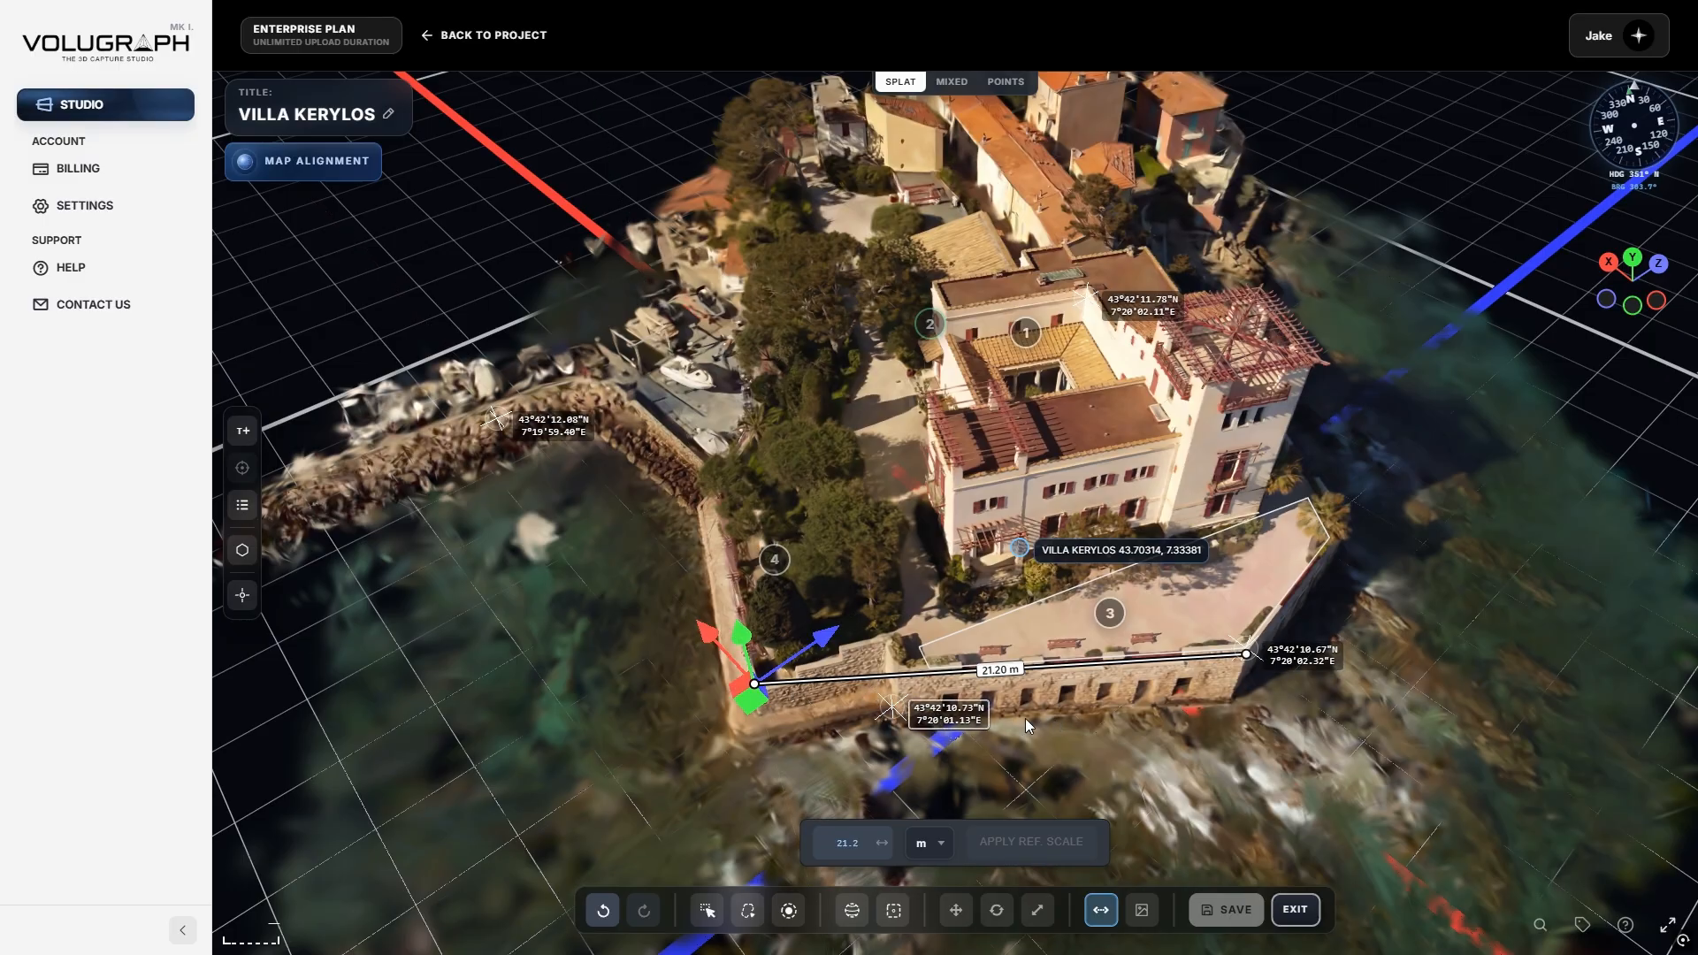
scroll(1154, 714, down, 8)
Turn off the 21.20 m measurement, orbit to frame the whole villa, and save that view as thumbnail.
scroll(1155, 745, up, 8)
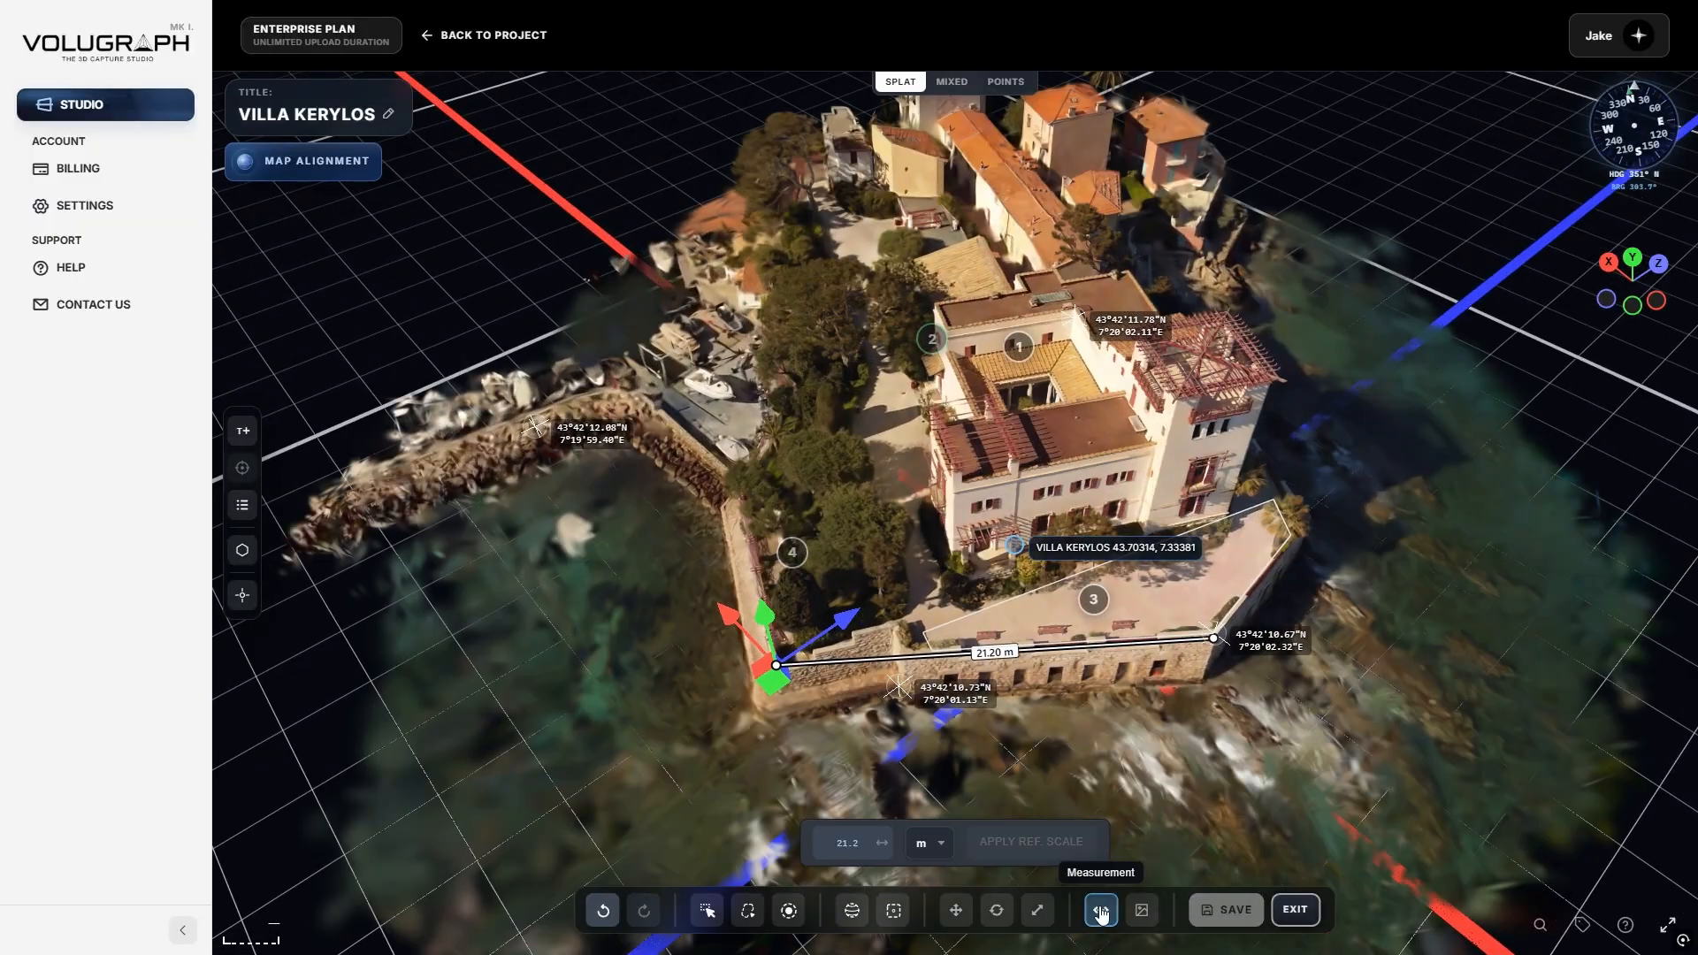
click(1101, 911)
drag(1118, 755, 975, 858)
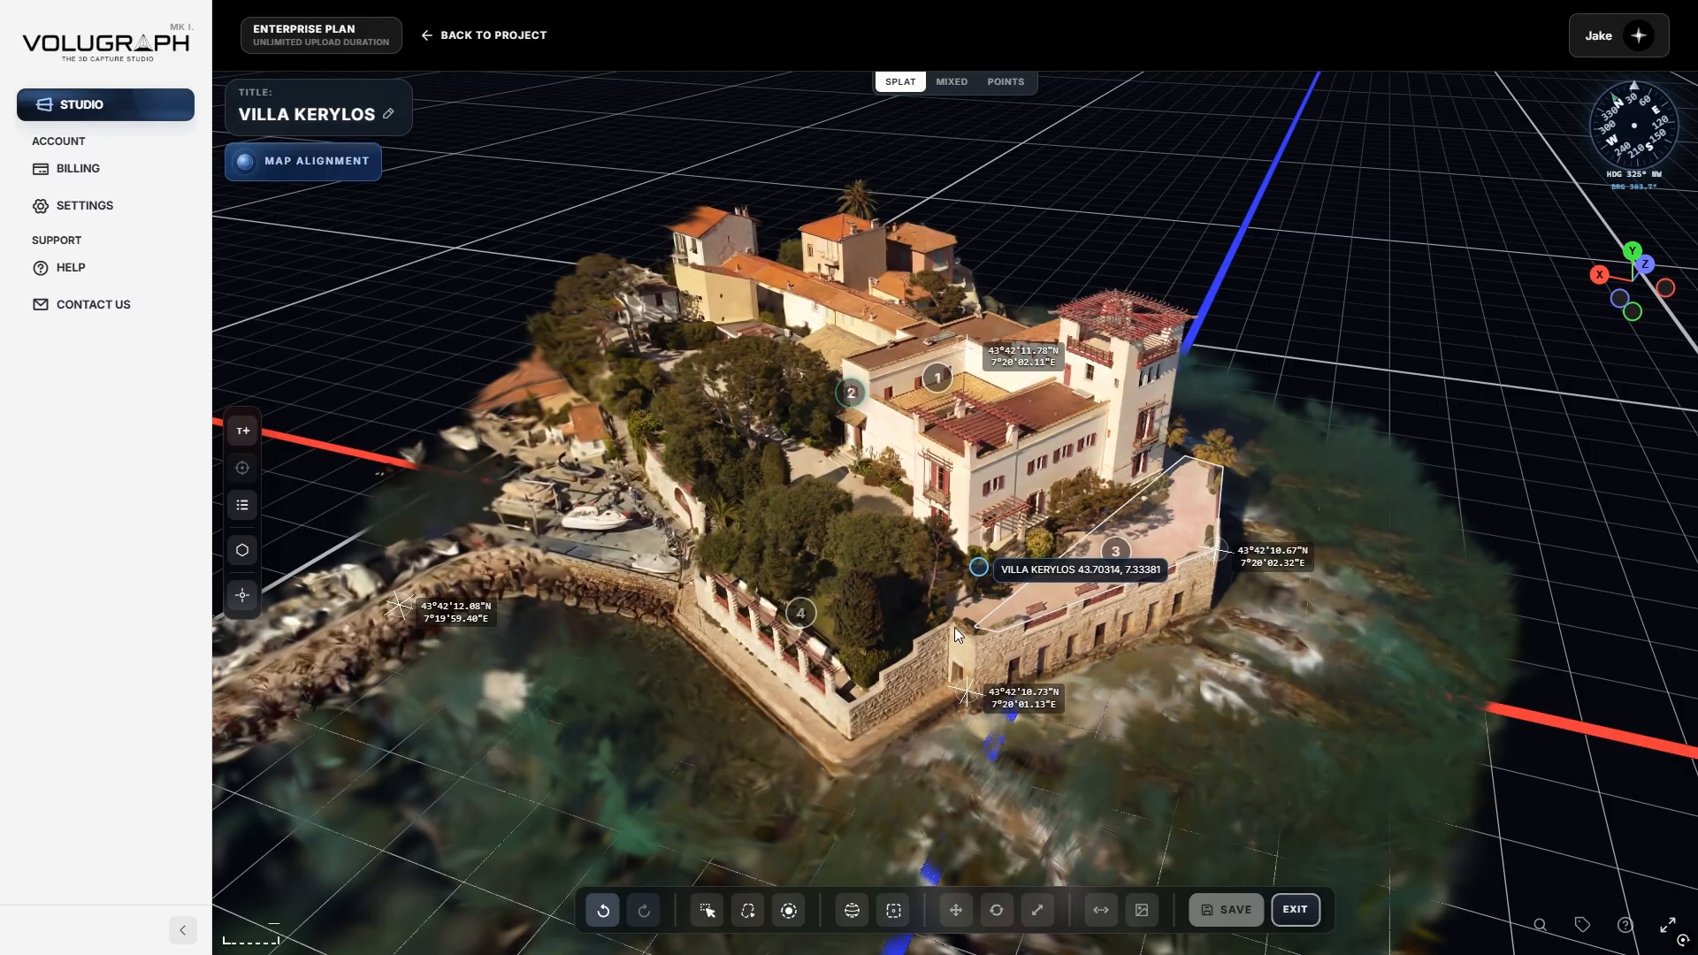
drag(958, 637, 1054, 687)
drag(1277, 766, 1181, 768)
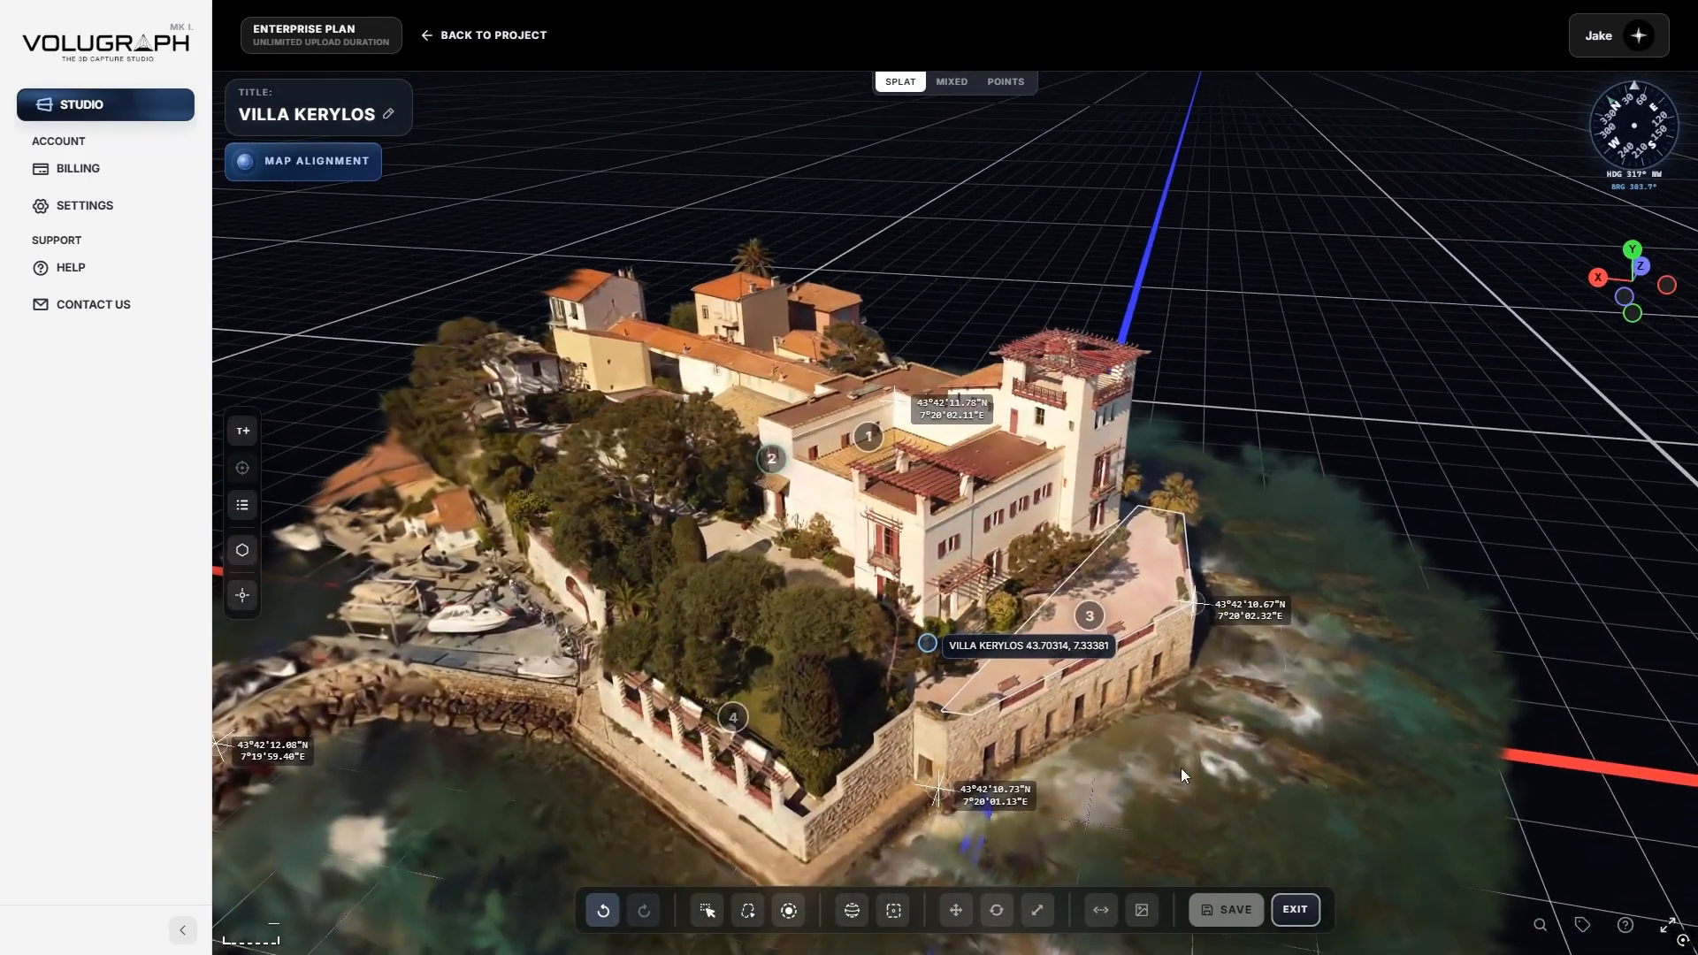
right_drag(1161, 739, 1176, 694)
scroll(1154, 725, up, 3)
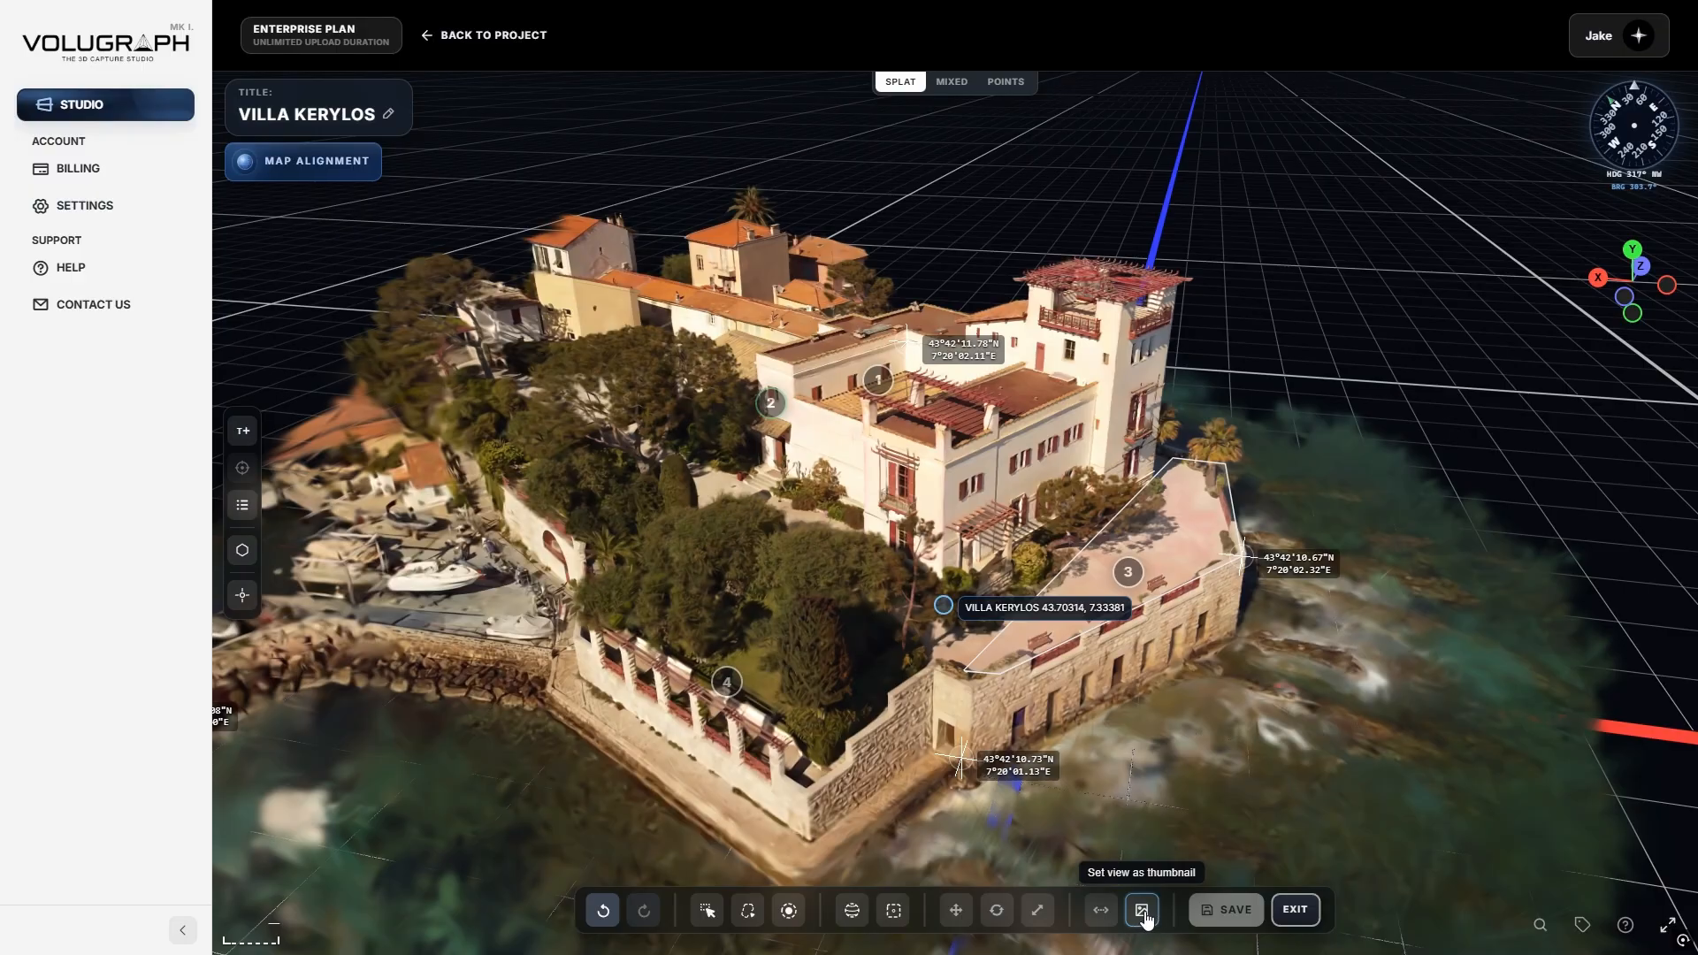
click(1143, 911)
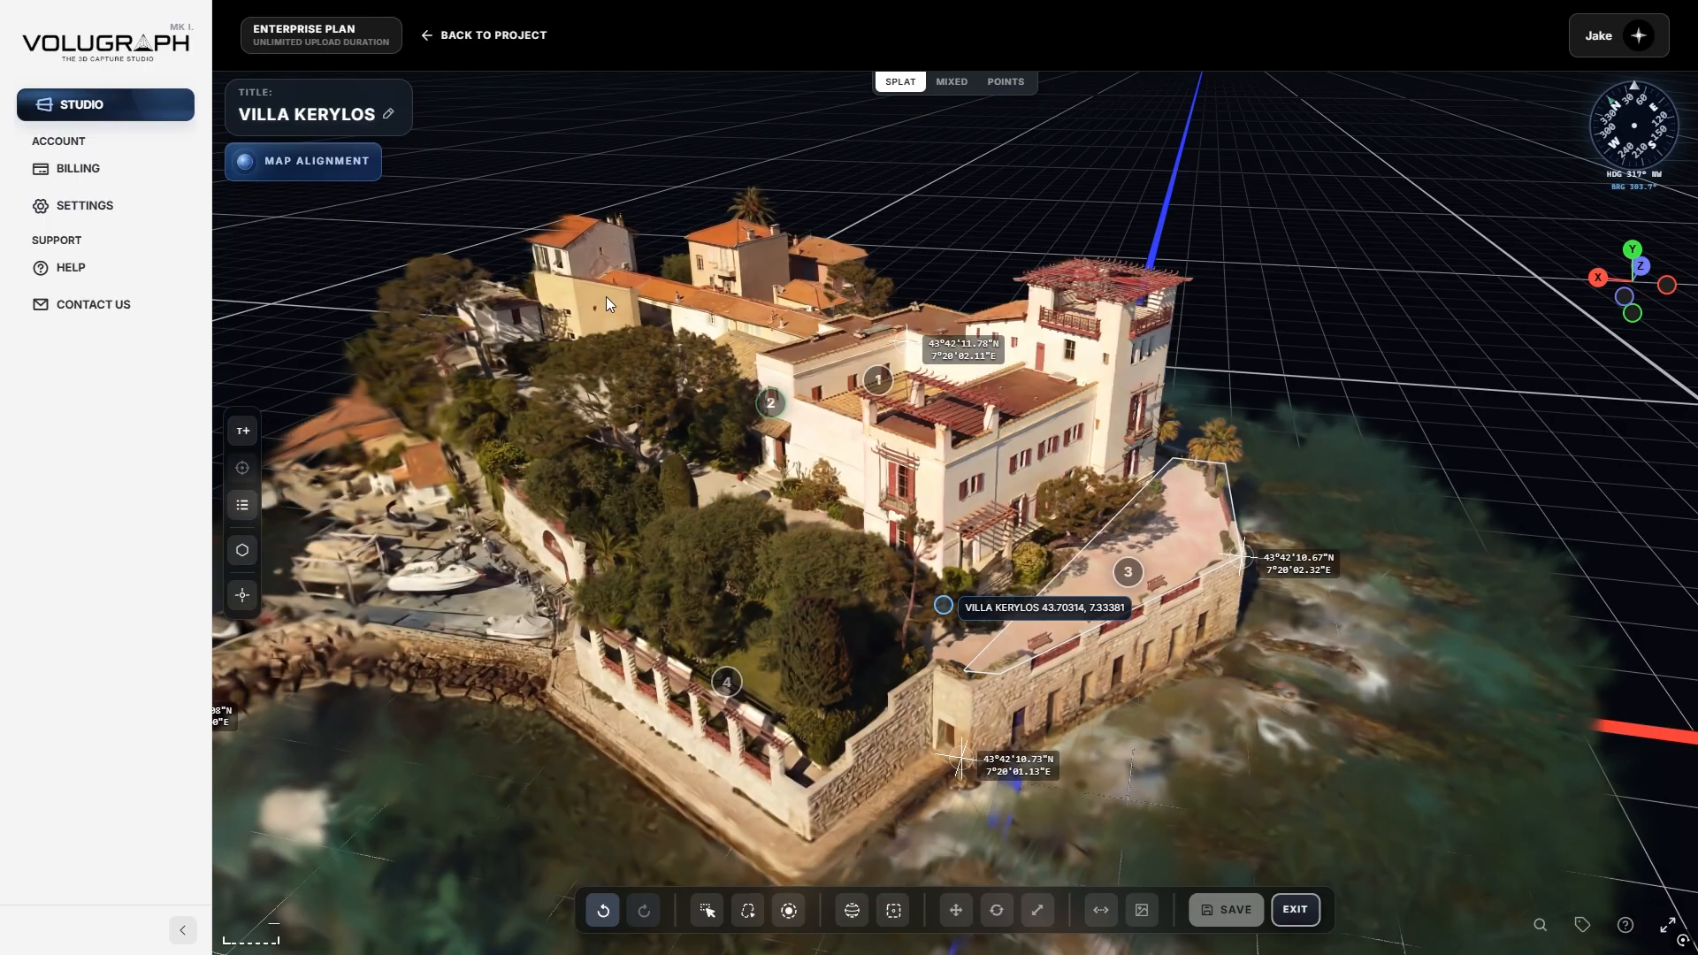
Exit edit mode and open the Terrasse annotation in the villa preview.
click(1293, 907)
click(1293, 906)
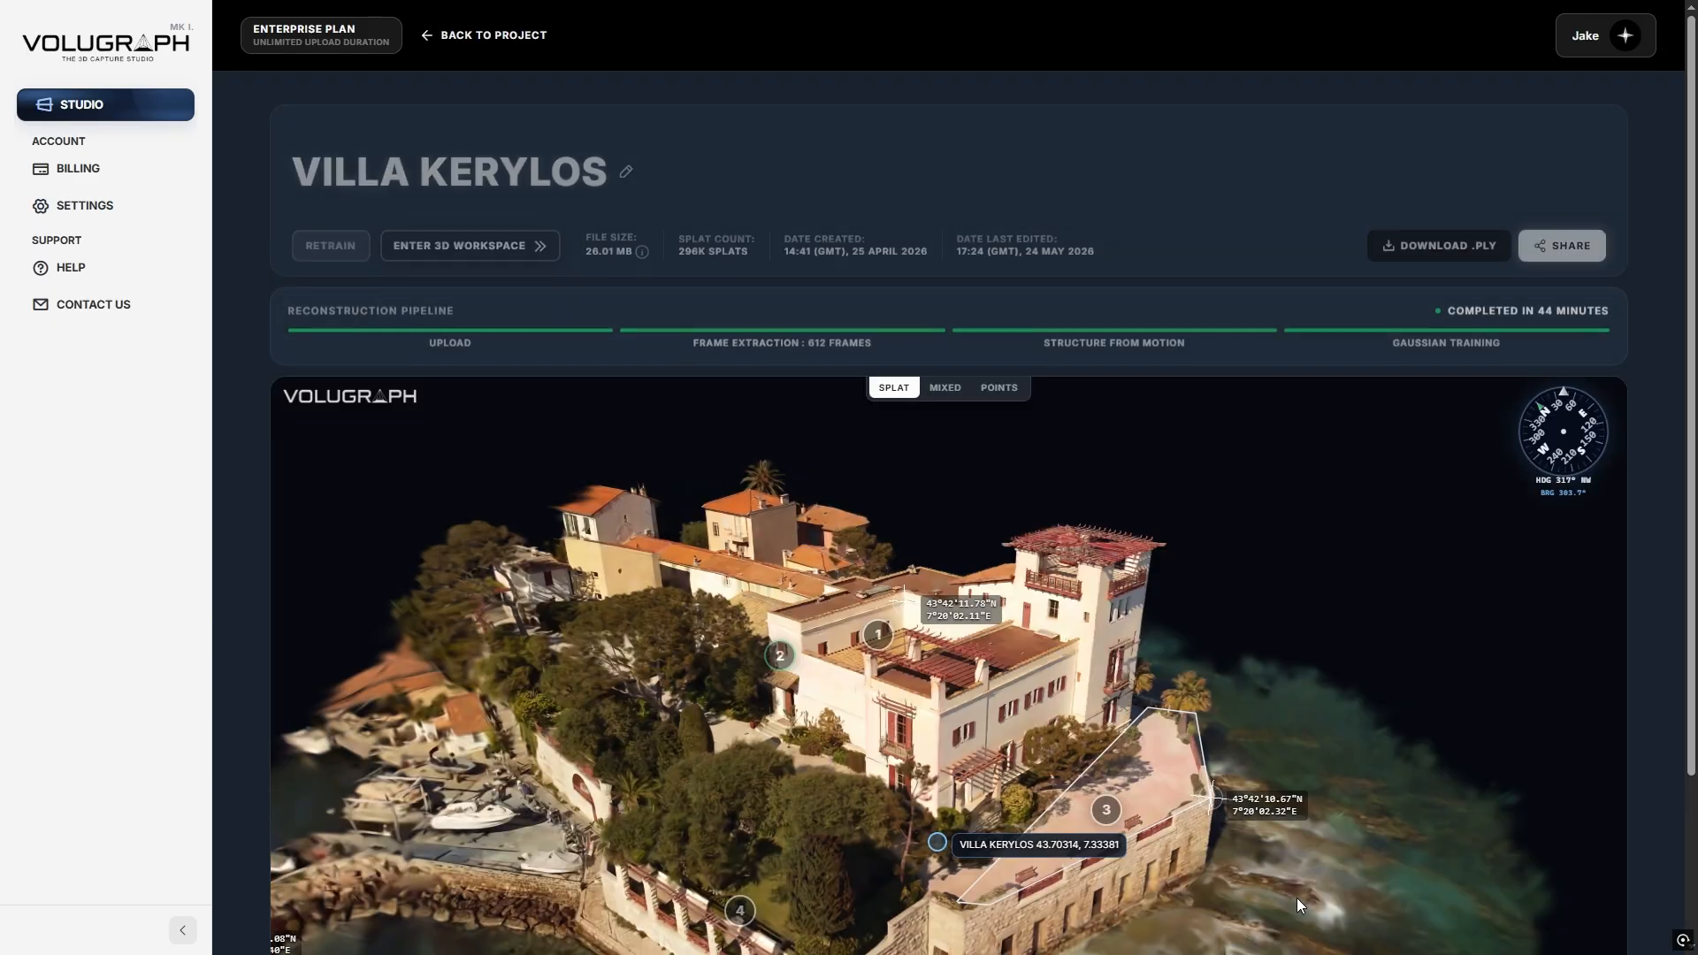
scroll(1648, 707, down, 2)
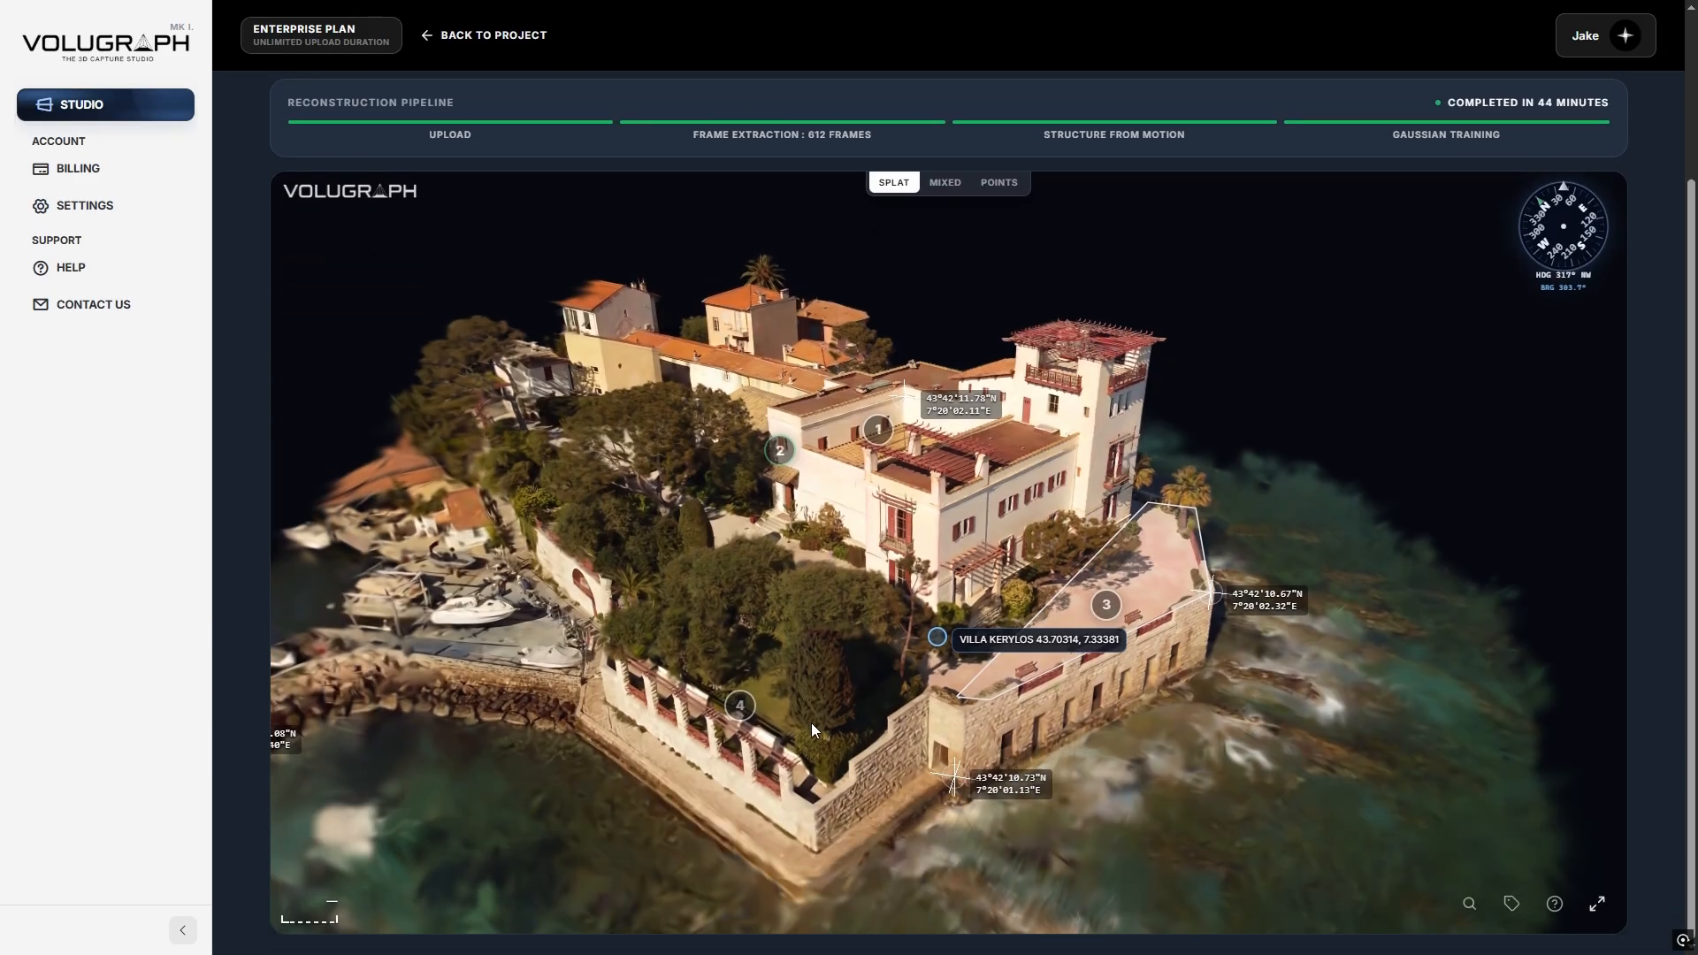
drag(539, 733, 1025, 586)
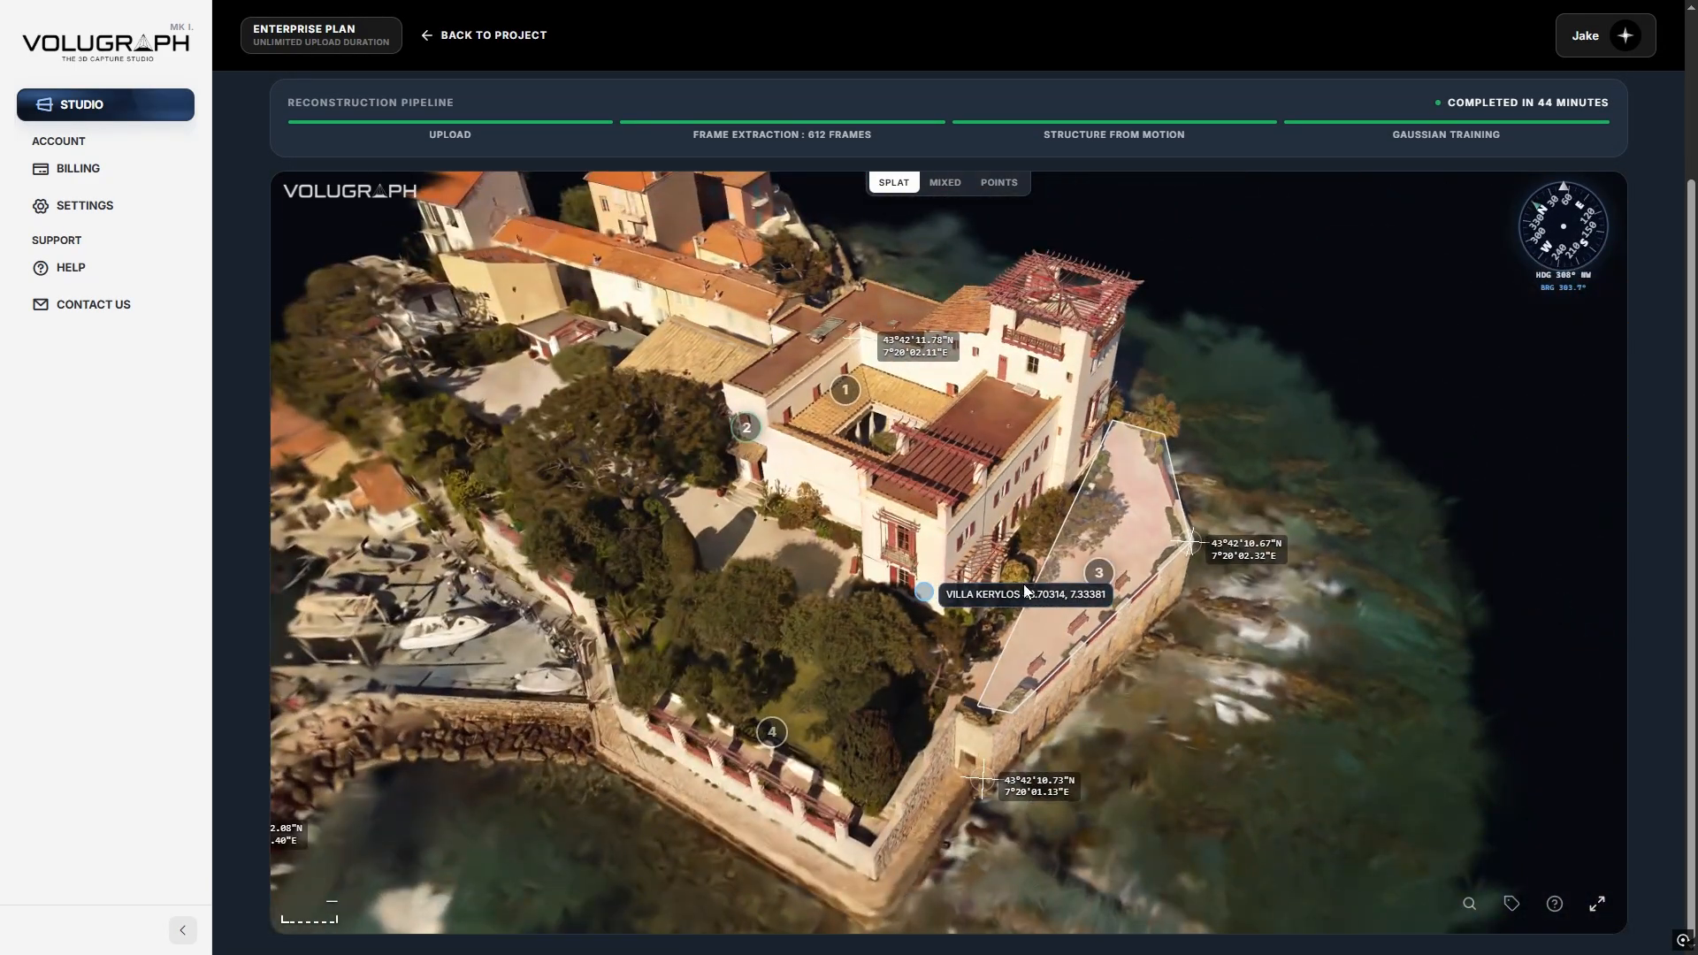
scroll(1633, 635, up, 2)
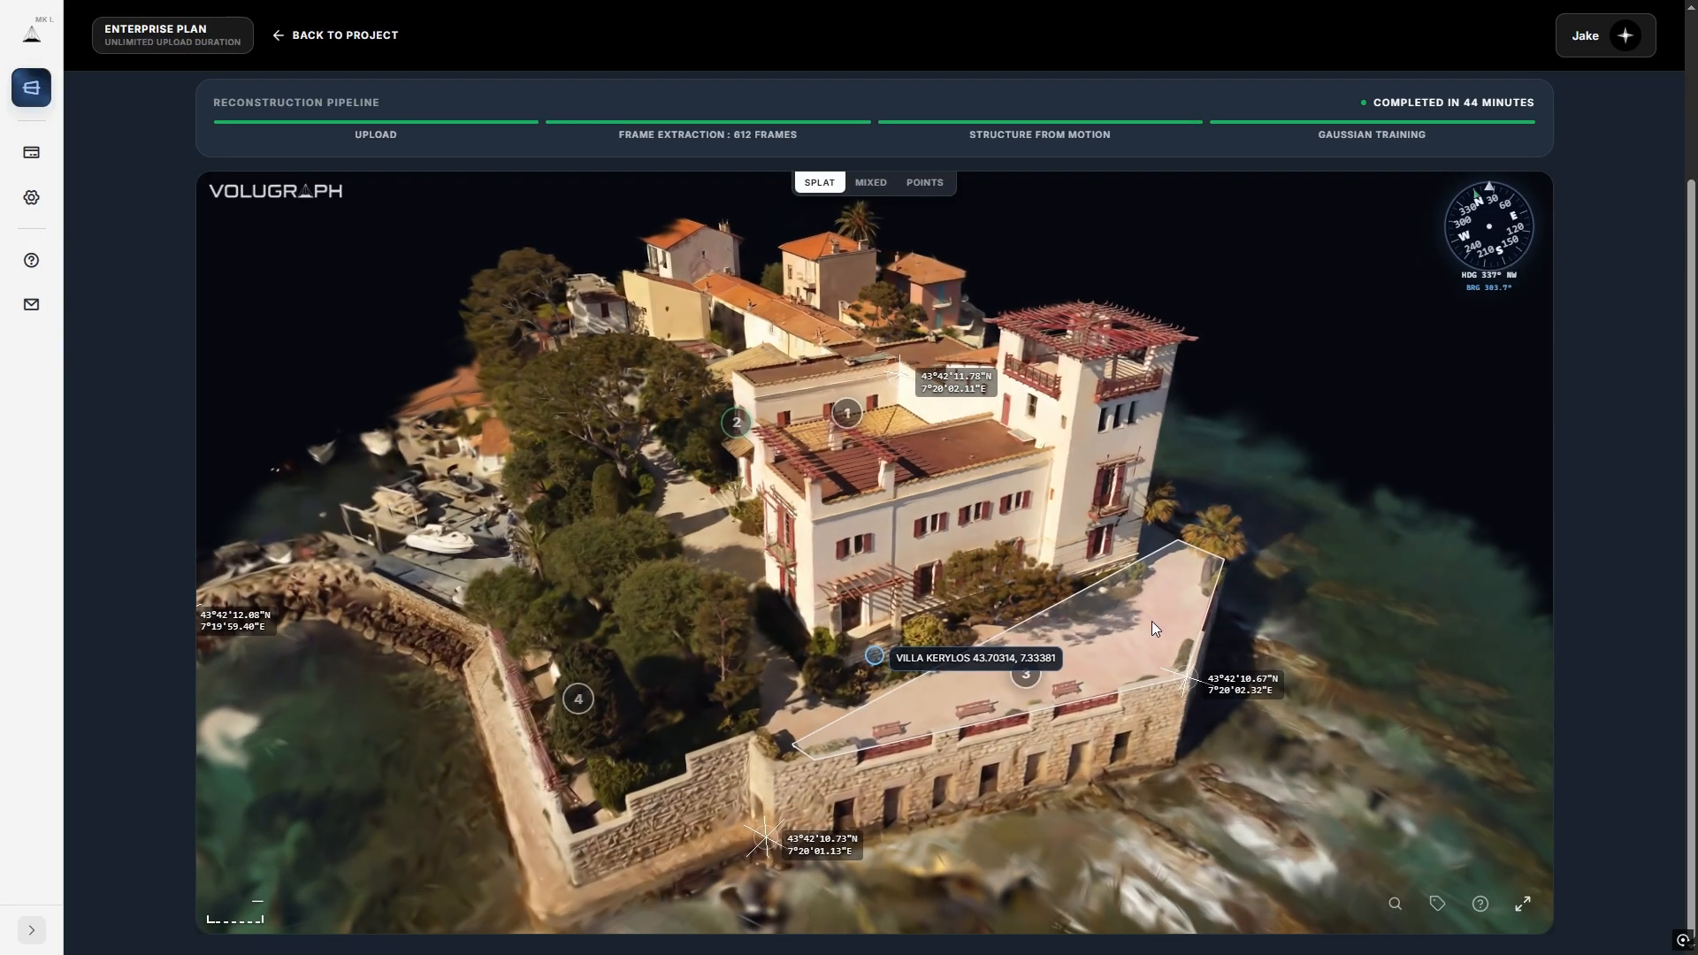
click(1026, 670)
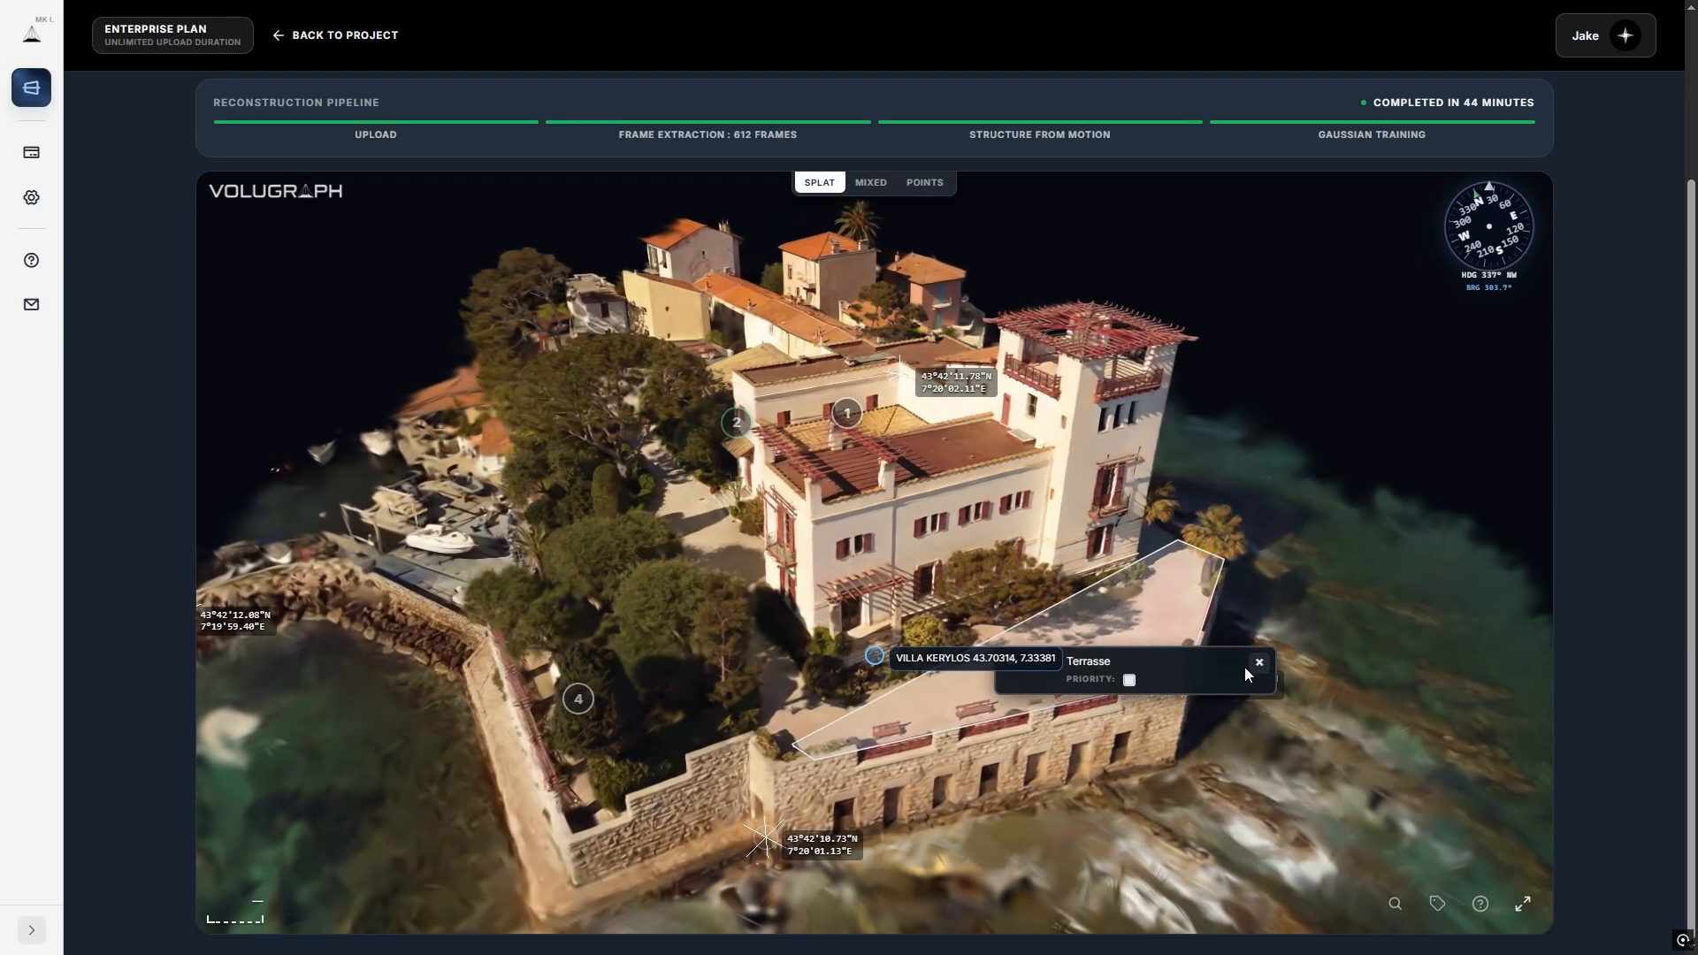
Face the villa from the sea and step through the guided annotation tour.
drag(1150, 739, 941, 755)
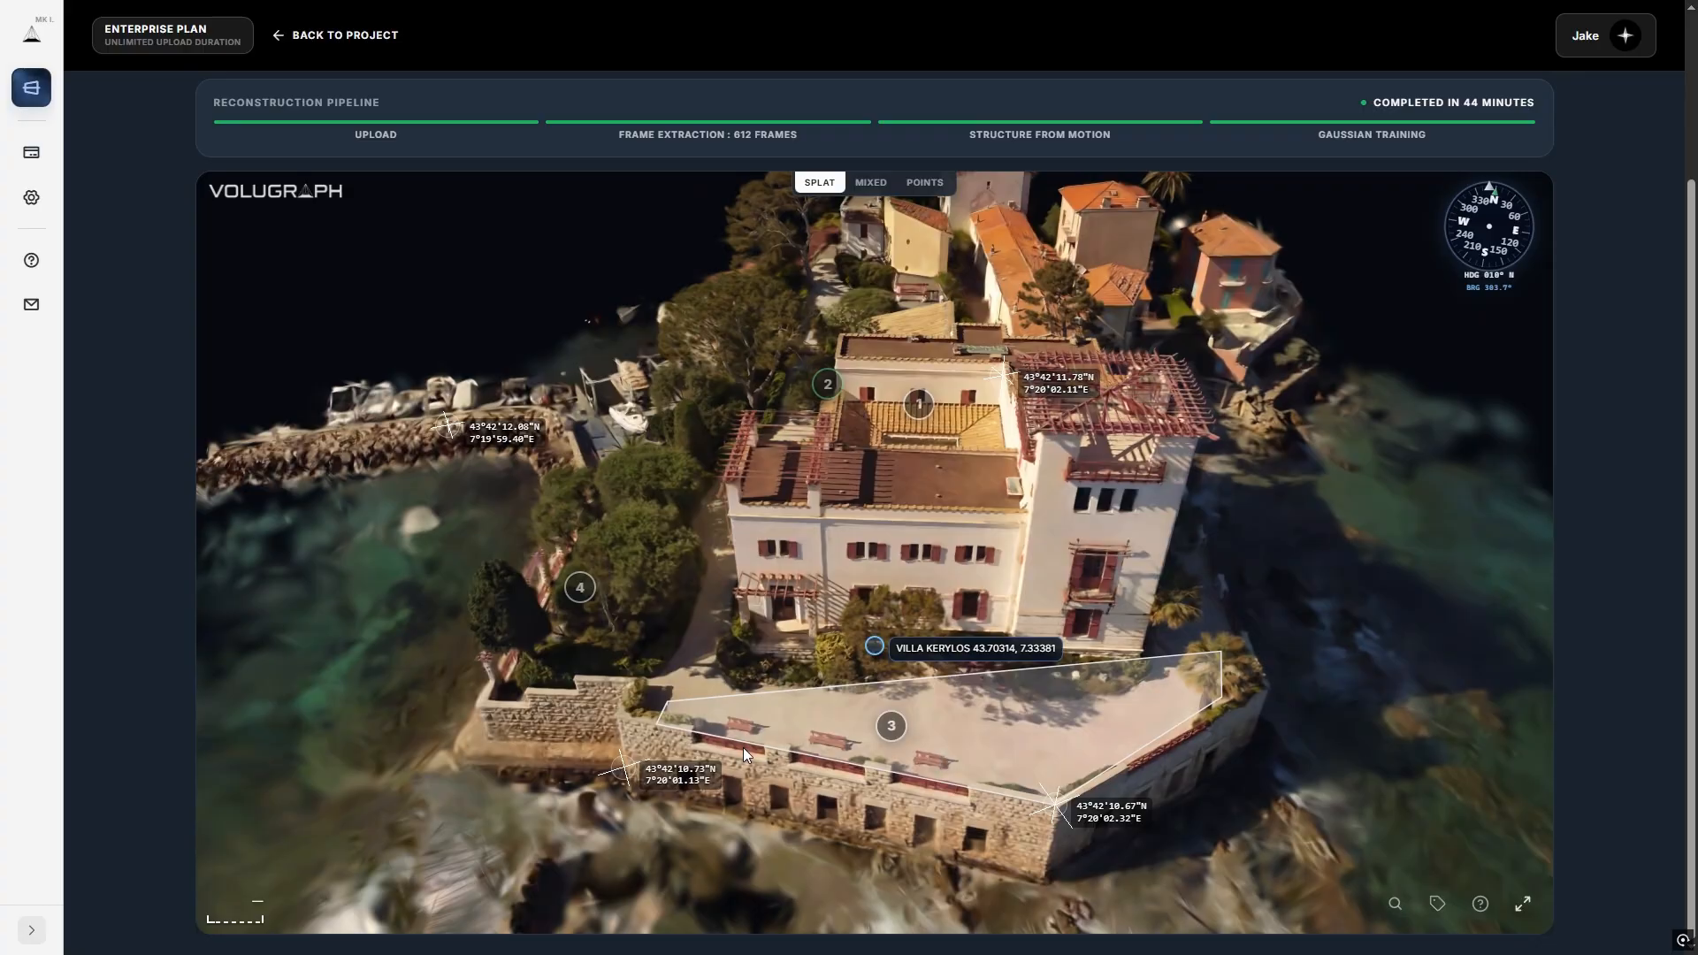
drag(743, 749, 920, 752)
scroll(920, 752, down, 4)
click(1439, 908)
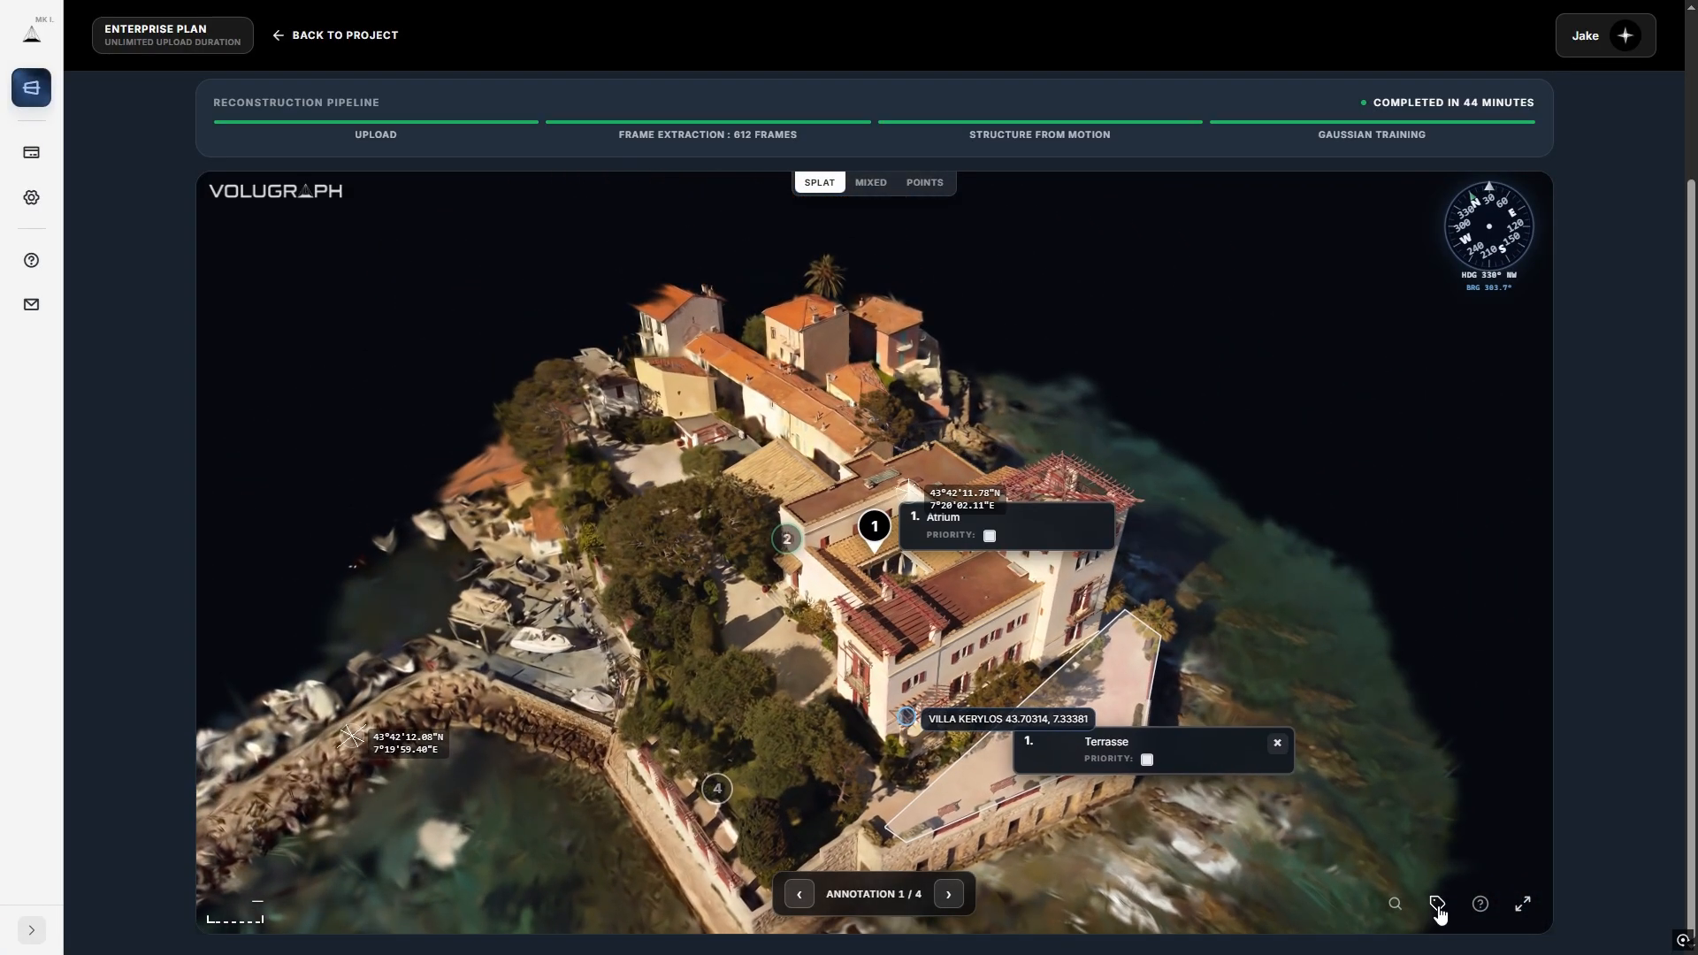
click(949, 894)
click(950, 897)
click(950, 897)
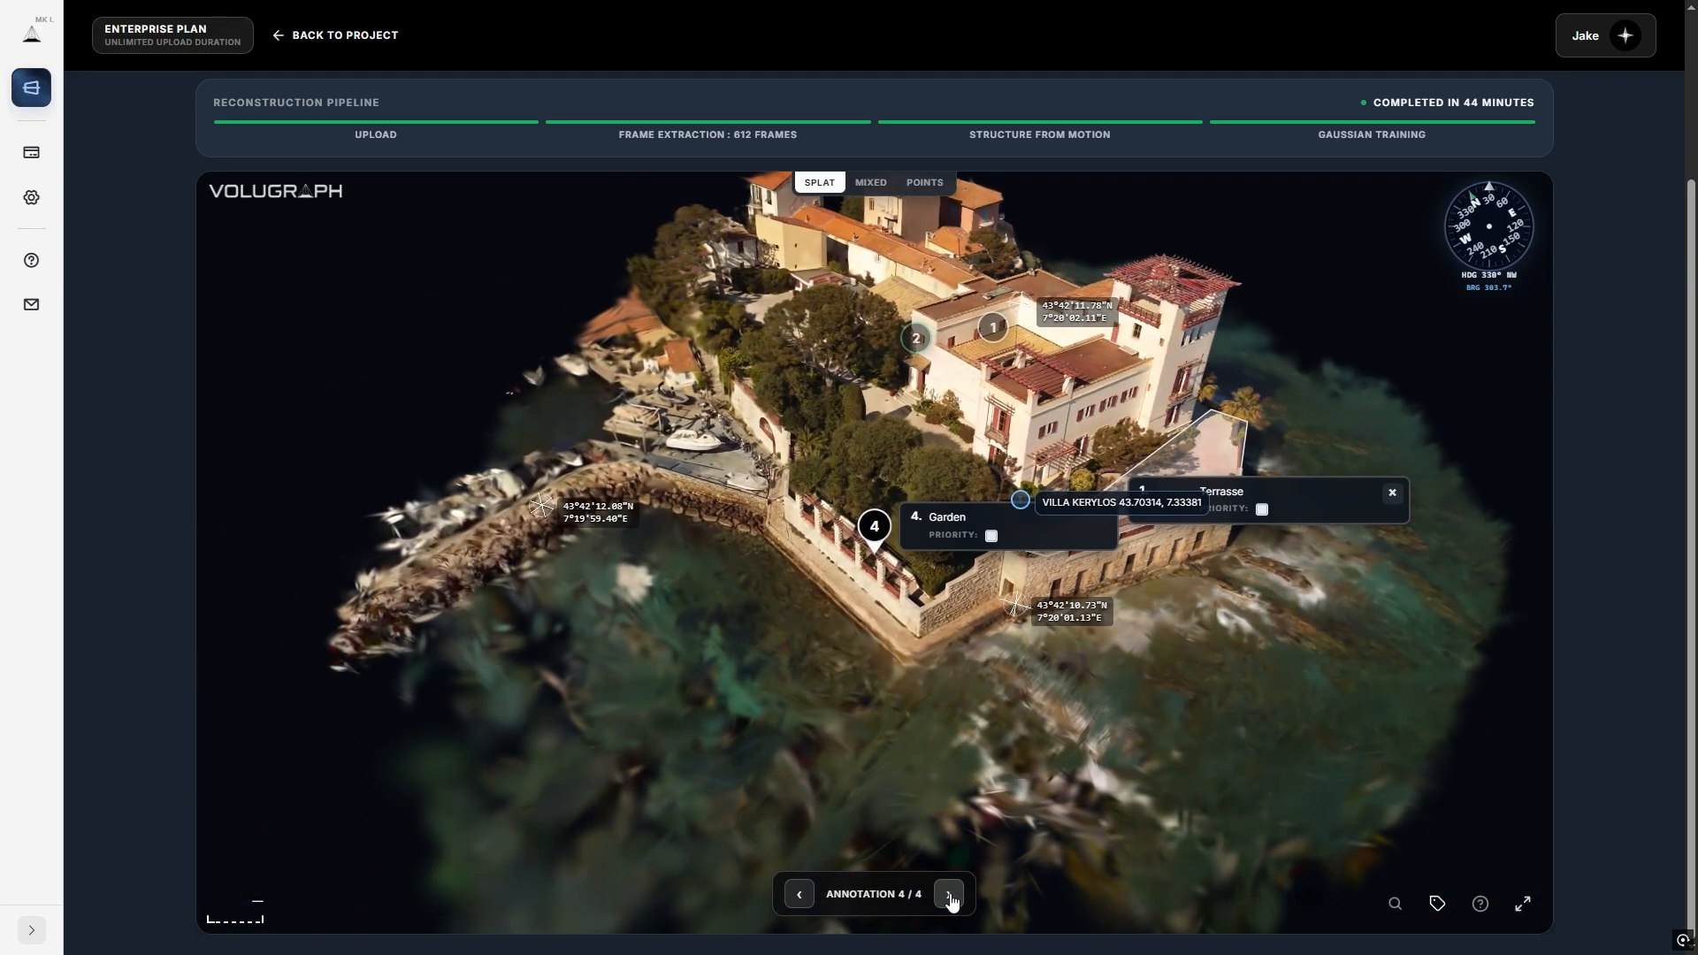
click(950, 897)
click(950, 897)
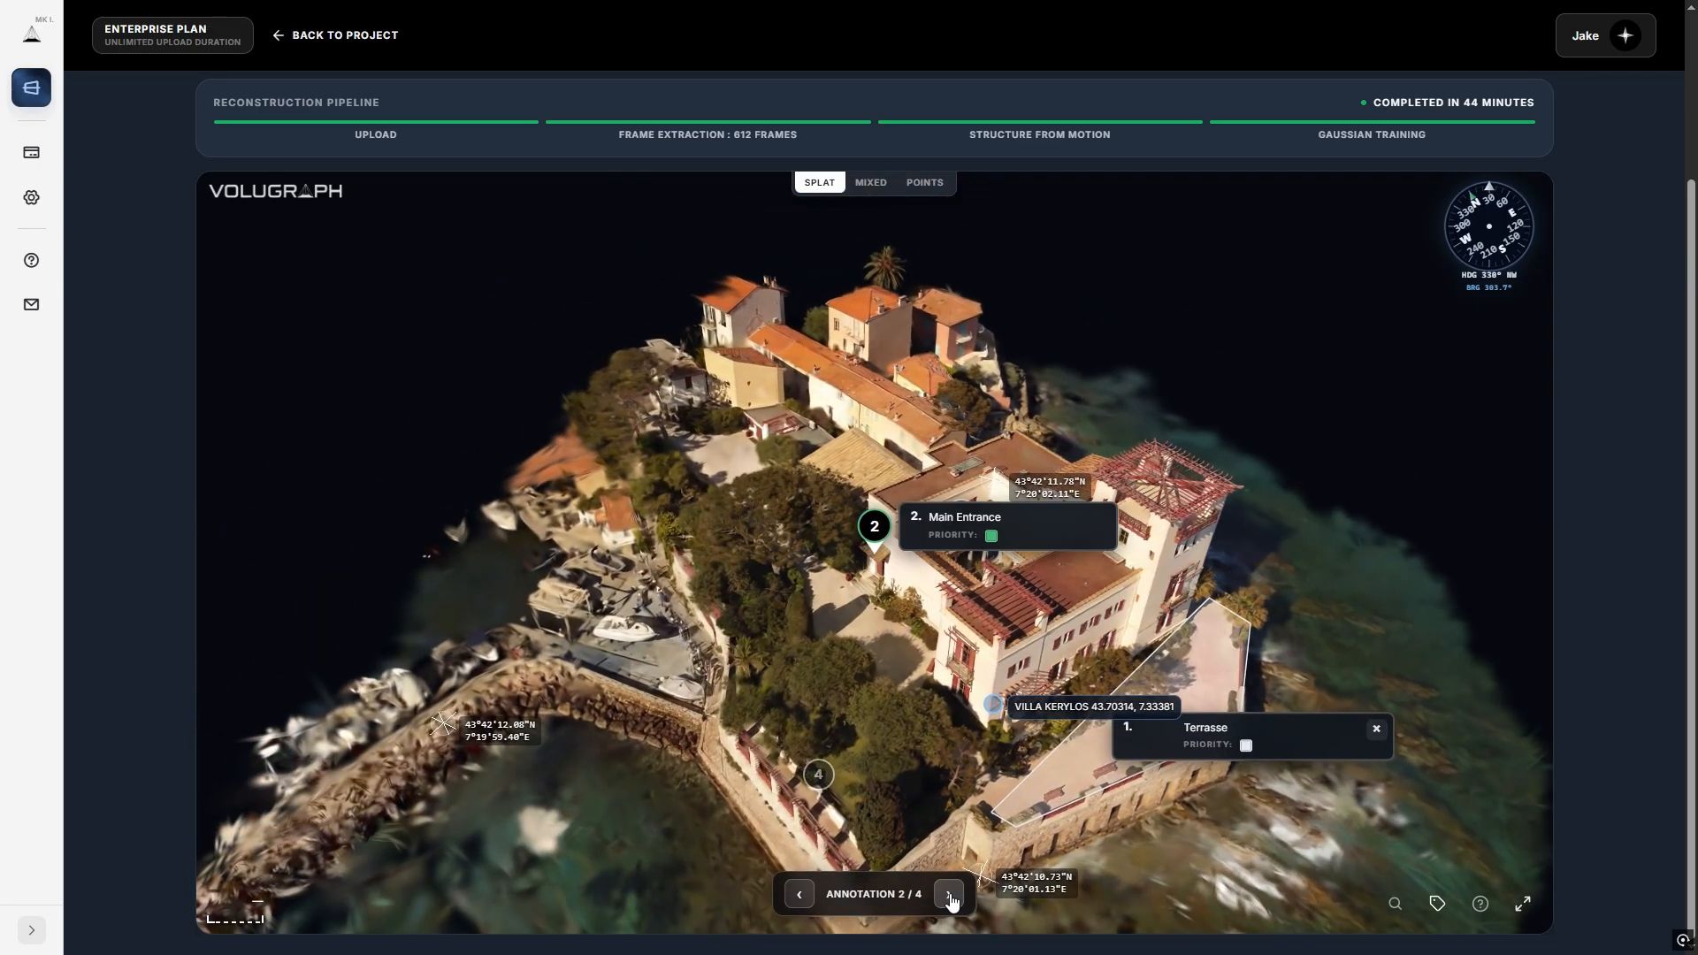
click(950, 897)
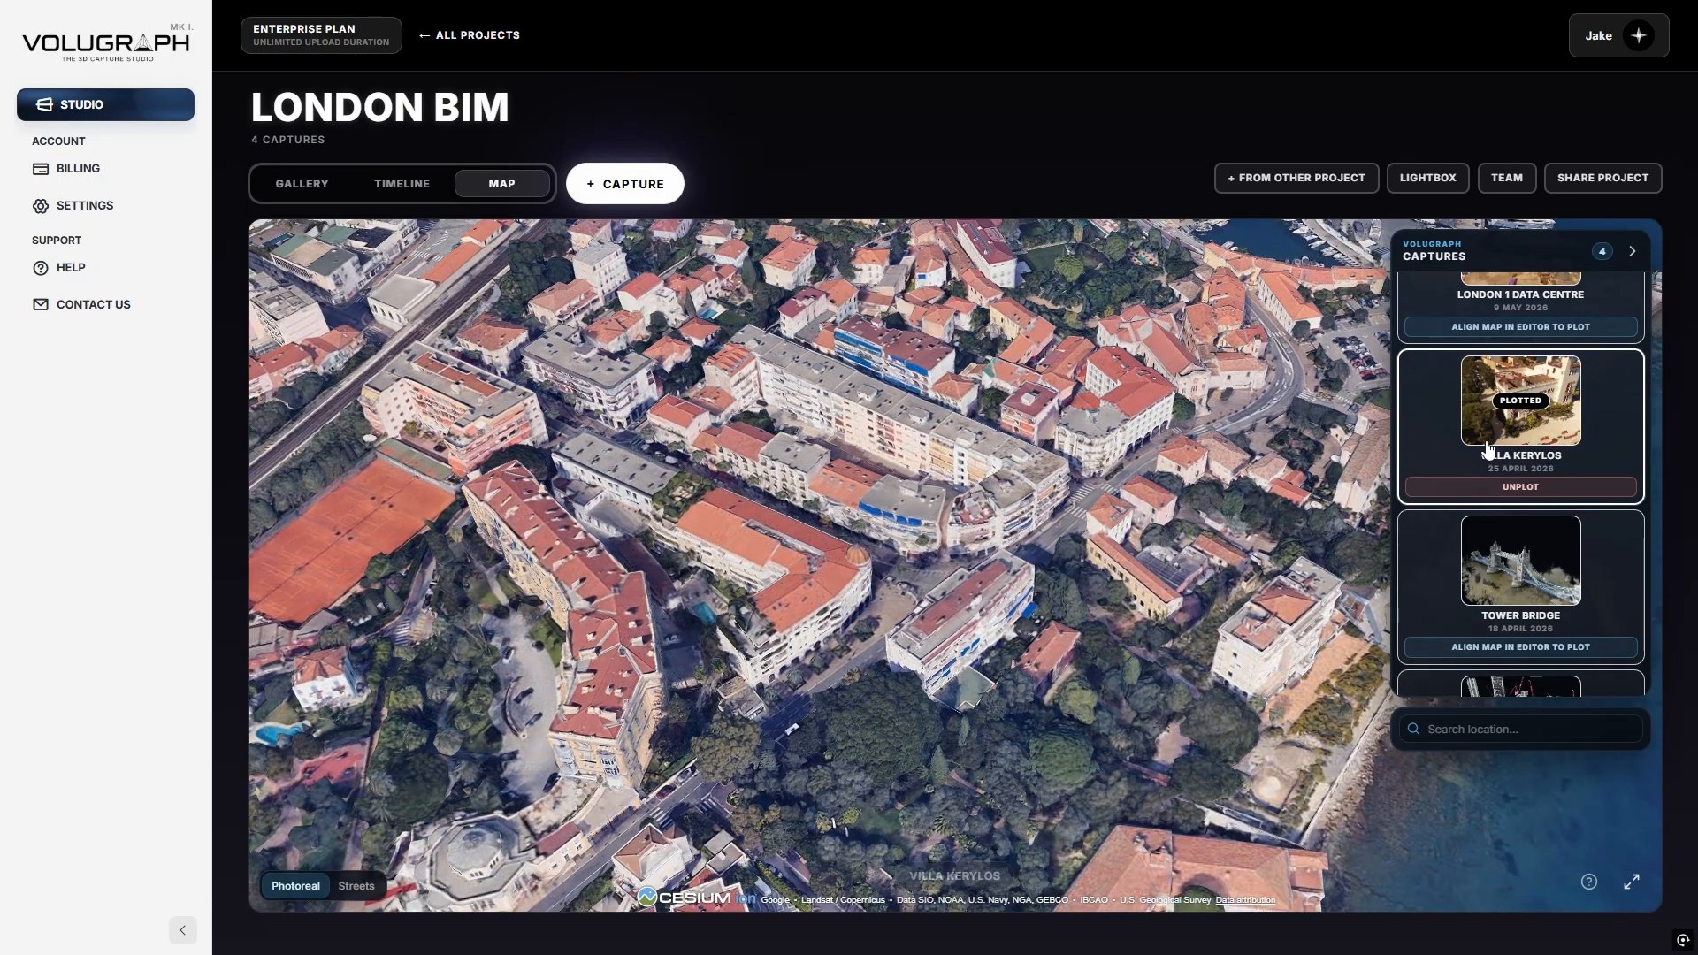
Switch the base map to Streets, focus on Villa Kerylos, and re-plot it on the map.
click(356, 885)
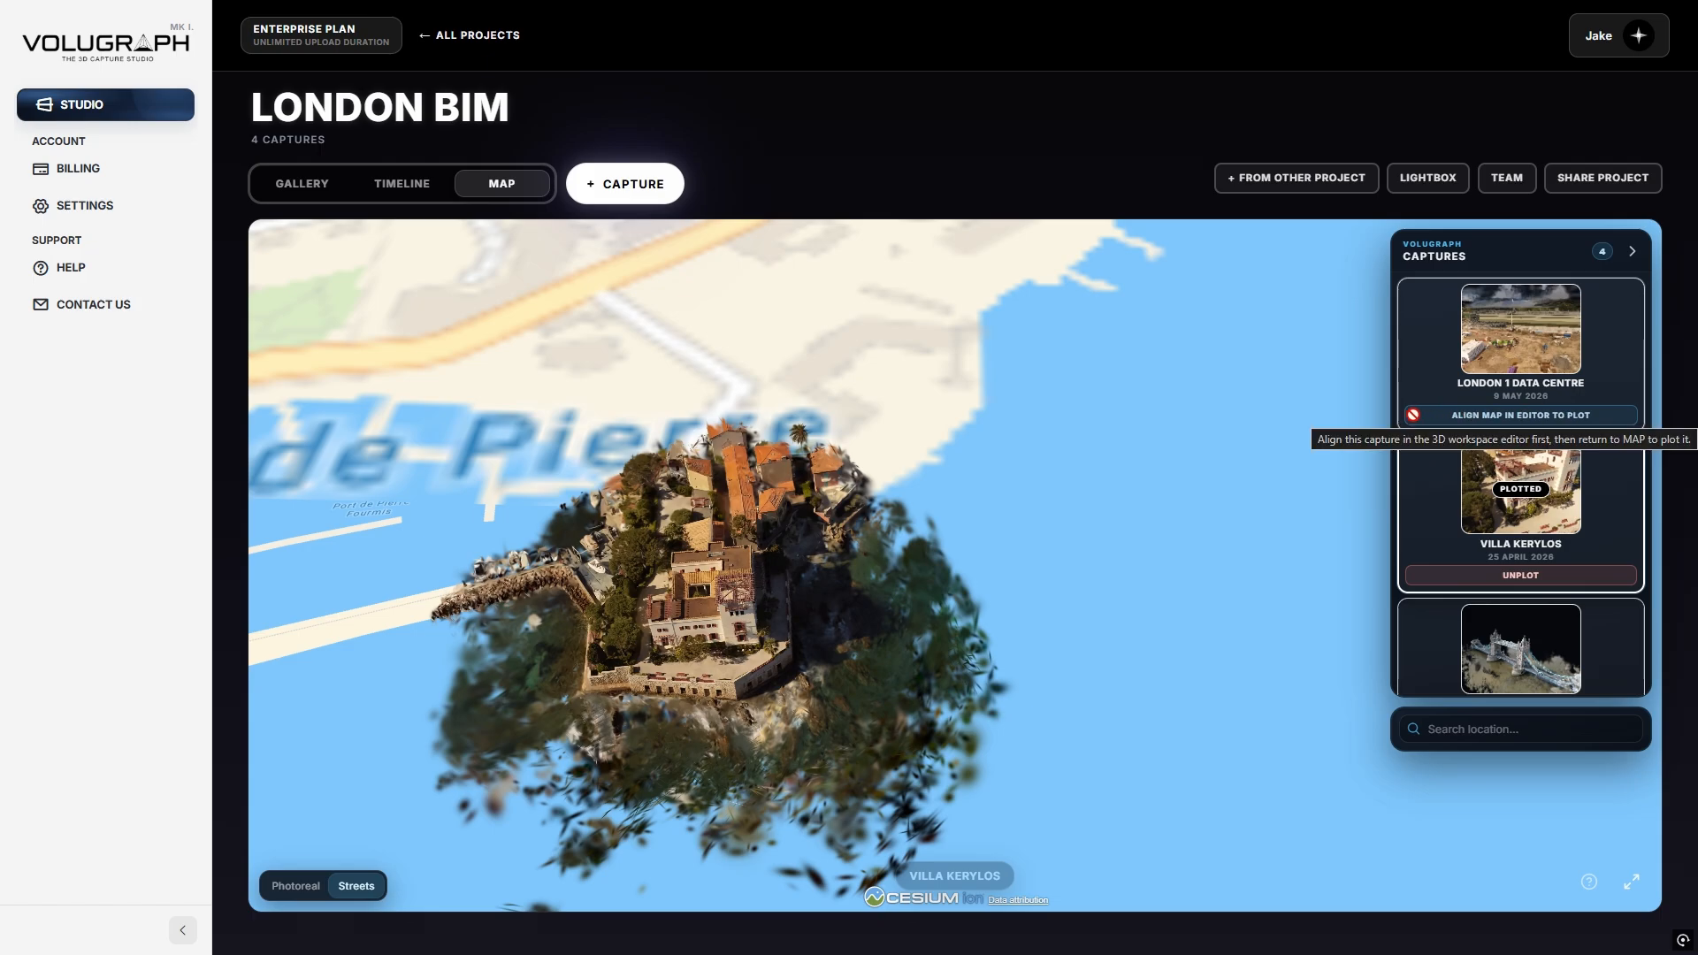
scroll(1411, 427, down, 3)
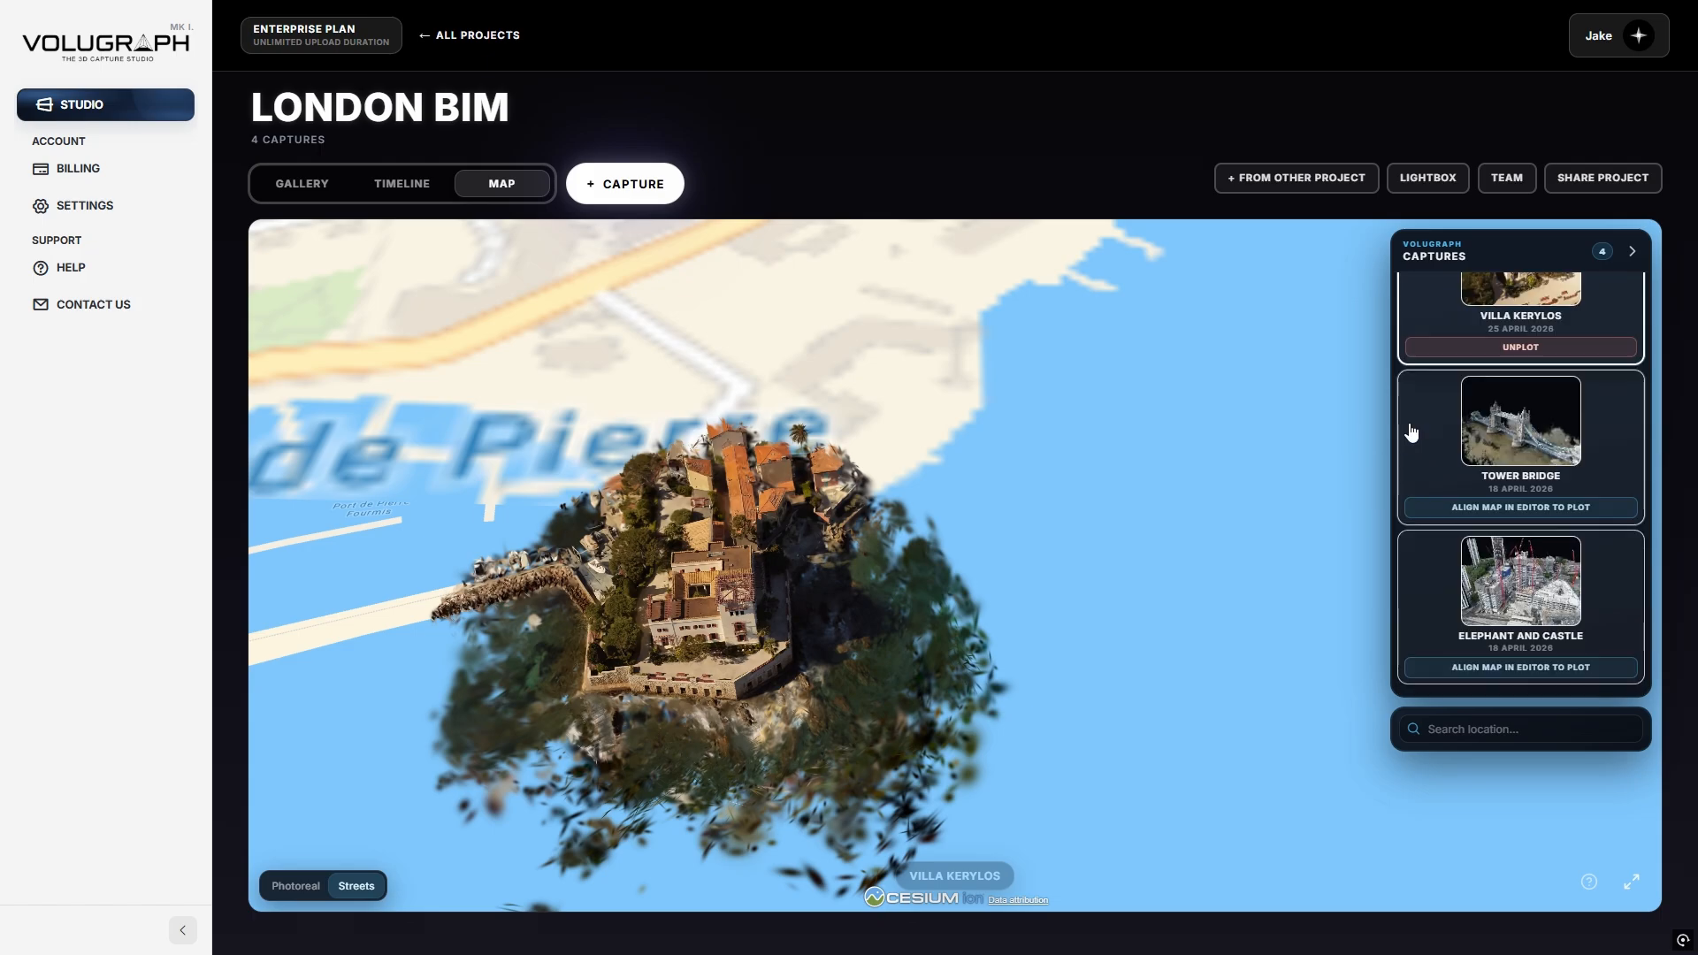
scroll(1416, 443, up, 3)
click(1426, 478)
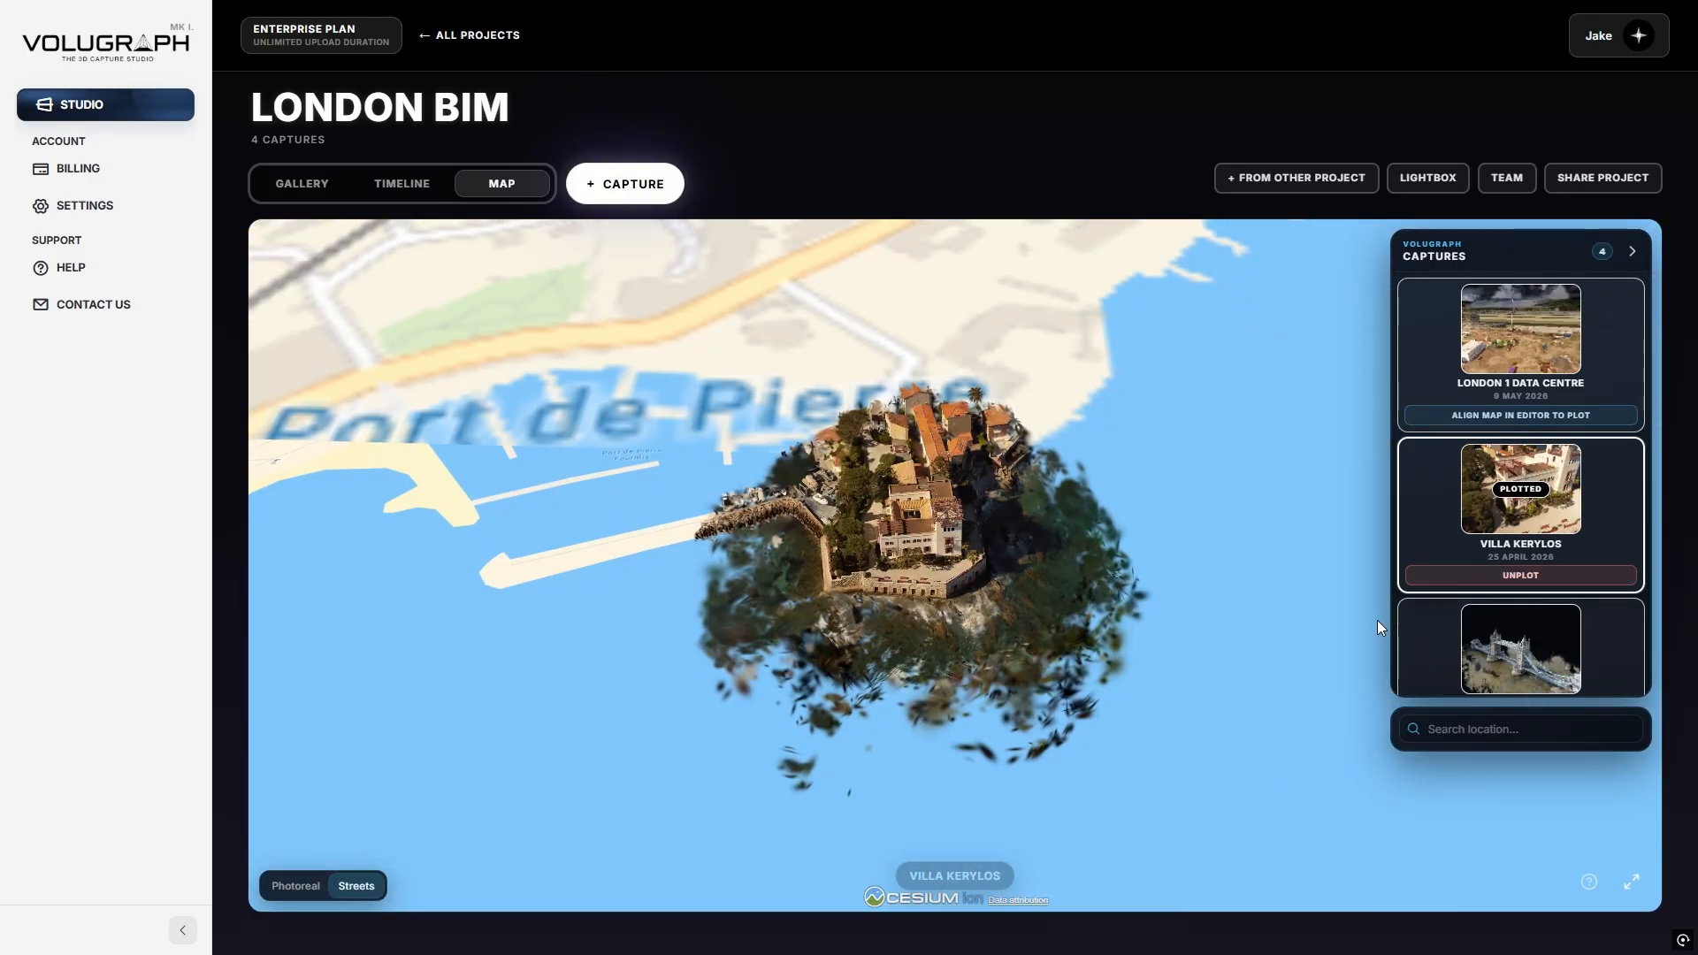
click(1510, 577)
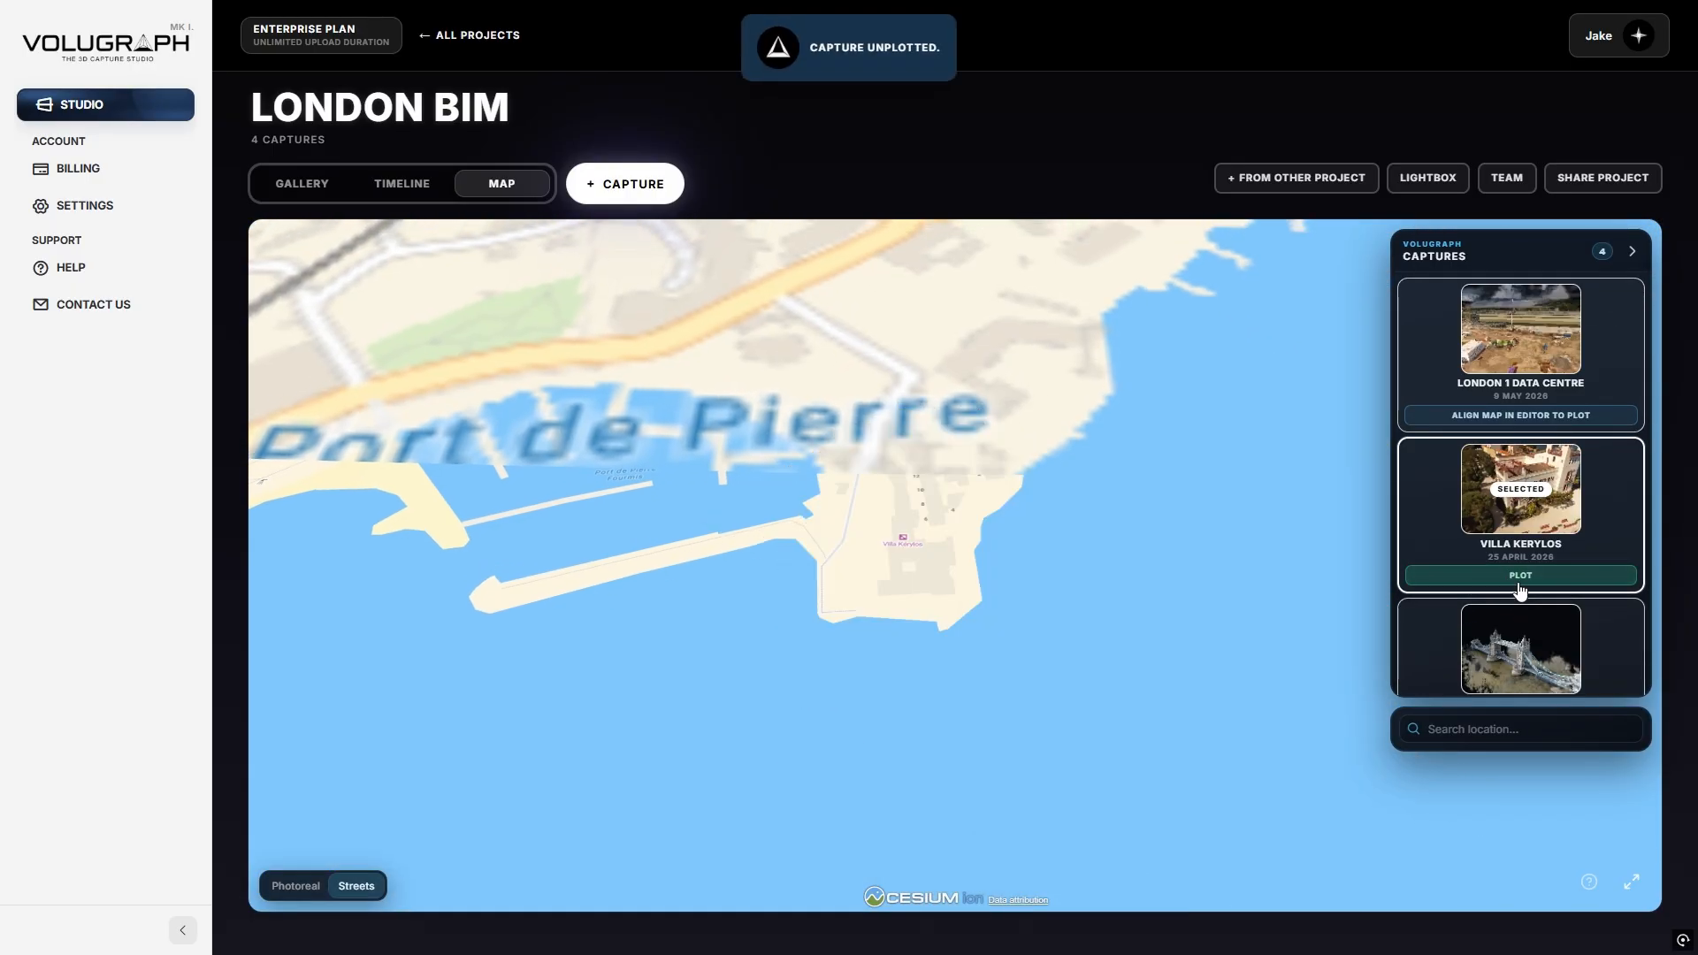
click(1517, 577)
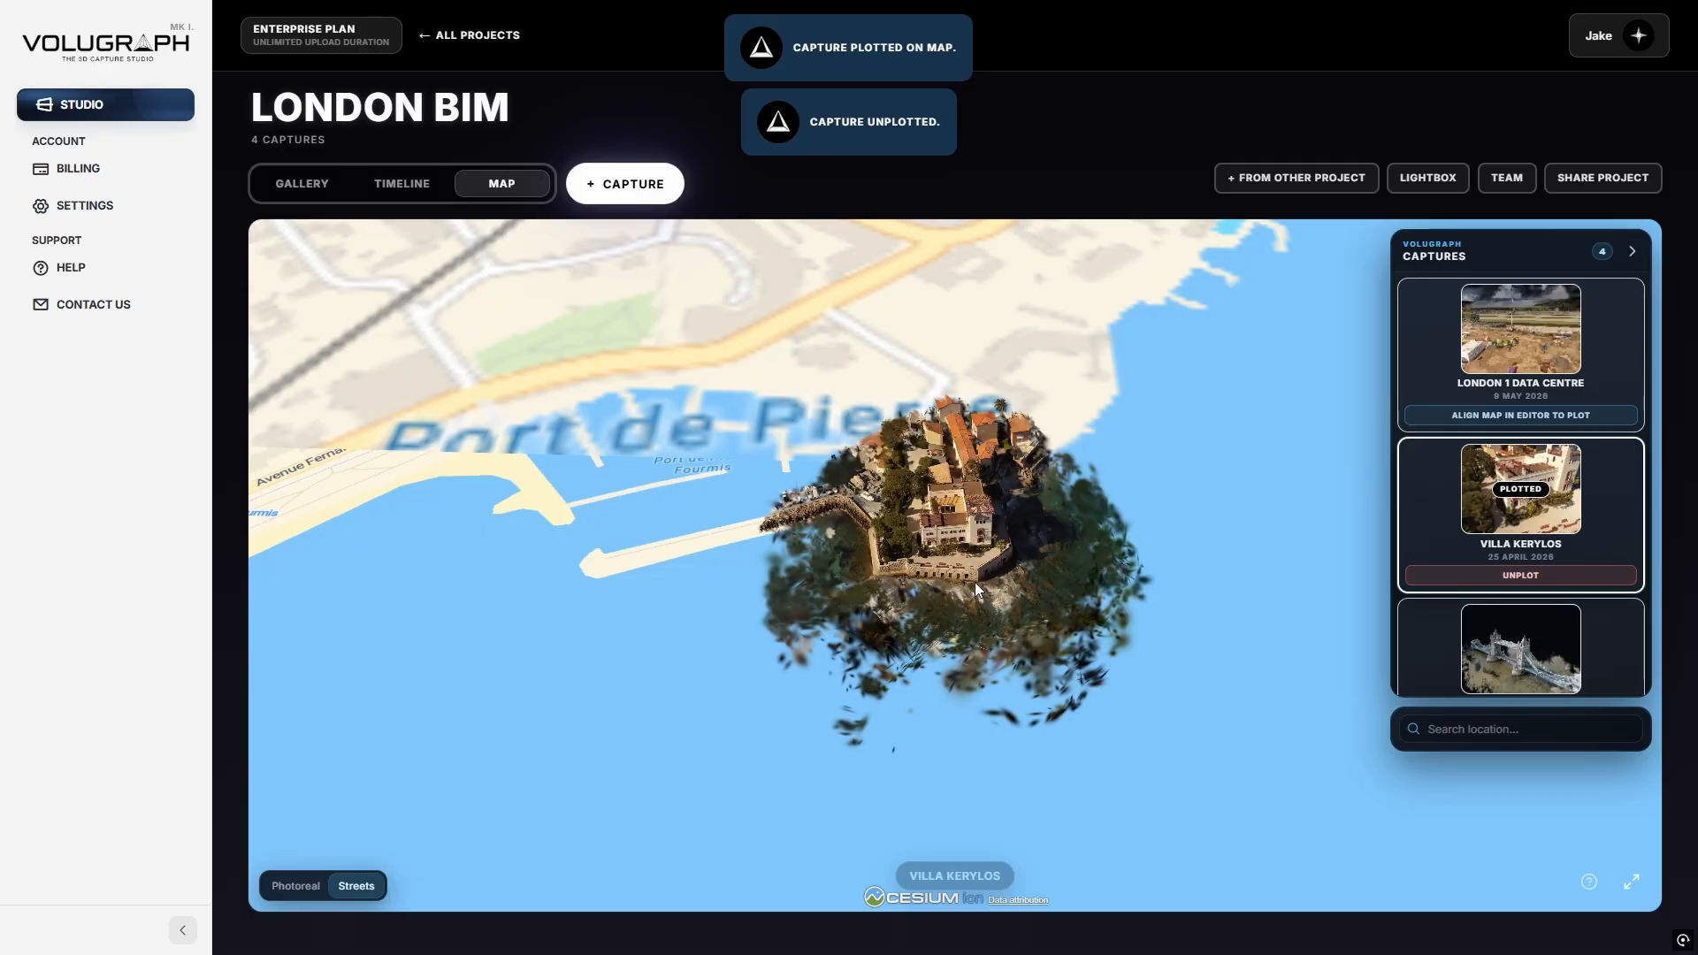
Pan, rotate and tilt the map around Villa Kerylos and the harbour wall.
drag(805, 582, 780, 621)
scroll(832, 592, up, 5)
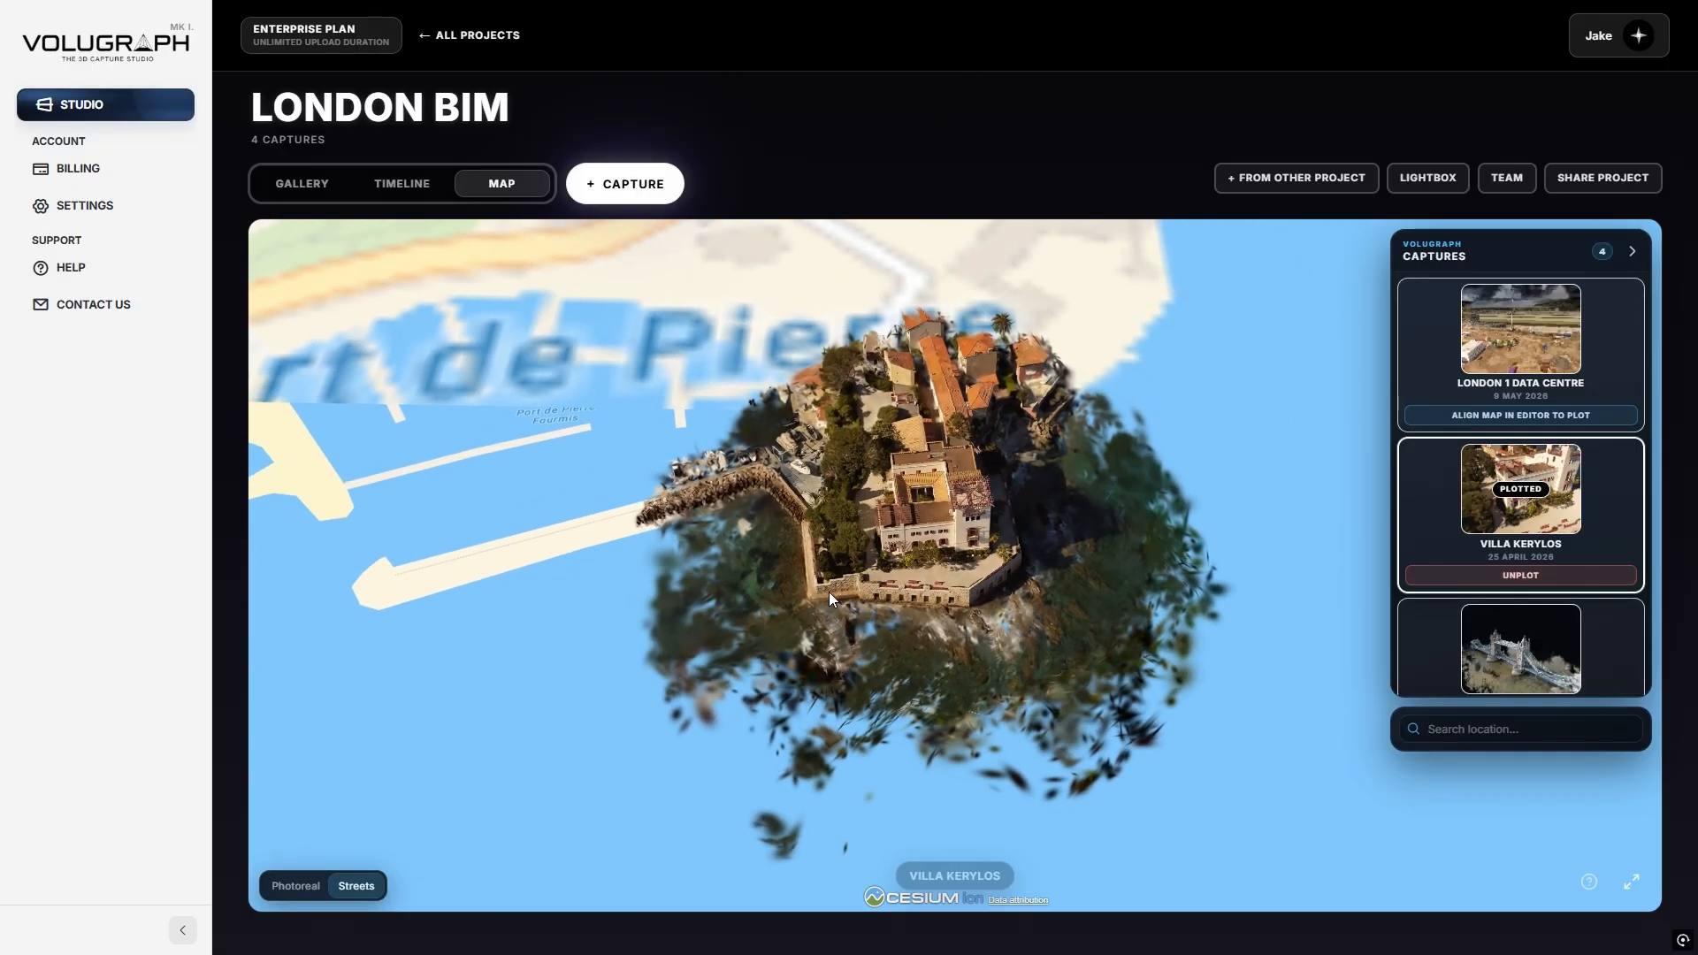
scroll(841, 622, up, 5)
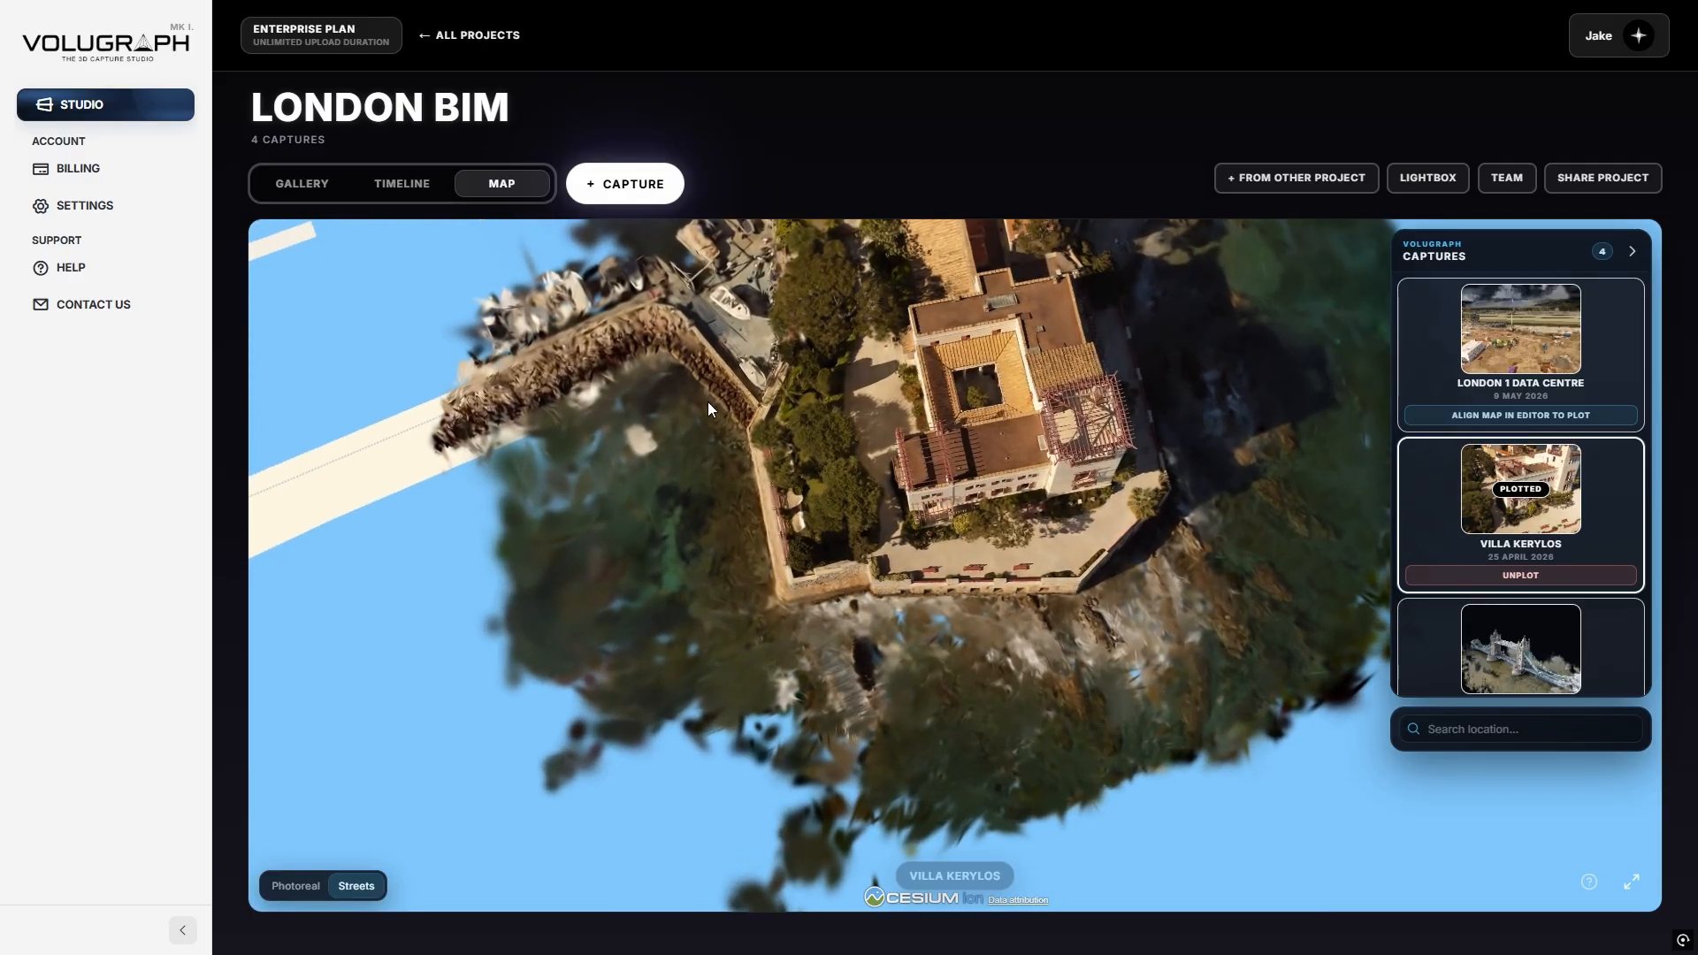
scroll(708, 402, up, 3)
drag(594, 476, 831, 603)
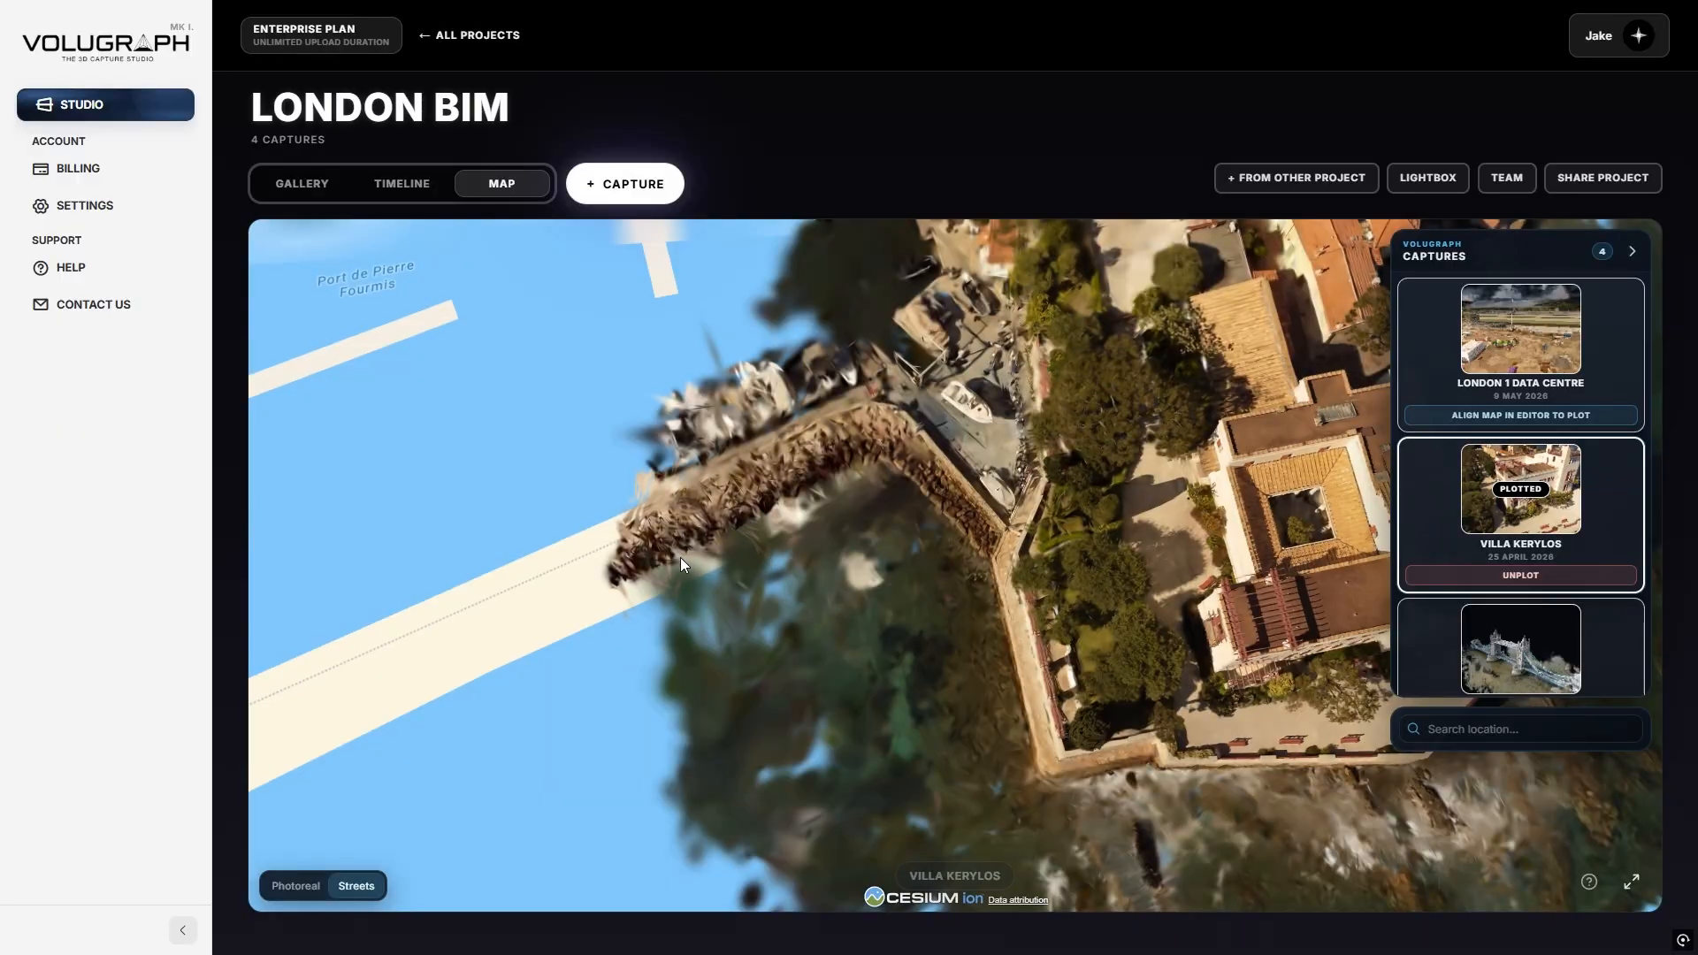
middle_drag(682, 565, 1256, 646)
middle_drag(540, 566, 653, 584)
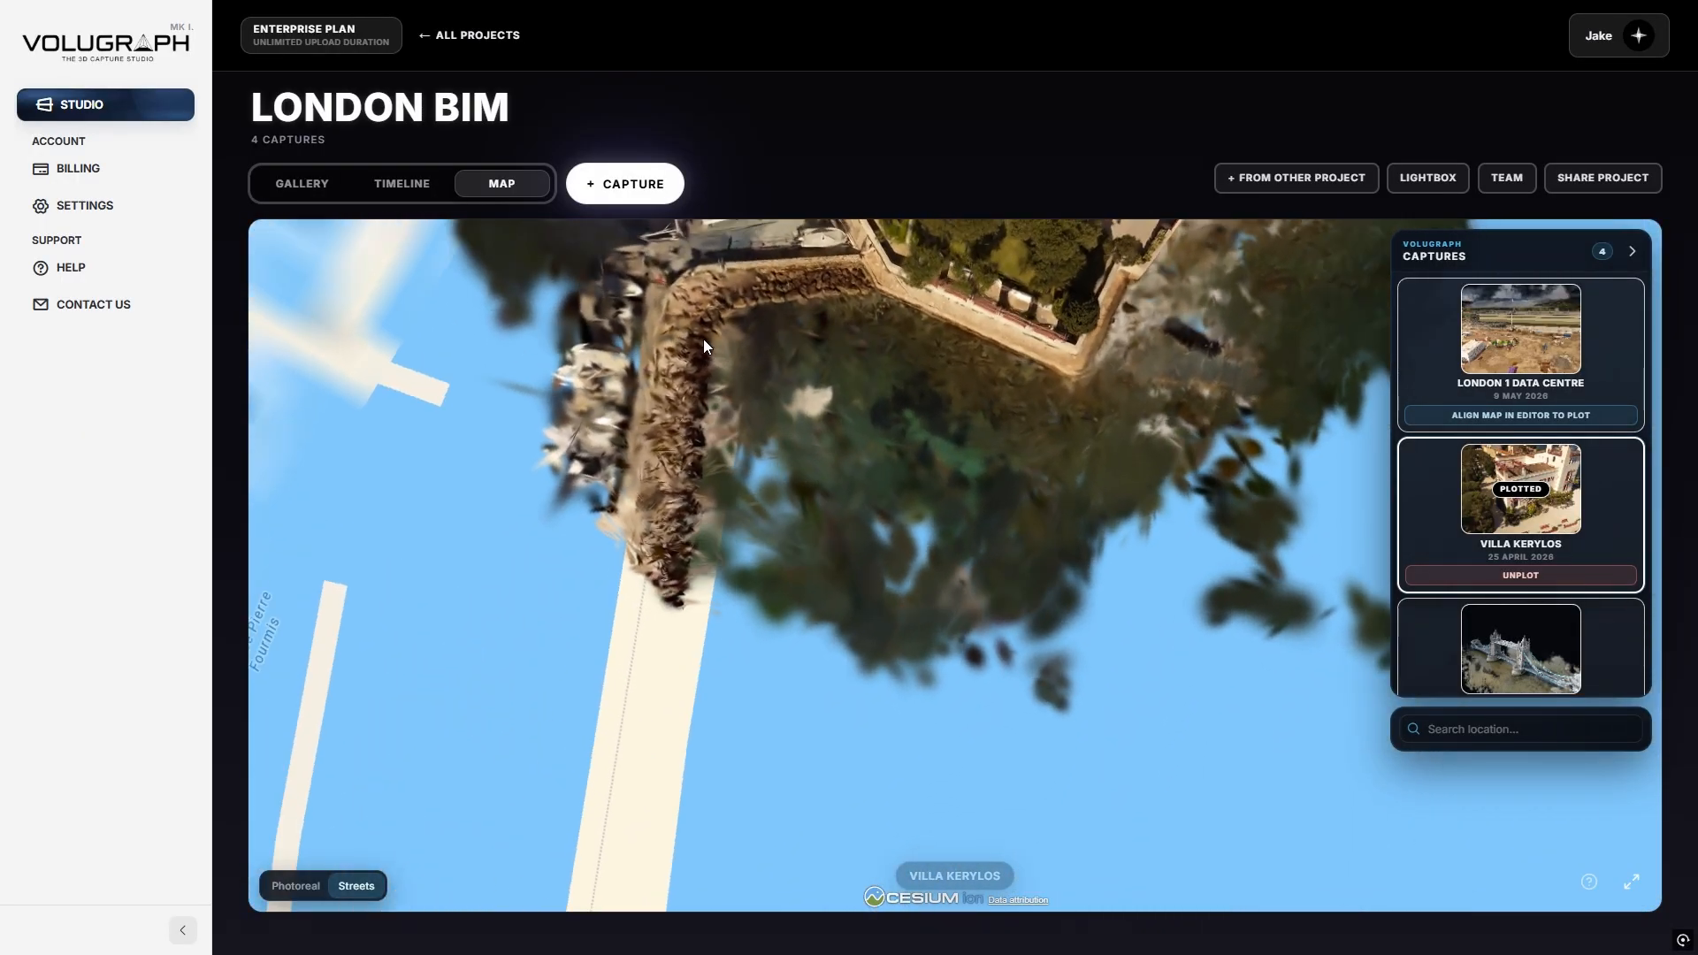
scroll(680, 622, down, 5)
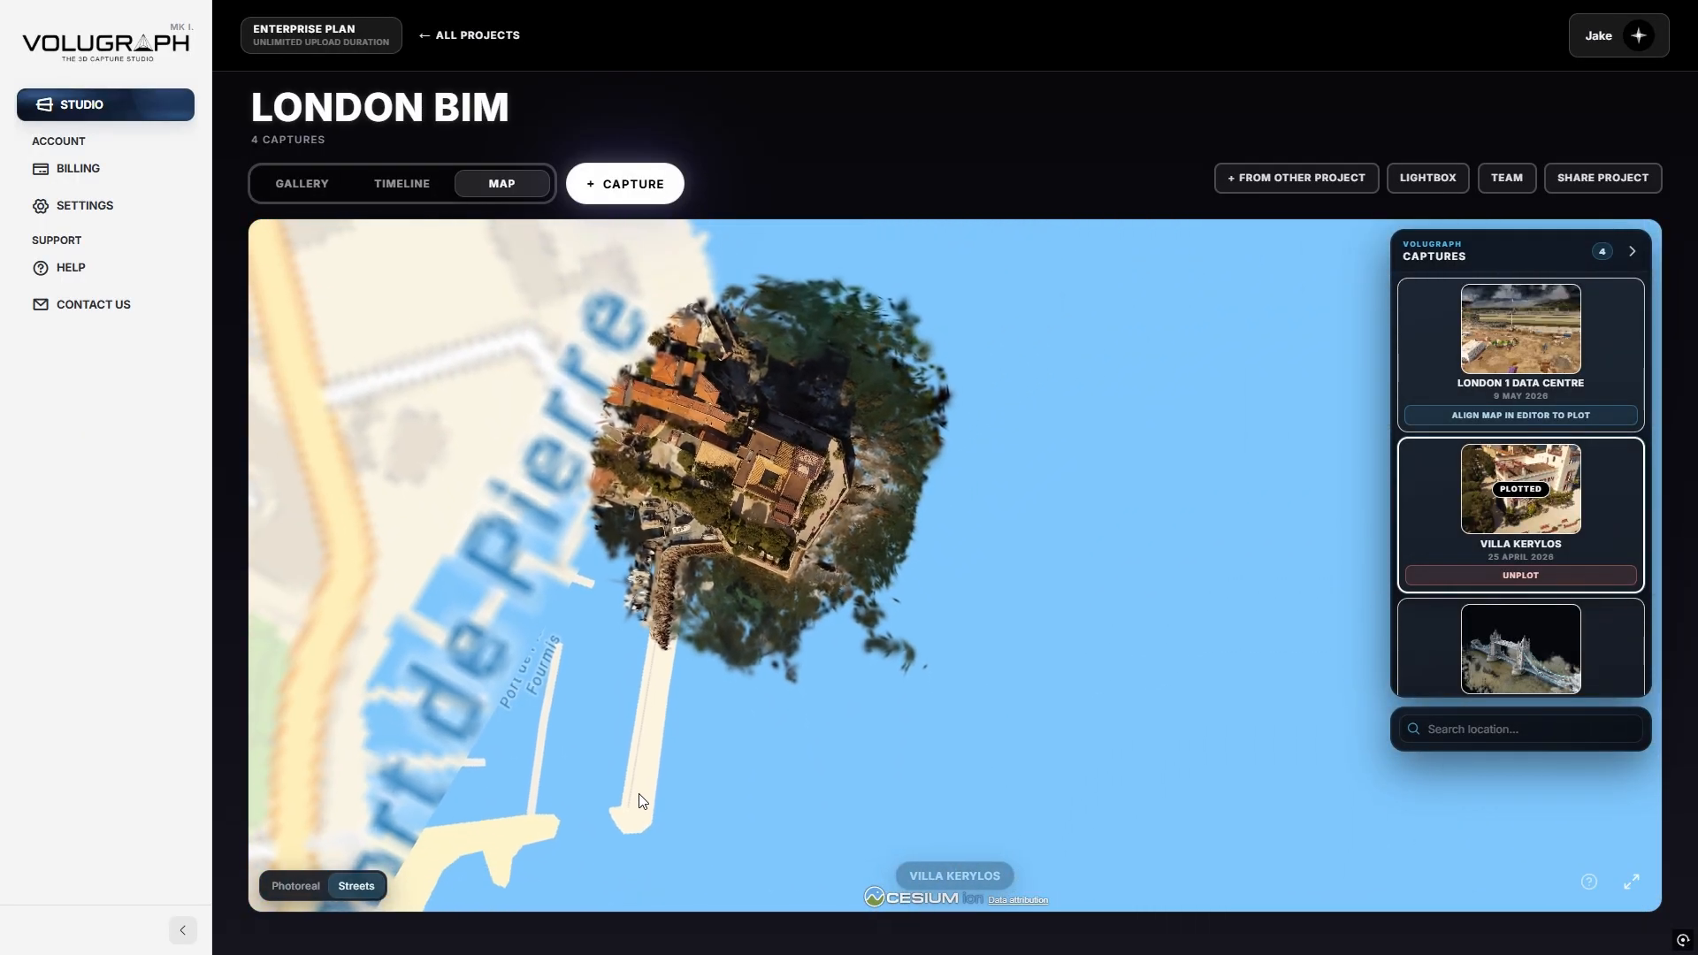
drag(887, 591, 804, 630)
middle_drag(803, 629, 655, 592)
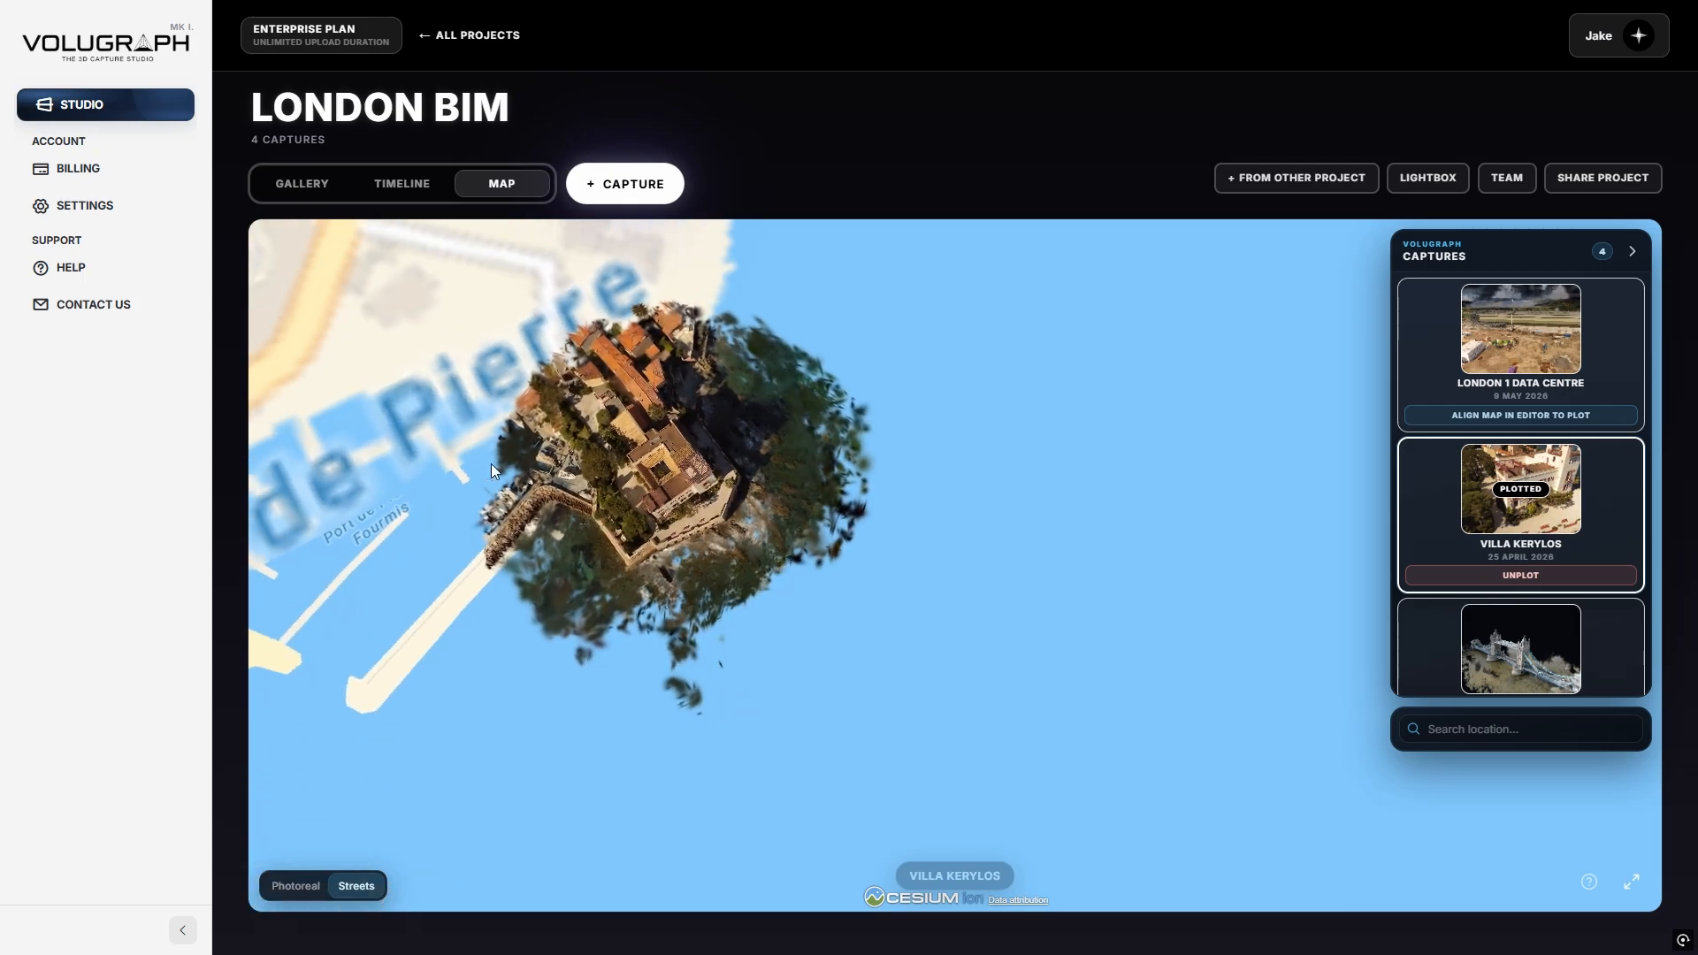
middle_drag(815, 676, 534, 417)
middle_drag(941, 596, 681, 575)
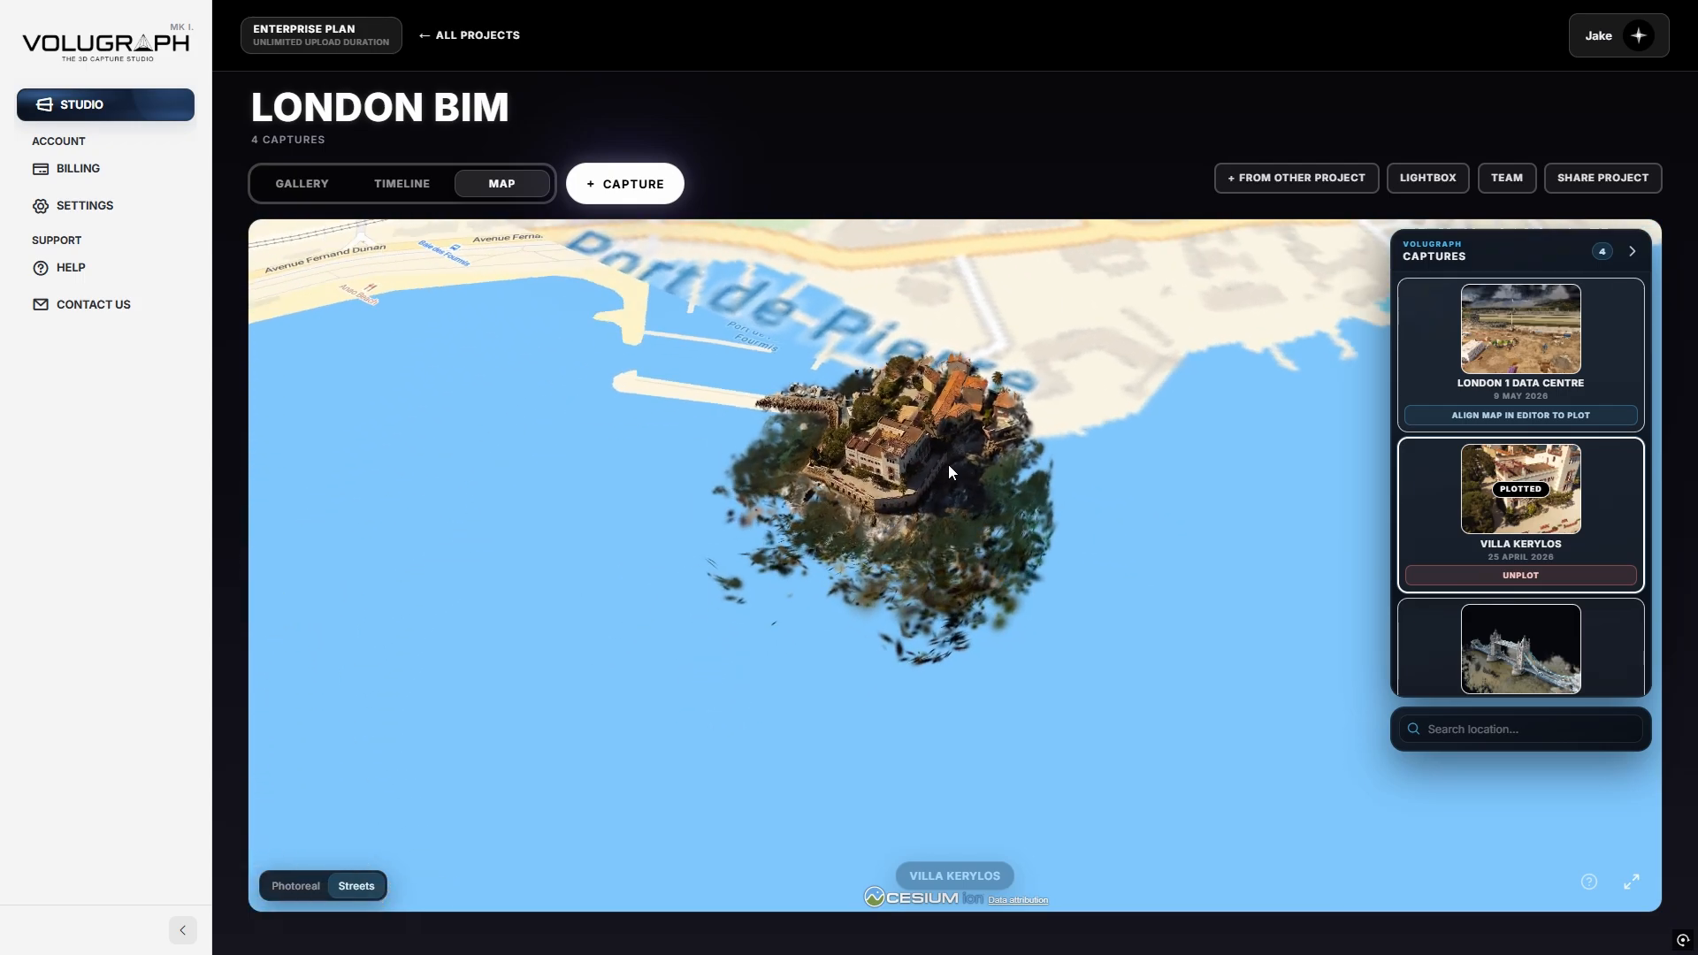
scroll(999, 386, up, 4)
scroll(985, 570, down, 5)
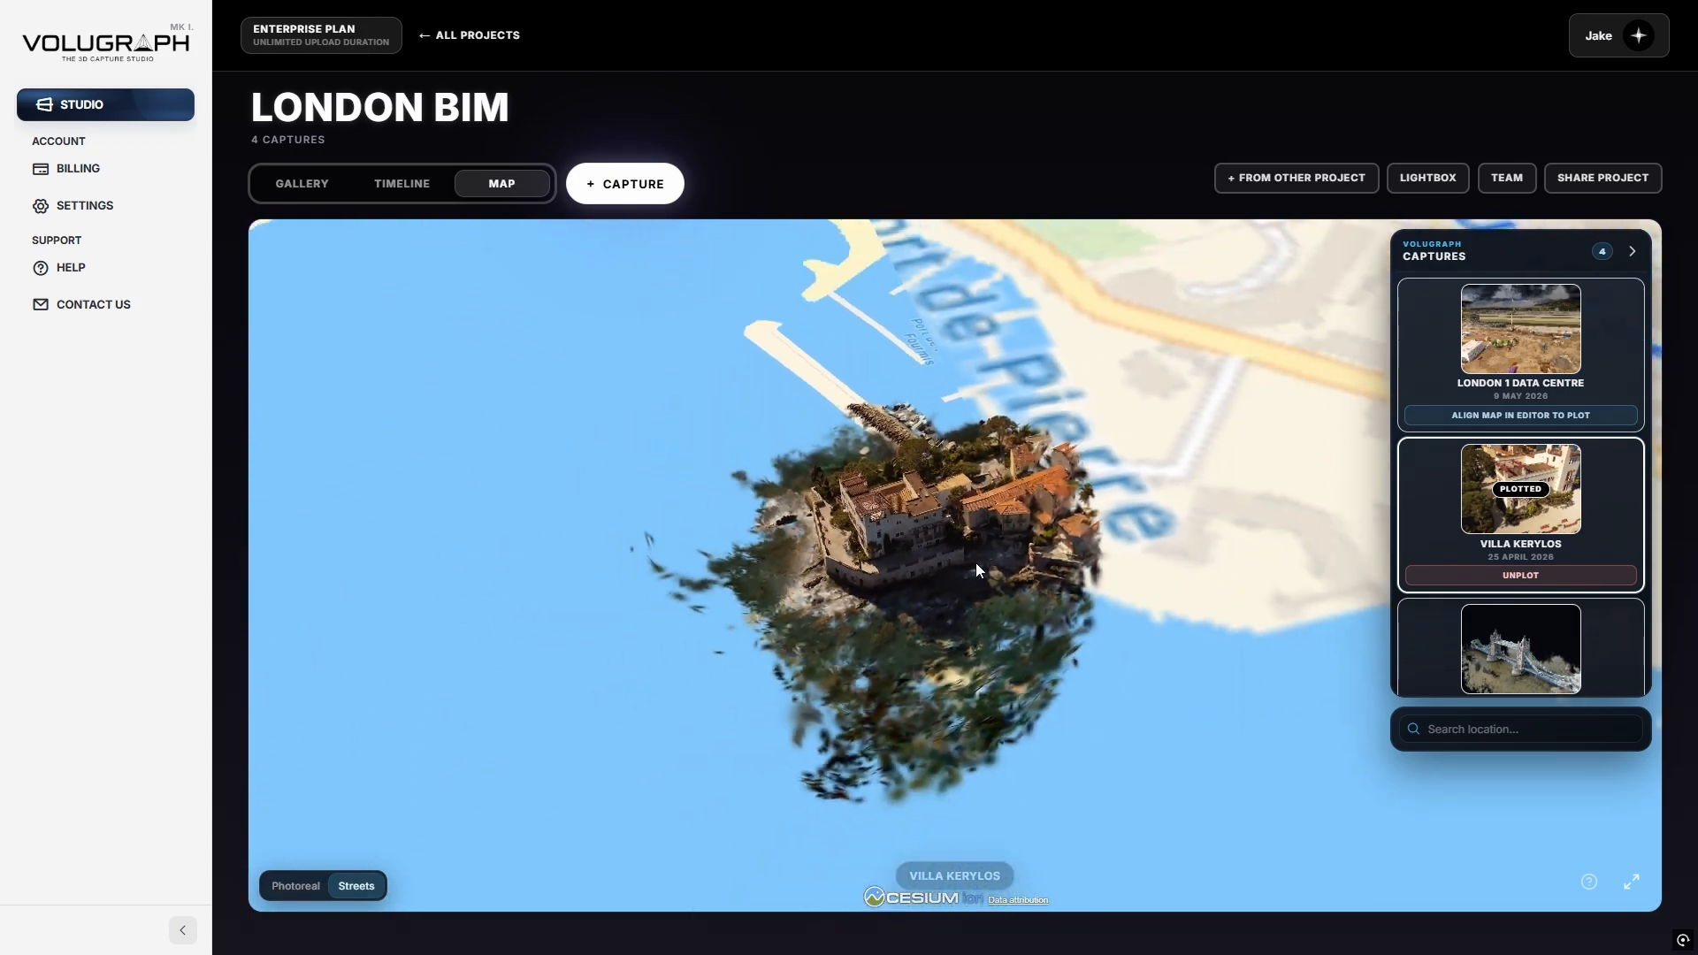
middle_drag(975, 568, 1084, 596)
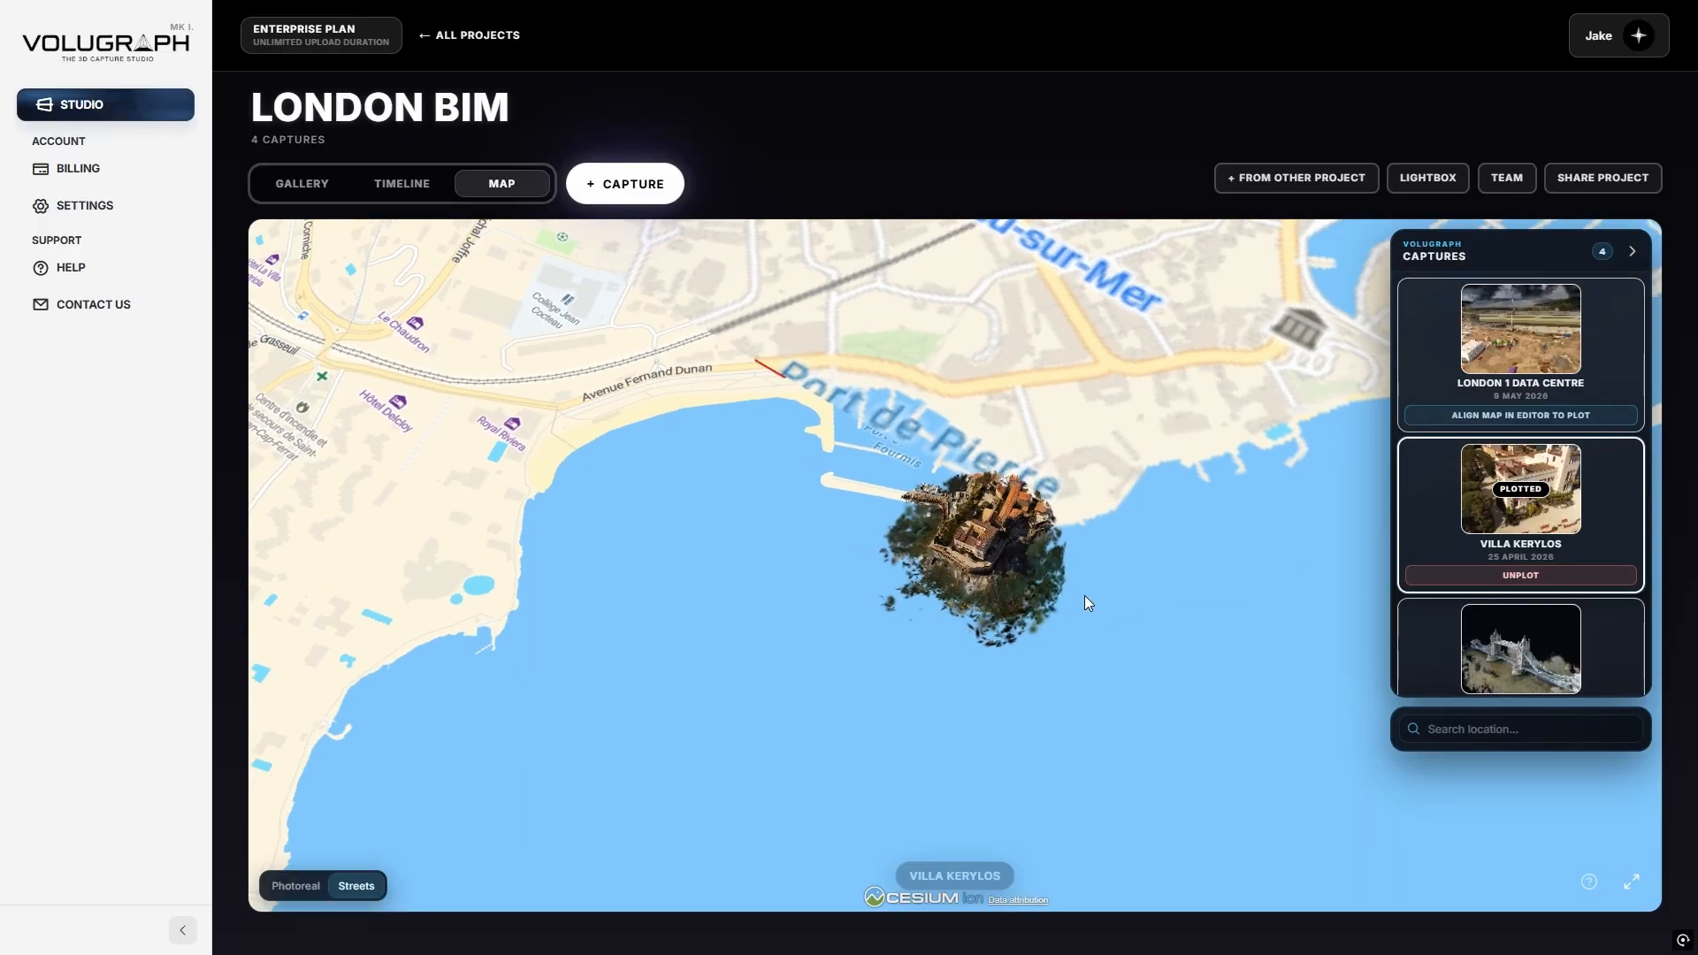
scroll(1080, 588, down, 3)
Recentre Villa Kerylos, switch to Photoreal imagery, and show the project timeline.
drag(973, 349, 901, 568)
middle_drag(901, 568, 1049, 660)
scroll(963, 773, up, 4)
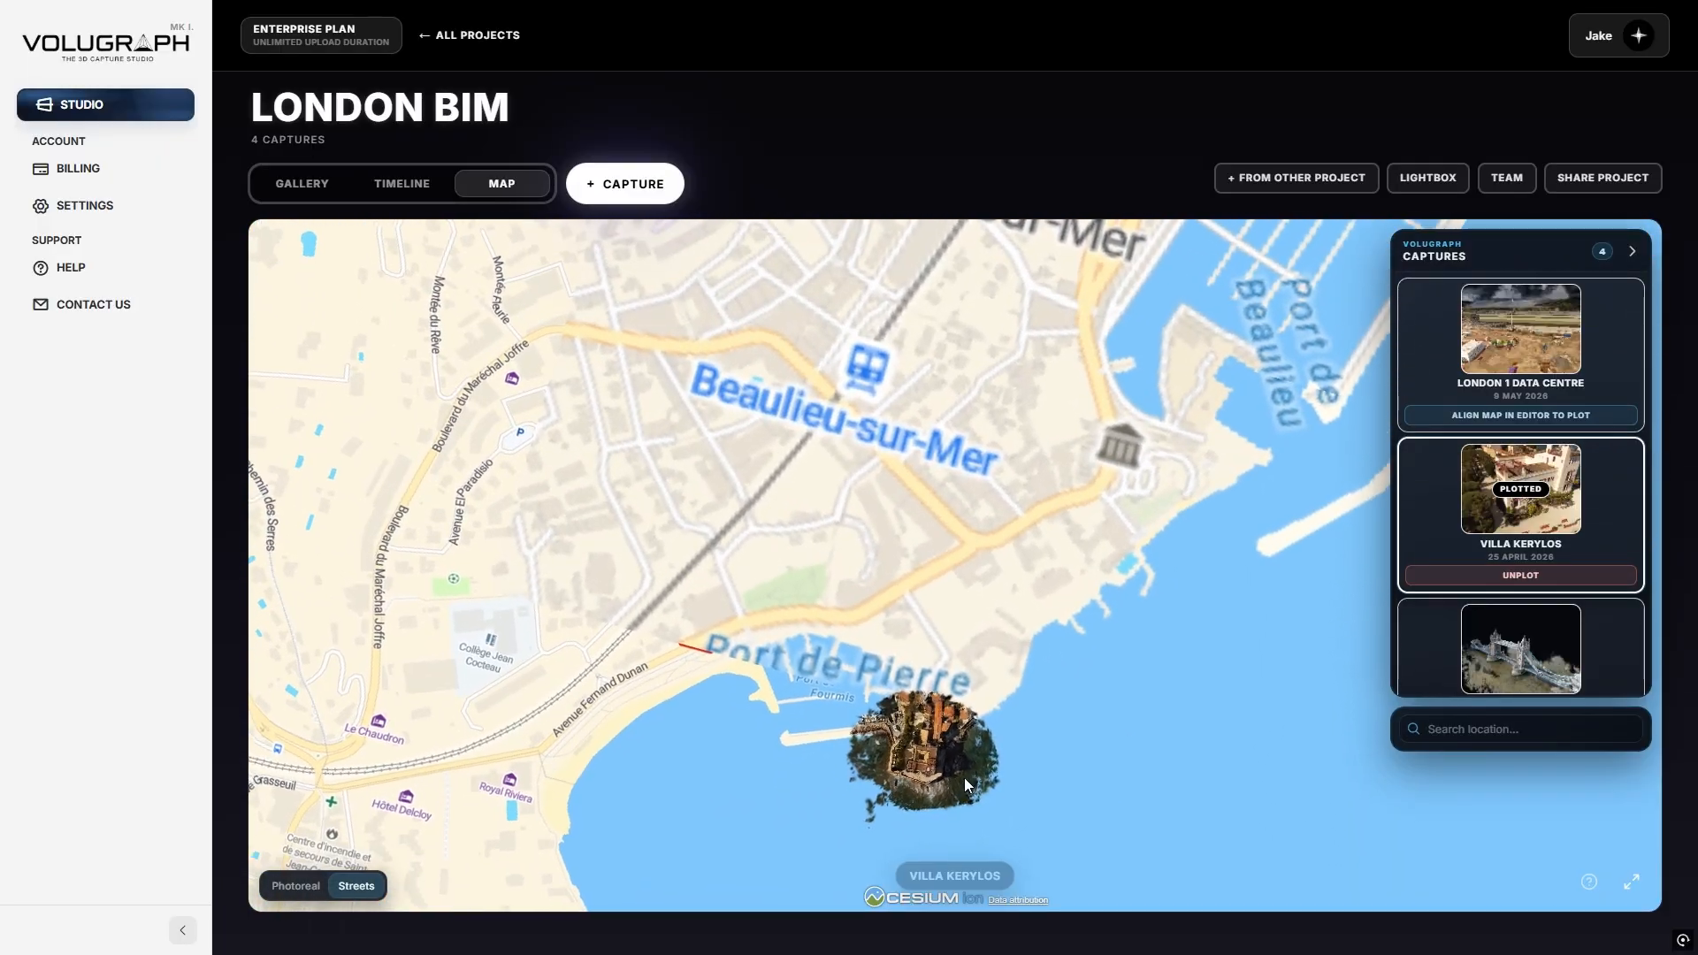
scroll(858, 720, up, 3)
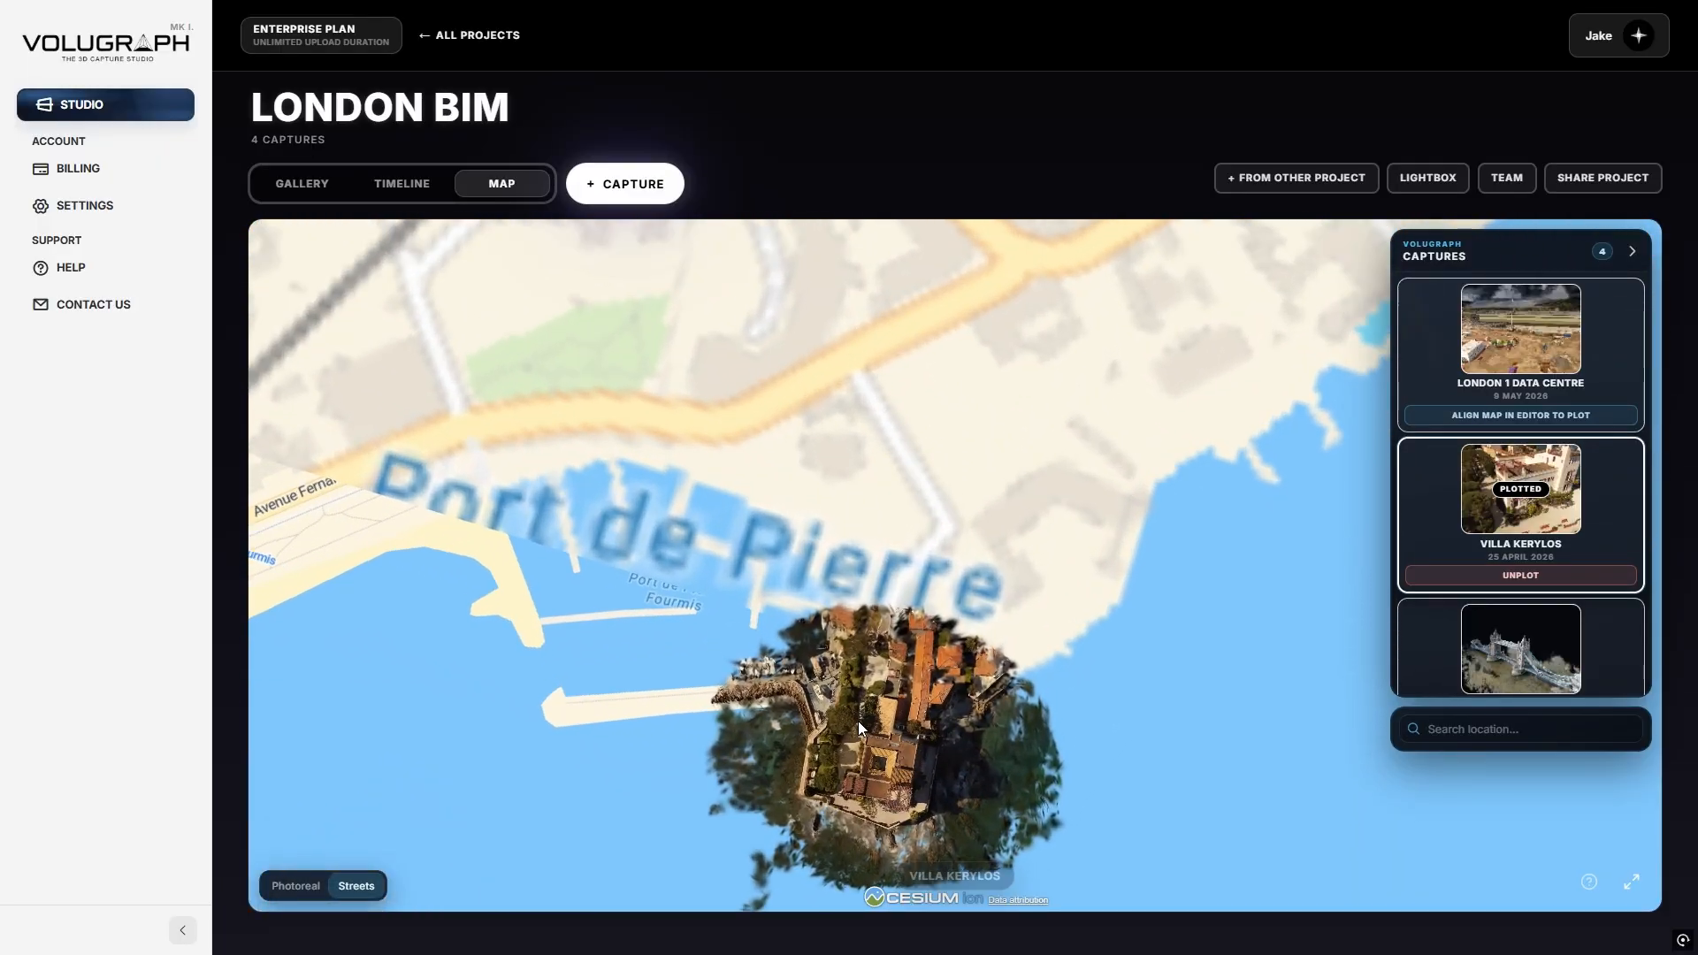
drag(872, 735, 883, 606)
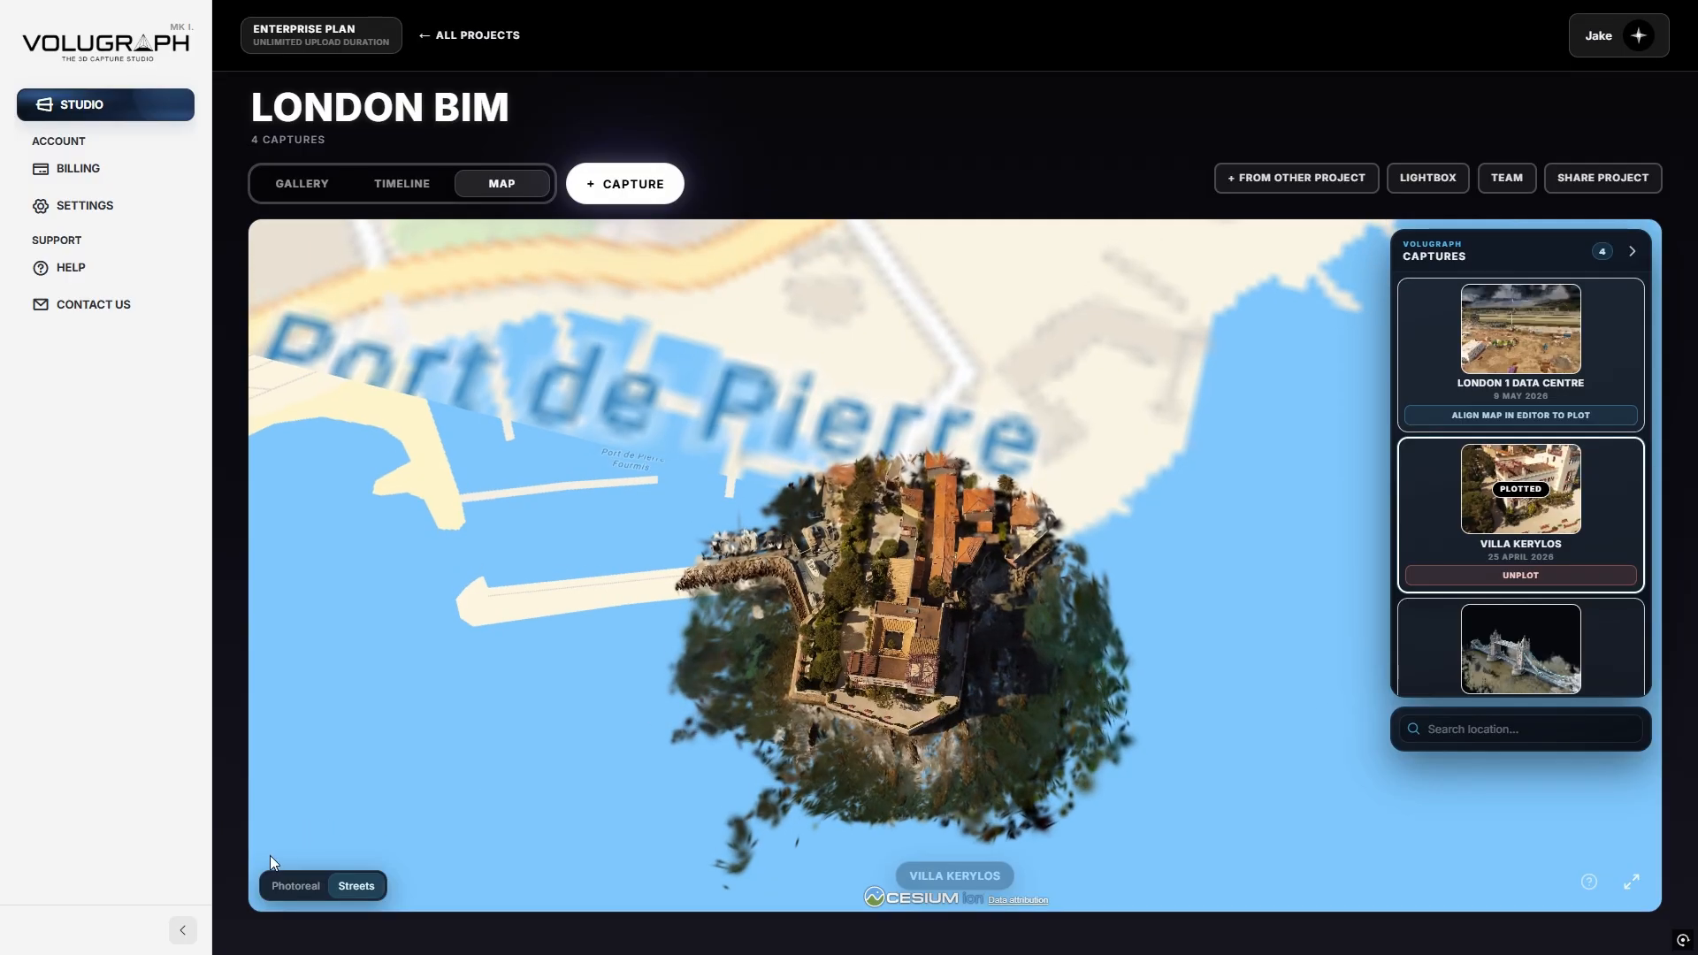
click(295, 886)
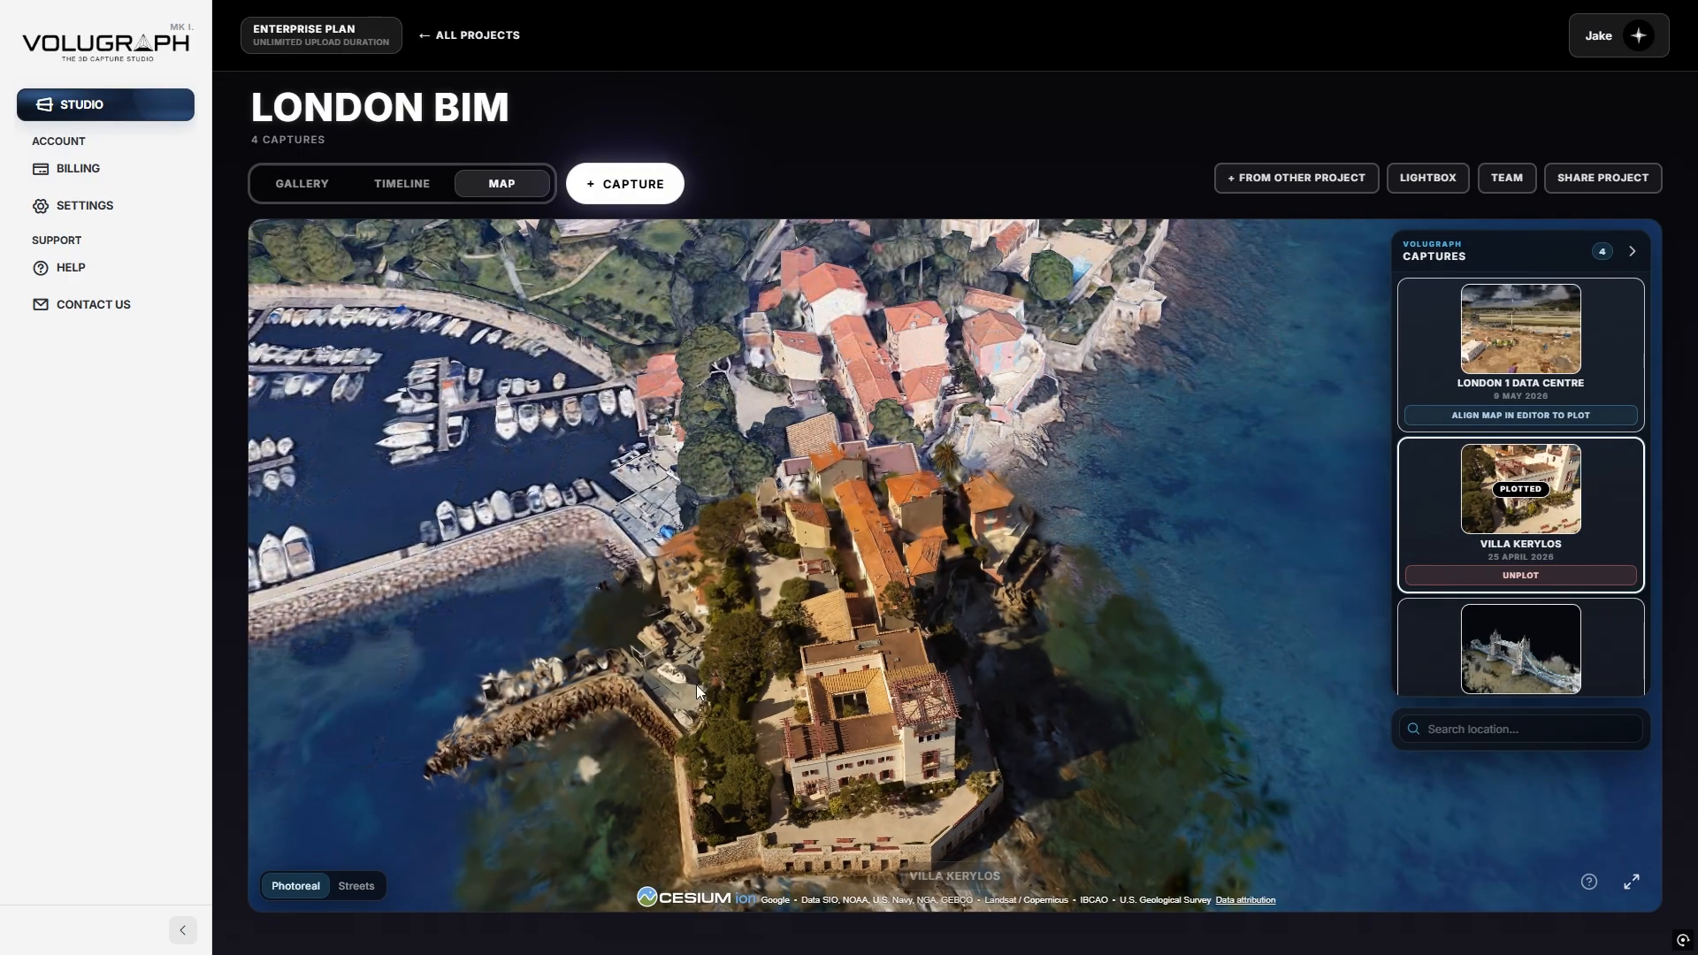
click(402, 183)
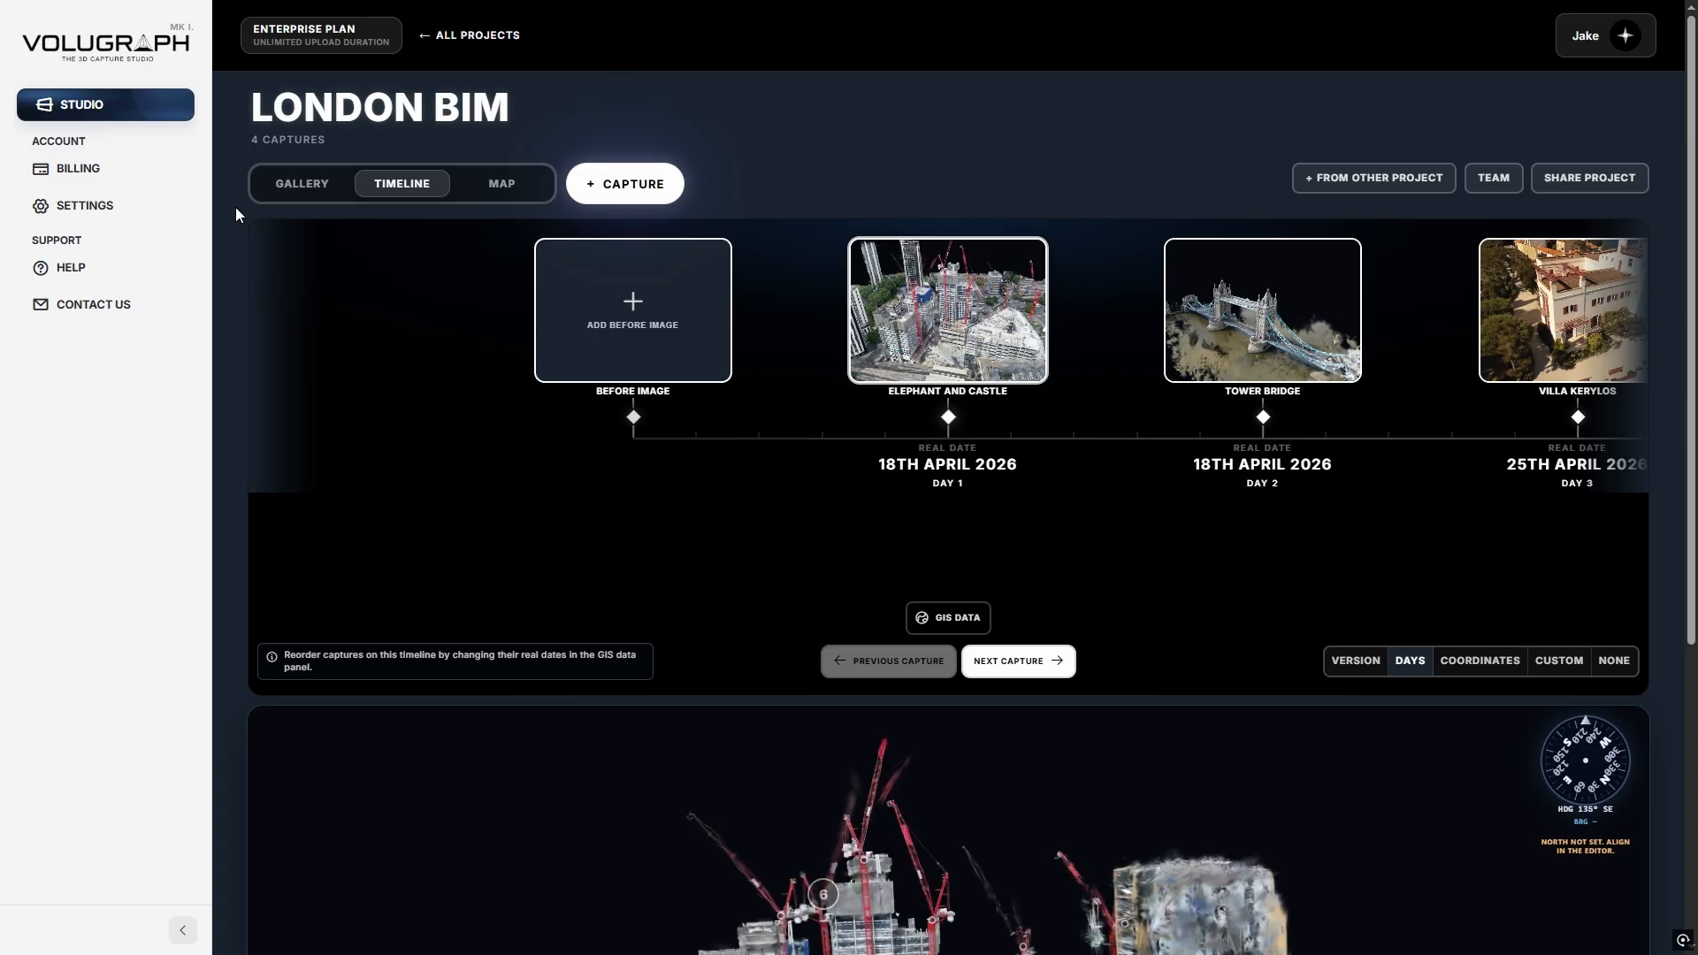
Step through the timeline captures to the last, labelling them by Coordinates then Custom names.
click(1006, 662)
click(884, 661)
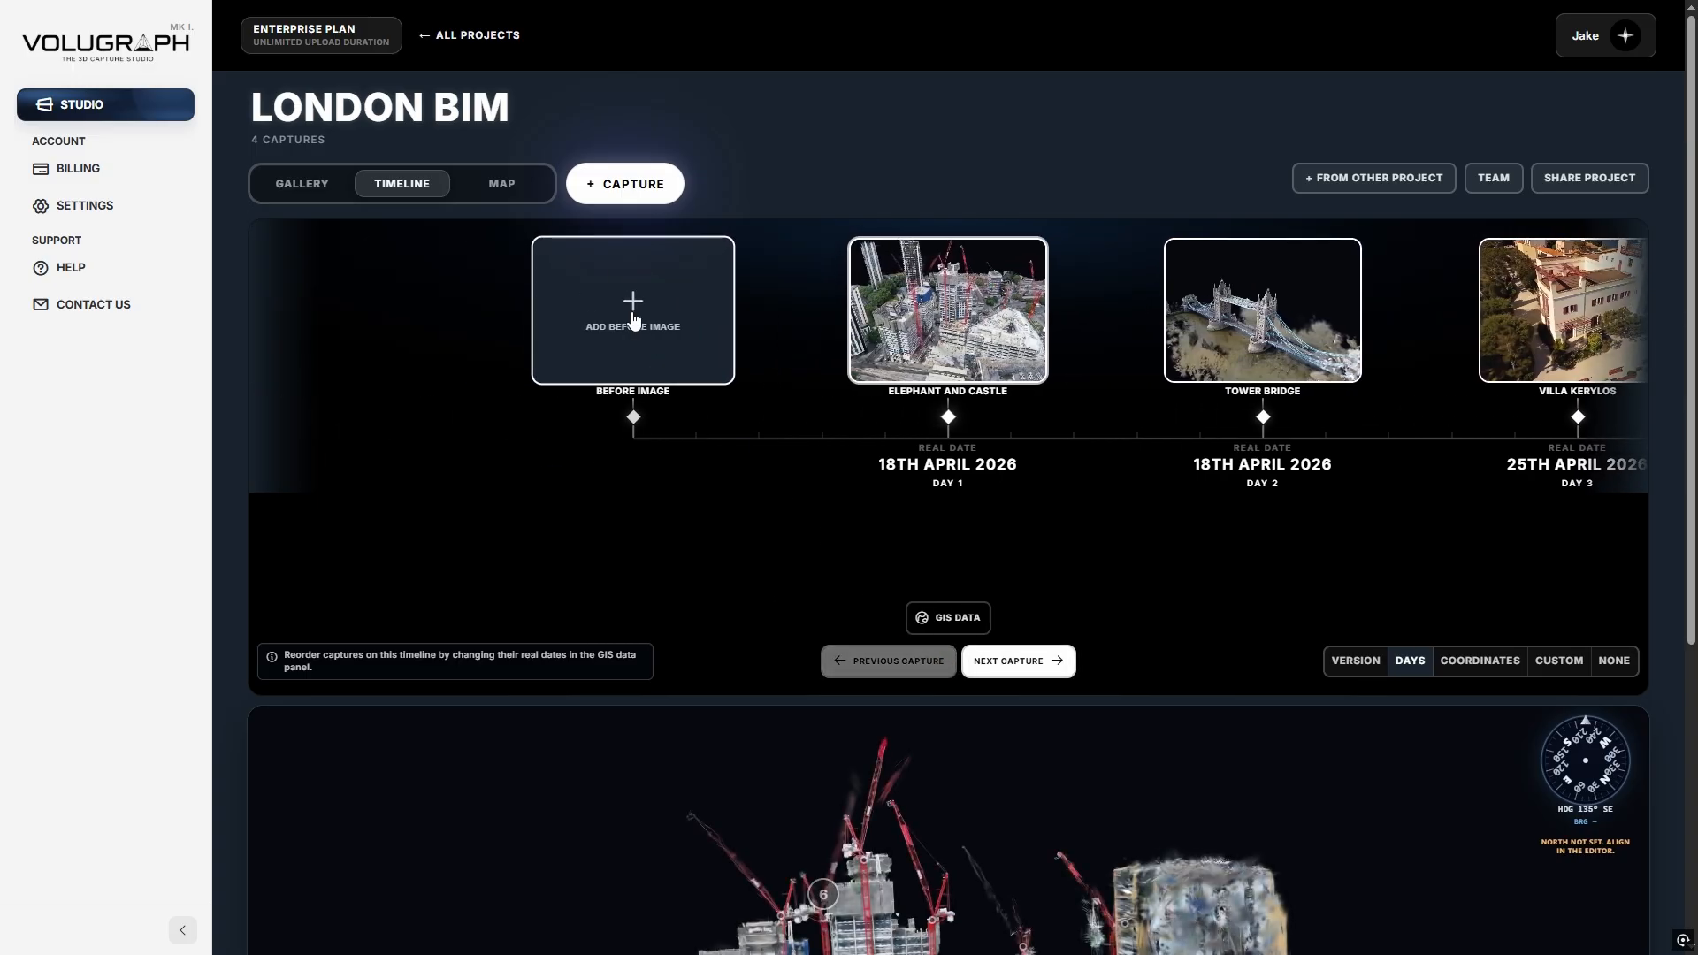
click(1038, 665)
click(1039, 665)
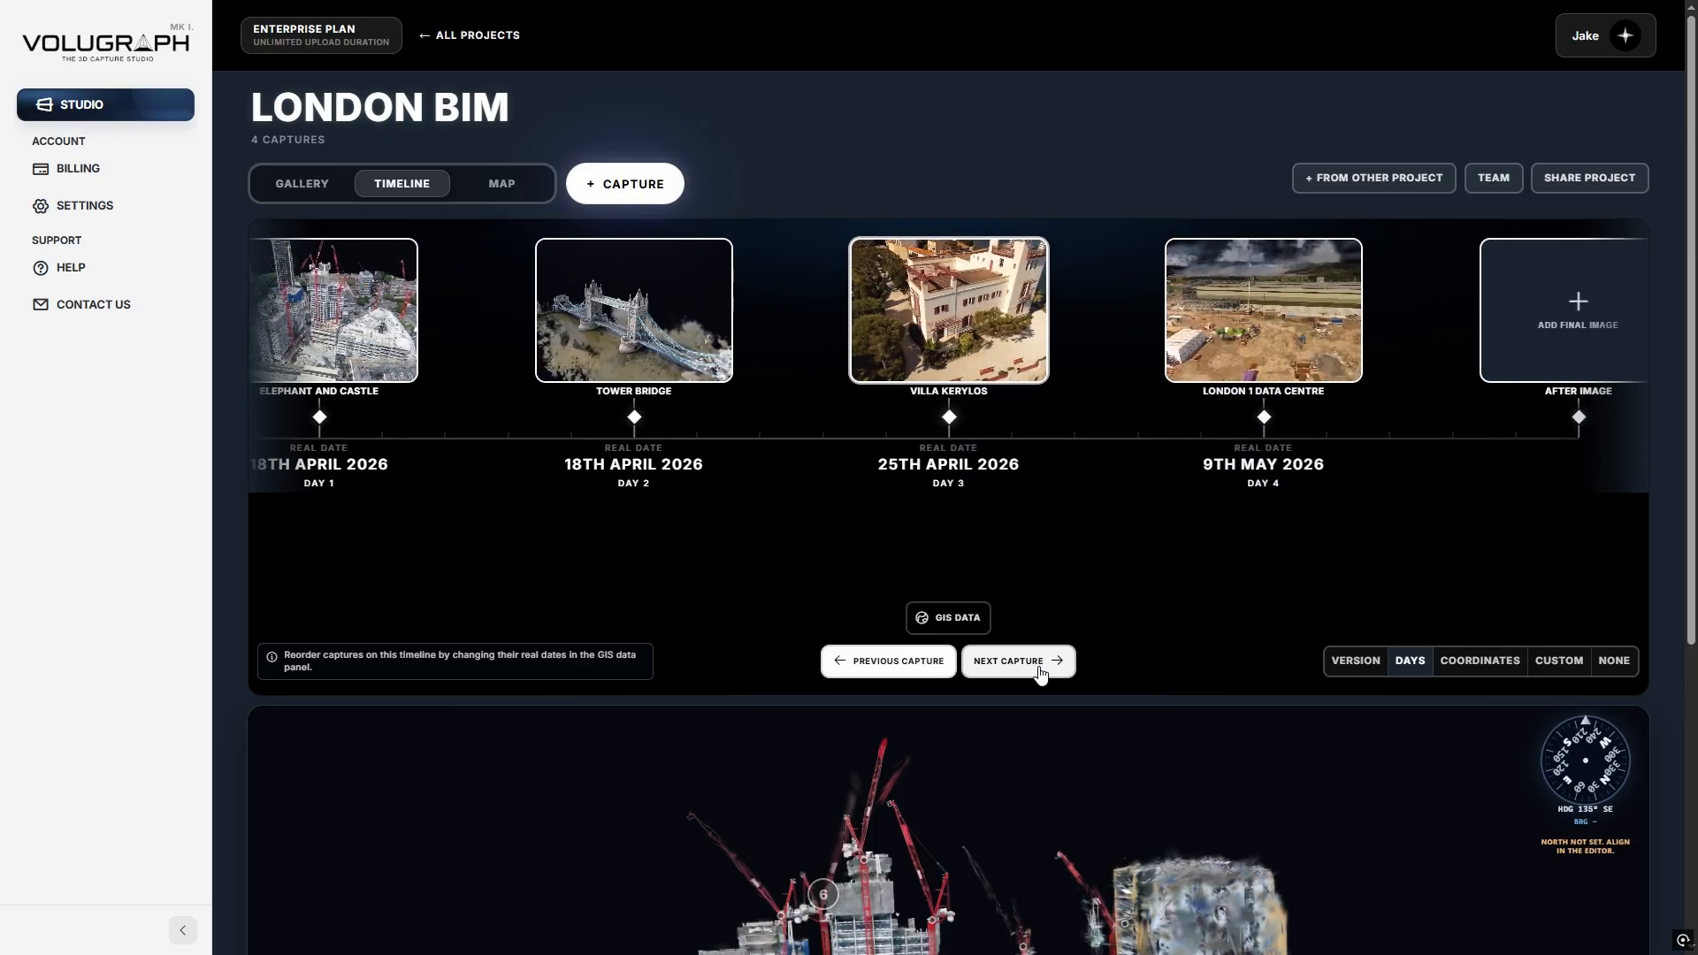
click(1038, 665)
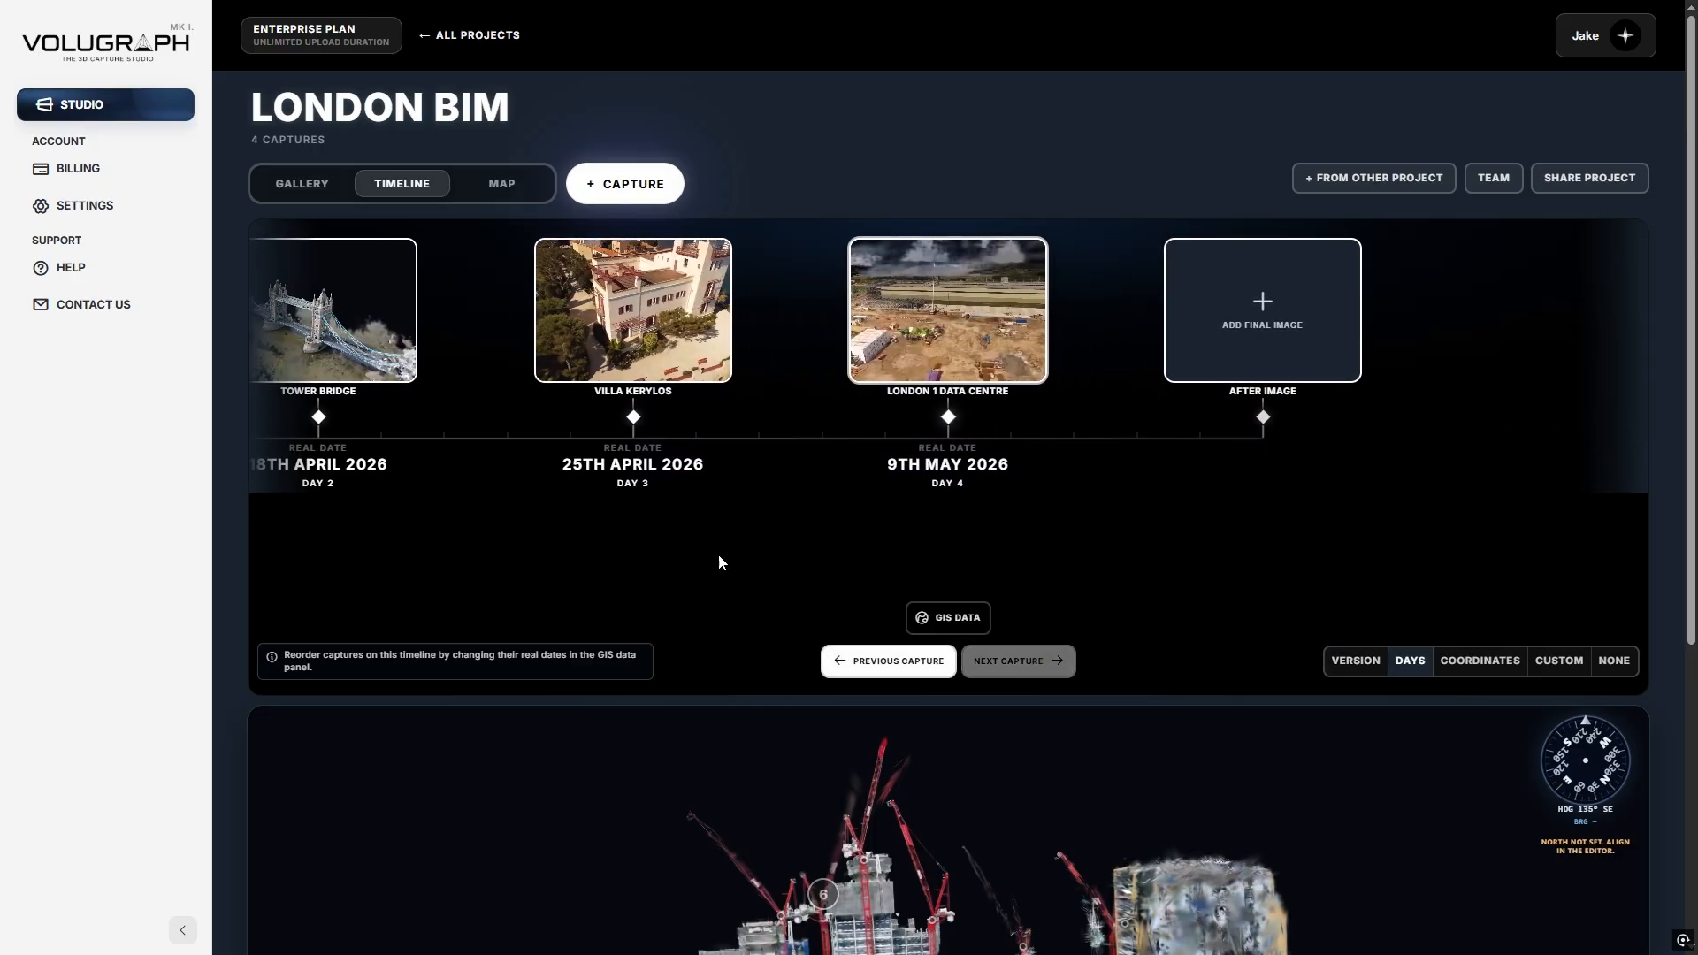
click(1473, 663)
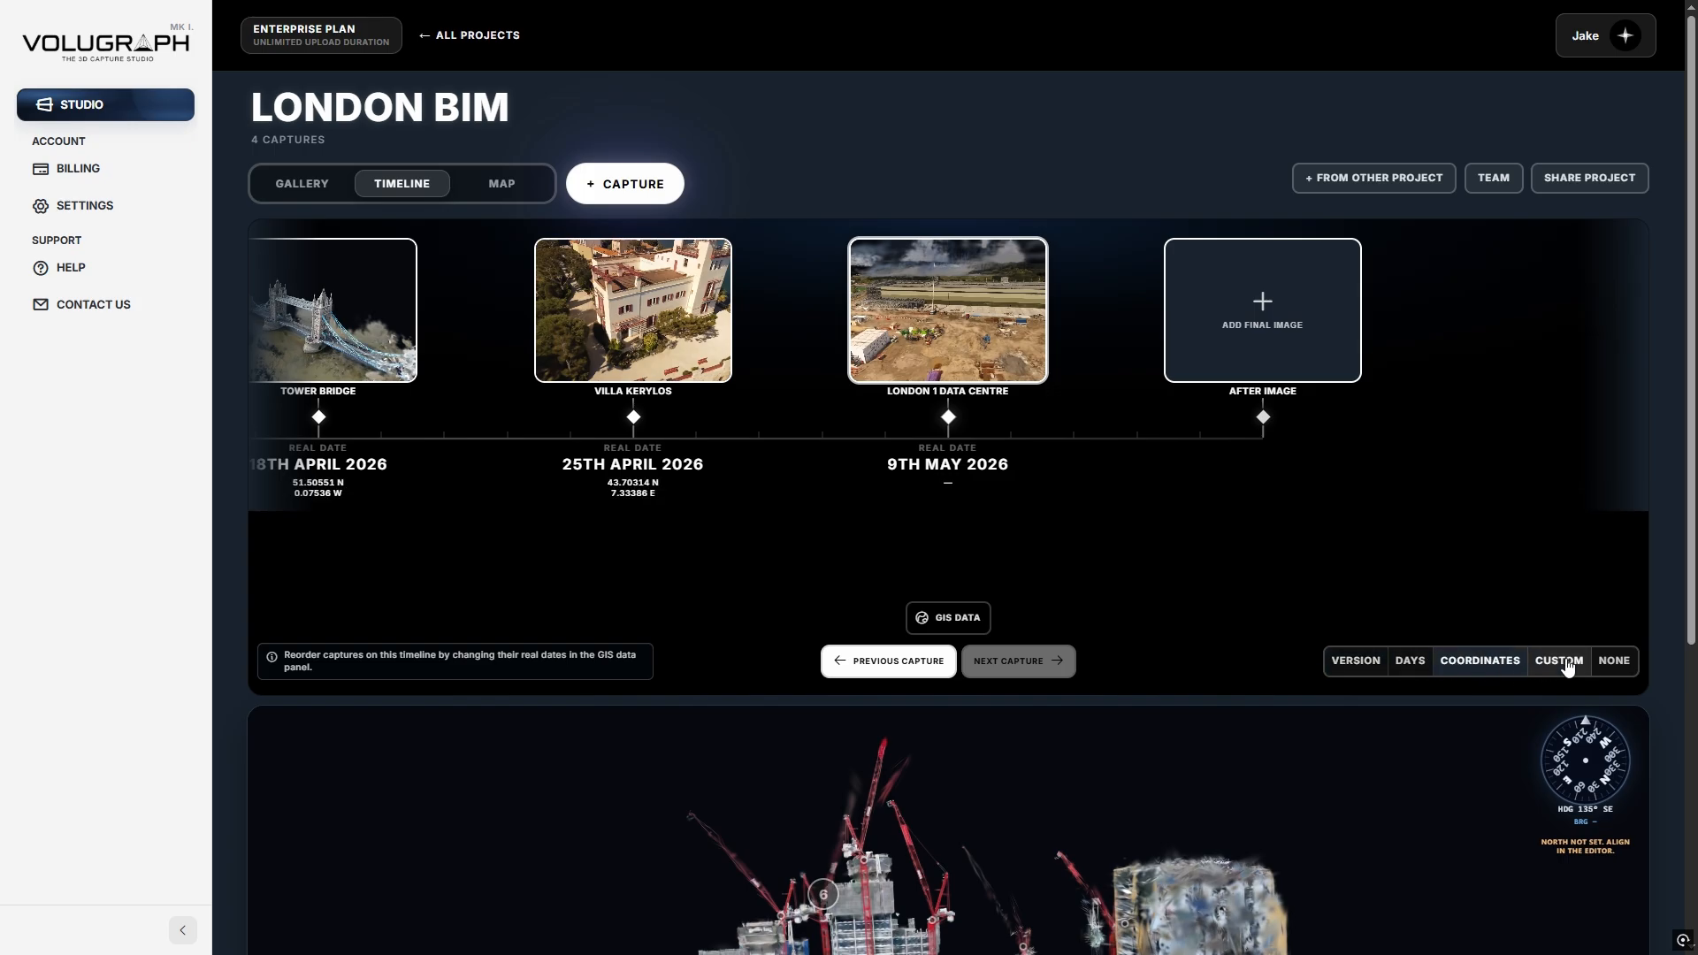
click(1562, 664)
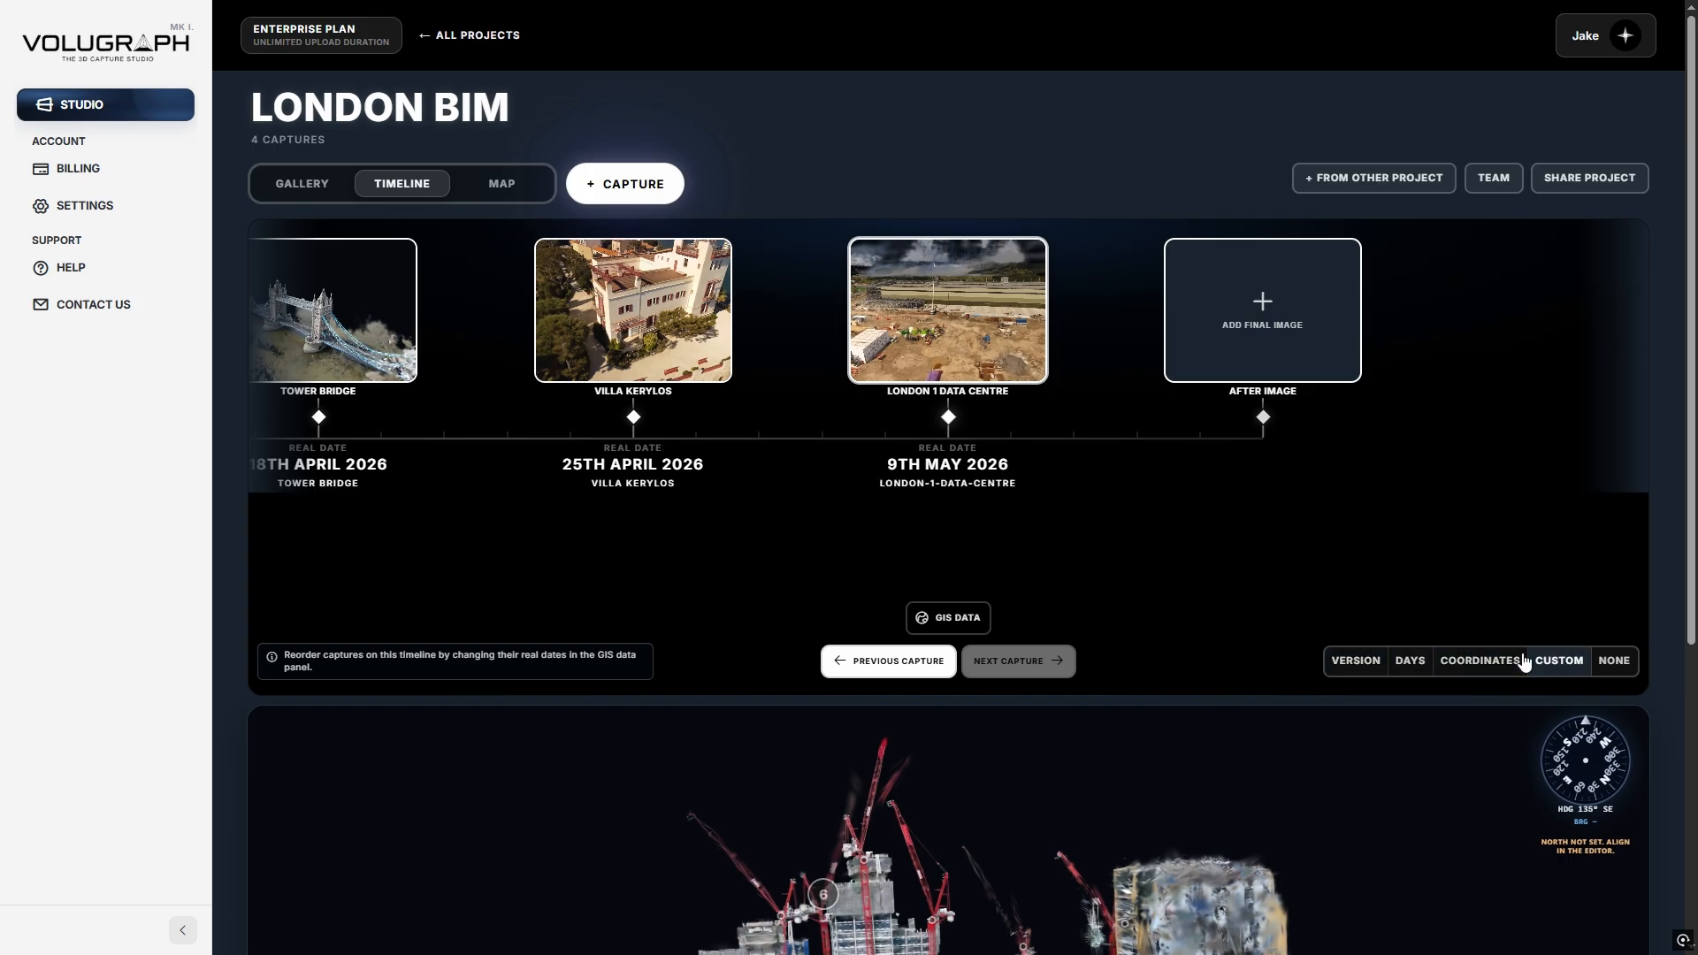
Open Elephant and Castle's GIS data for editing and orbit the Tower Bridge model.
click(922, 621)
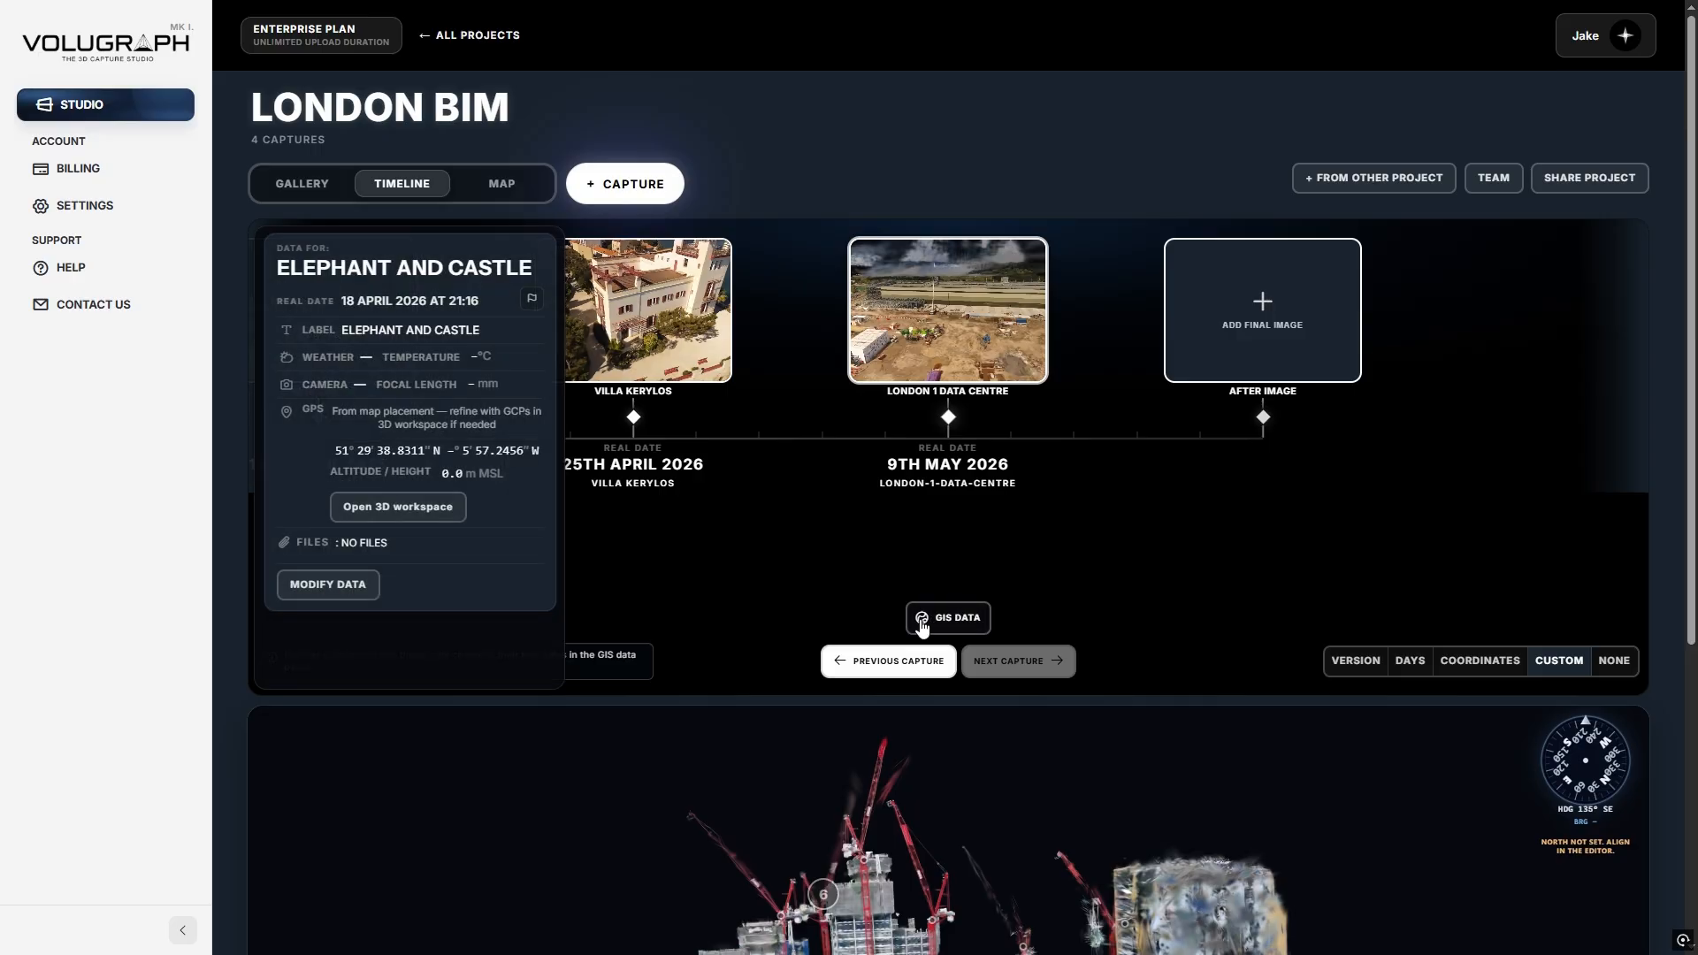
click(302, 588)
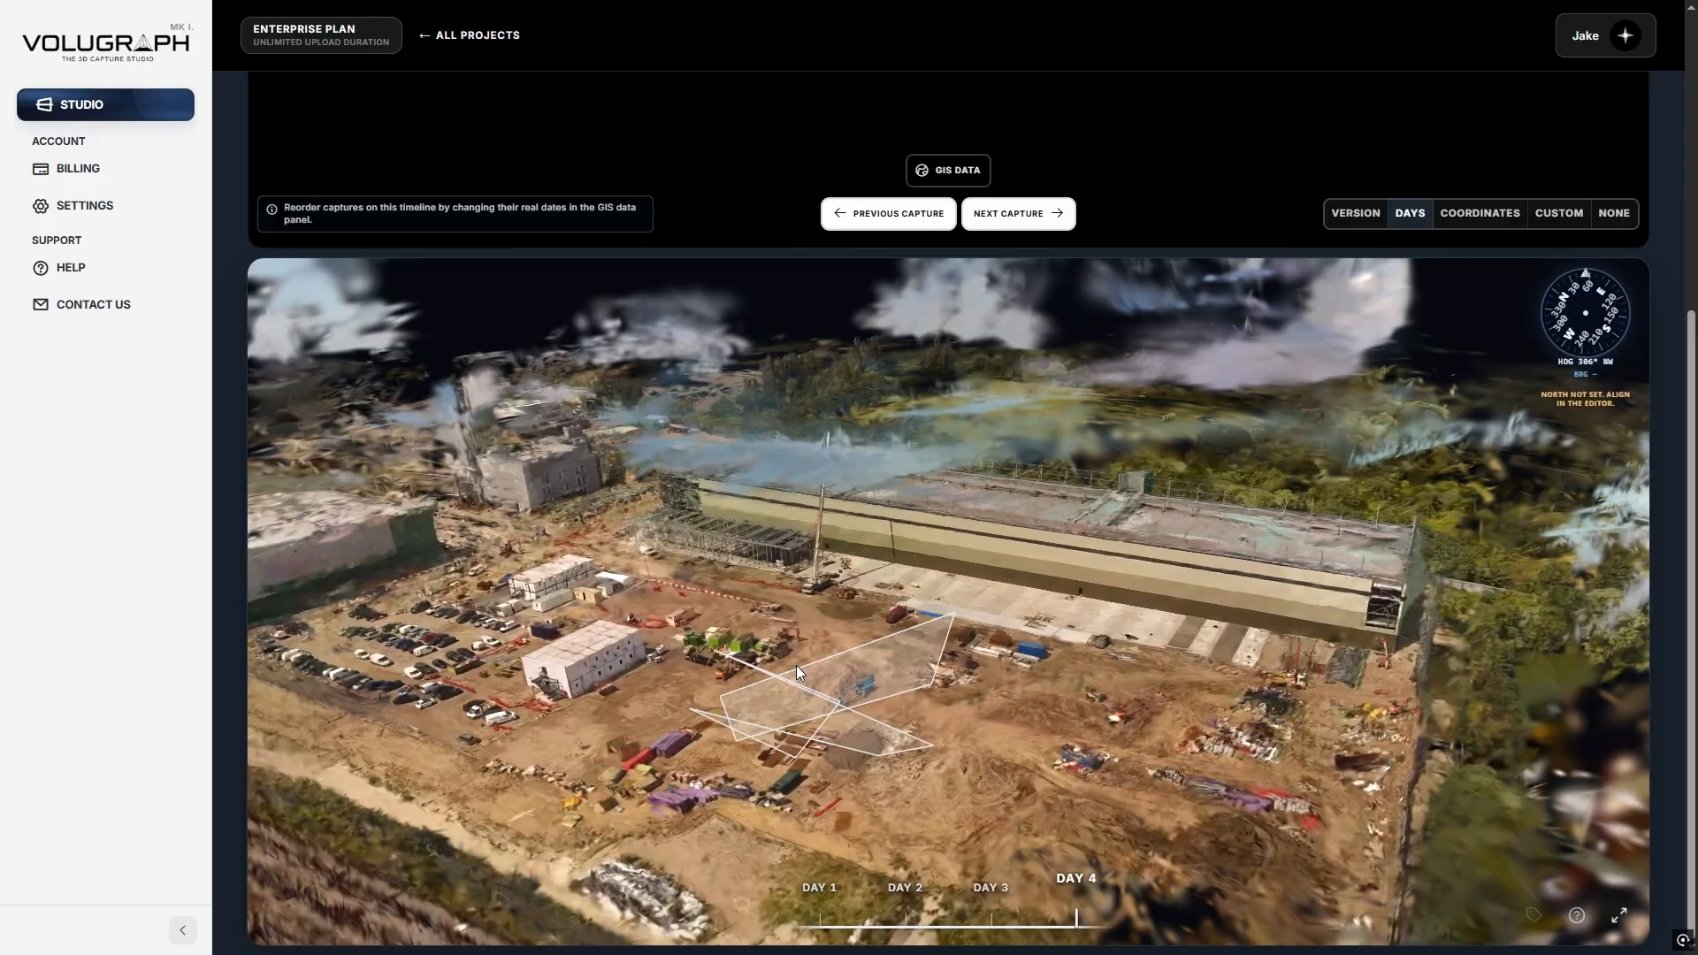
key(Left)
key(Left)
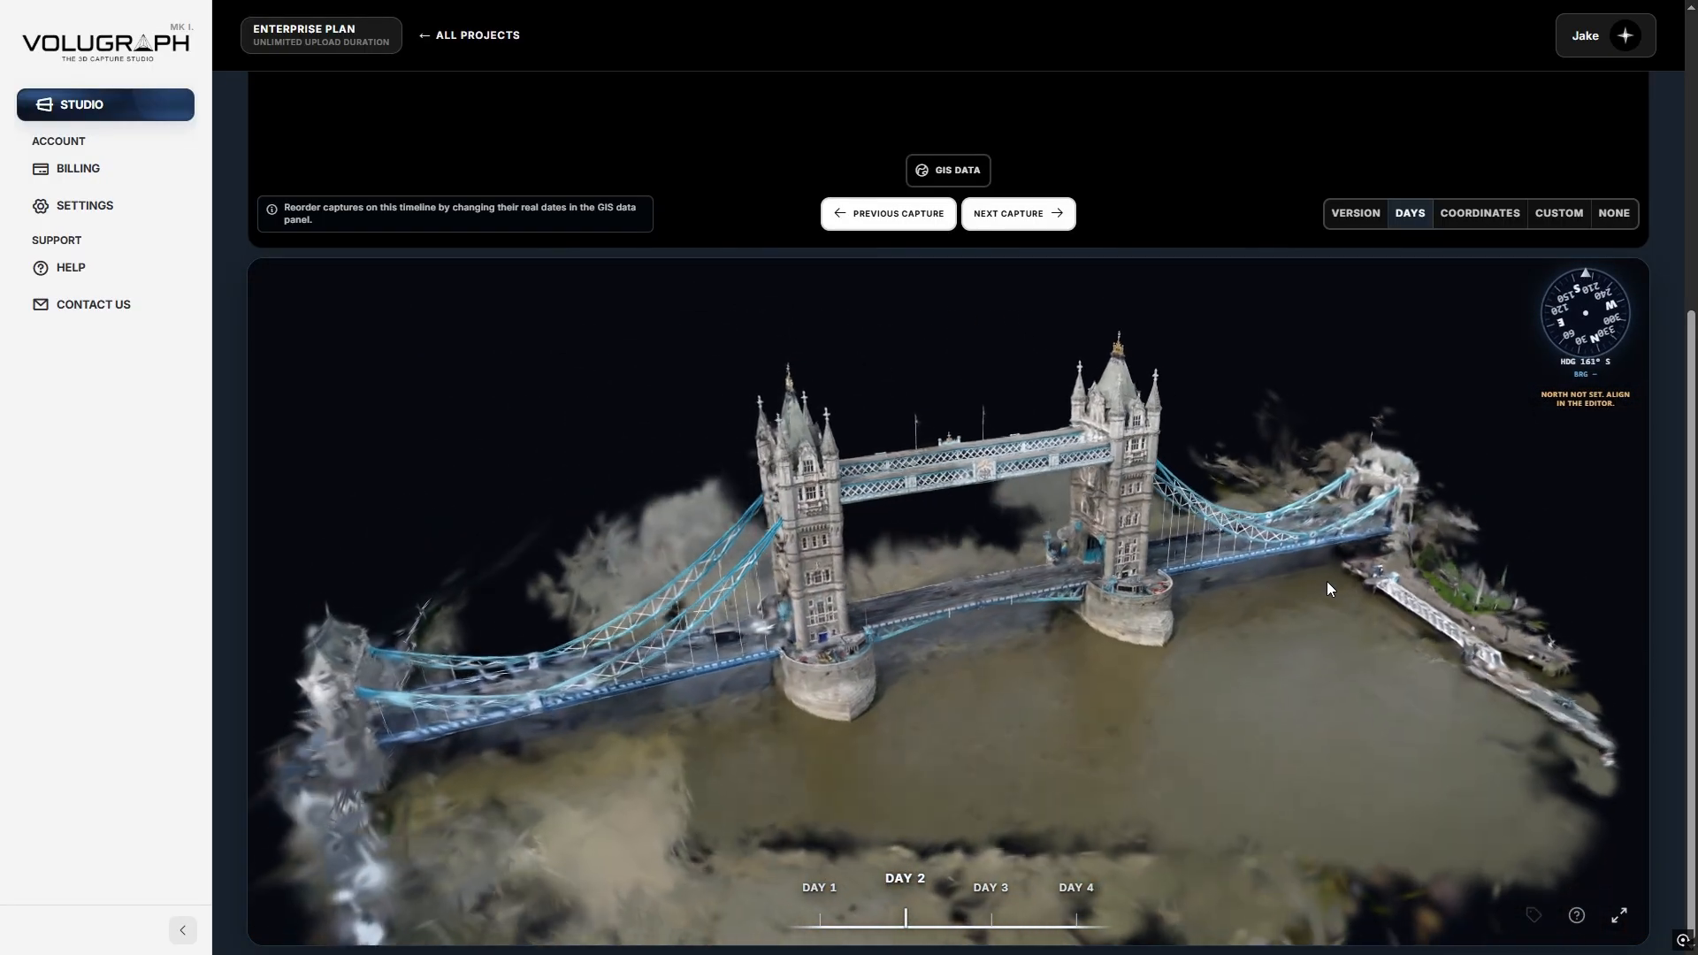
drag(1327, 581, 1000, 590)
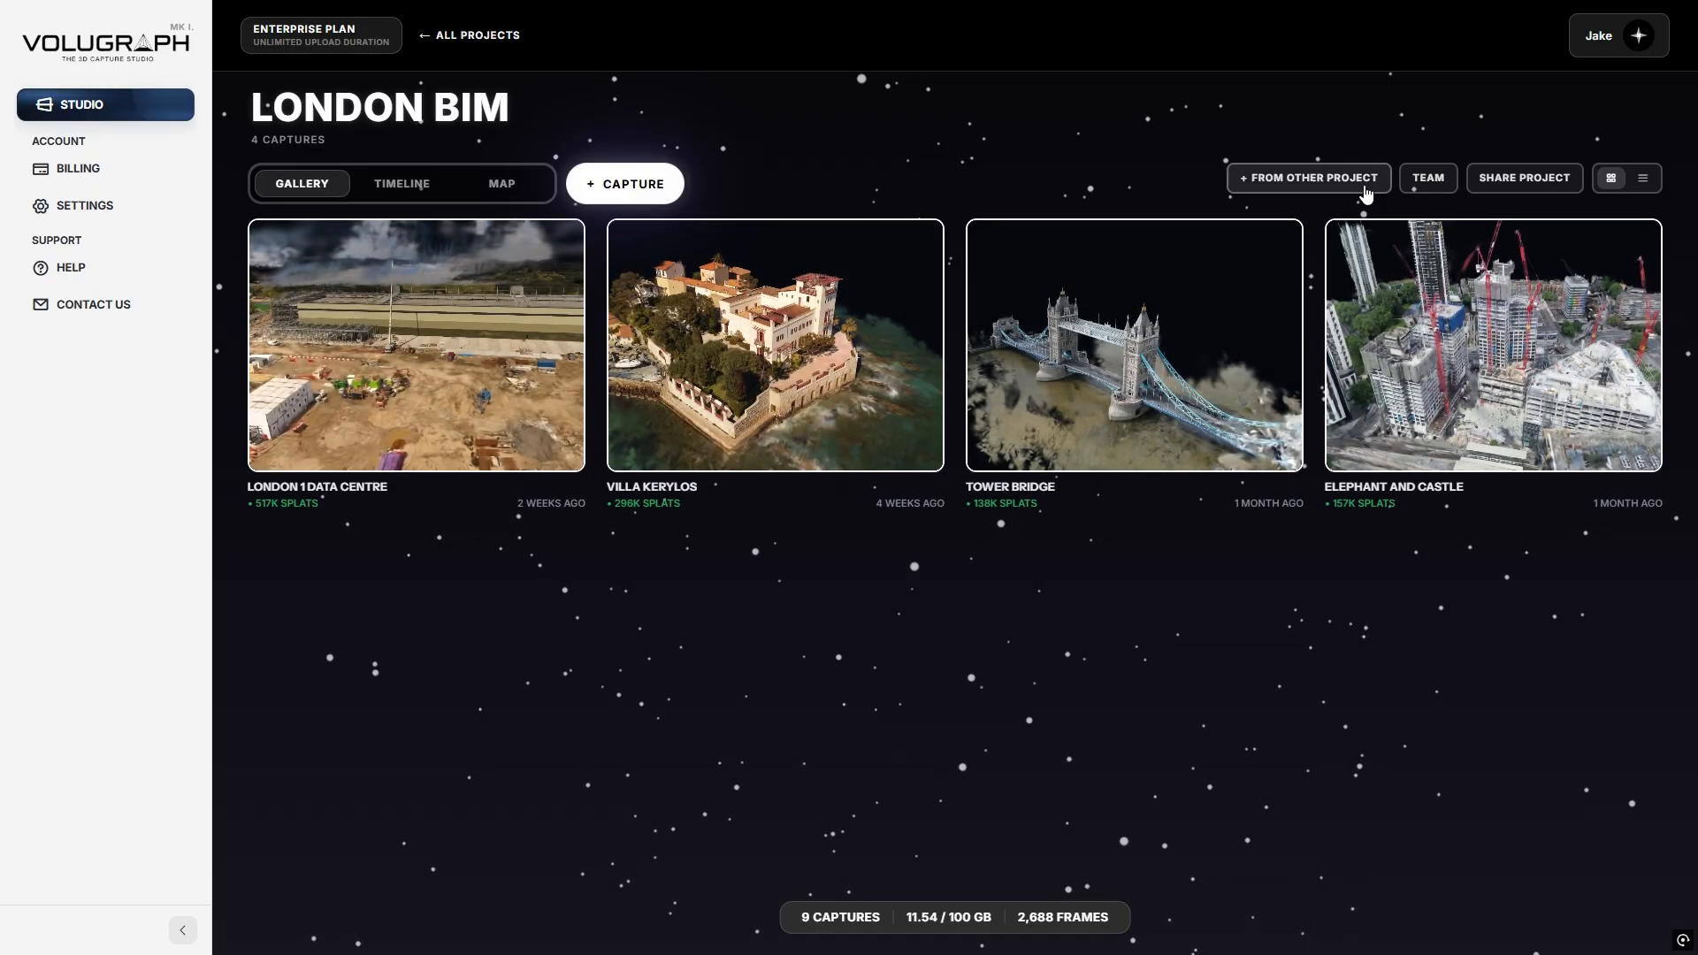
Change the other team member's role on London BIM from Editor to Viewer.
click(1427, 179)
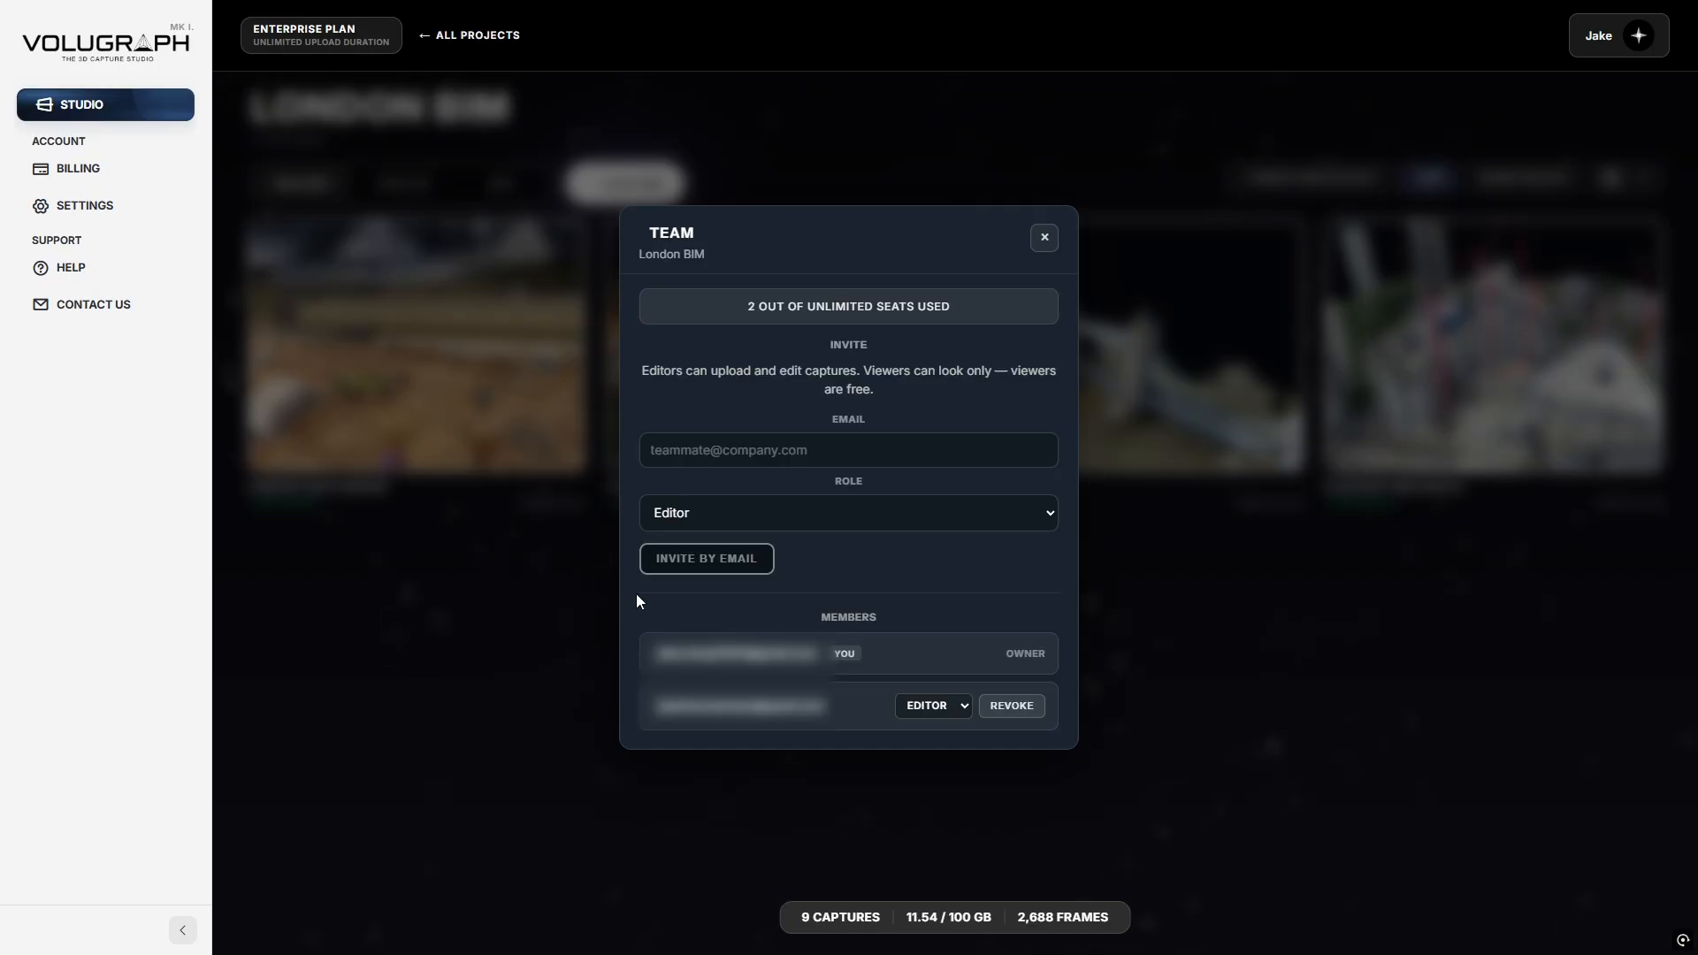
click(917, 713)
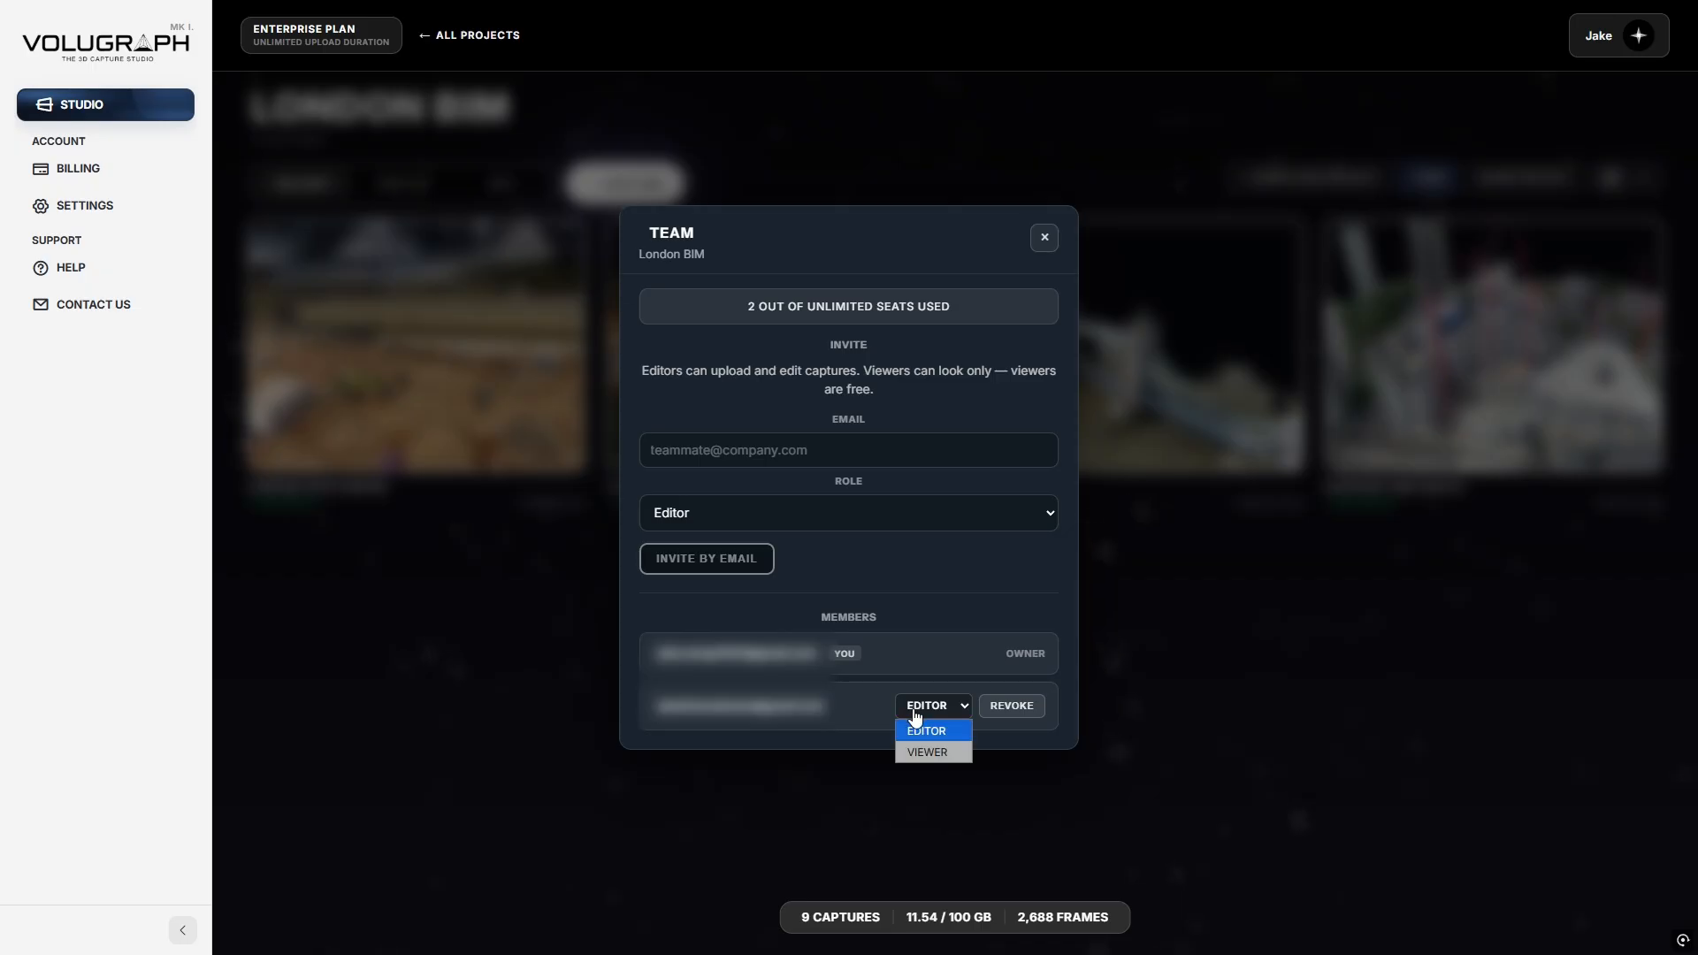
click(920, 752)
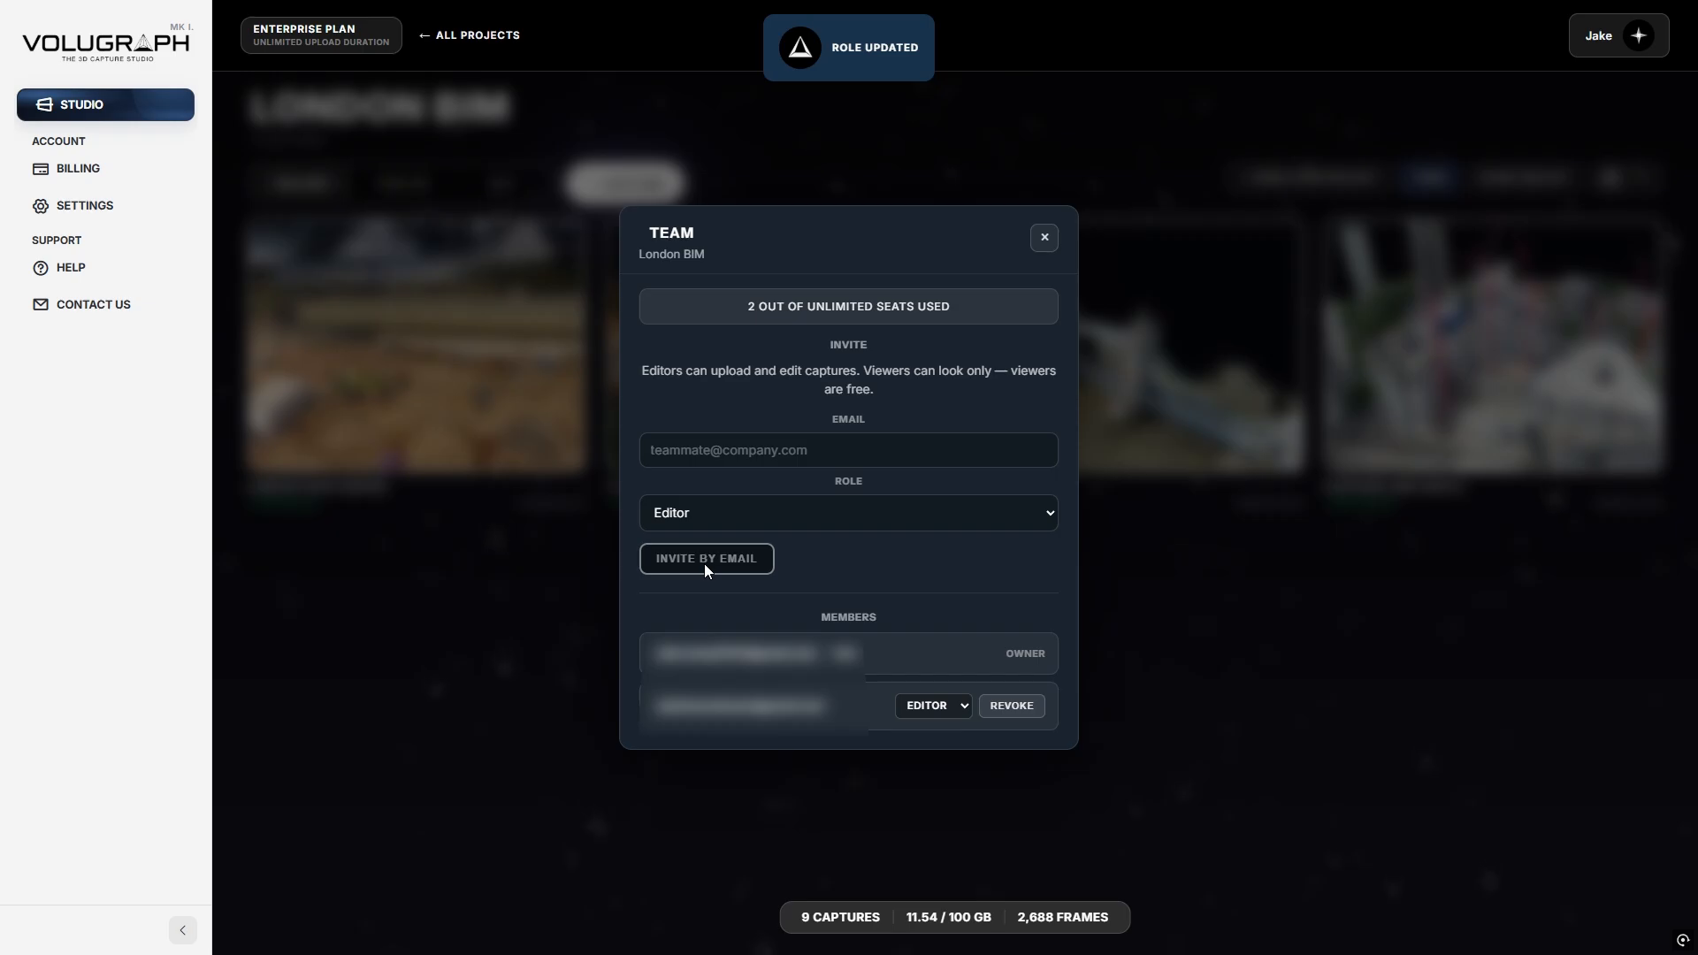
Review the invite role options, keep Editor, then close the team panel and head back.
click(700, 453)
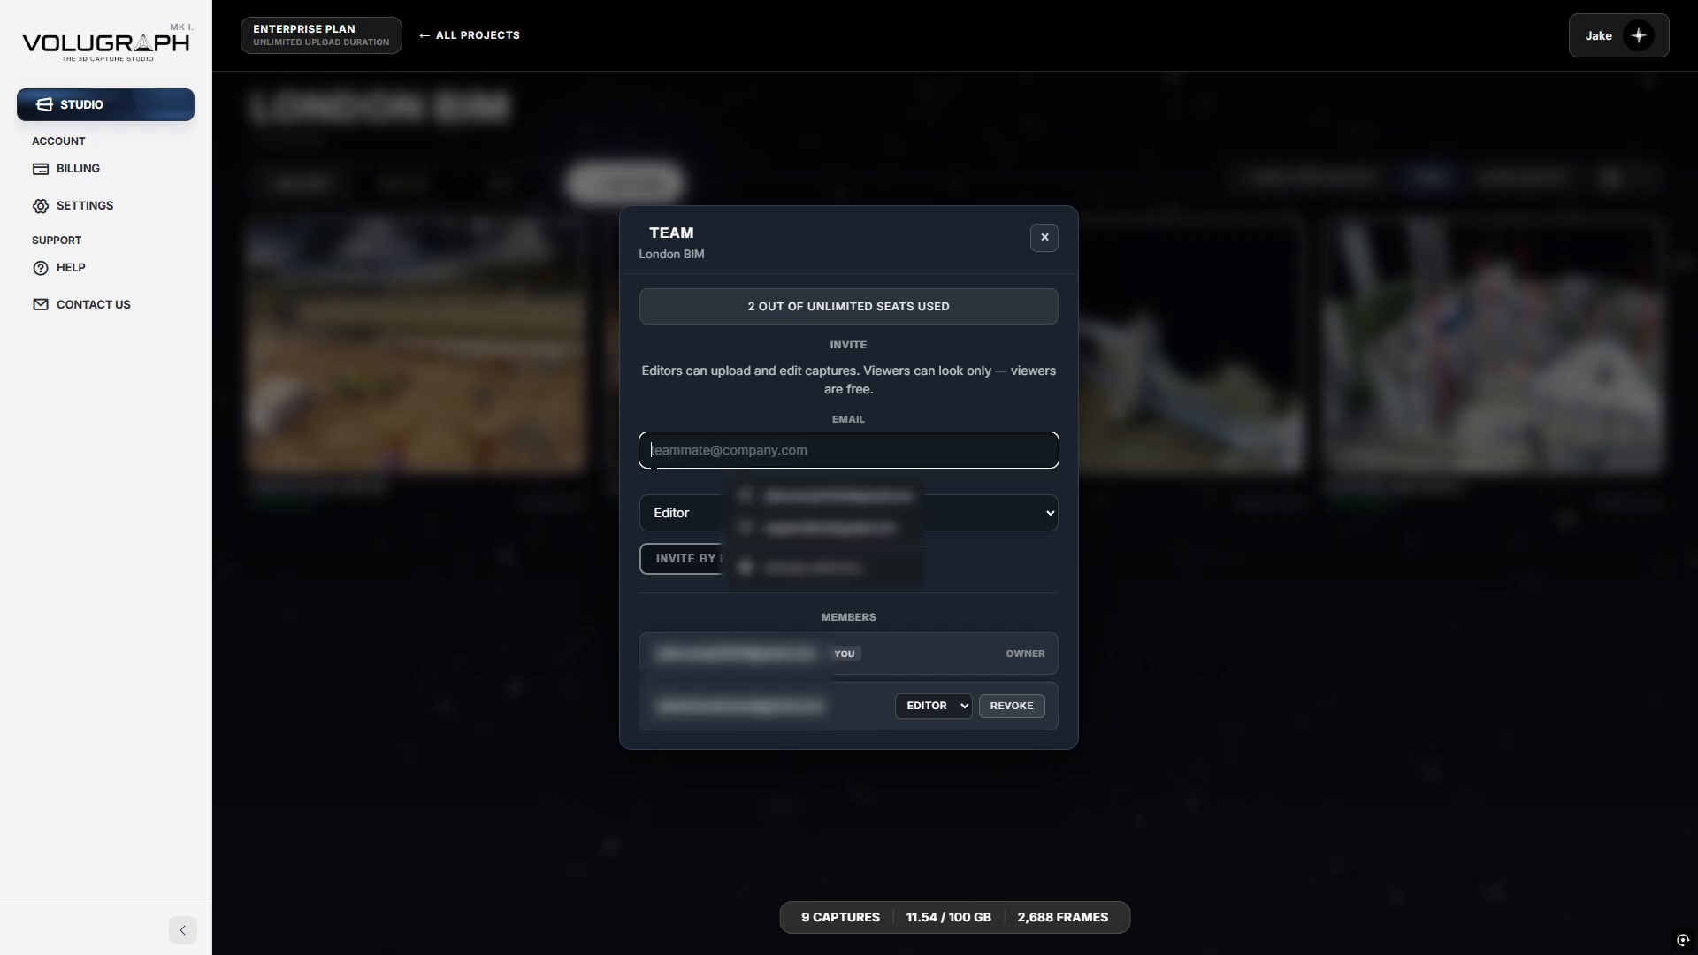
click(633, 476)
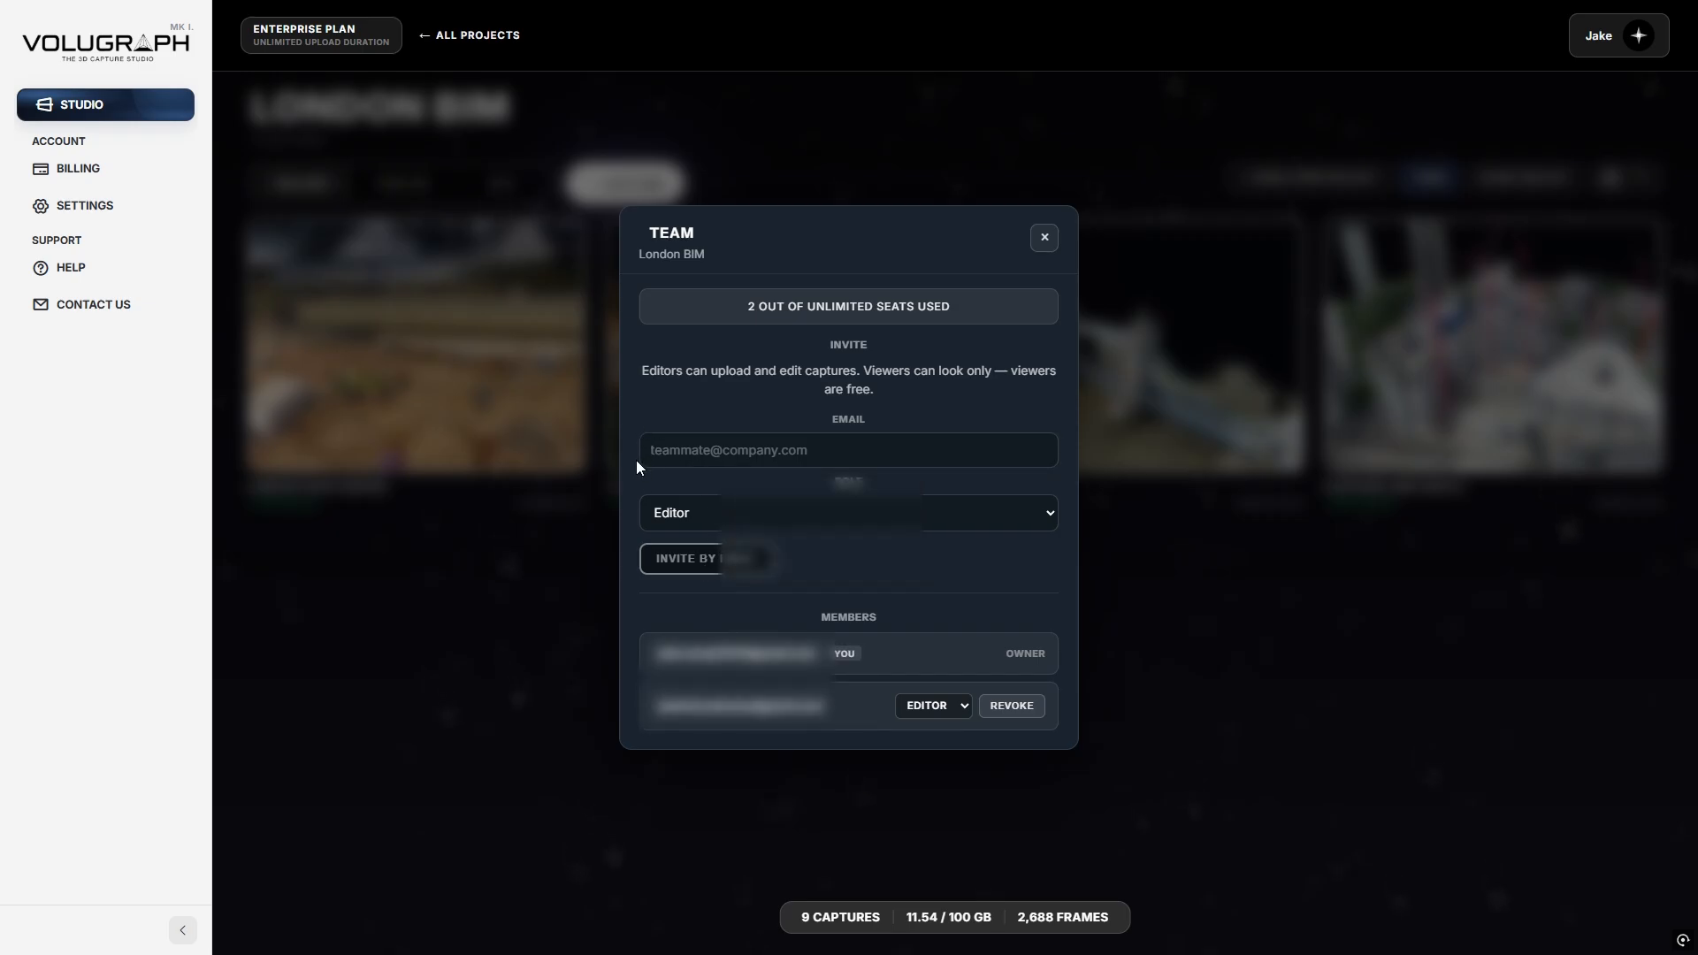
click(650, 513)
click(644, 545)
click(1052, 241)
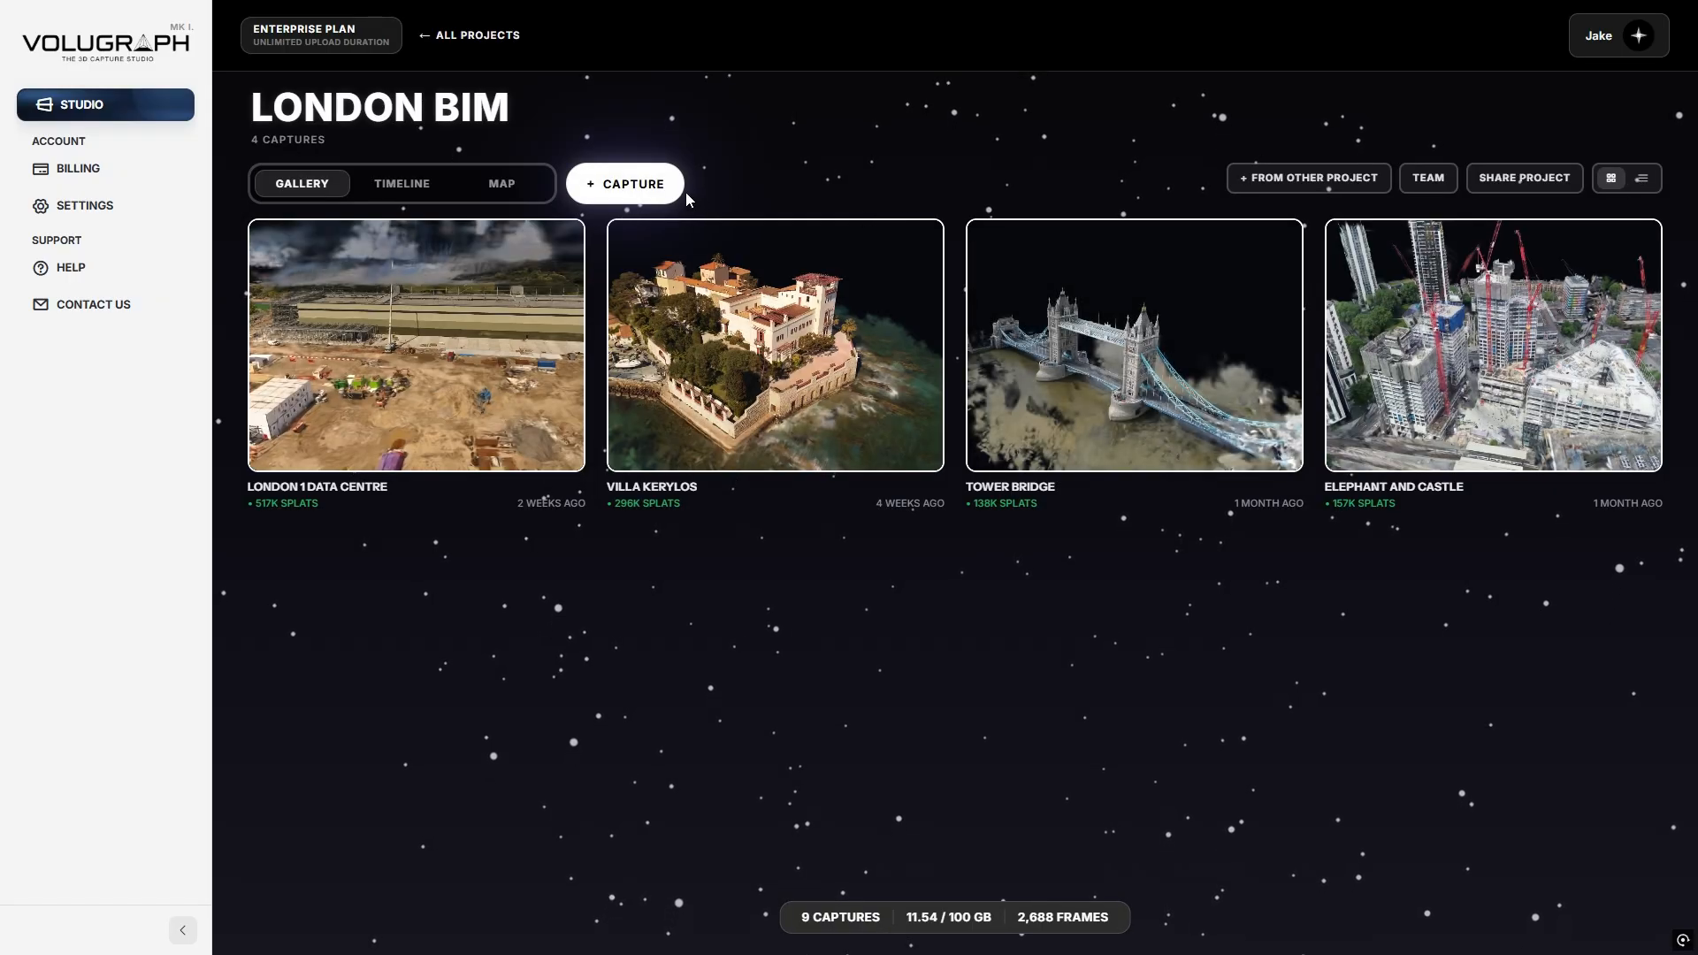
click(478, 35)
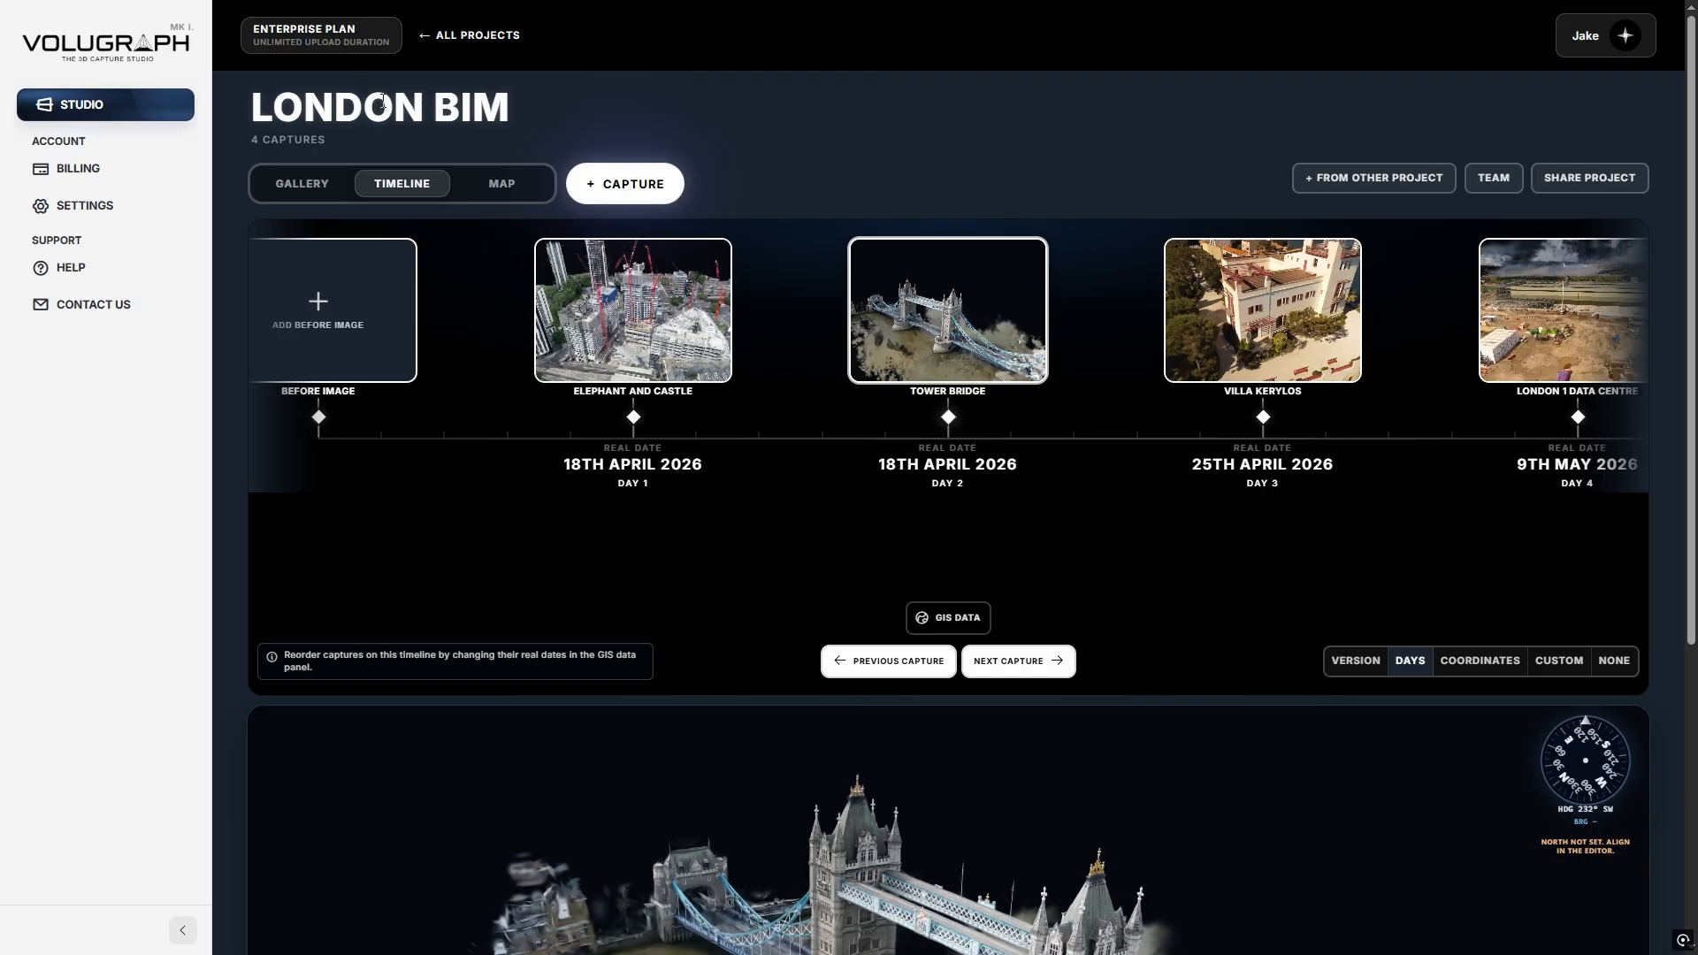
Return from London BIM to the list of all projects.
click(470, 37)
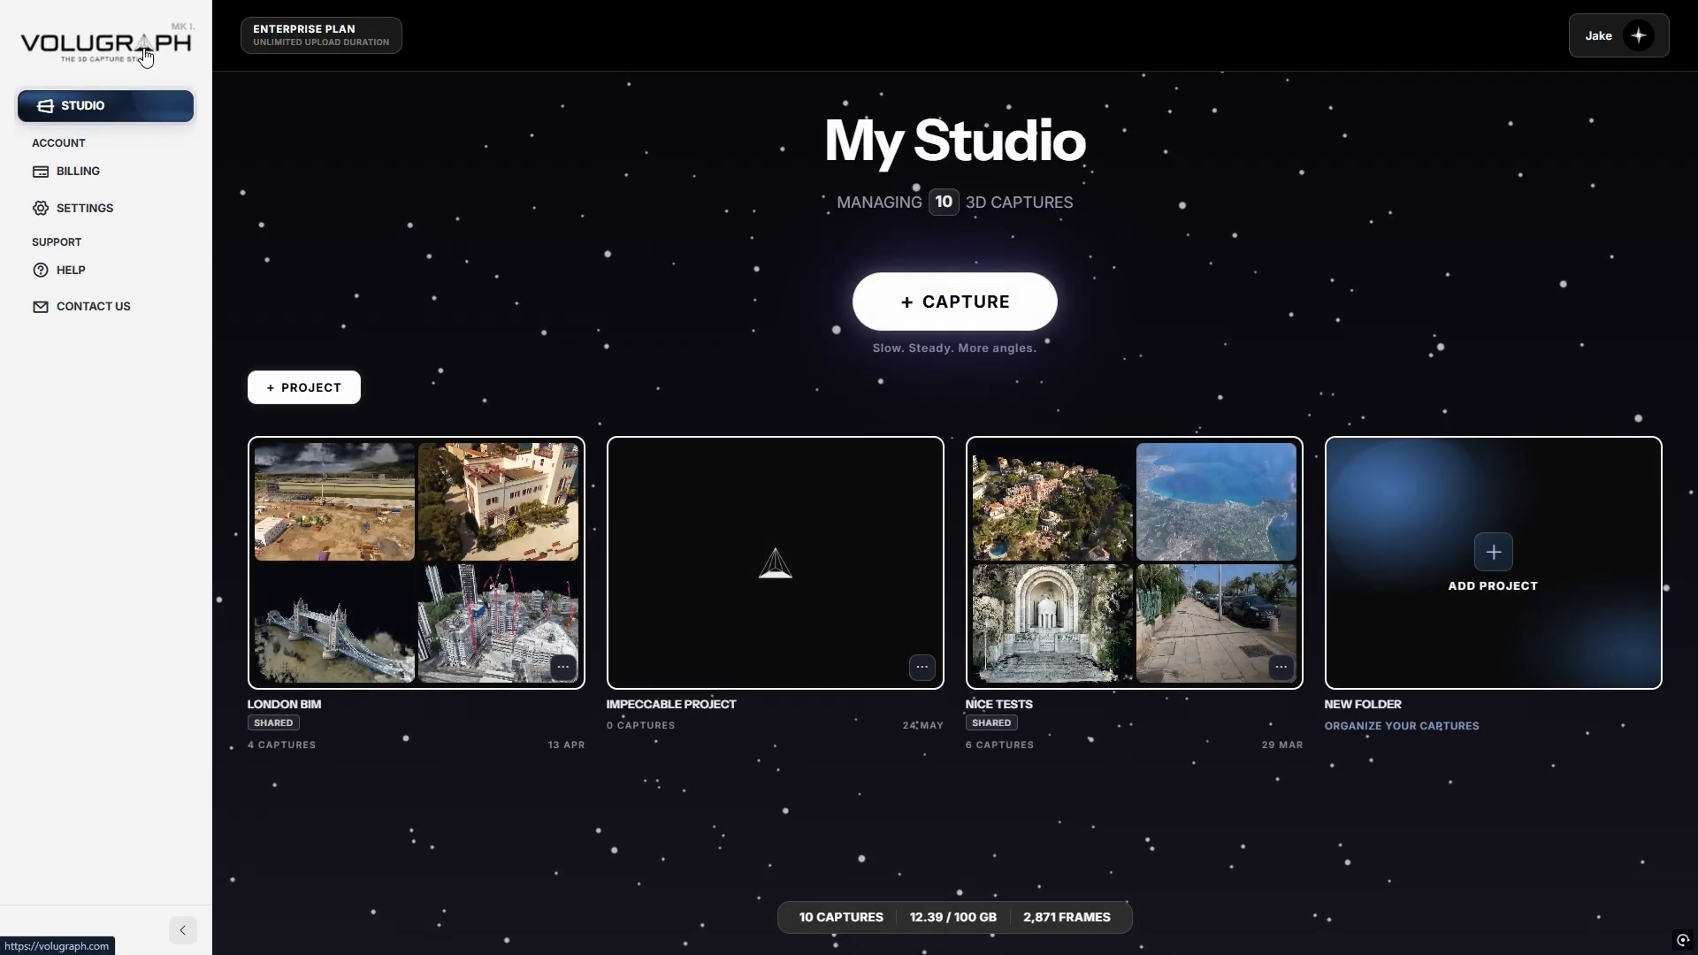
Open the account settings page and scroll through it.
click(115, 209)
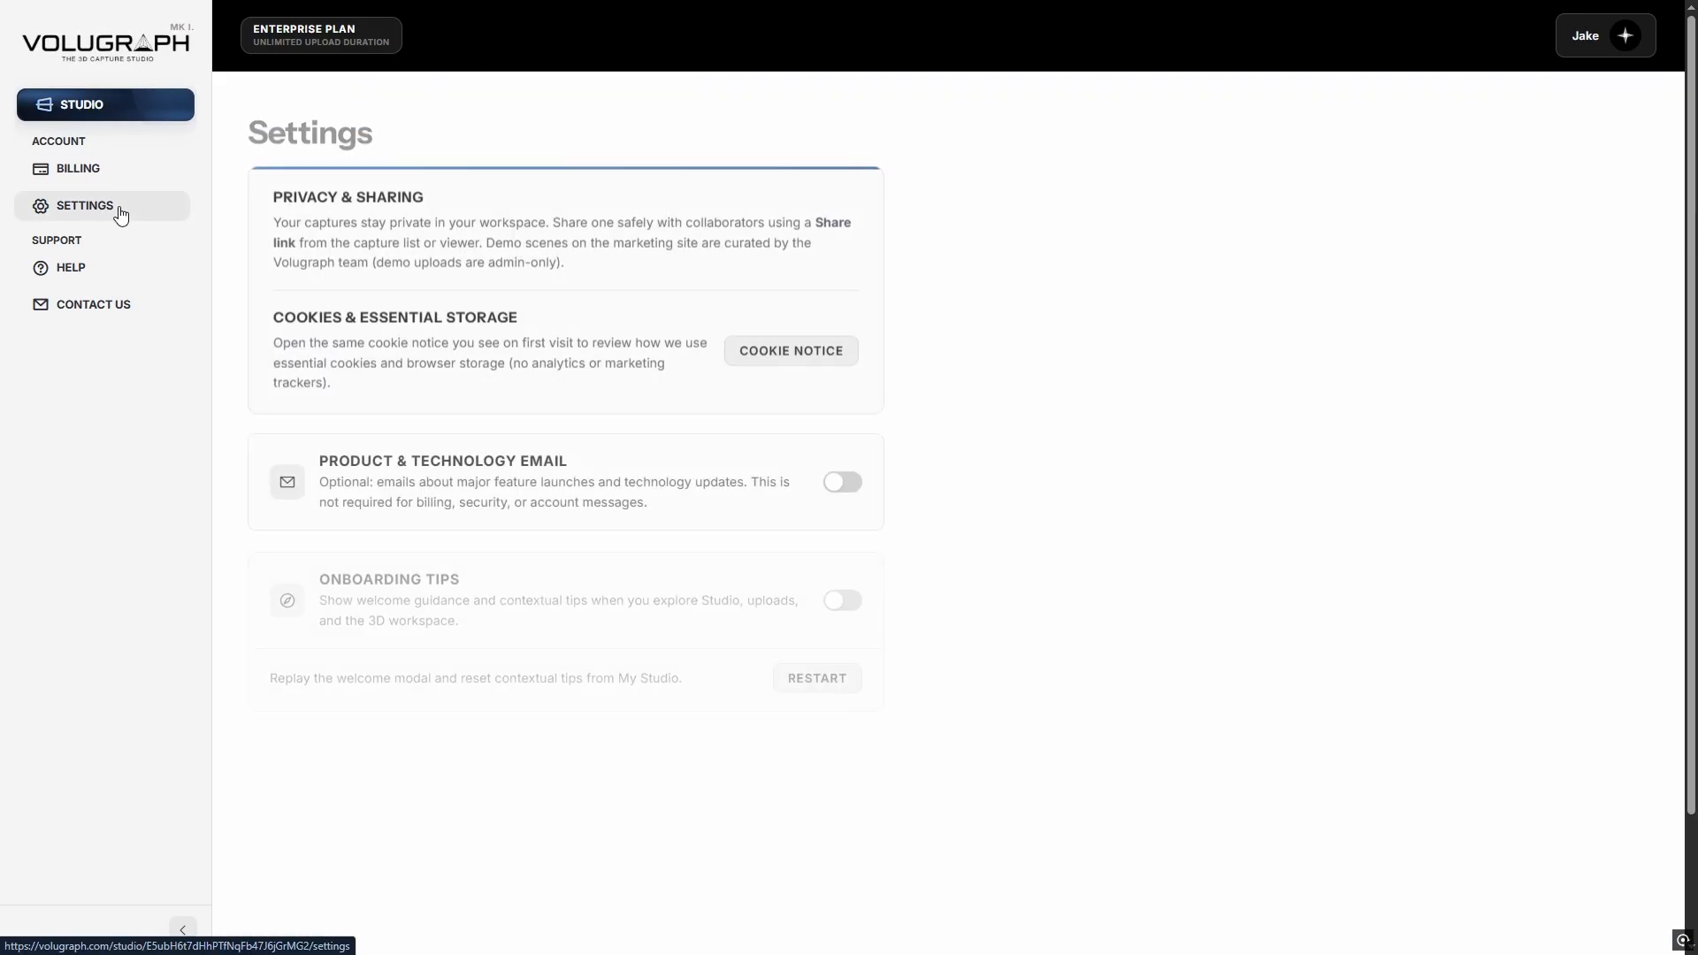
scroll(228, 546, down, 1)
scroll(177, 266, up, 1)
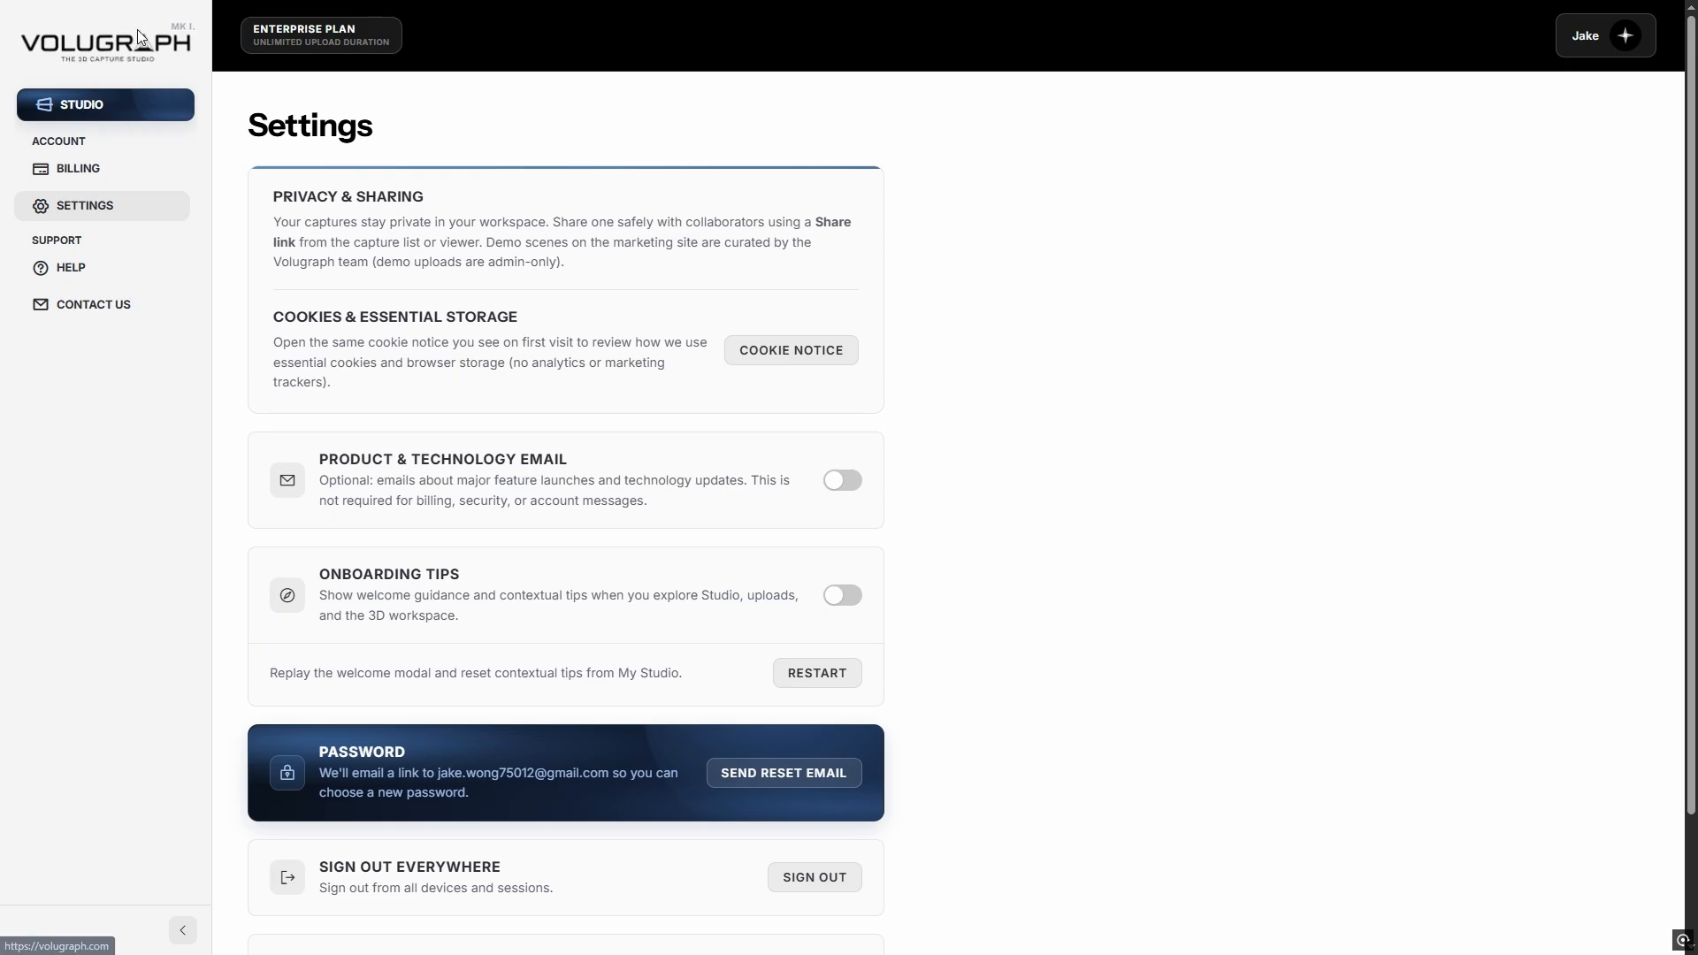
Browse the Volugraph homepage, then open and skim the Learn guides page.
click(137, 35)
scroll(1668, 692, down, 15)
scroll(1692, 662, down, 12)
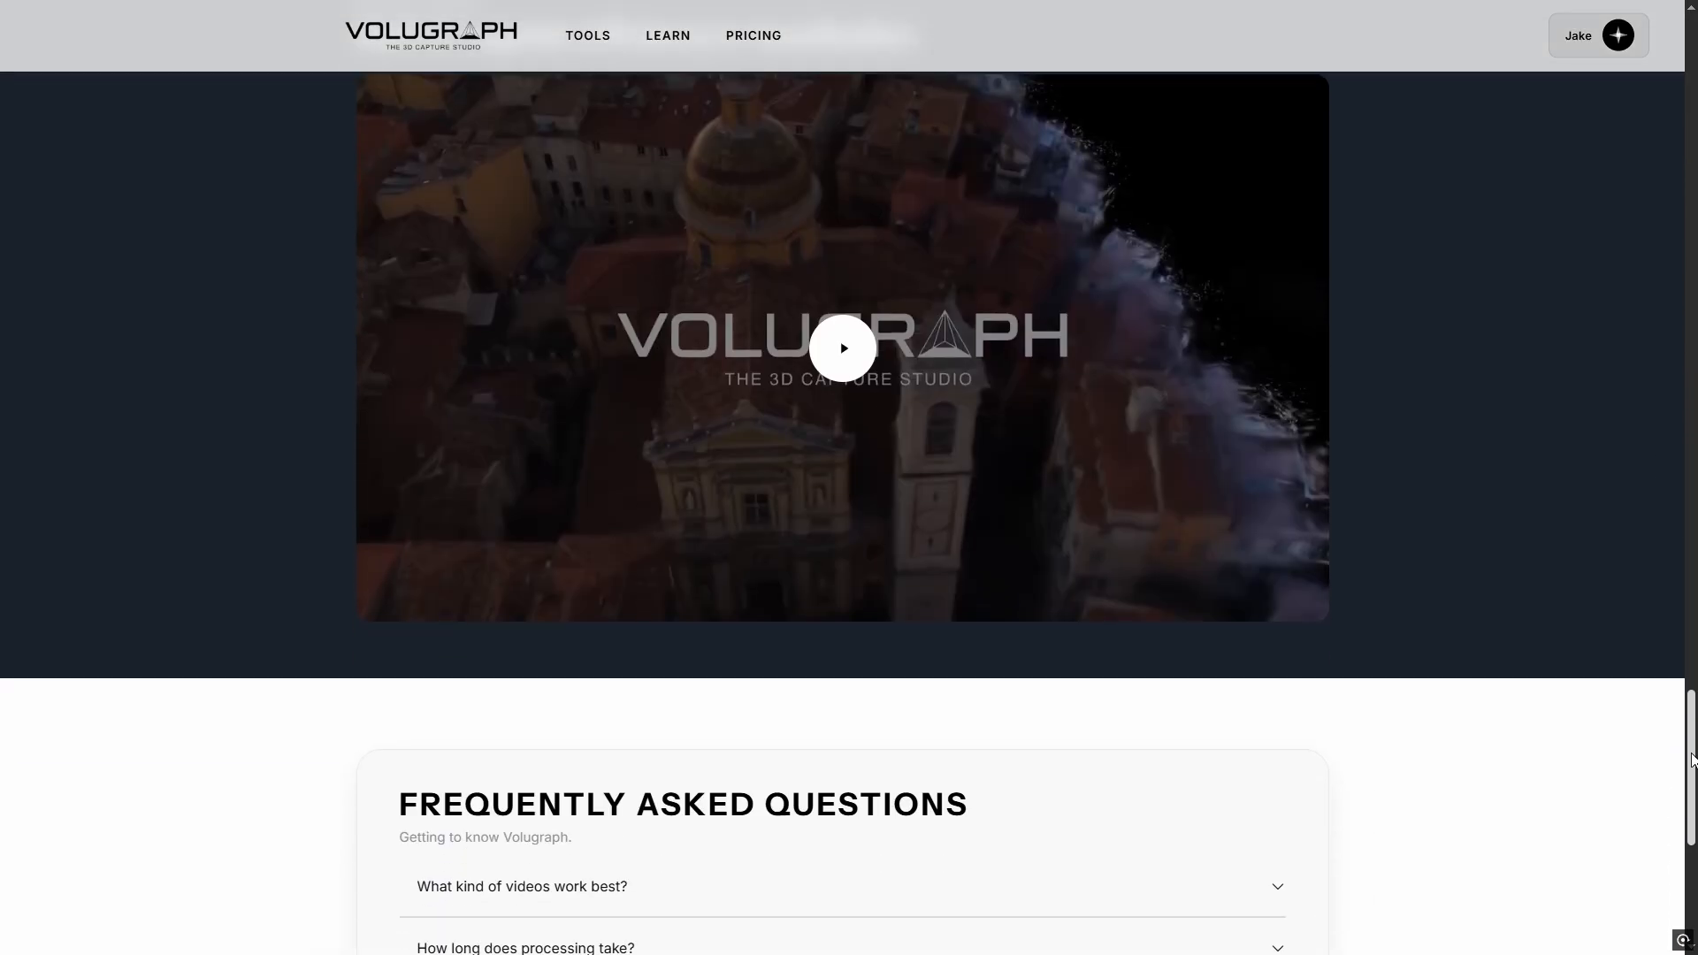
scroll(1647, 114, up, 20)
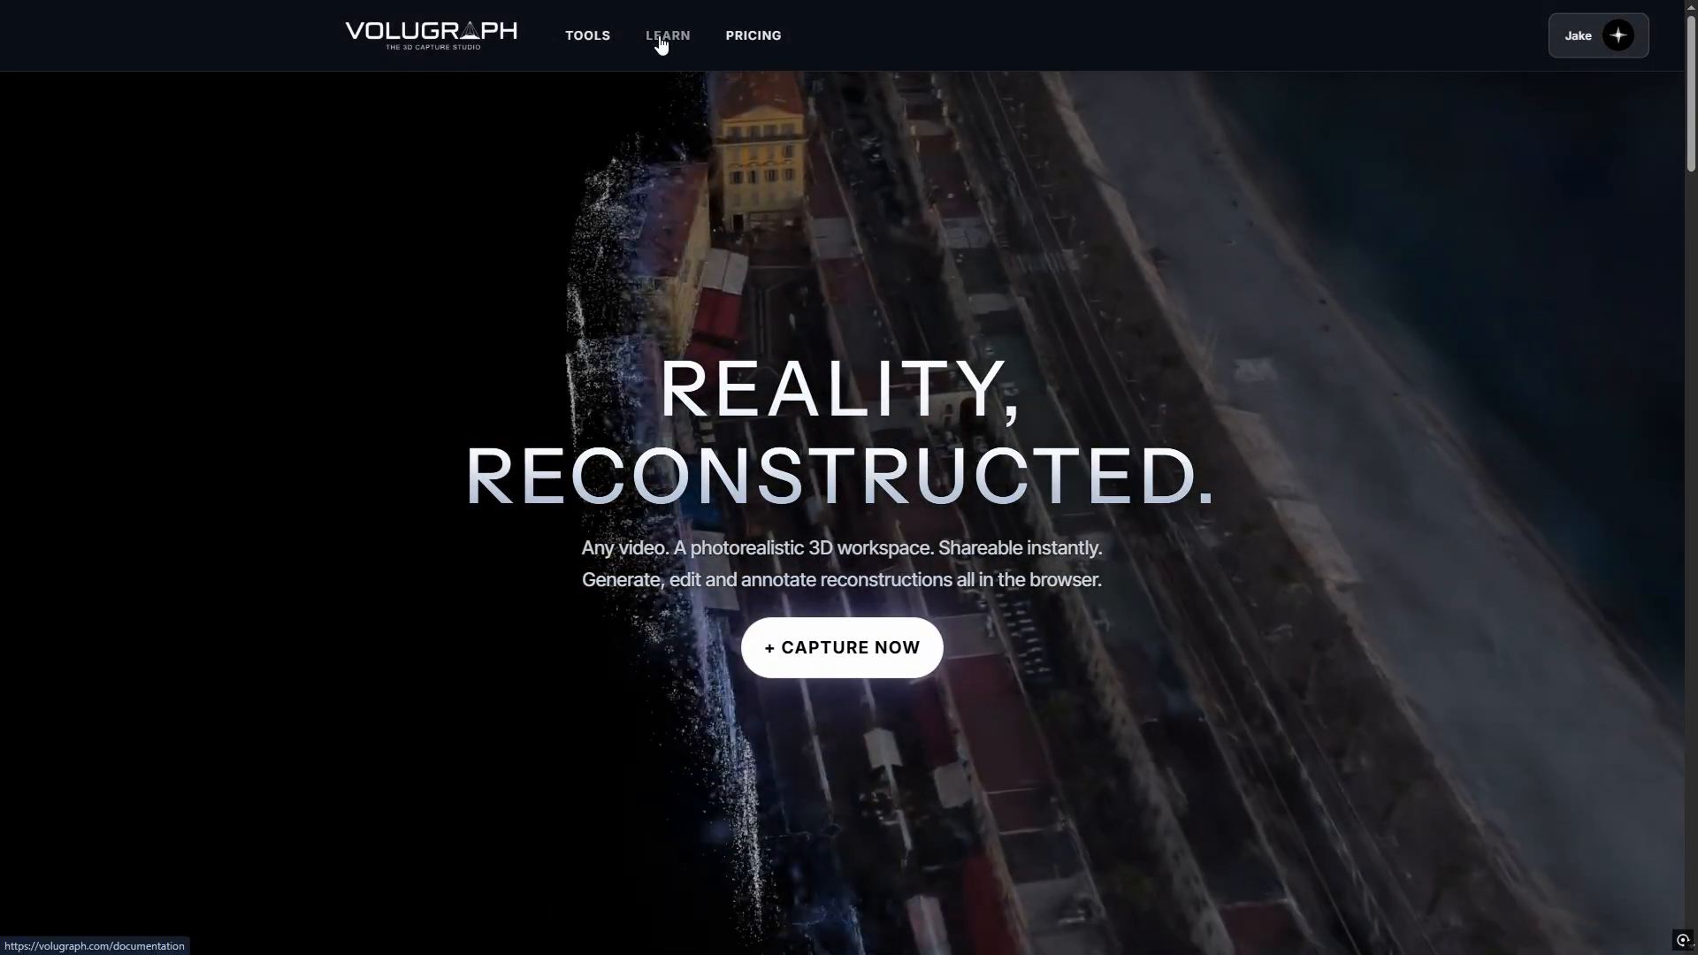
click(665, 37)
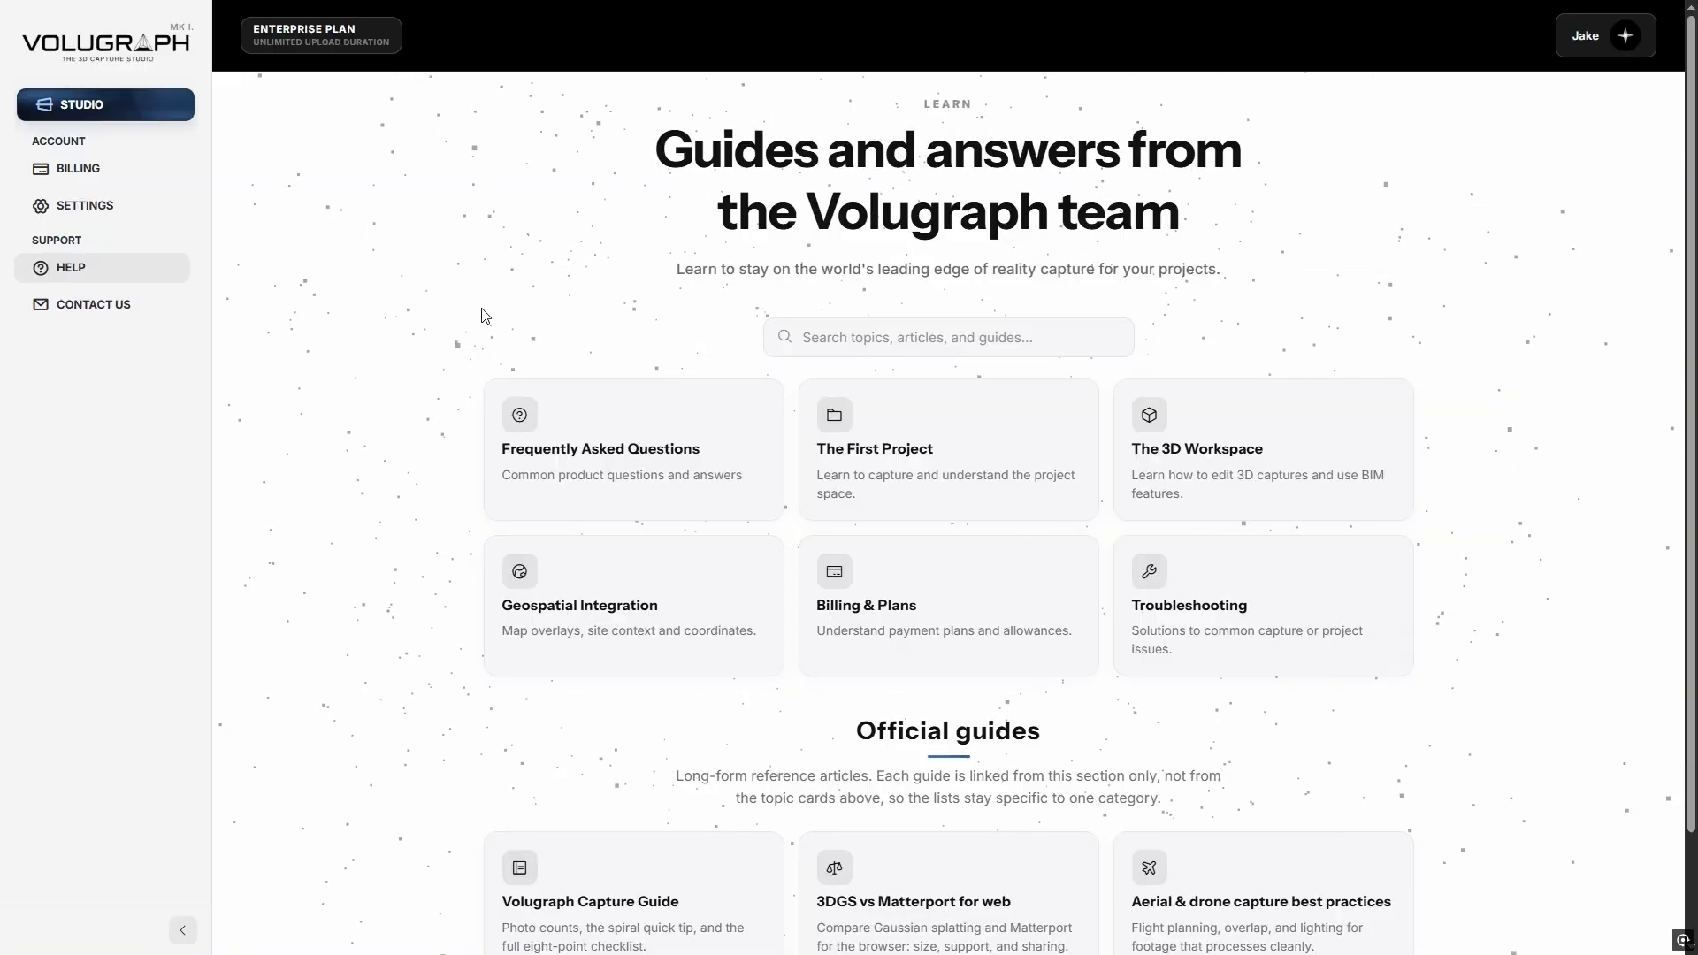
scroll(459, 569, down, 2)
scroll(465, 486, up, 2)
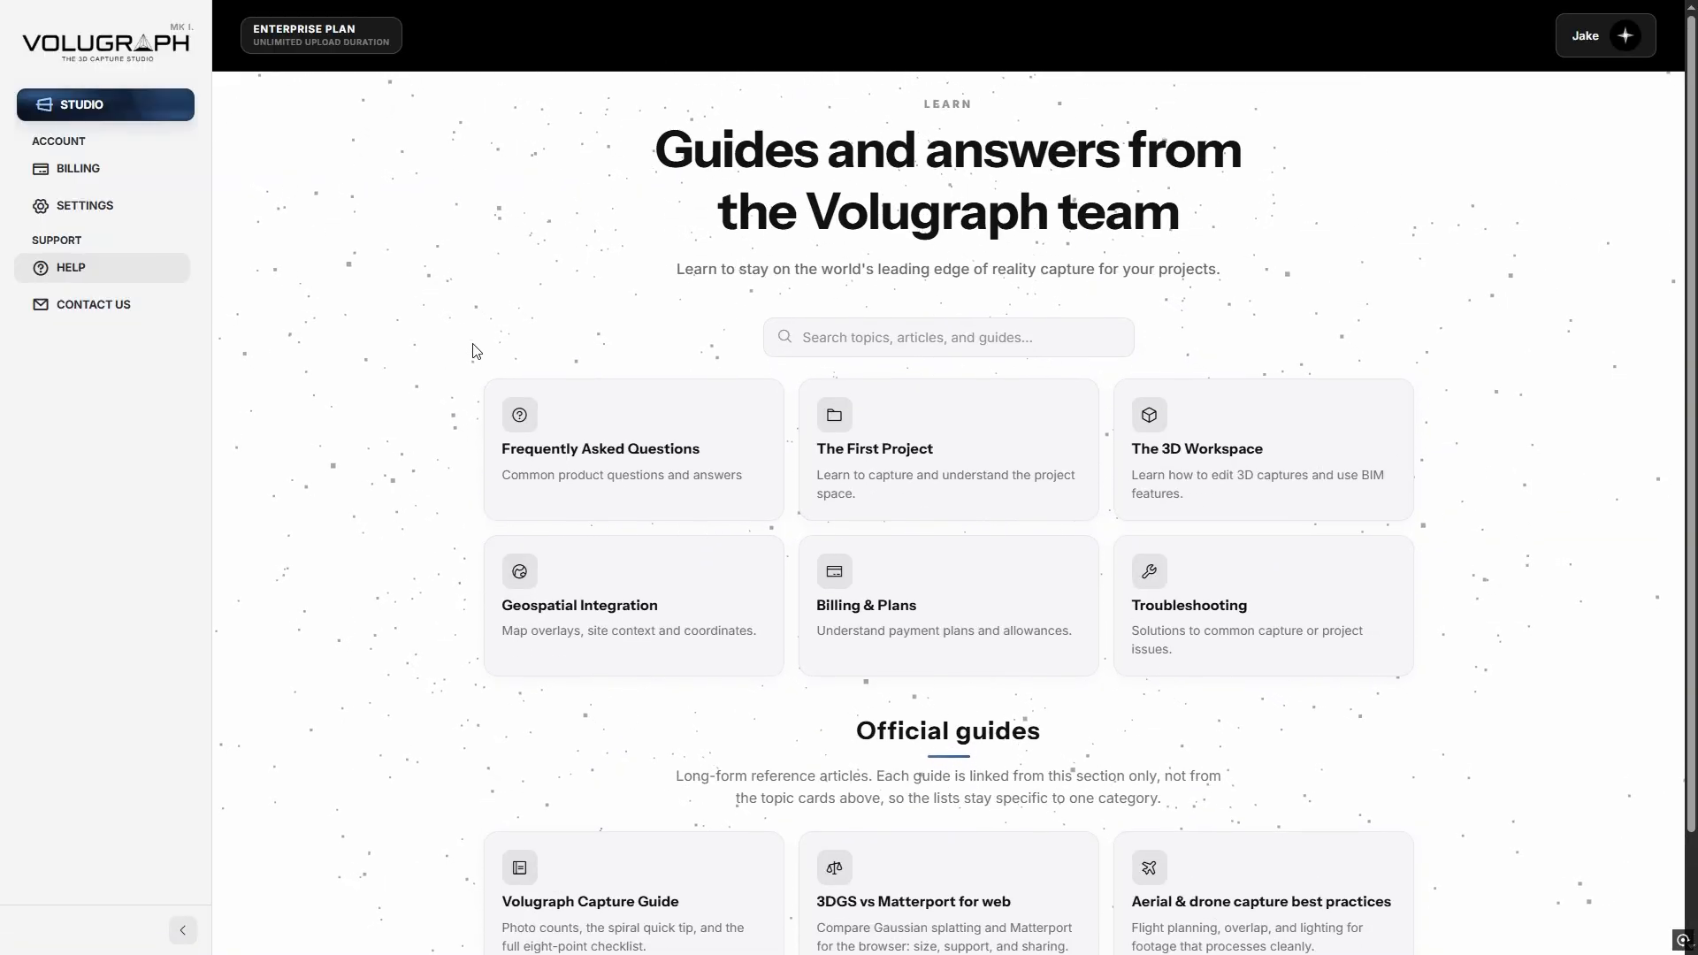